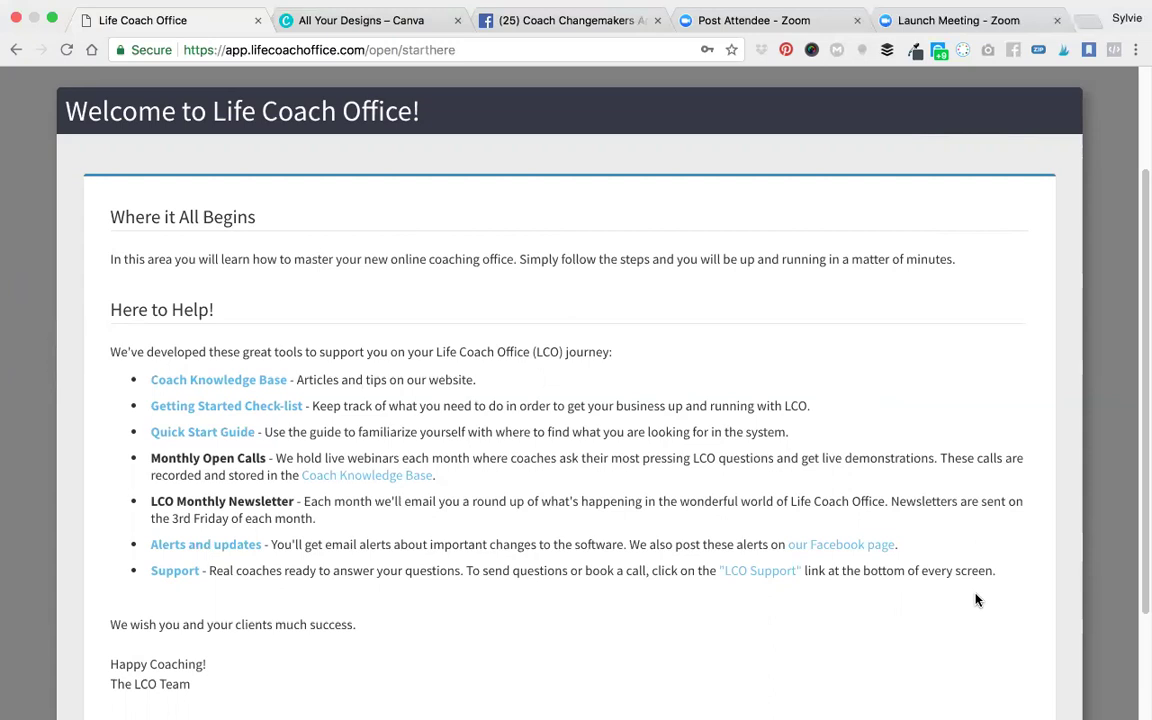
Look through the list of help and support resources on the Start Here welcome page
{"action": "scroll", "coordinate": [977, 600], "scroll_direction": "down", "scroll_amount": 1}
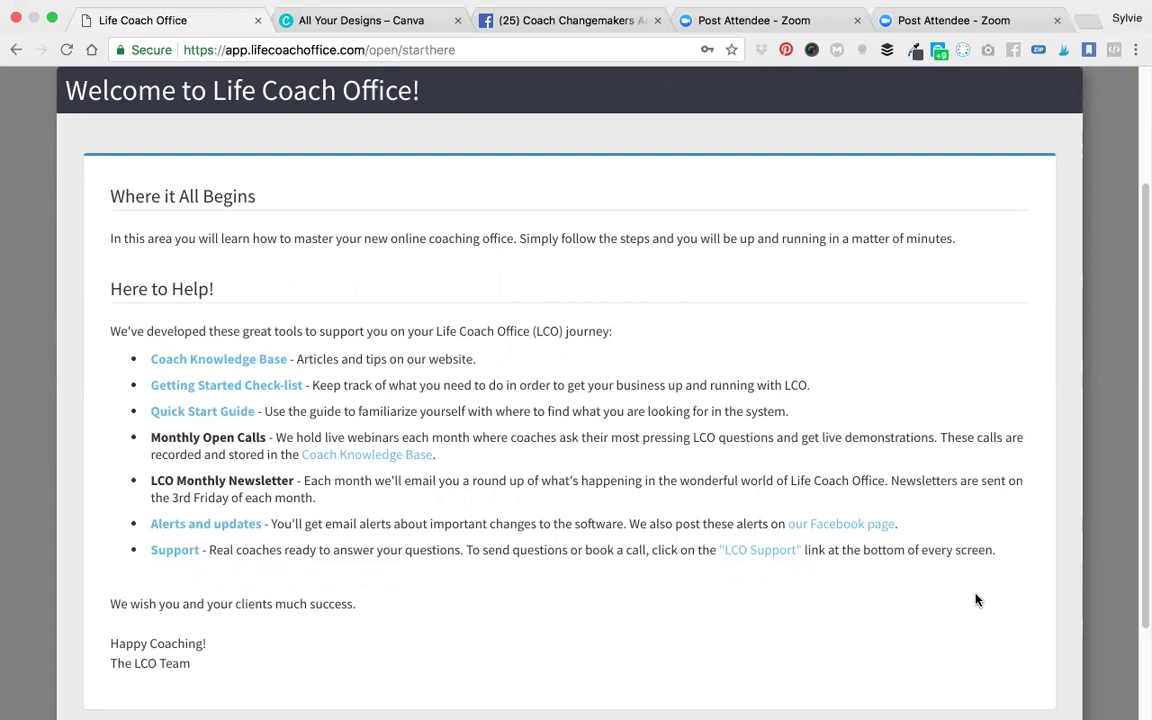
{"action": "scroll", "coordinate": [977, 600], "scroll_direction": "down", "scroll_amount": 3}
{"action": "scroll", "coordinate": [977, 600], "scroll_direction": "up", "scroll_amount": 4}
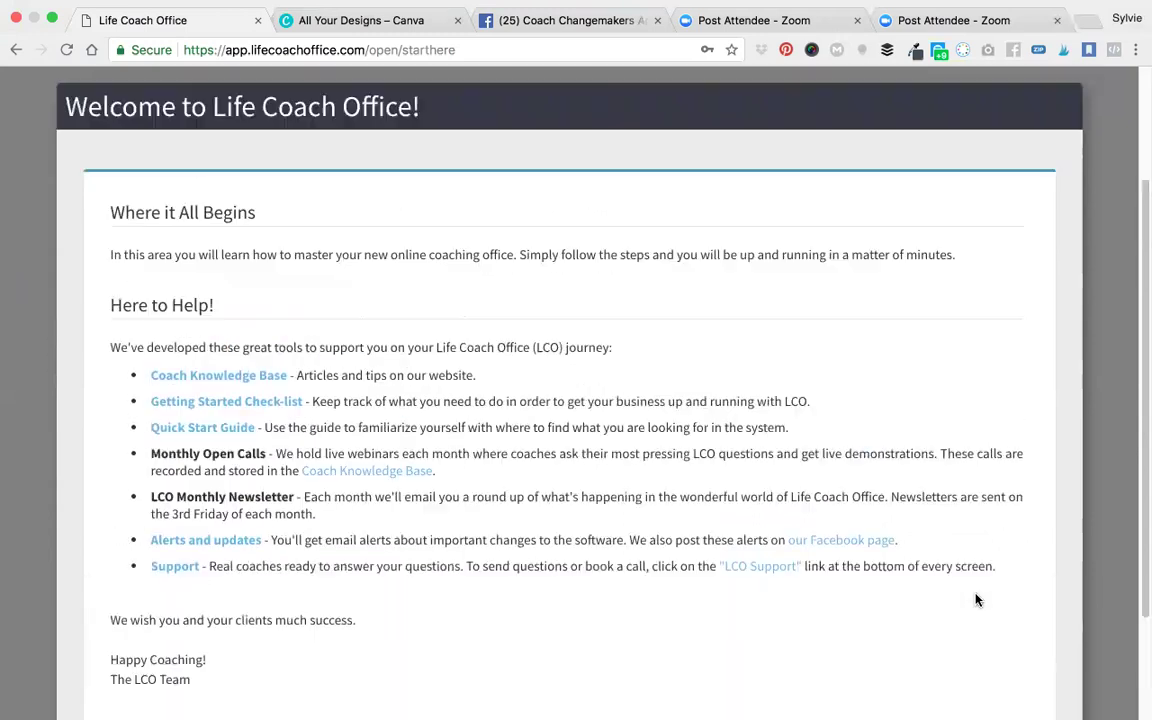
{"action": "scroll", "coordinate": [977, 600], "scroll_direction": "up", "scroll_amount": 3}
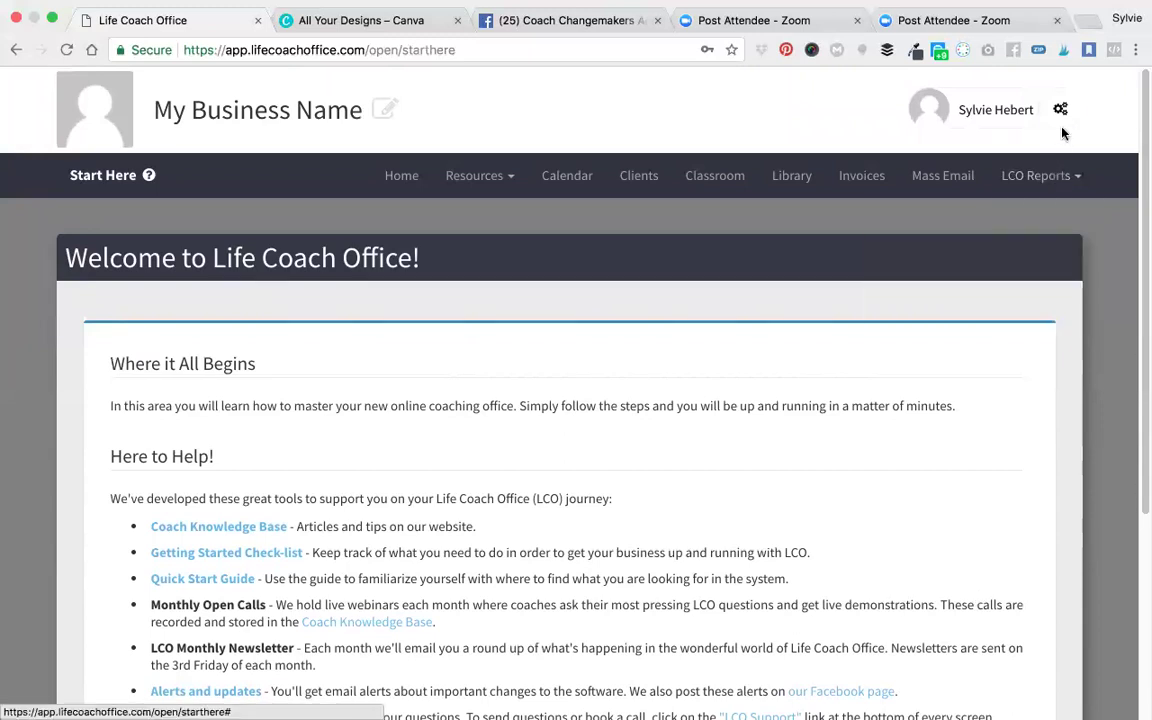
Look over the available profile options, system settings and template types, and return to the Start Here page
{"action": "left_click", "coordinate": [1015, 117]}
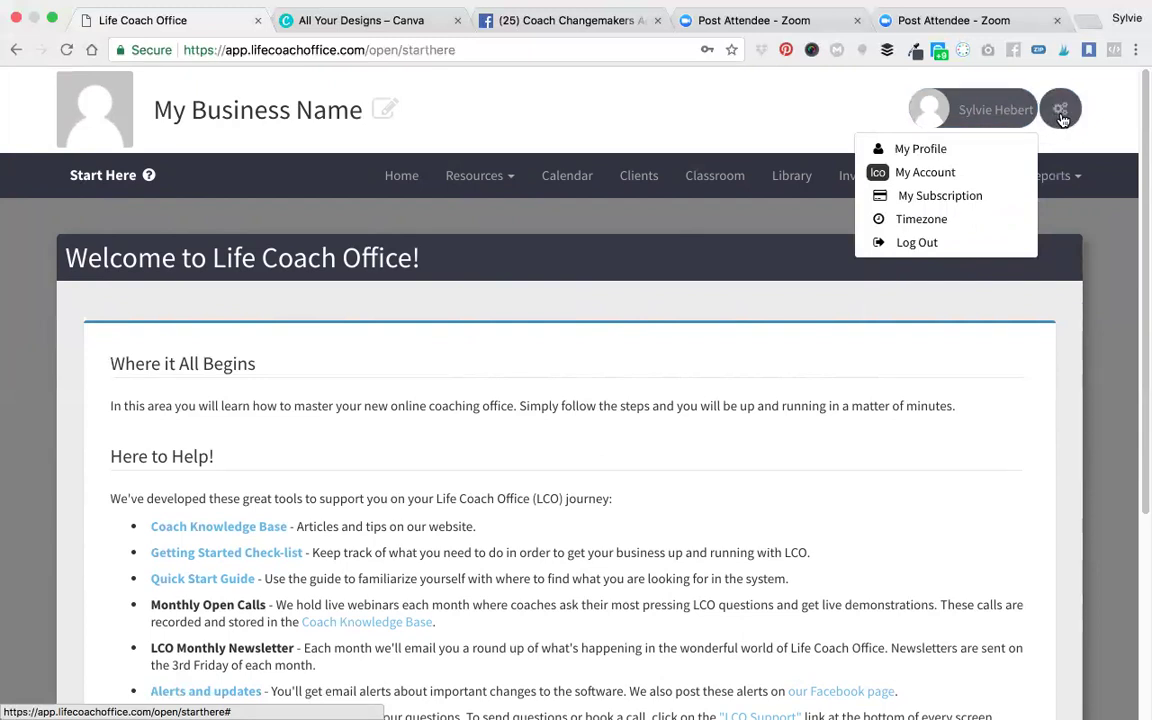
{"action": "left_click", "coordinate": [1061, 119]}
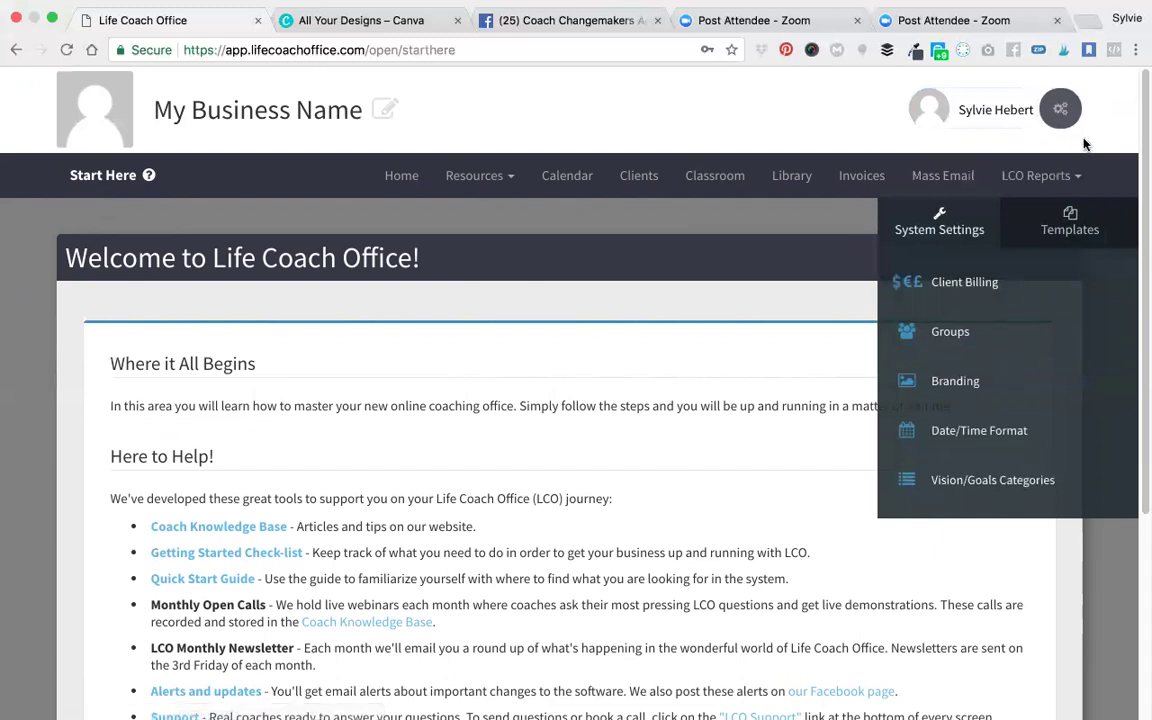
{"action": "left_click", "coordinate": [1069, 227]}
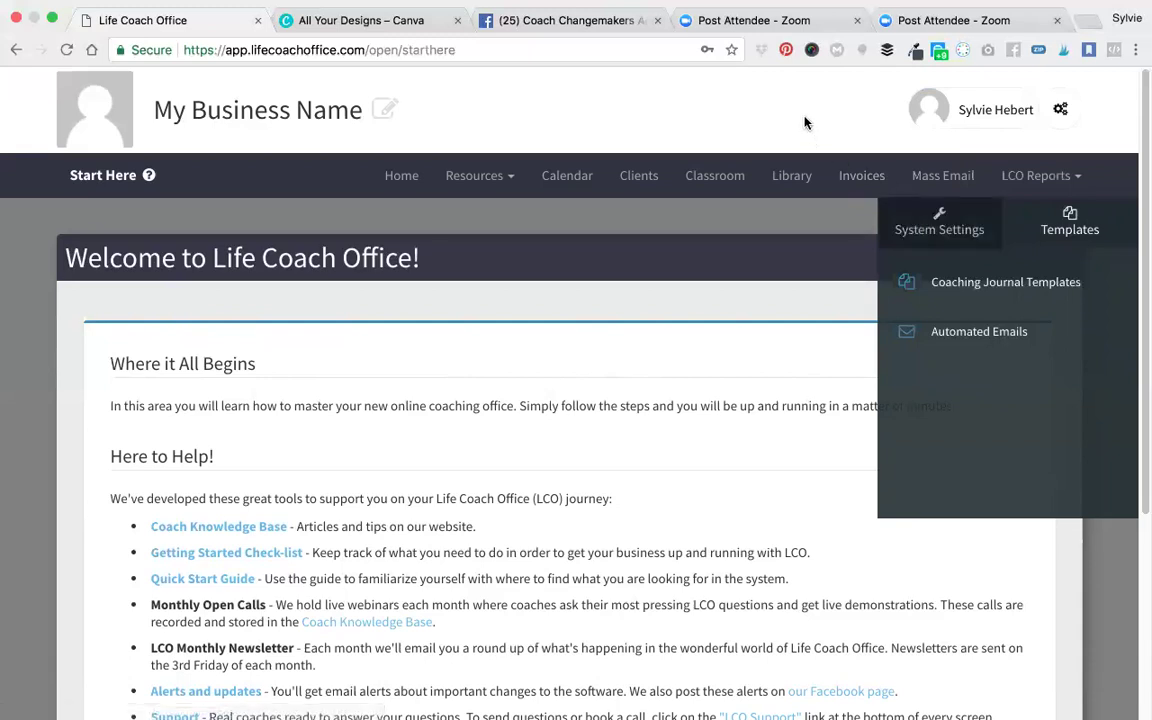
{"action": "left_click", "coordinate": [128, 176]}
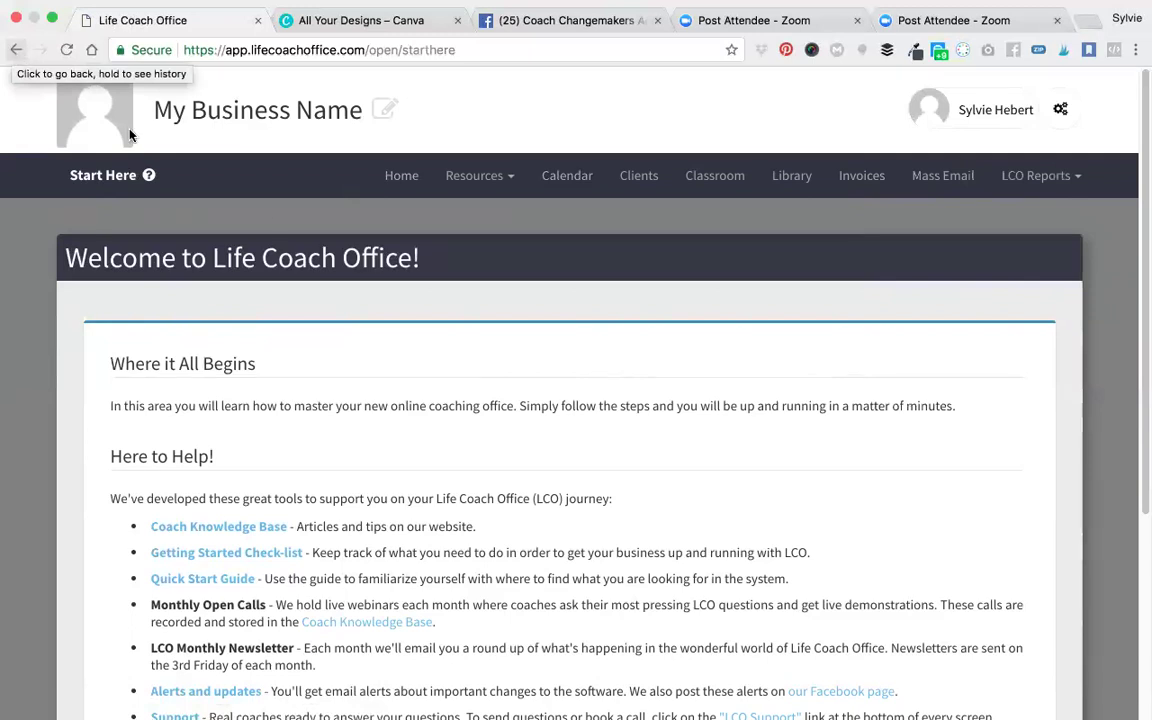
Look over the Home page, the available Resources and the Calendar page with its filters and month view
{"action": "left_click", "coordinate": [403, 177]}
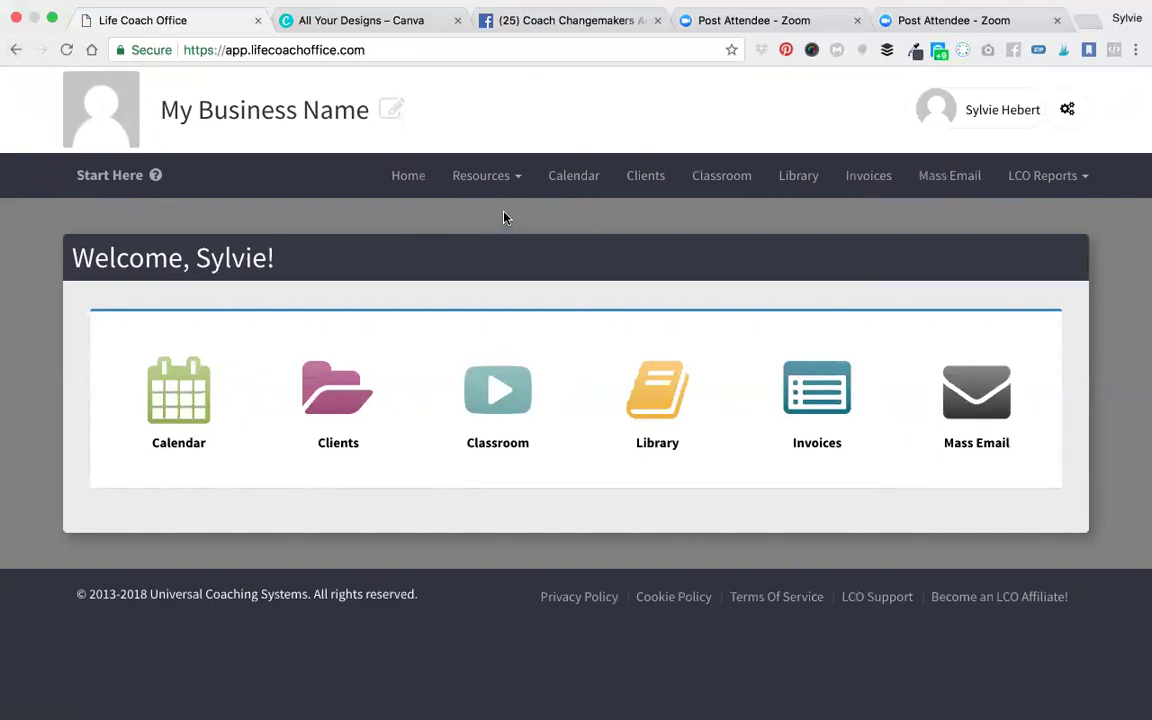
{"action": "left_click", "coordinate": [514, 178]}
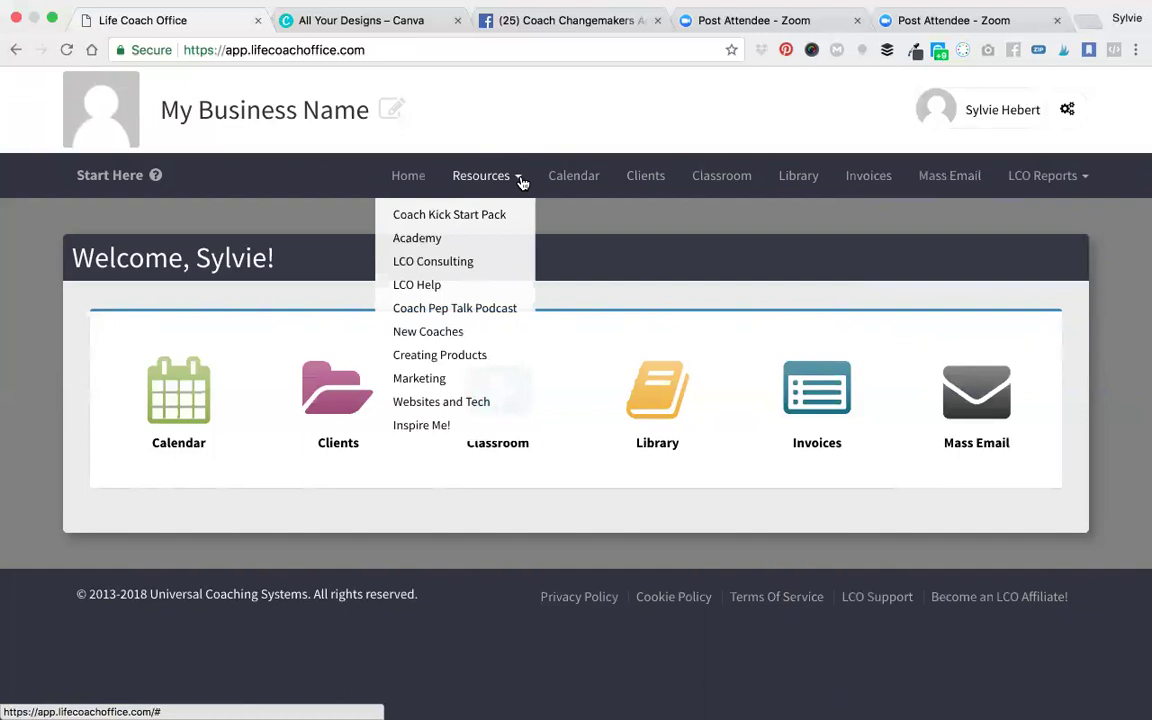
{"action": "left_click", "coordinate": [575, 180]}
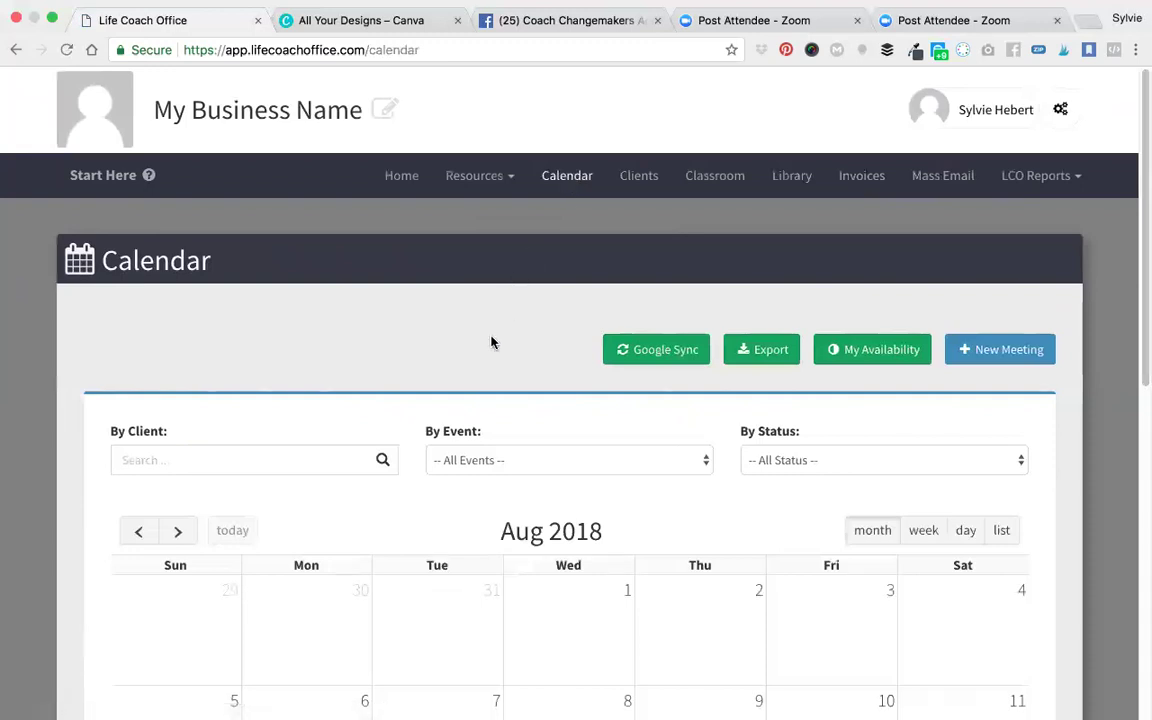
{"action": "scroll", "coordinate": [491, 343], "scroll_direction": "down", "scroll_amount": 2}
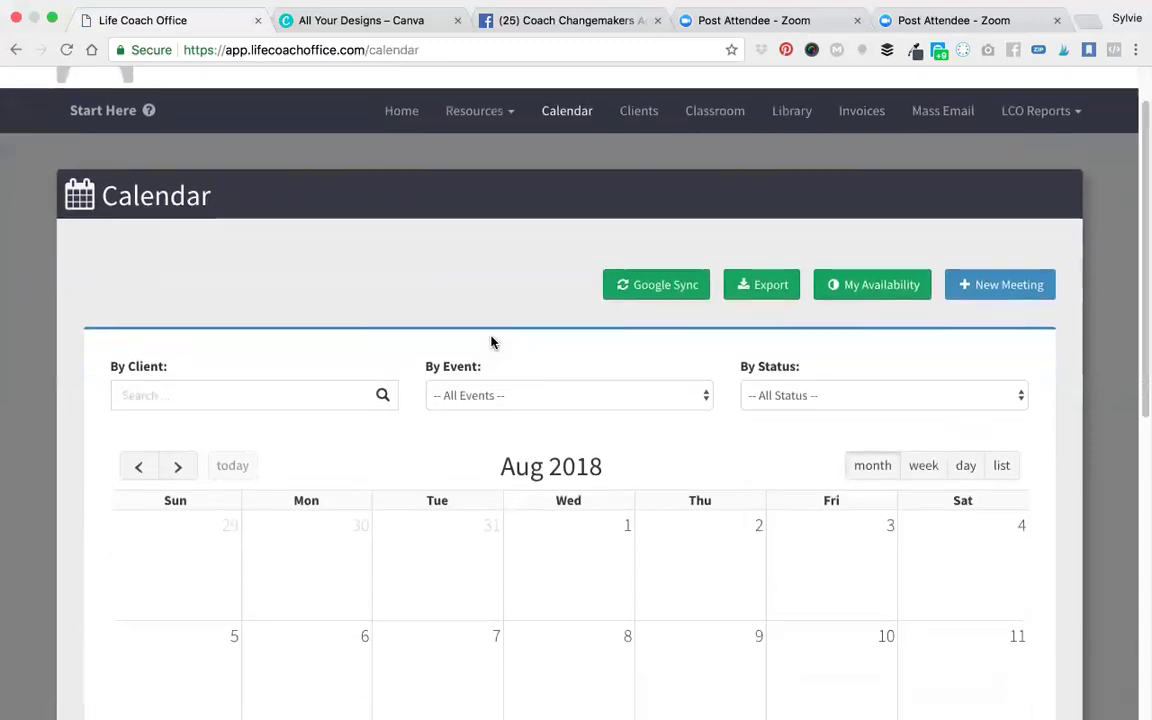
{"action": "scroll", "coordinate": [617, 177], "scroll_direction": "up", "scroll_amount": 1}
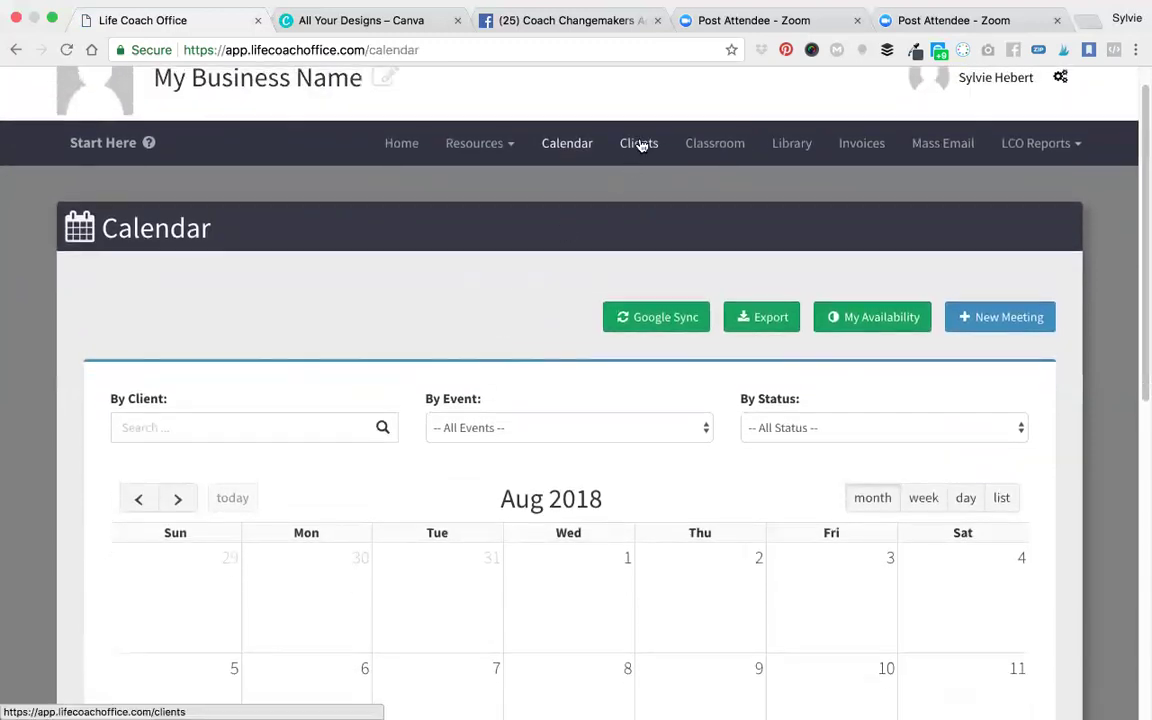
Look over the Clients, Classroom, Library, Invoices and Mass Email pages and the available LCO Reports
{"action": "left_click", "coordinate": [640, 145]}
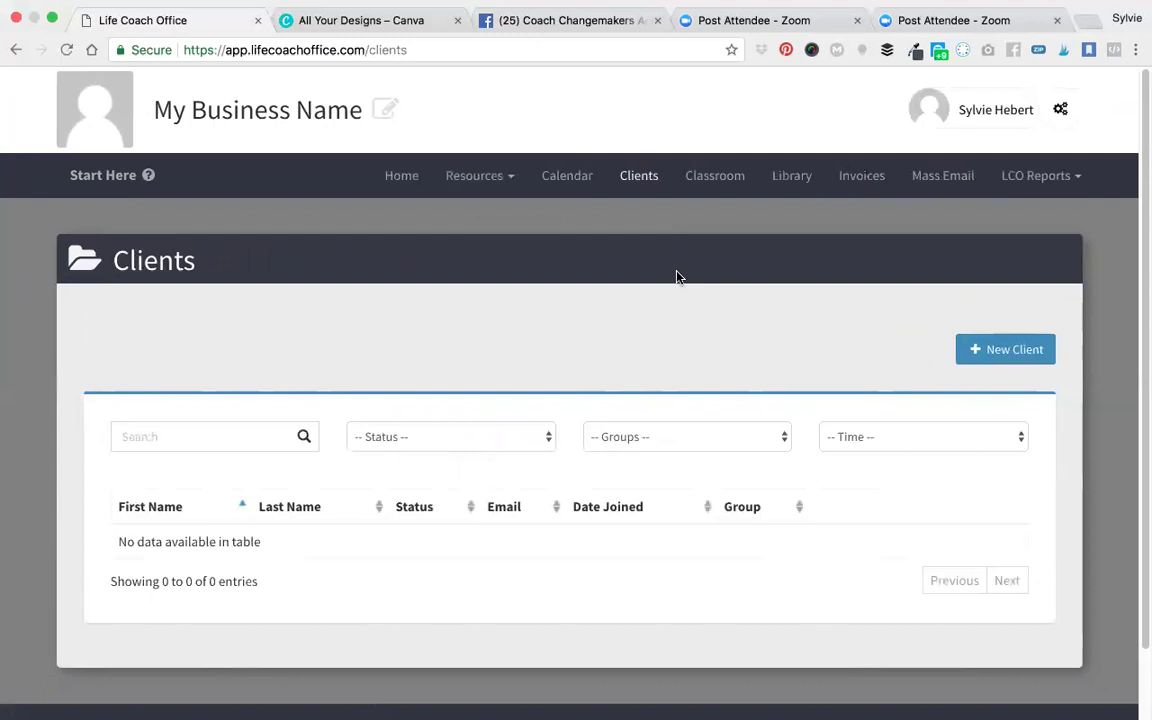
{"action": "left_click", "coordinate": [722, 182]}
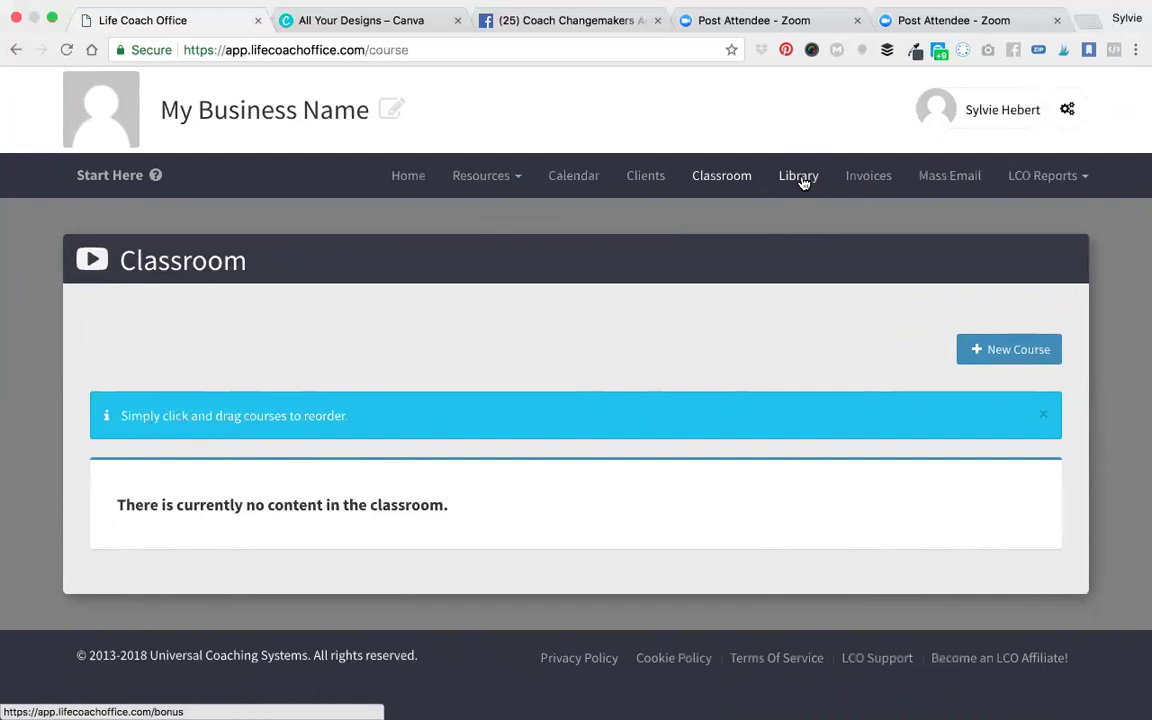
{"action": "left_click", "coordinate": [801, 181]}
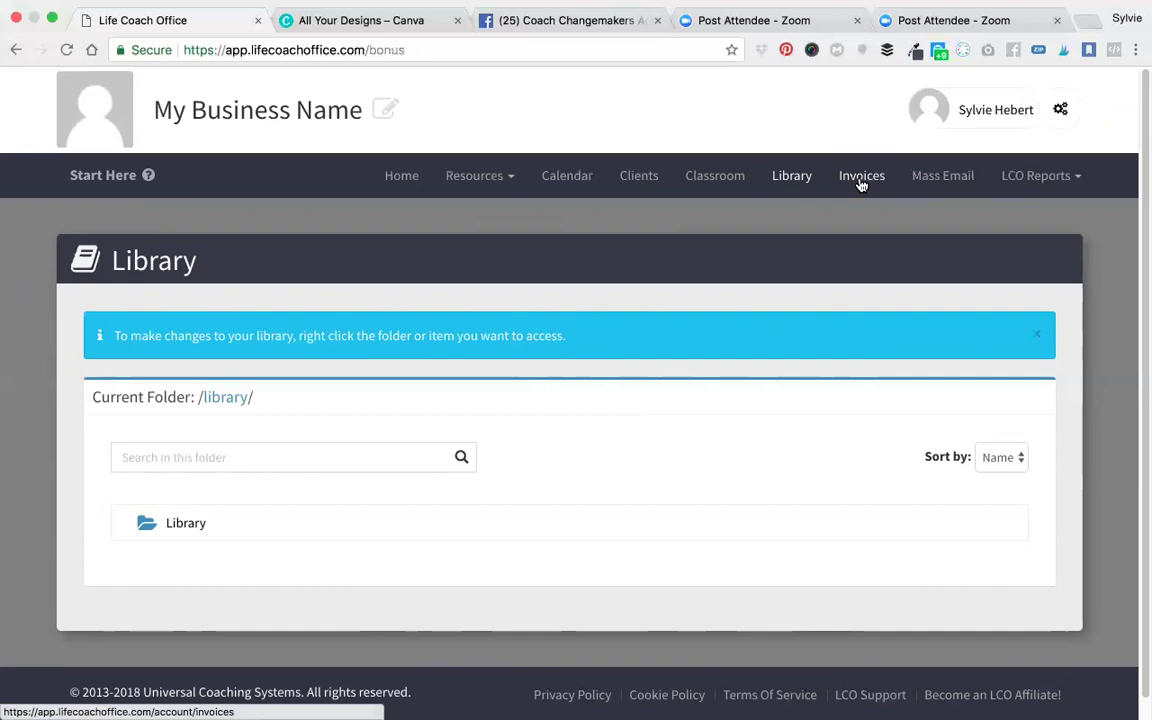
{"action": "left_click", "coordinate": [861, 183]}
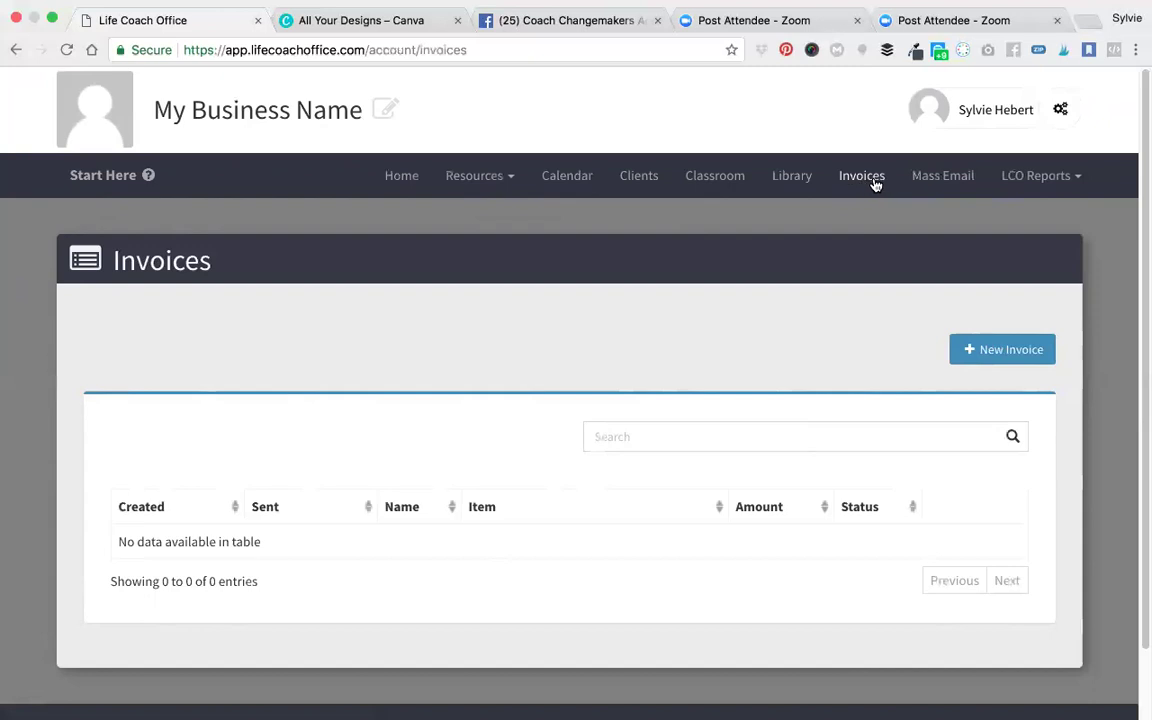
{"action": "left_click", "coordinate": [936, 177]}
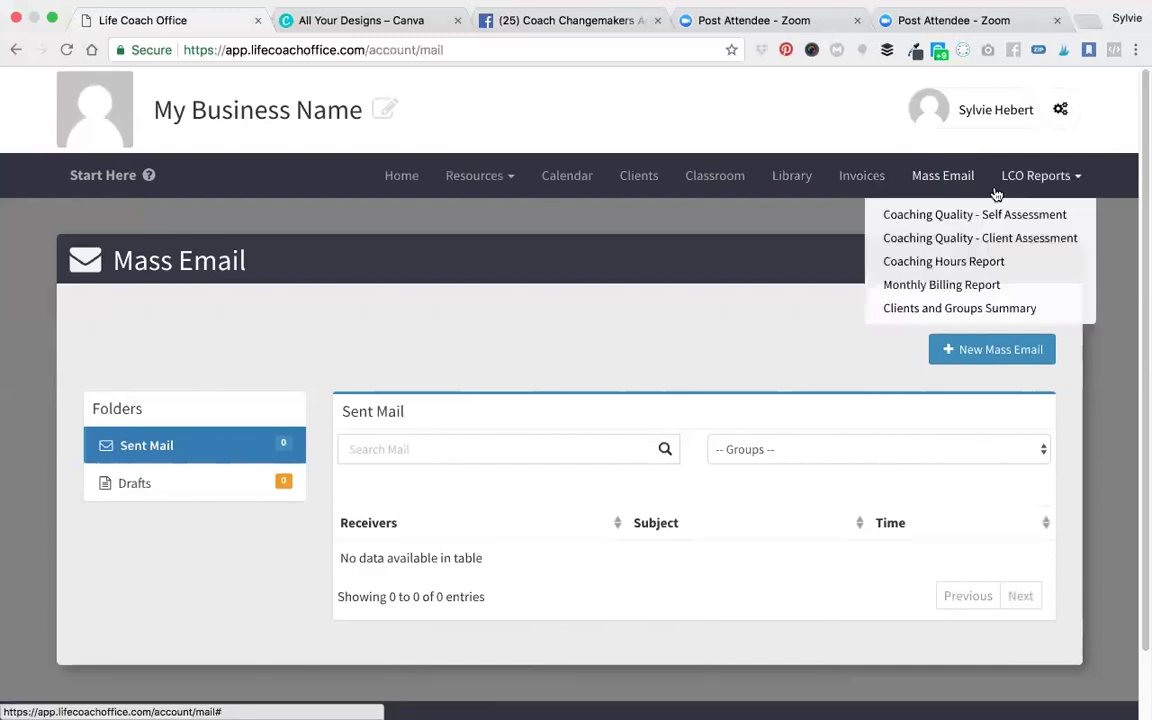
{"action": "mouse_move", "coordinate": [1055, 176]}
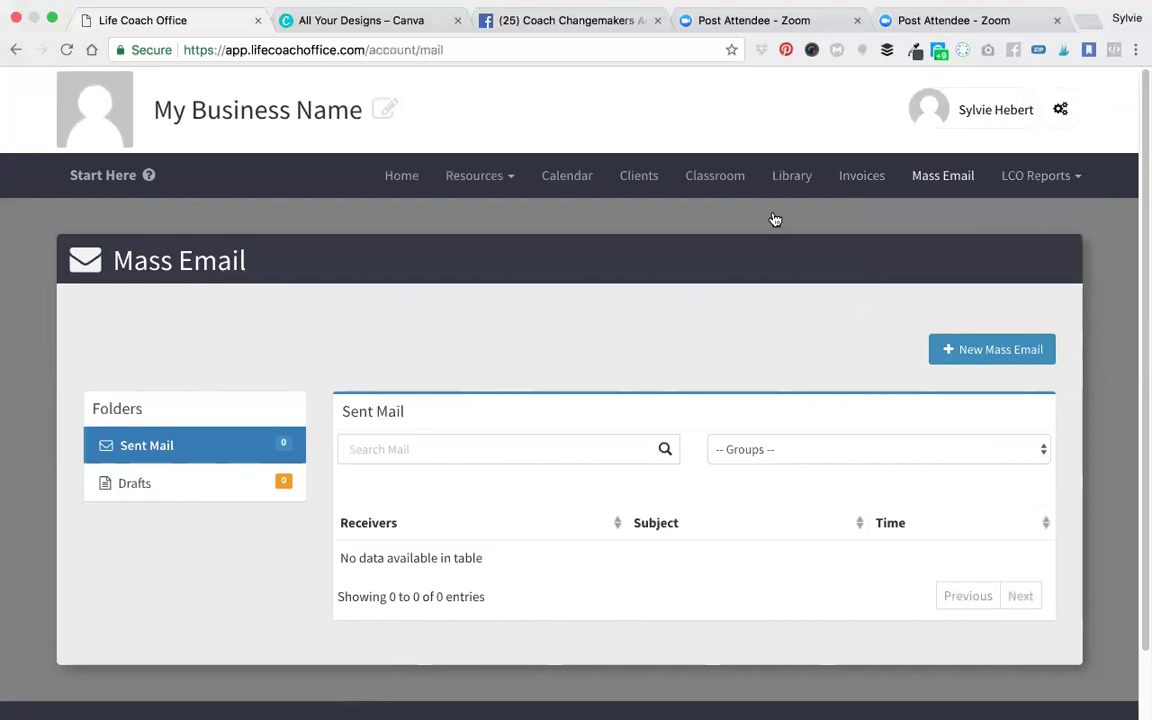
{"action": "key", "text": "super+Tab"}
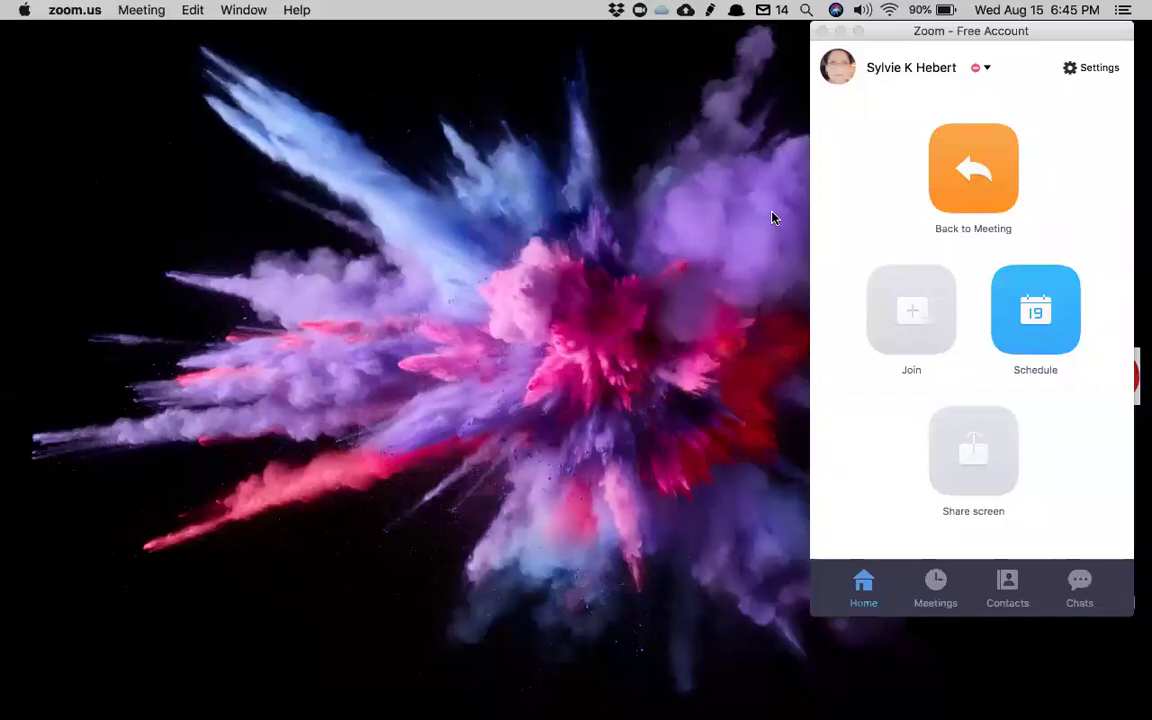
{"action": "key", "text": "super+Tab"}
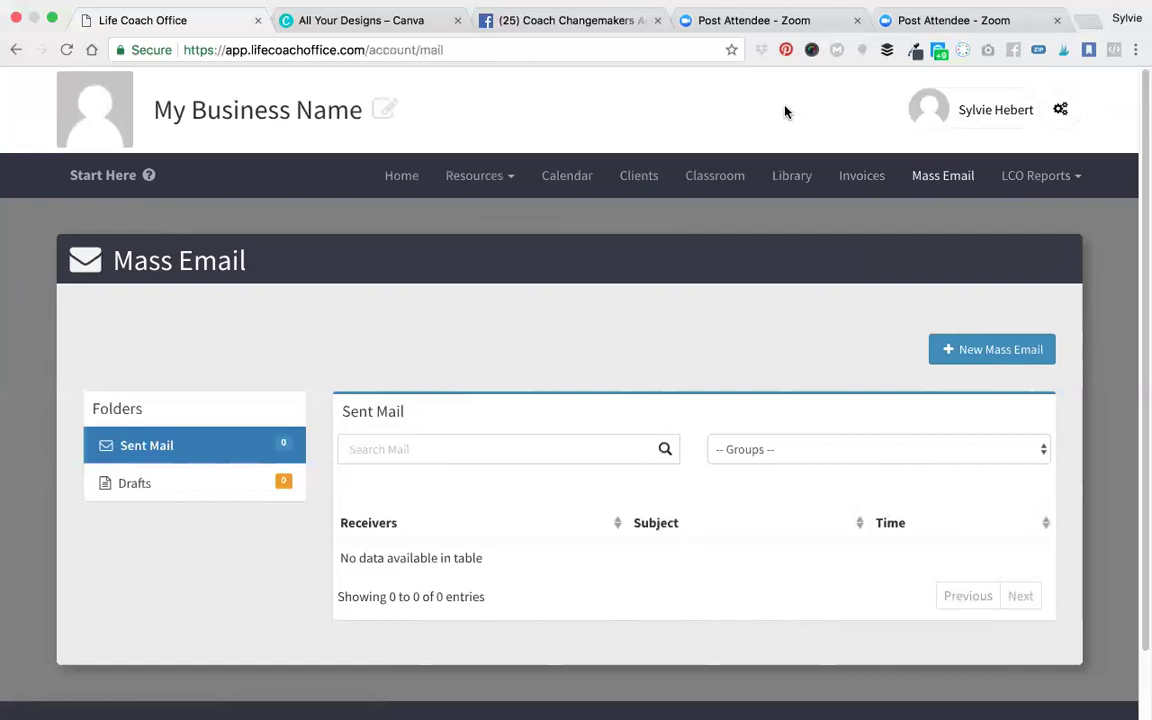
Start a new group in the system's Groups settings and title it "Spoonie Lady Boss - 1"
{"action": "left_click", "coordinate": [404, 177]}
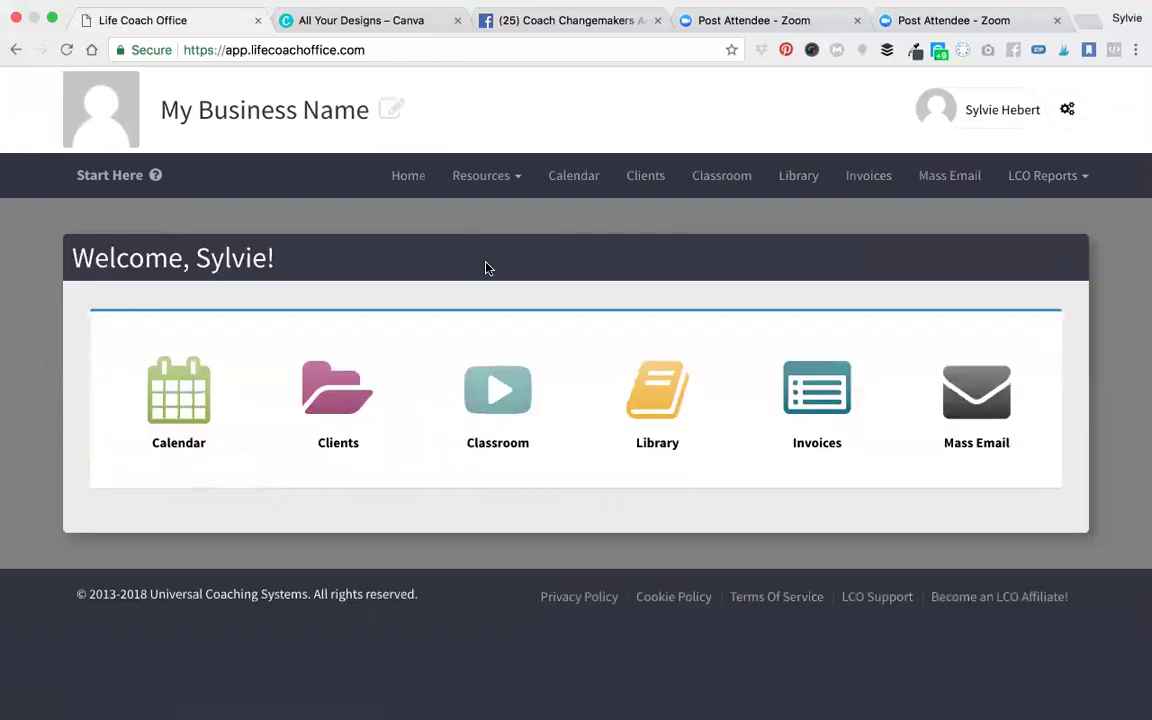
{"action": "left_click", "coordinate": [1065, 117]}
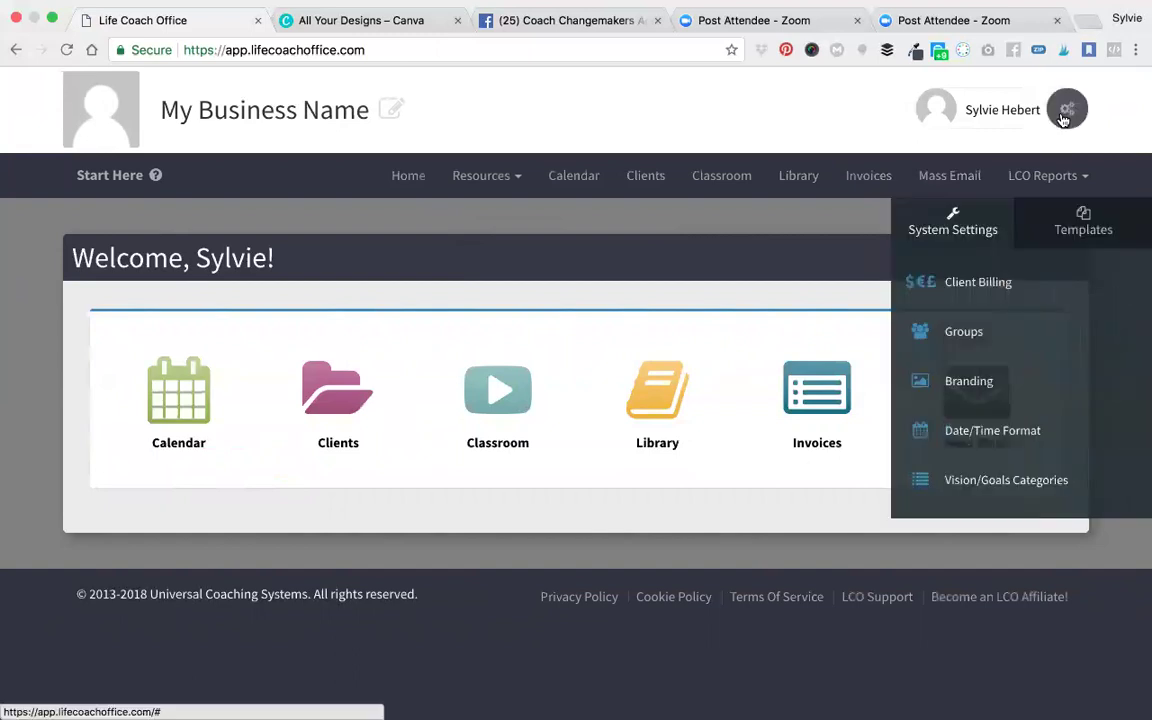
{"action": "left_click", "coordinate": [966, 334]}
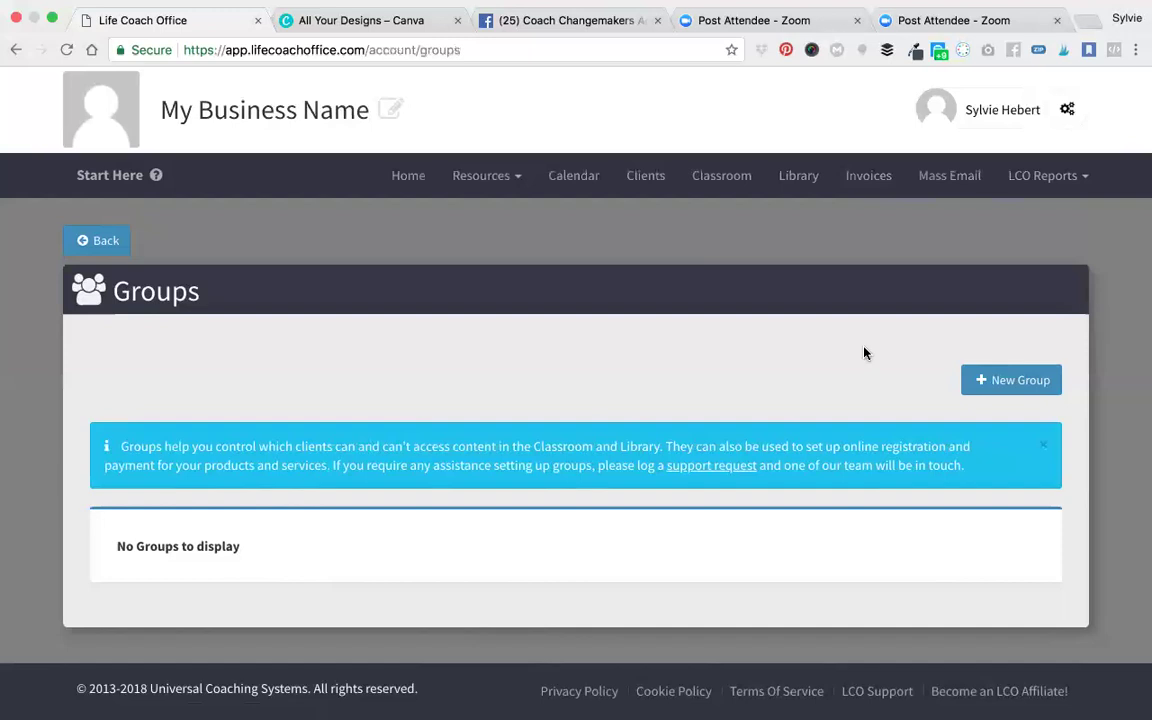
{"action": "left_click", "coordinate": [1013, 380]}
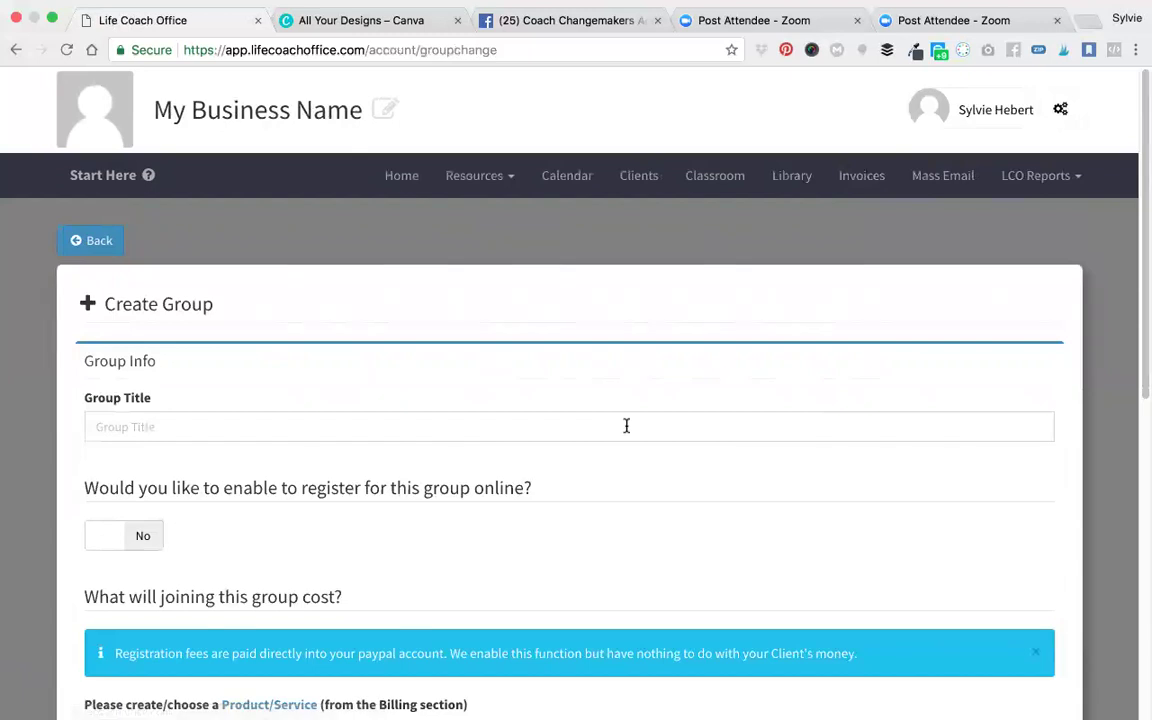
{"action": "scroll", "coordinate": [626, 426], "scroll_direction": "down", "scroll_amount": 3}
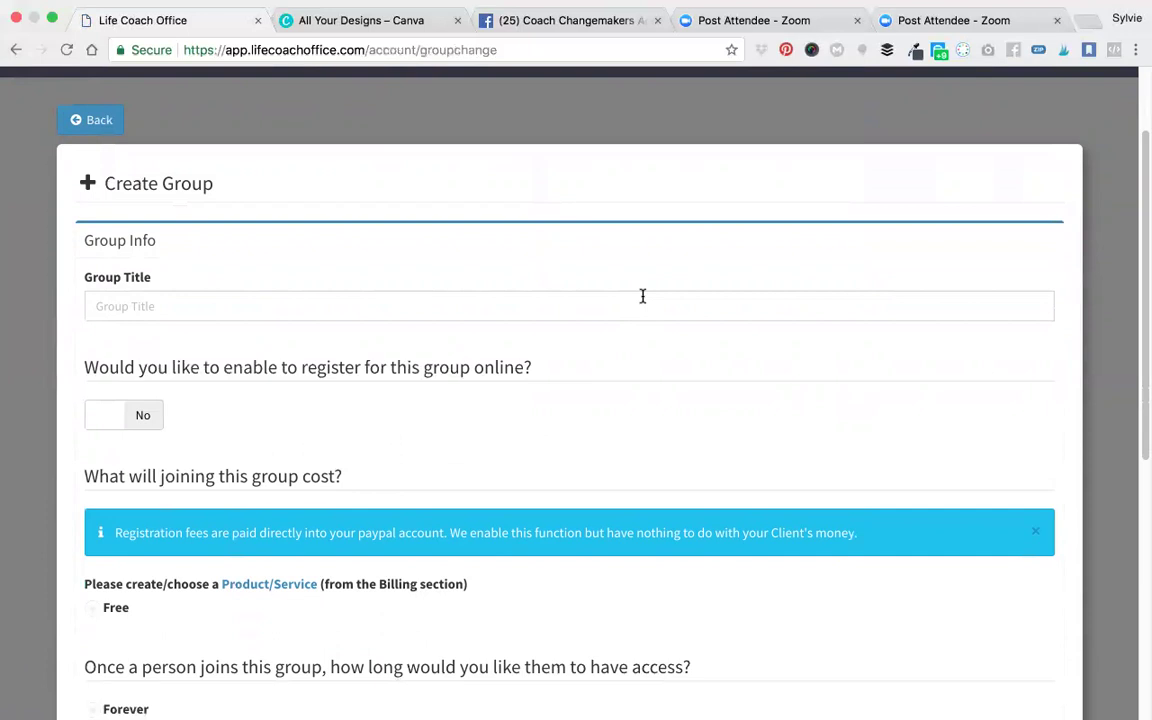
{"action": "left_click", "coordinate": [643, 296]}
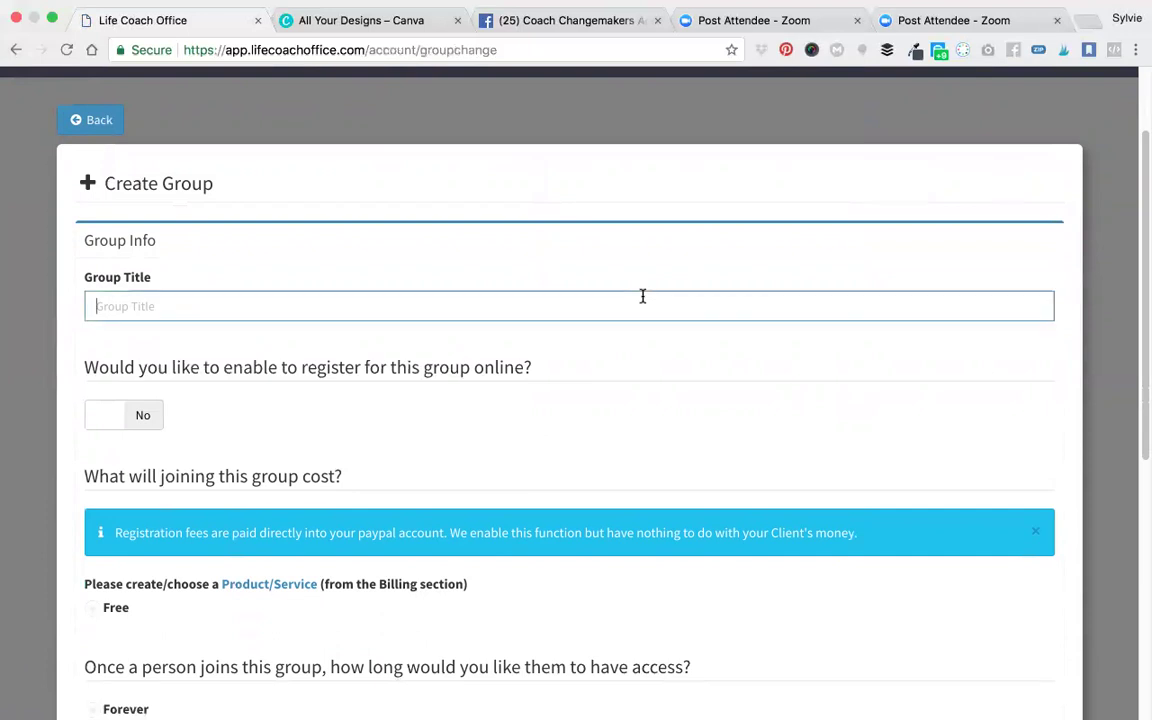
{"action": "type", "text": "Spoonie Lady Boss"}
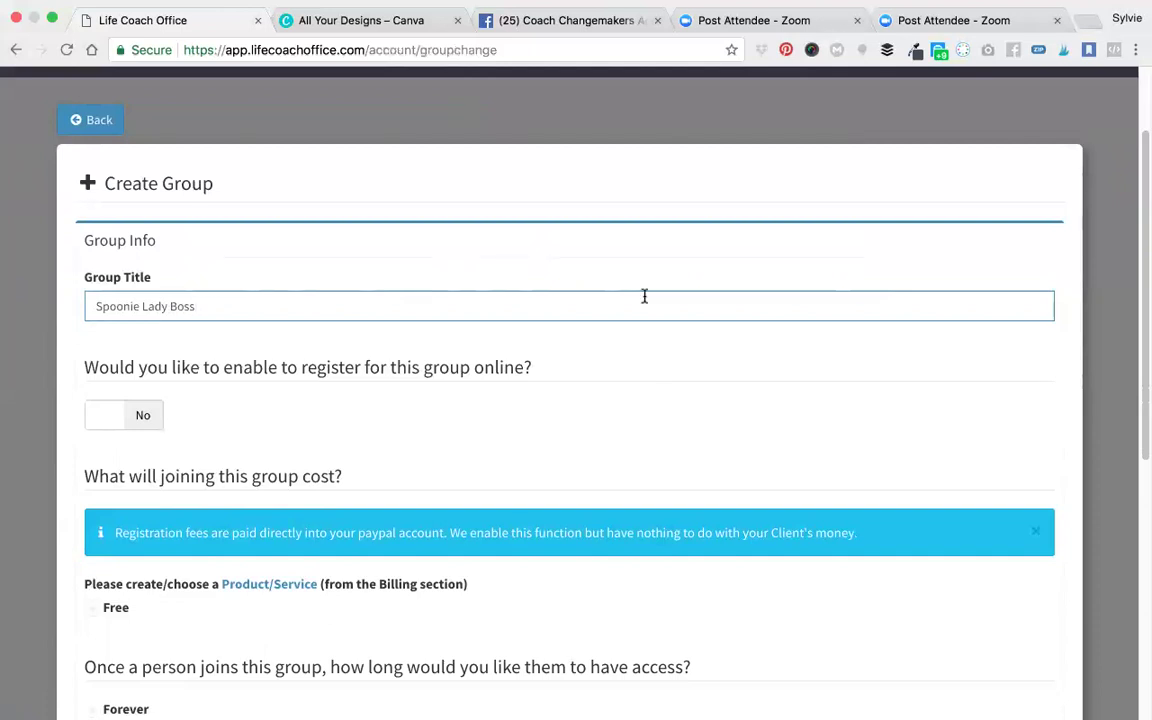
{"action": "type", "text": "- 1"}
Try to enable online registration for the group and open the linked Client Billing settings
{"action": "left_click", "coordinate": [143, 420]}
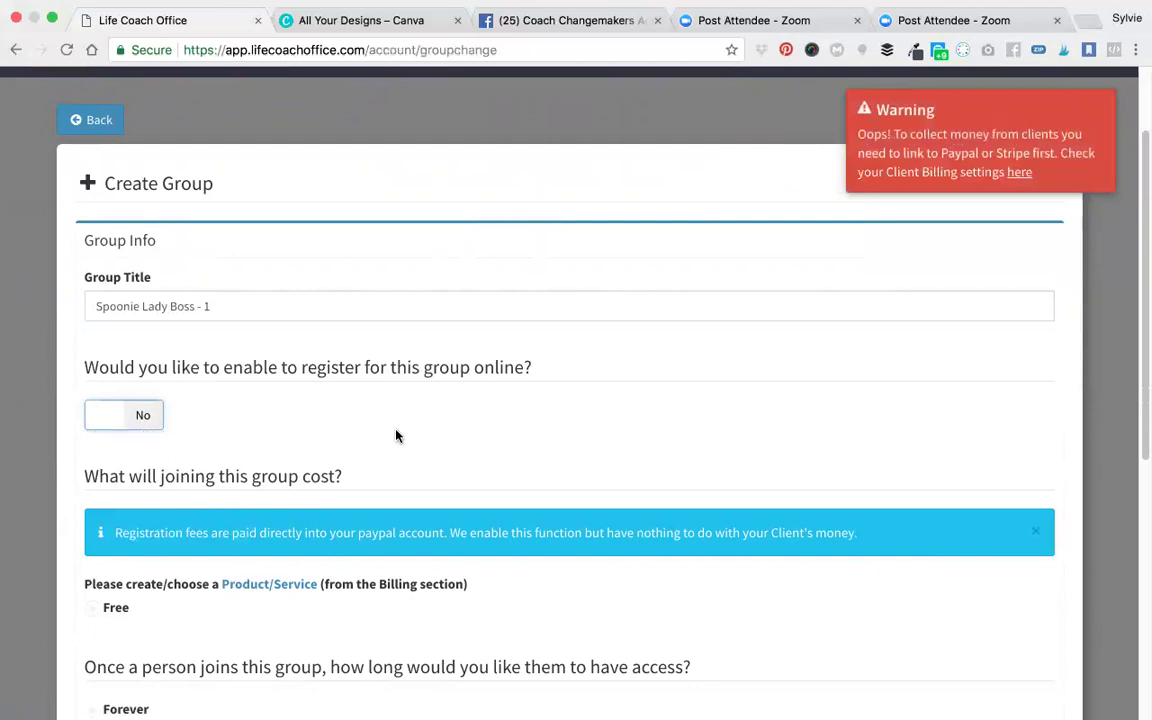
{"action": "mouse_move", "coordinate": [1016, 195]}
{"action": "left_click", "coordinate": [1030, 176]}
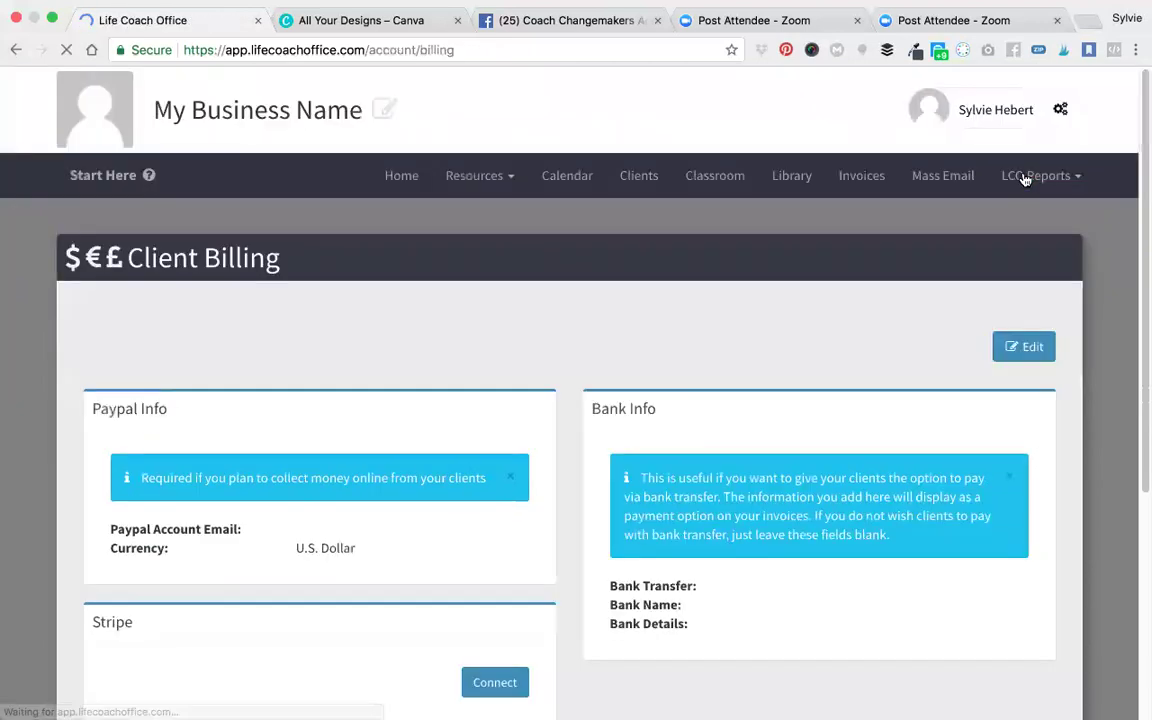
Open the Client Billing details for editing and fill in the PayPal account email
{"action": "scroll", "coordinate": [530, 394], "scroll_direction": "down", "scroll_amount": 2}
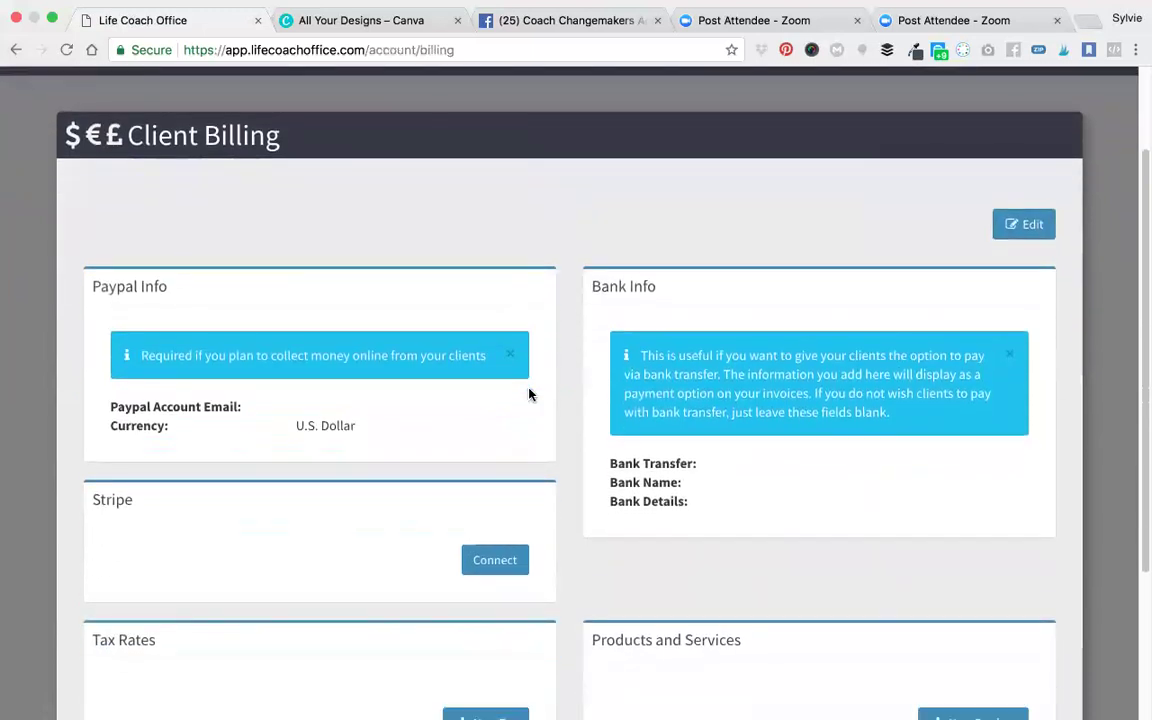
{"action": "left_click", "coordinate": [1018, 227]}
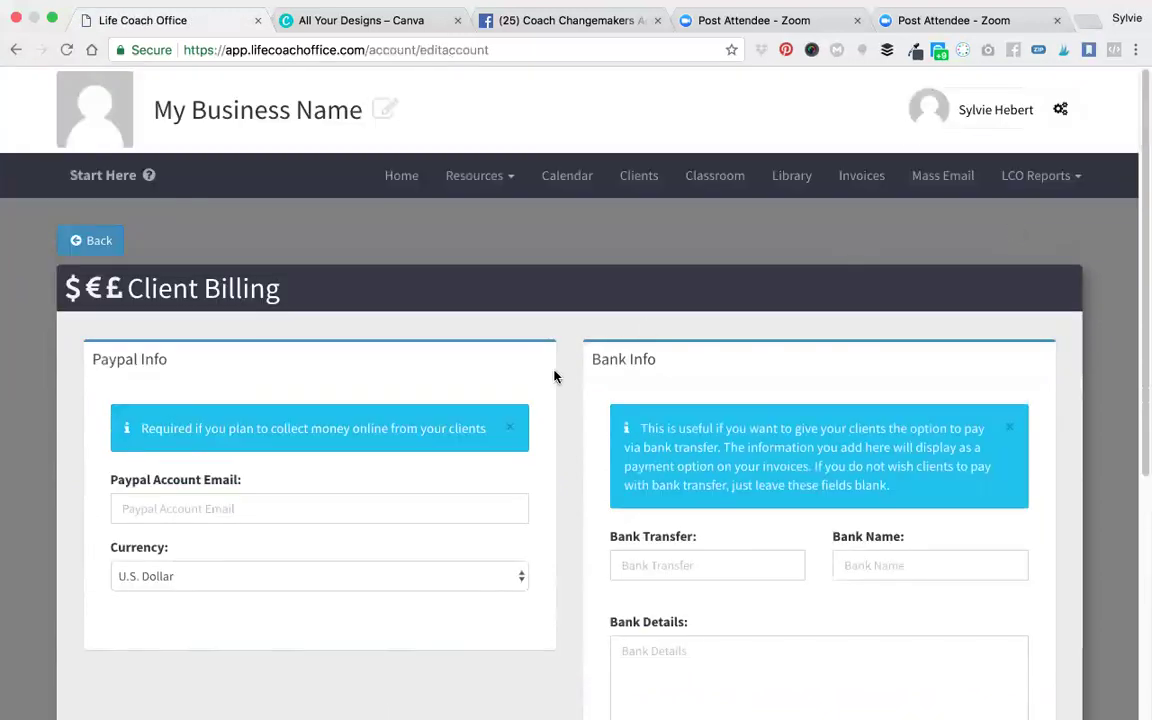
{"action": "scroll", "coordinate": [556, 376], "scroll_direction": "down", "scroll_amount": 2}
{"action": "left_click", "coordinate": [442, 404]}
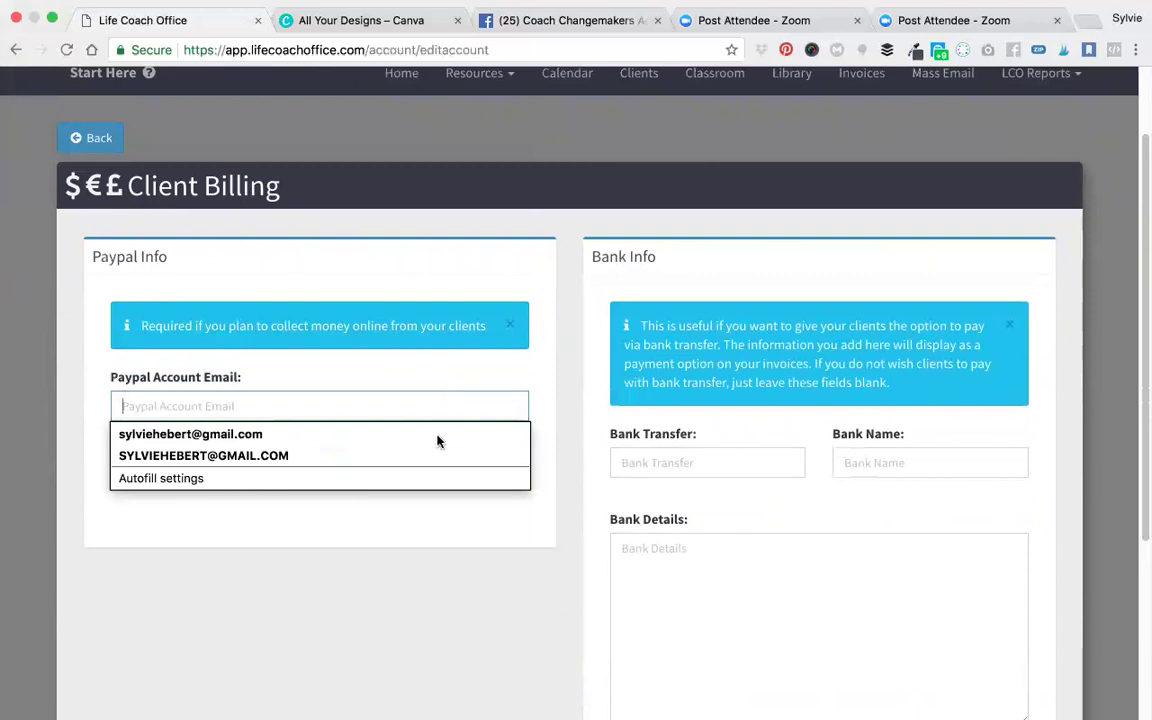
{"action": "left_click", "coordinate": [437, 438]}
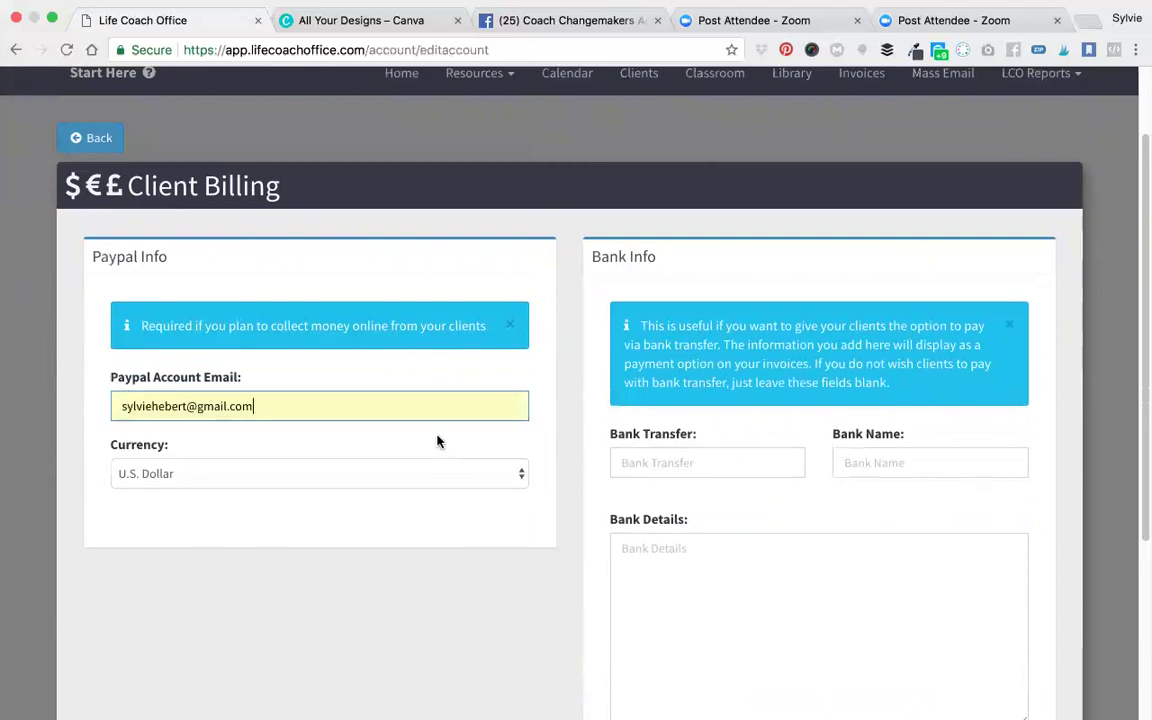
Set the PayPal currency to Canadian Dollar and submit the billing details
{"action": "left_click", "coordinate": [394, 482]}
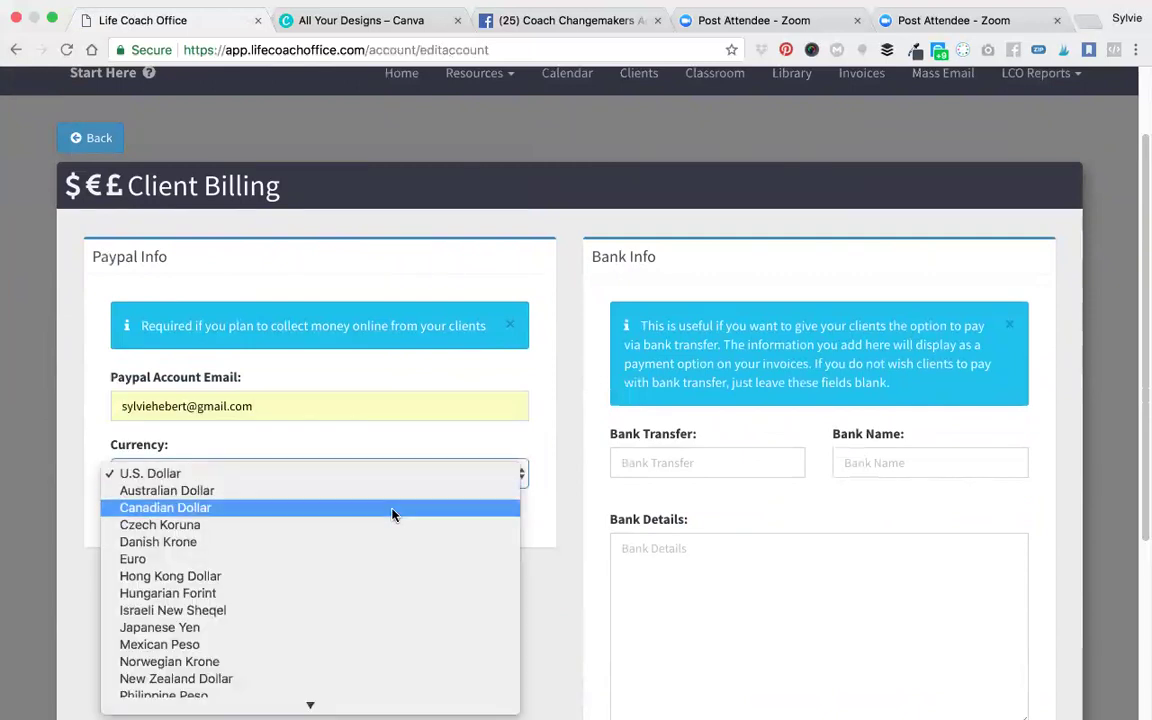
{"action": "left_click", "coordinate": [393, 508]}
{"action": "scroll", "coordinate": [466, 533], "scroll_direction": "down", "scroll_amount": 5}
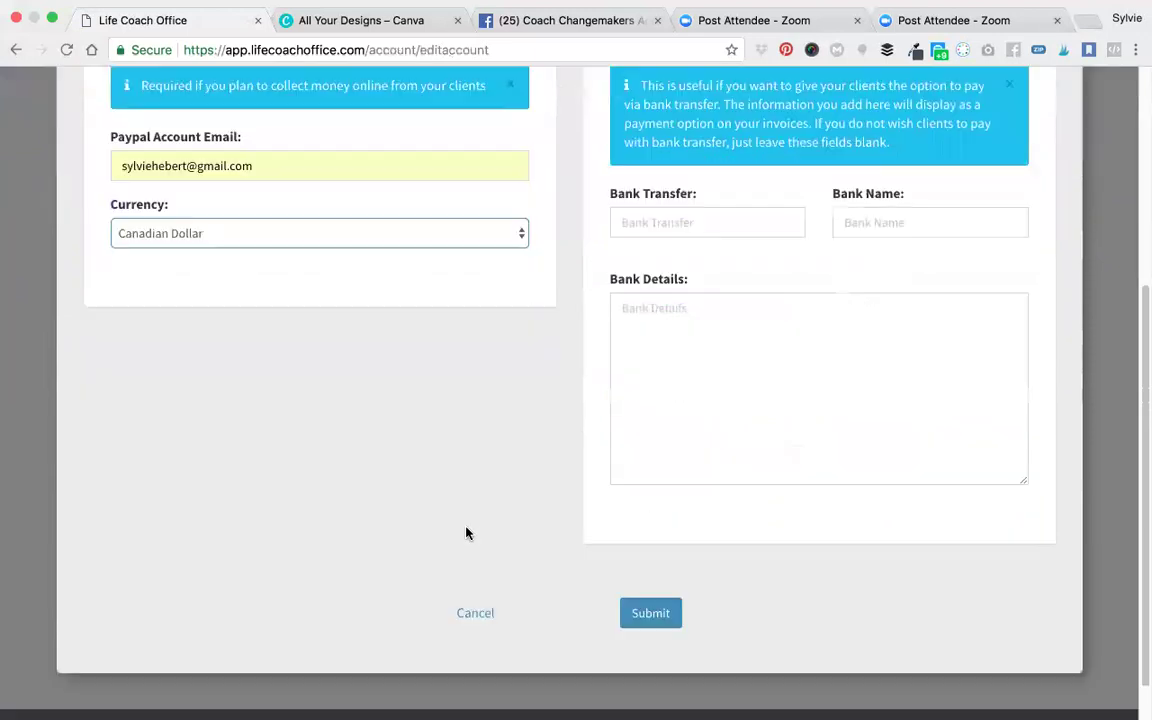
{"action": "scroll", "coordinate": [466, 533], "scroll_direction": "up", "scroll_amount": 2}
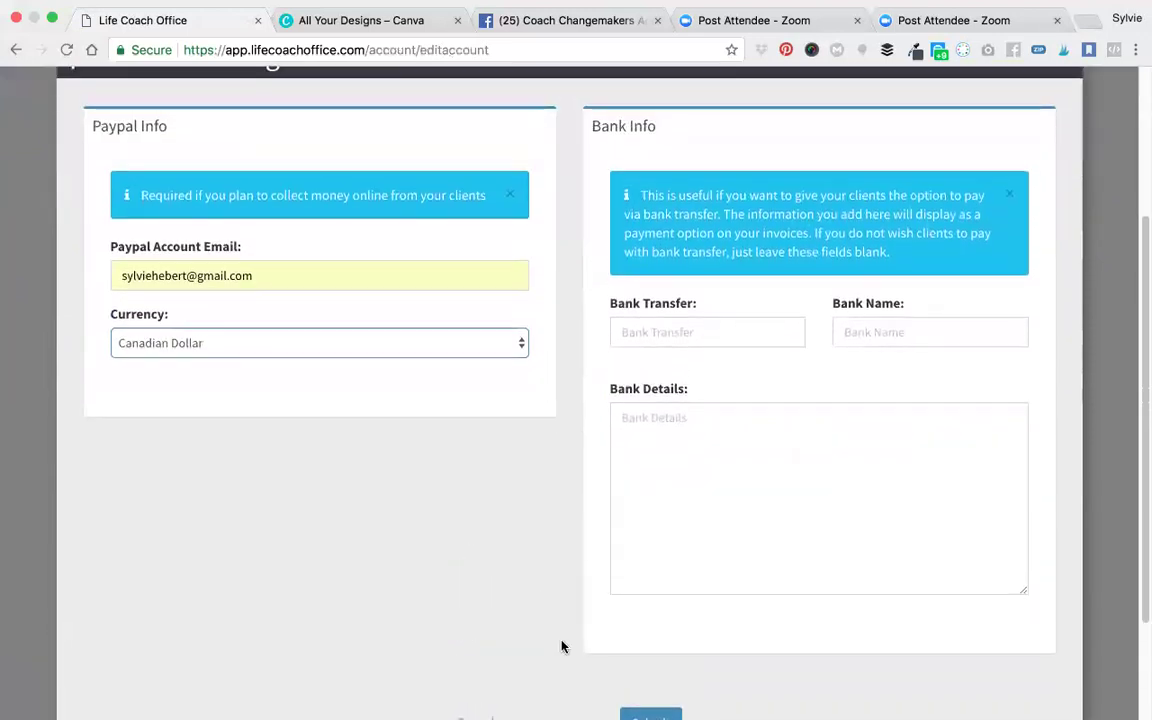
{"action": "scroll", "coordinate": [683, 682], "scroll_direction": "down", "scroll_amount": 2}
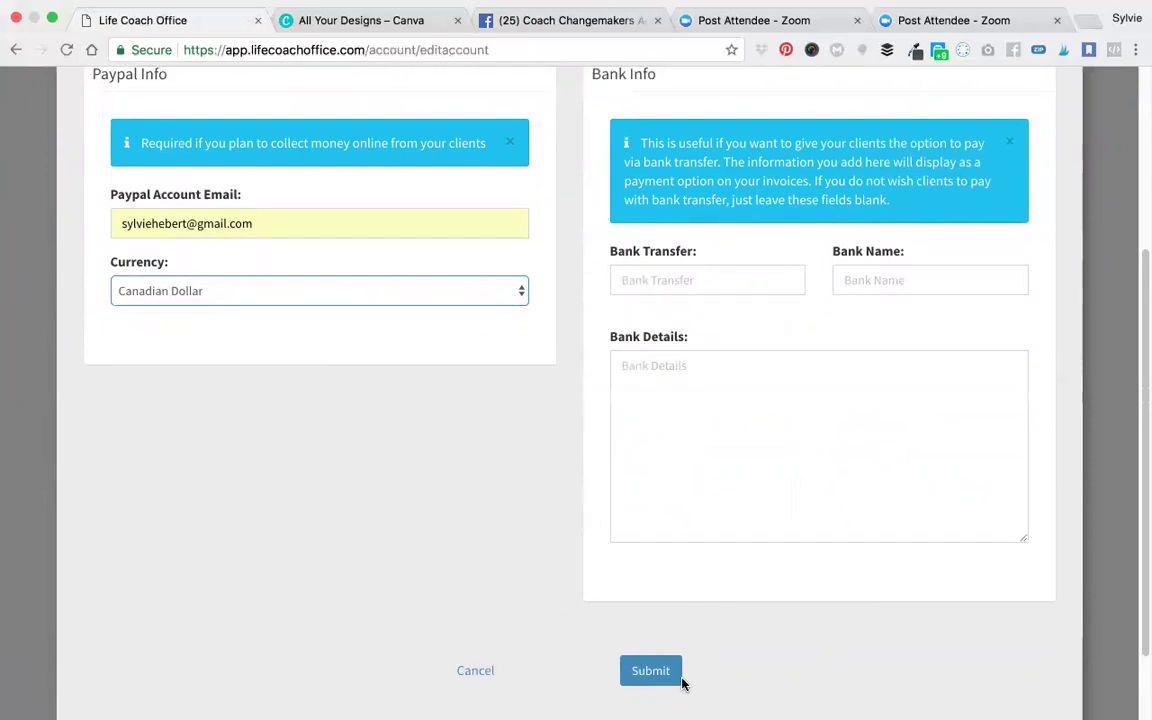
{"action": "scroll", "coordinate": [755, 679], "scroll_direction": "down", "scroll_amount": 2}
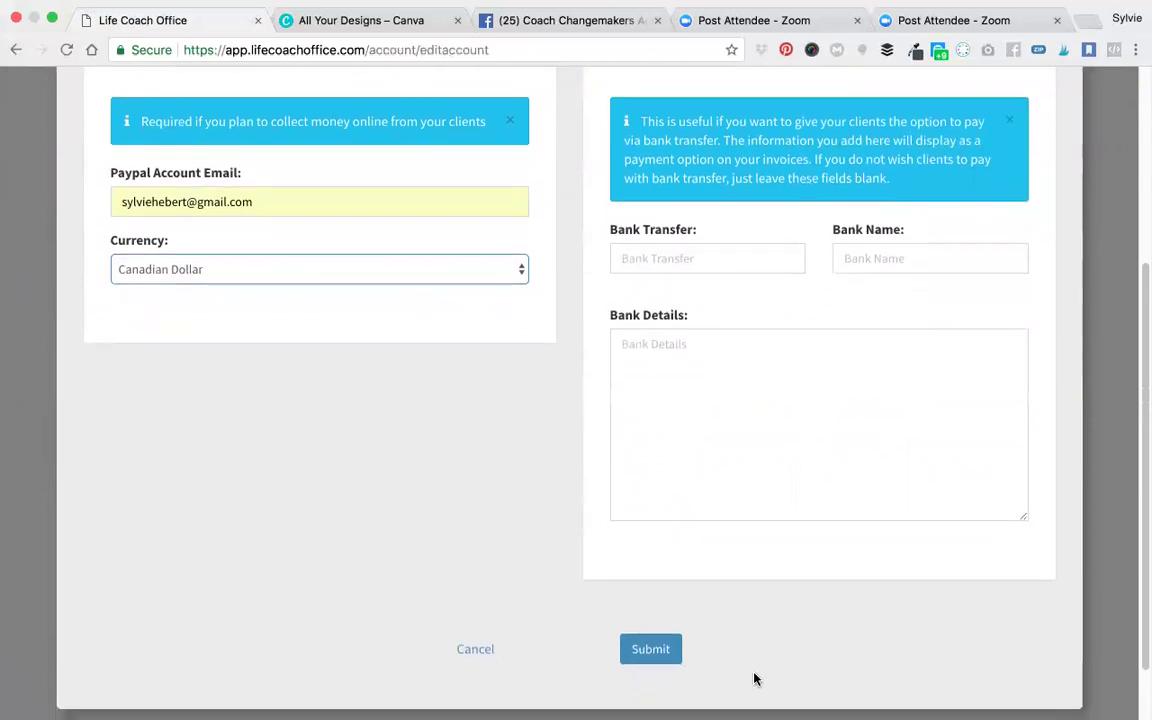
{"action": "scroll", "coordinate": [755, 679], "scroll_direction": "down", "scroll_amount": 1}
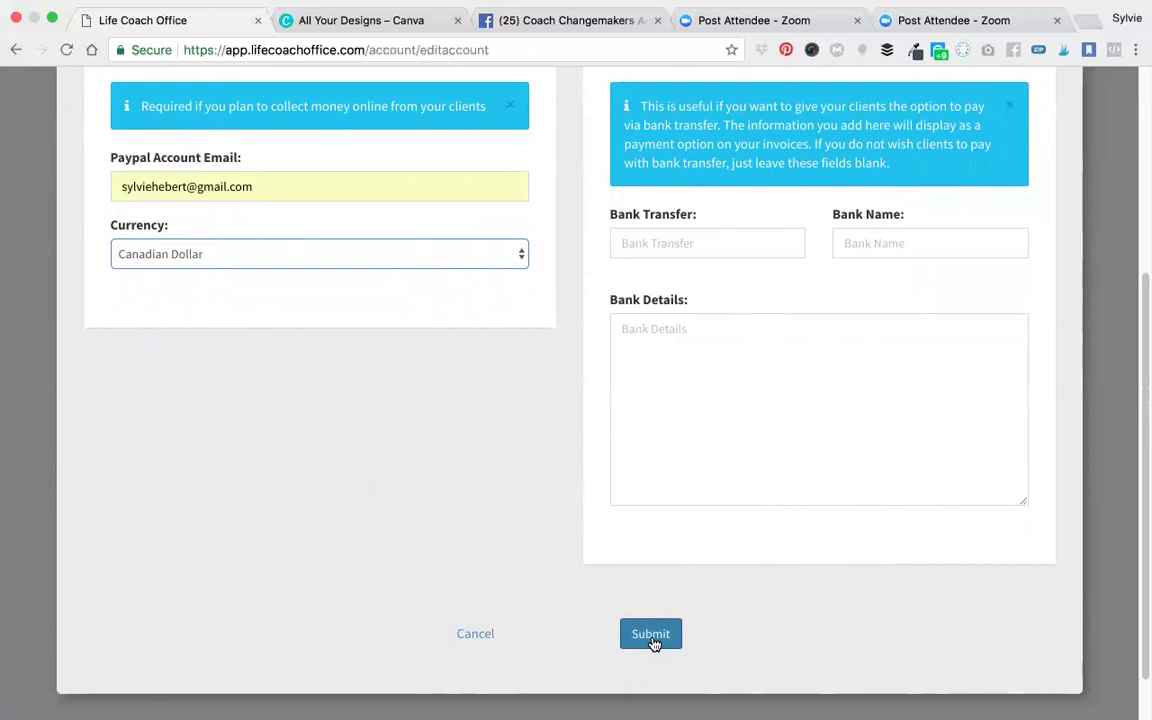
{"action": "left_click", "coordinate": [652, 640]}
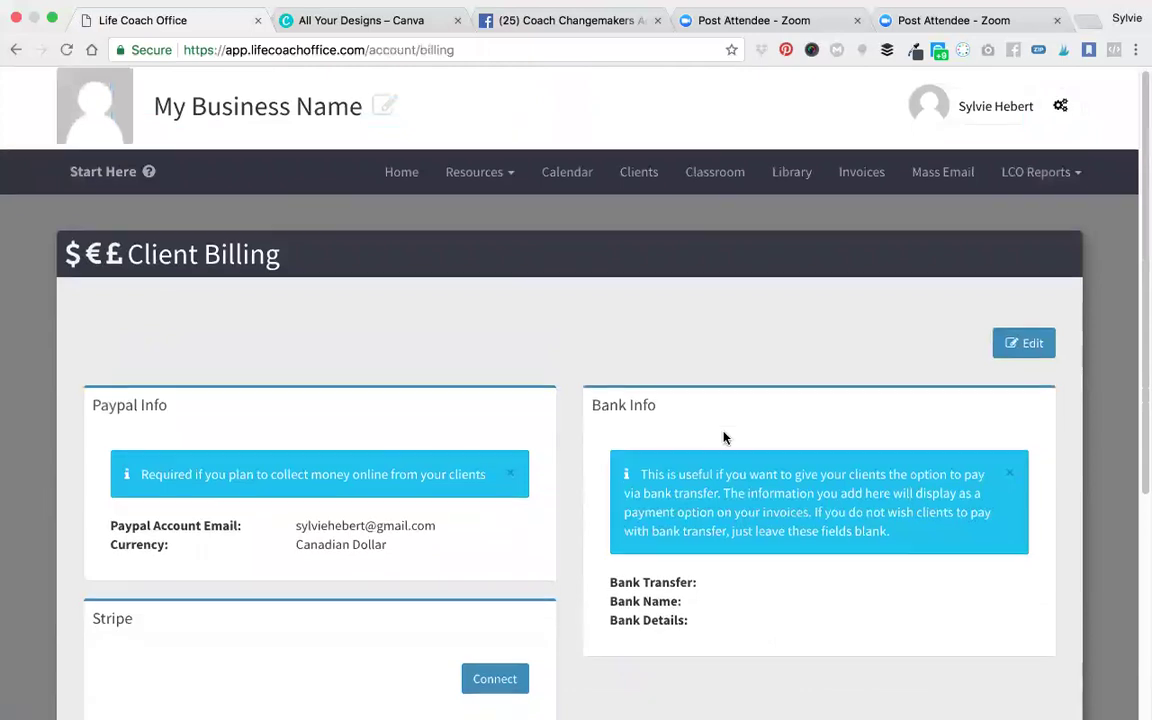
Start a new group in the system's Groups settings and title it "Spoonie Lady Boss - 1"
{"action": "scroll", "coordinate": [723, 437], "scroll_direction": "down", "scroll_amount": 1}
{"action": "scroll", "coordinate": [724, 437], "scroll_direction": "down", "scroll_amount": 6}
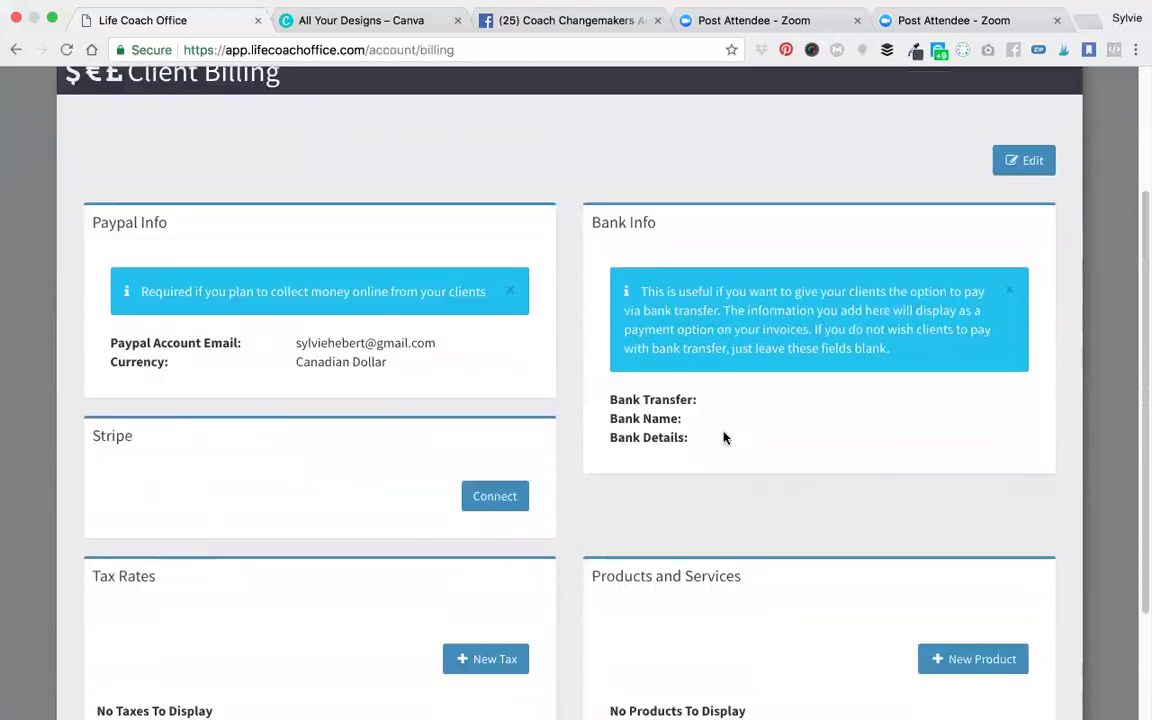
{"action": "scroll", "coordinate": [724, 432], "scroll_direction": "up", "scroll_amount": 7}
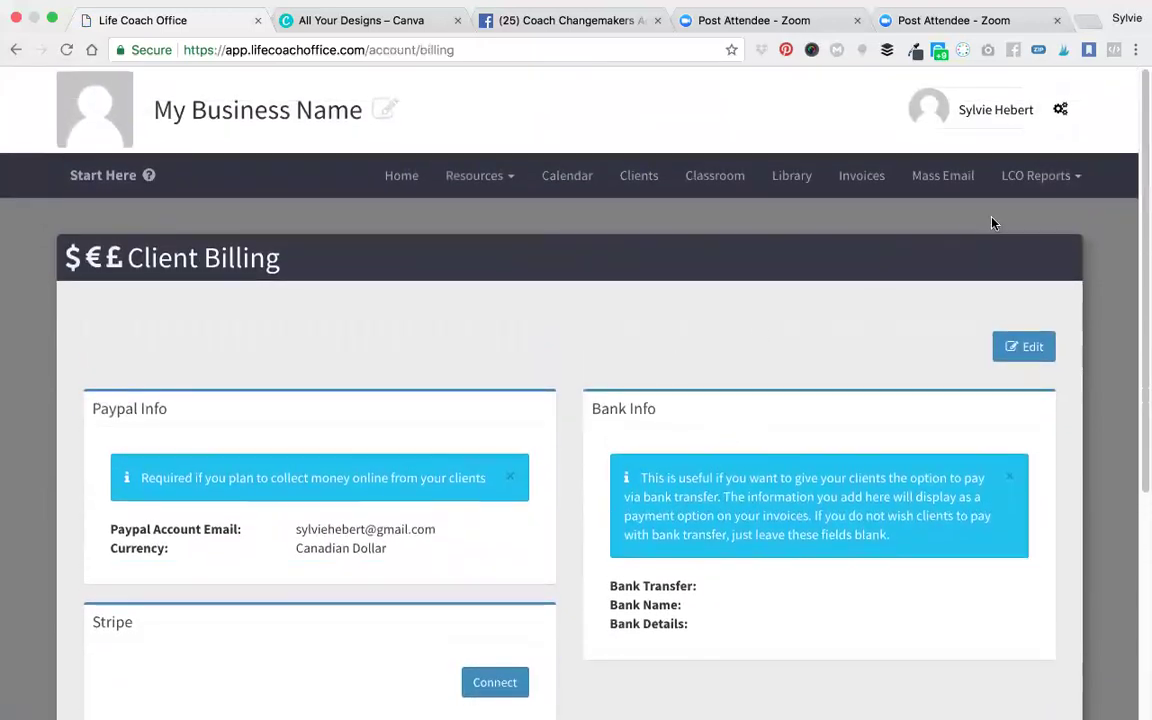
{"action": "left_click", "coordinate": [1061, 112]}
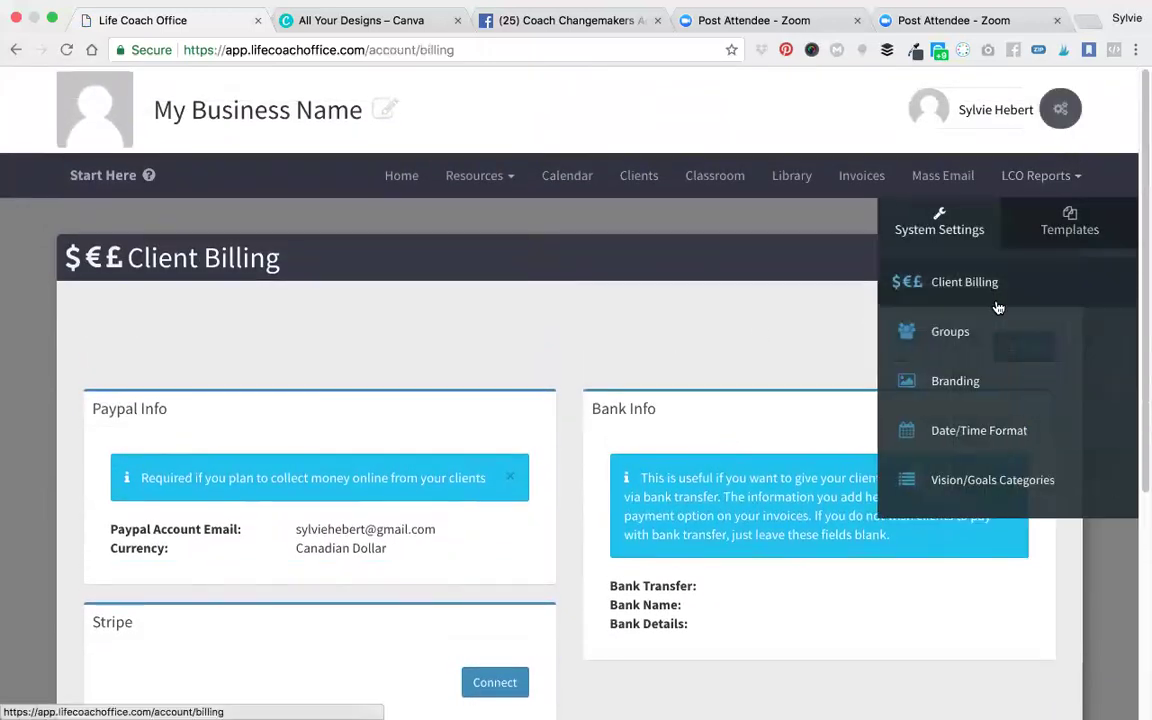
{"action": "left_click", "coordinate": [952, 333]}
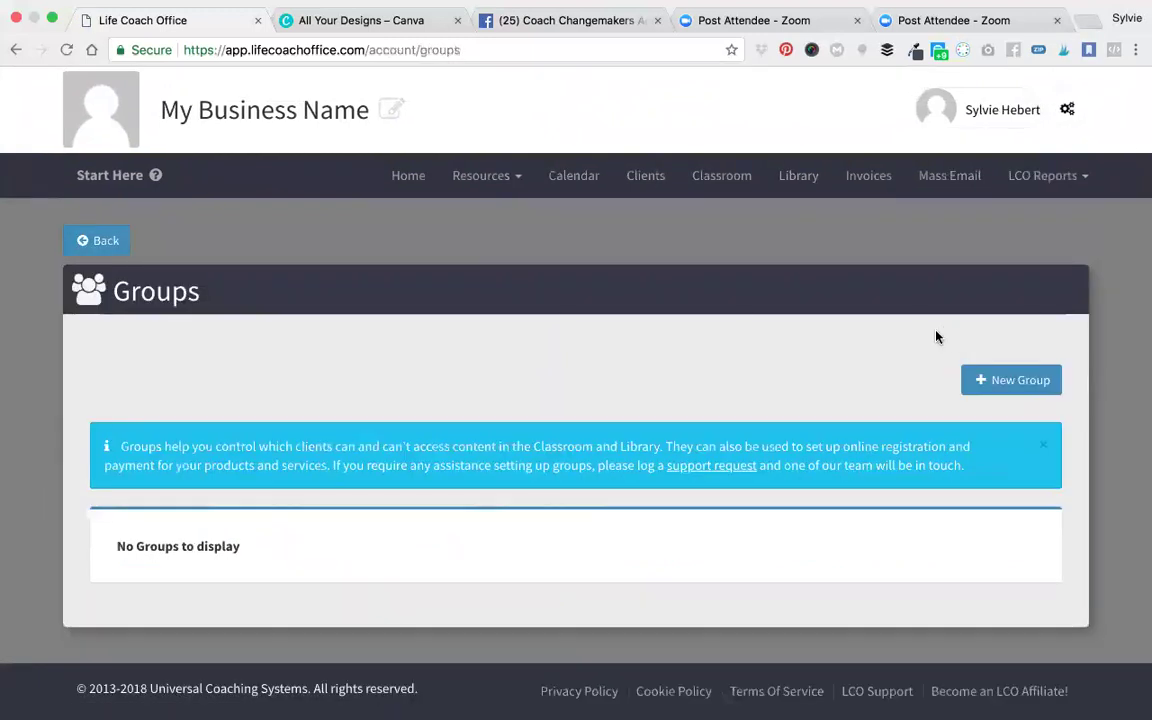
{"action": "left_click", "coordinate": [1016, 381]}
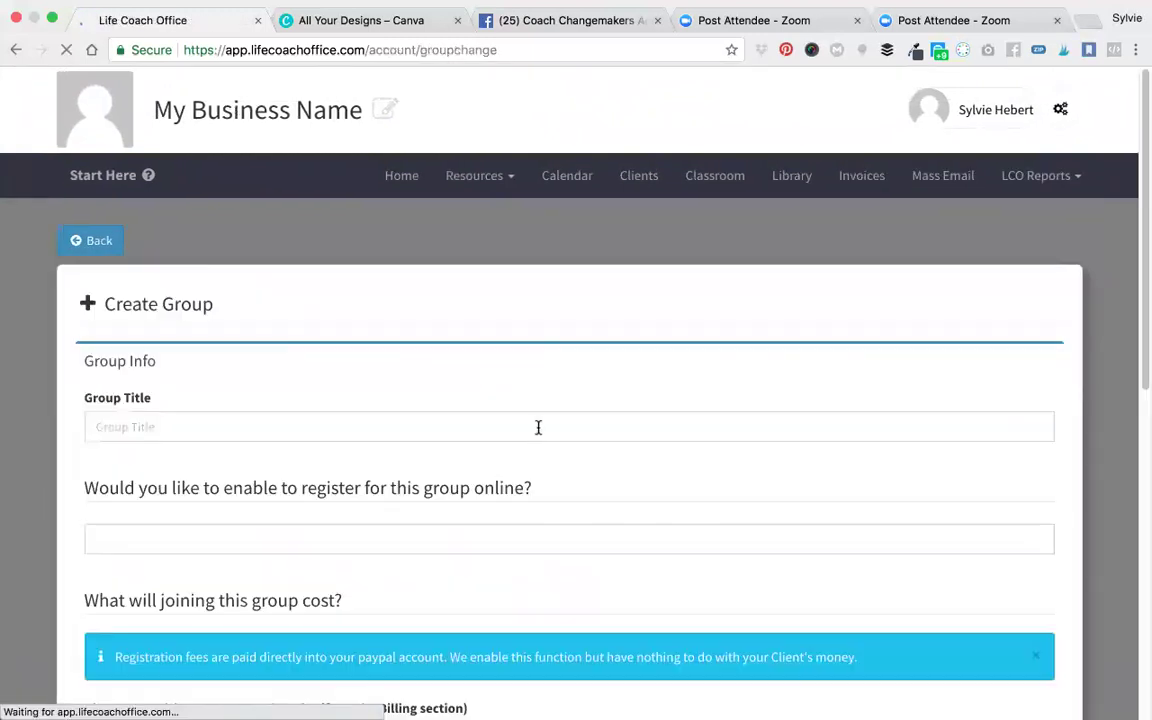
{"action": "left_click", "coordinate": [535, 435]}
{"action": "type", "text": "Spoonie"}
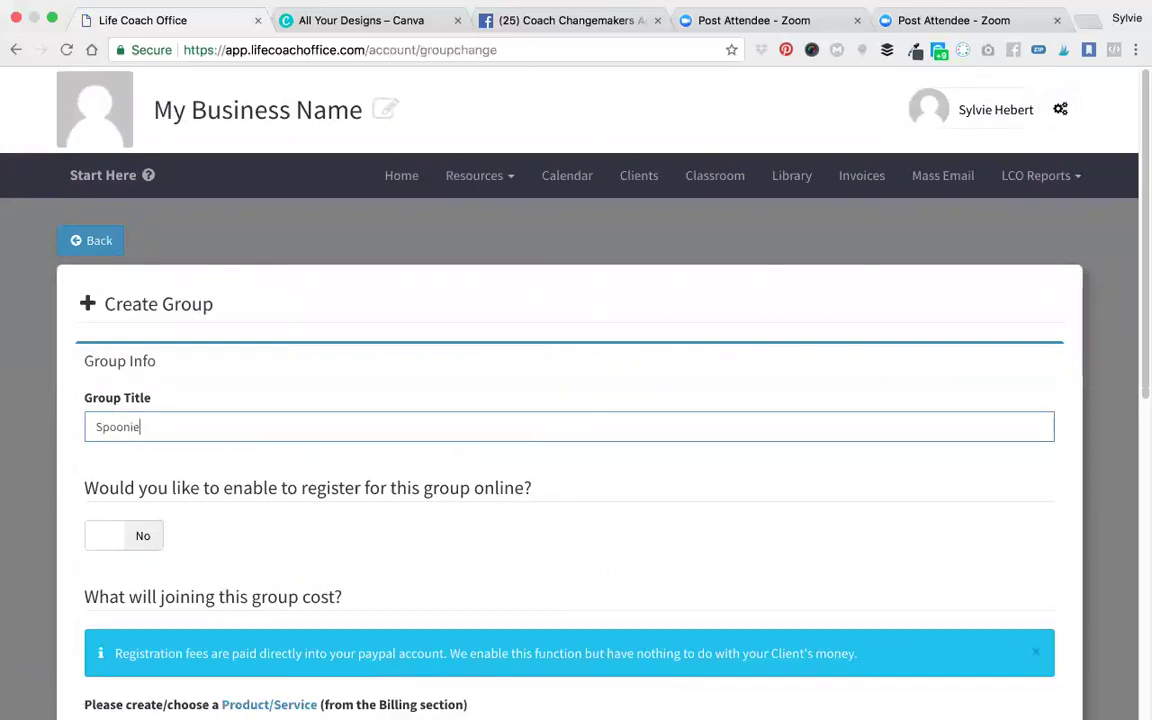
{"action": "type", "text": " Lady Boss - 1"}
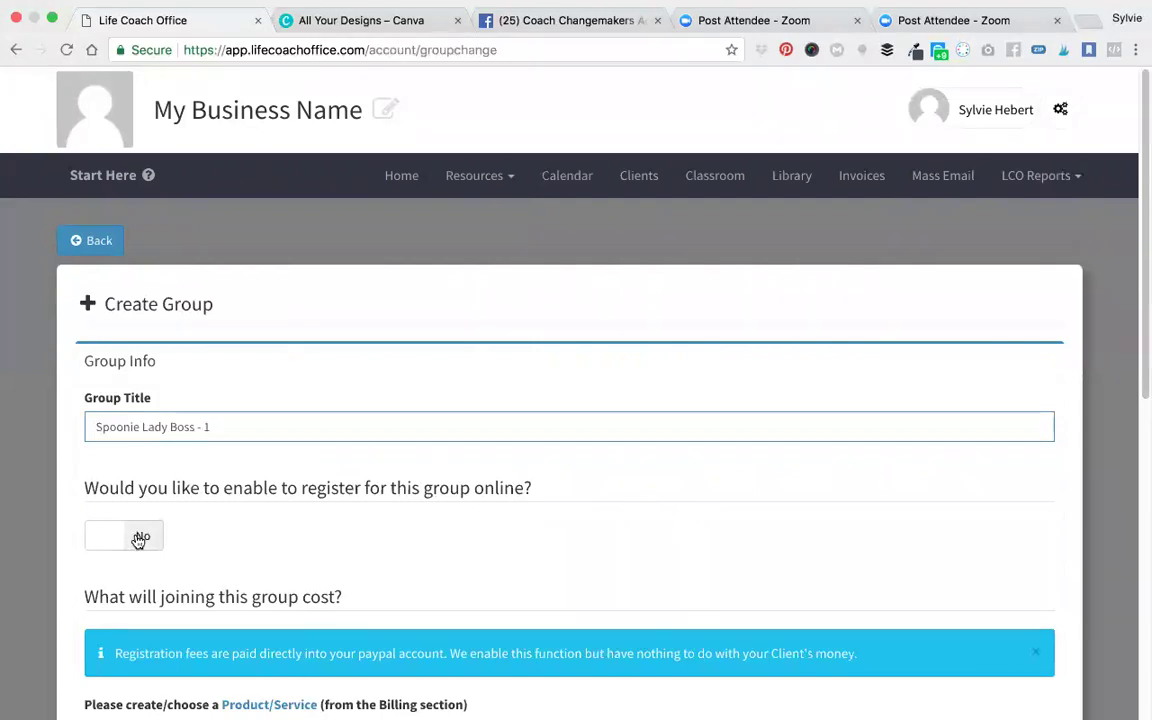
Enable online registration for the group and open the linked Product/Service billing settings
{"action": "left_click", "coordinate": [133, 540]}
{"action": "scroll", "coordinate": [272, 531], "scroll_direction": "down", "scroll_amount": 2}
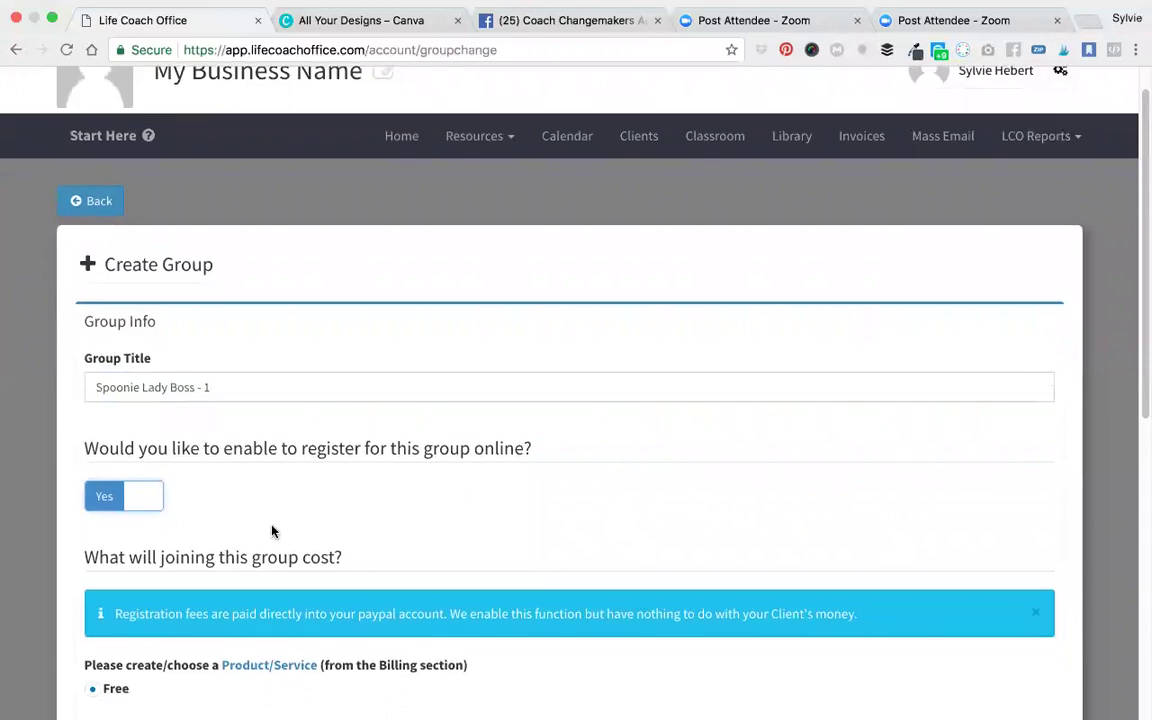
{"action": "scroll", "coordinate": [272, 531], "scroll_direction": "down", "scroll_amount": 3}
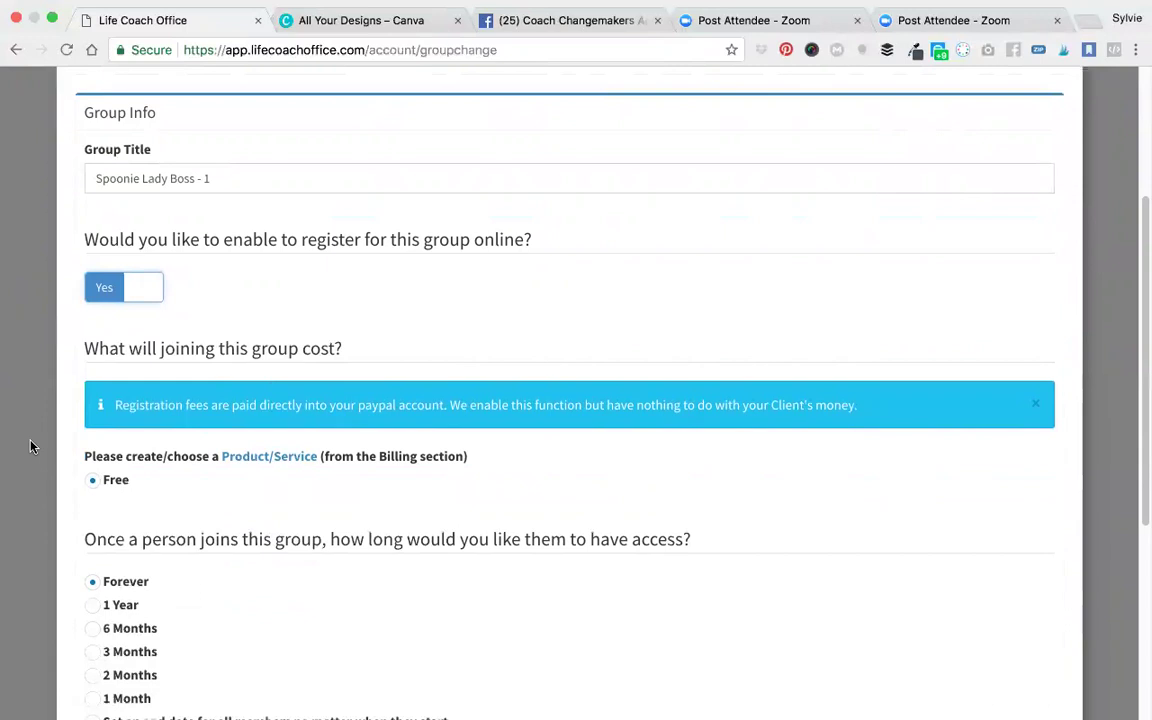
{"action": "scroll", "coordinate": [31, 446], "scroll_direction": "down", "scroll_amount": 1}
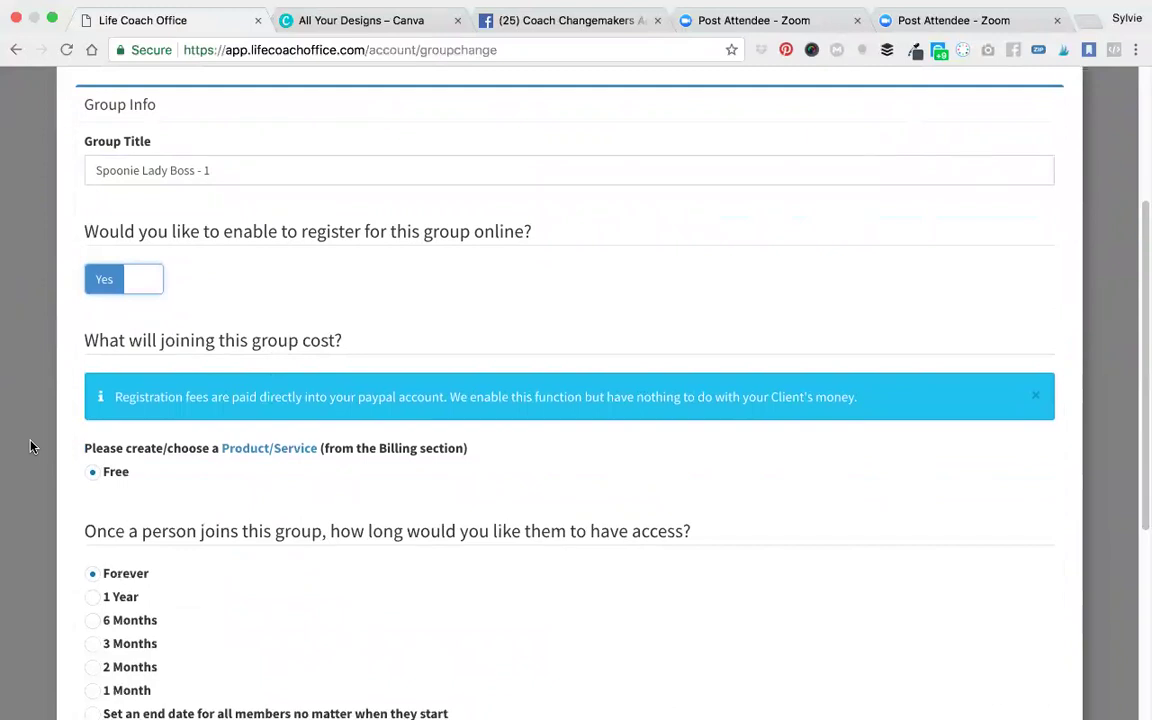
{"action": "left_click", "coordinate": [278, 452]}
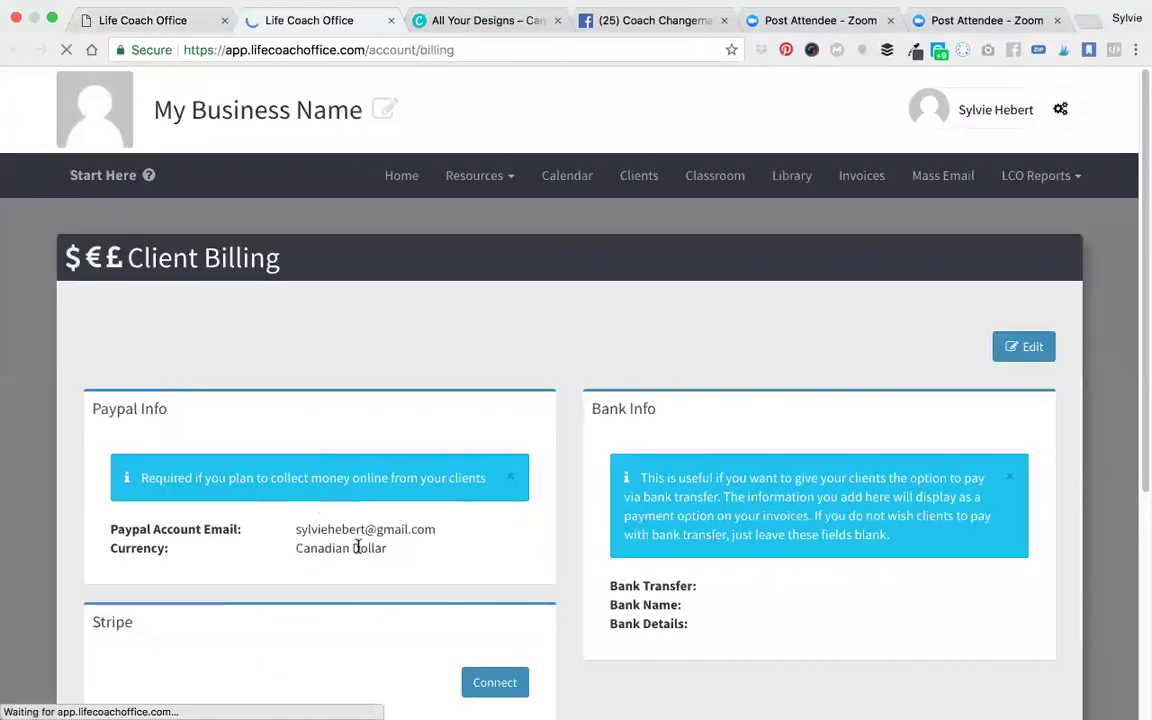
{"action": "scroll", "coordinate": [415, 581], "scroll_direction": "down", "scroll_amount": 1}
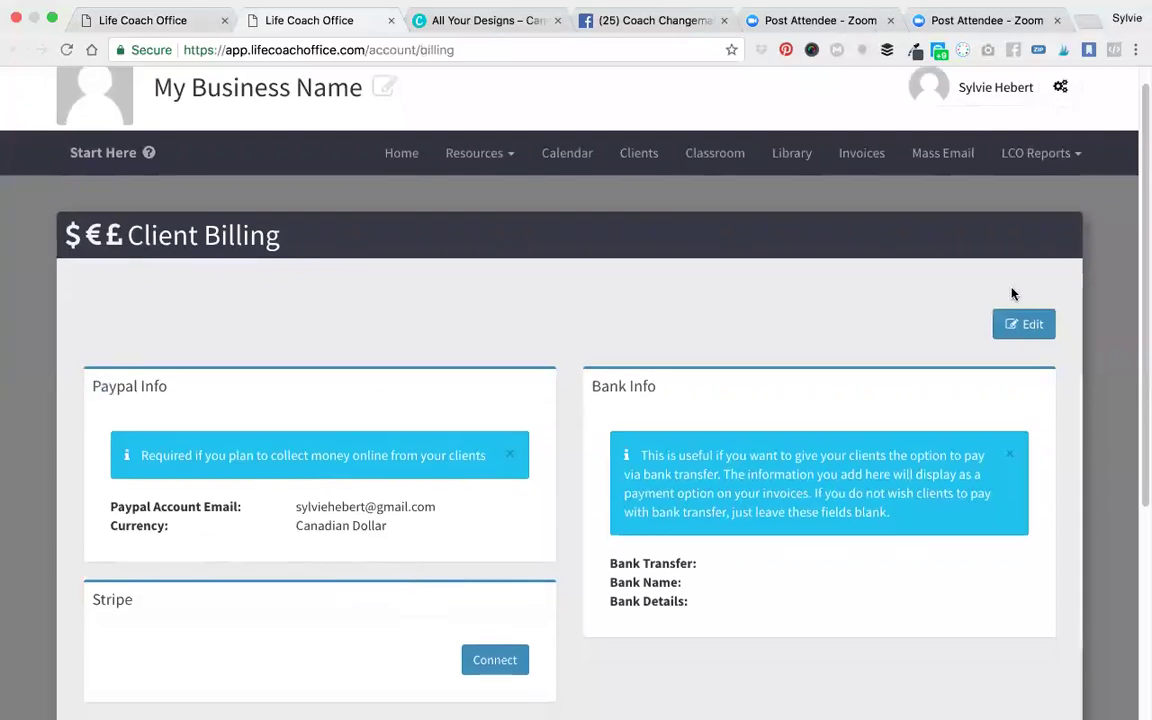
{"action": "left_click", "coordinate": [1033, 327]}
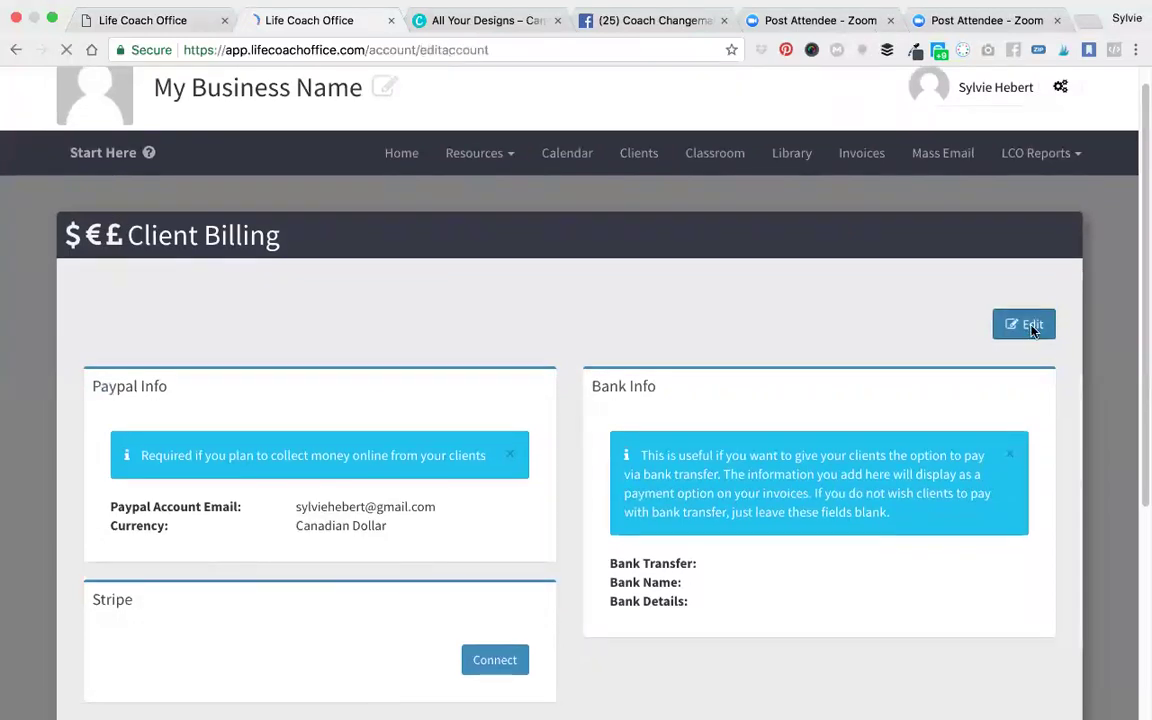
{"action": "scroll", "coordinate": [772, 526], "scroll_direction": "down", "scroll_amount": 5}
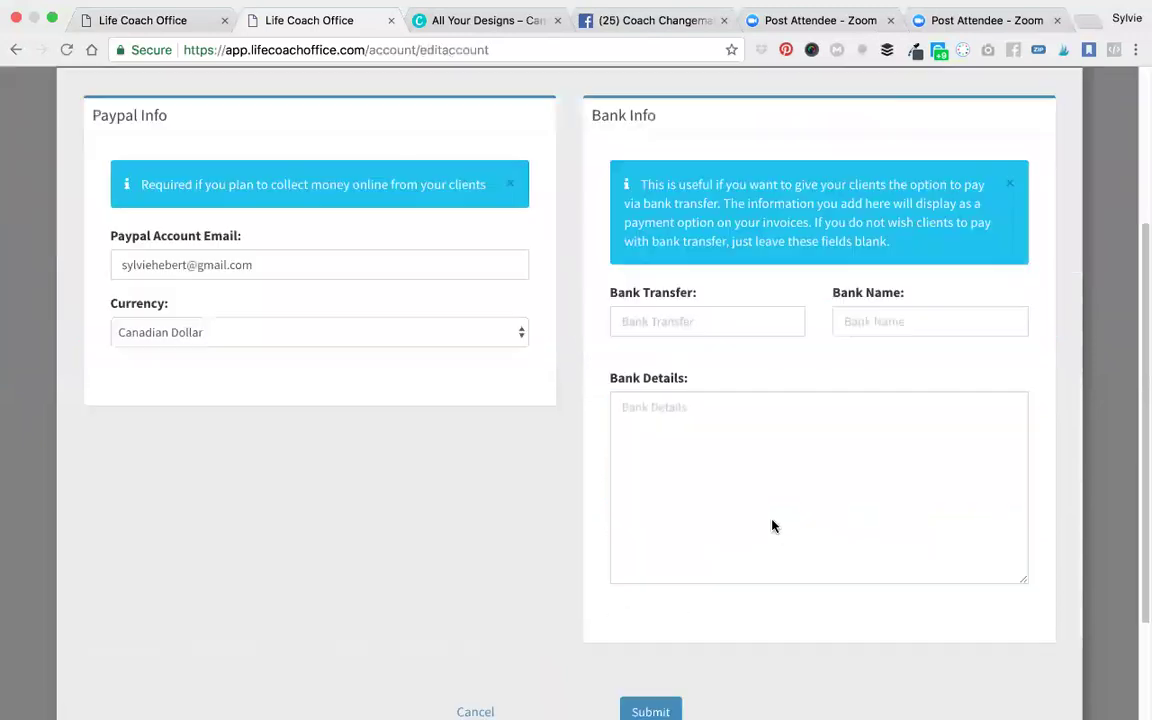
{"action": "scroll", "coordinate": [772, 524], "scroll_direction": "up", "scroll_amount": 2}
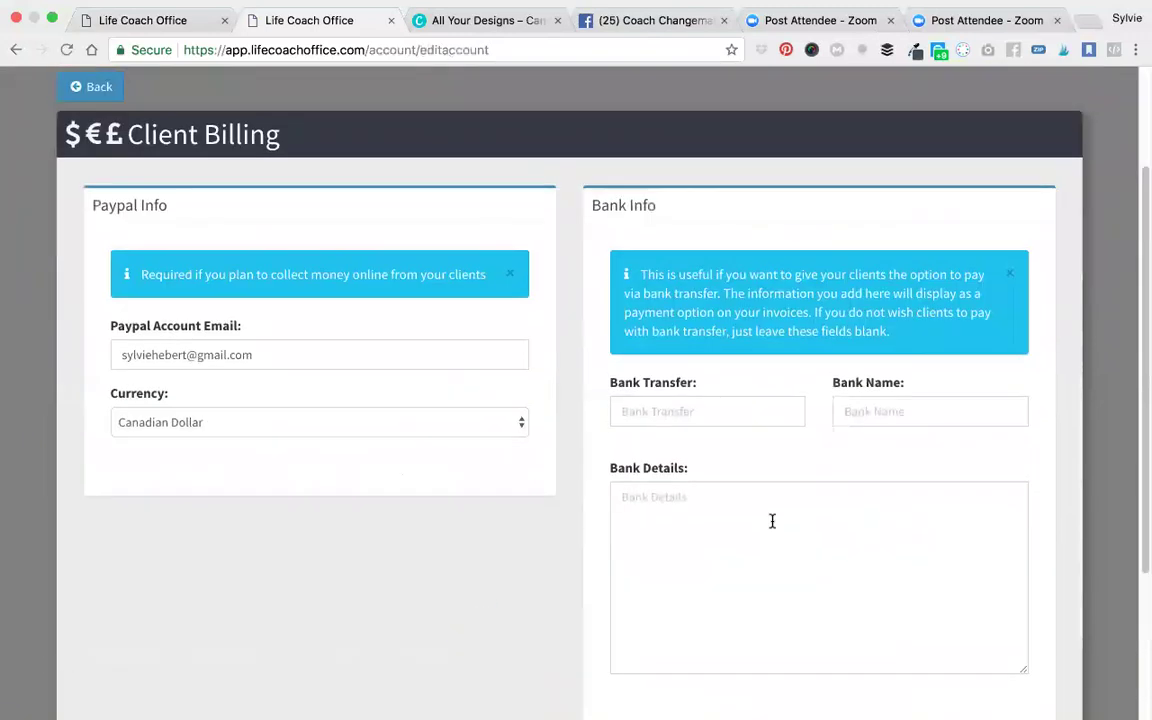
{"action": "scroll", "coordinate": [772, 521], "scroll_direction": "up", "scroll_amount": 3}
{"action": "left_click", "coordinate": [94, 209]}
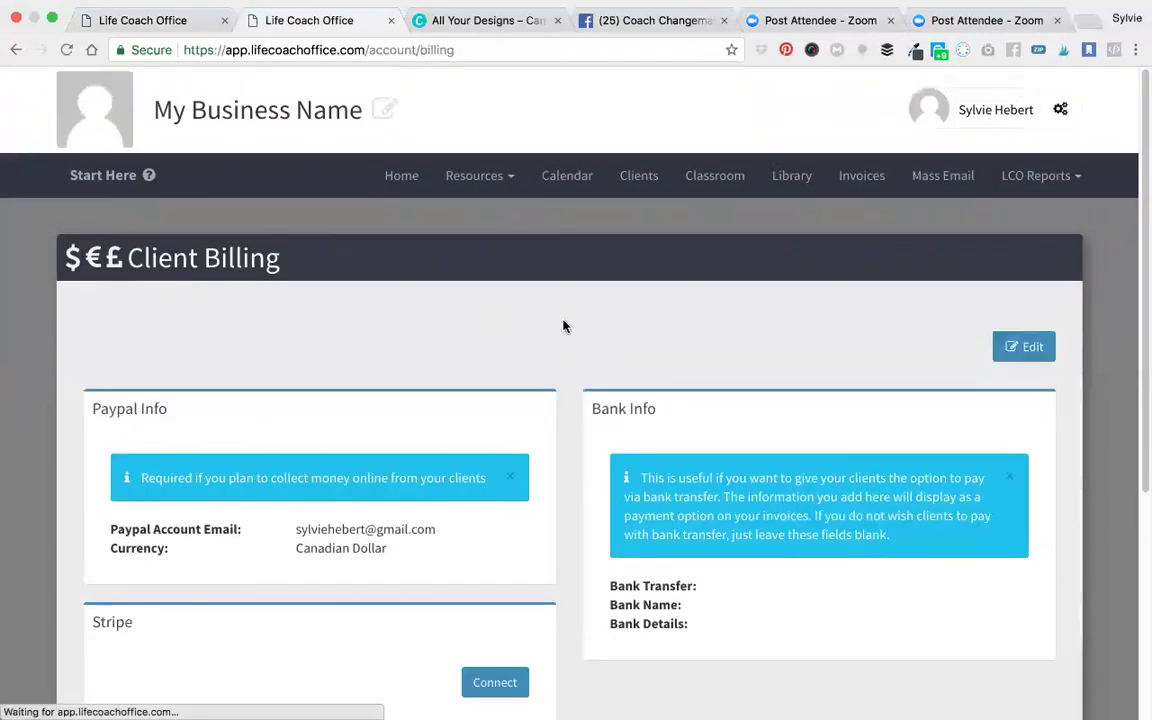
Add a product named "Spoonie Lady Boss Program" with a unit price of 1000 CAD and return to the group form
{"action": "scroll", "coordinate": [571, 328], "scroll_direction": "down", "scroll_amount": 5}
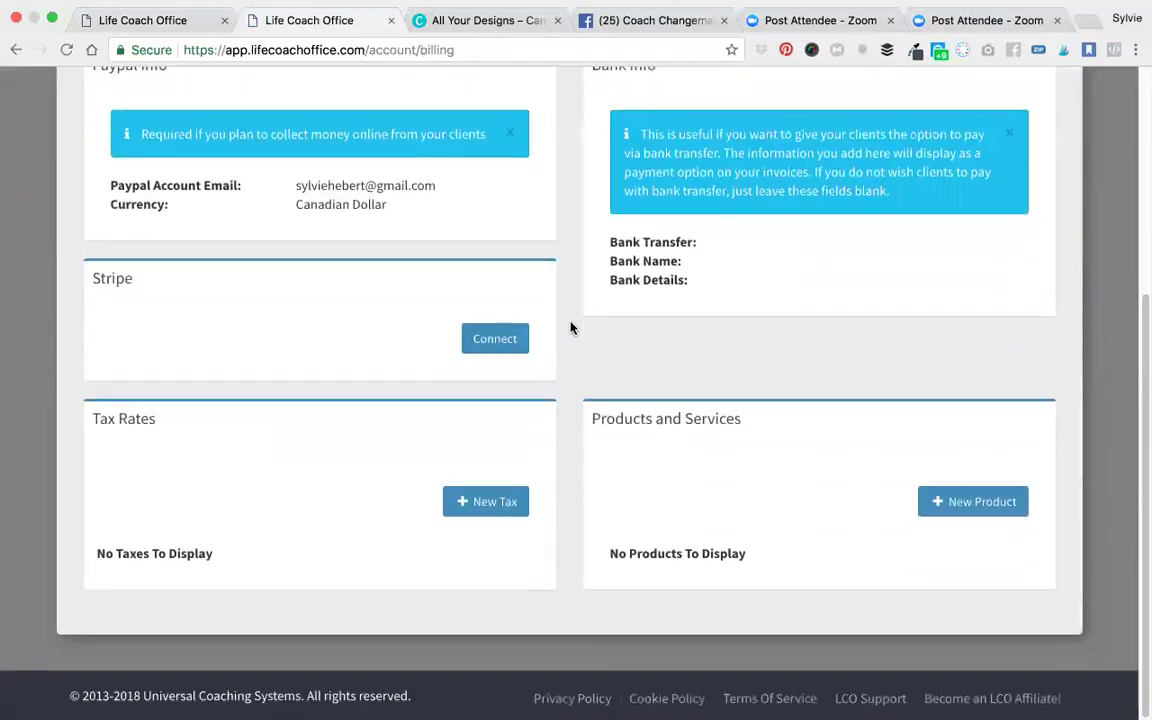
{"action": "left_click", "coordinate": [979, 510]}
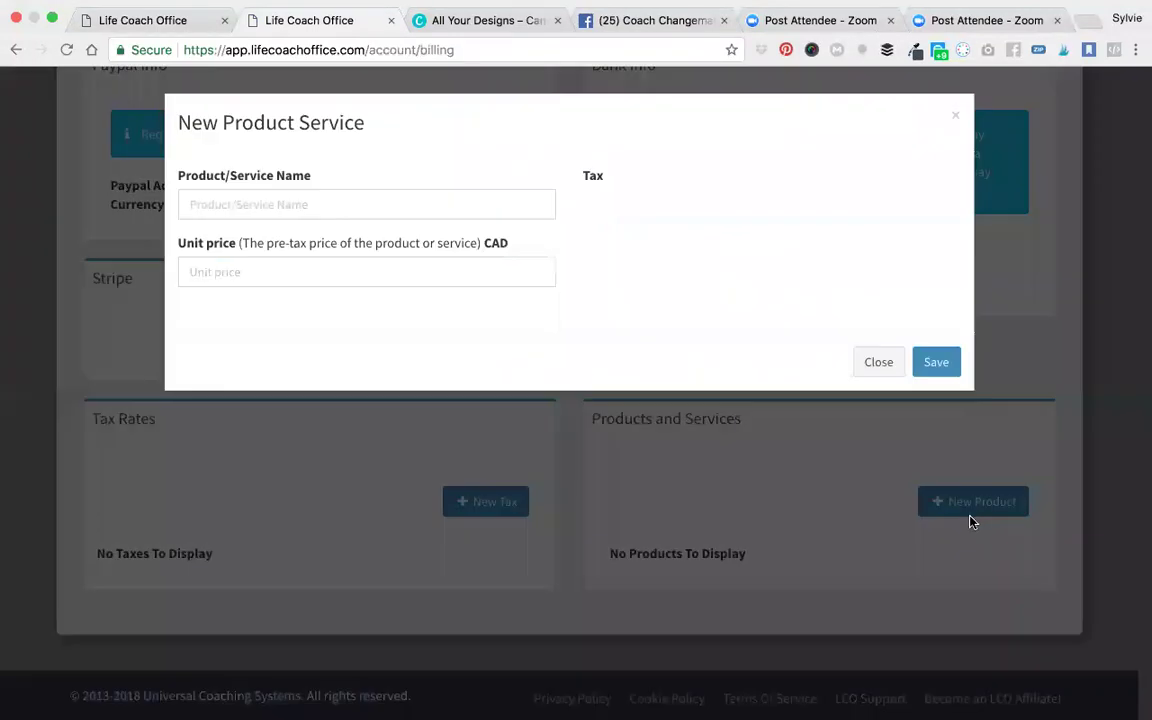
{"action": "left_click", "coordinate": [423, 206]}
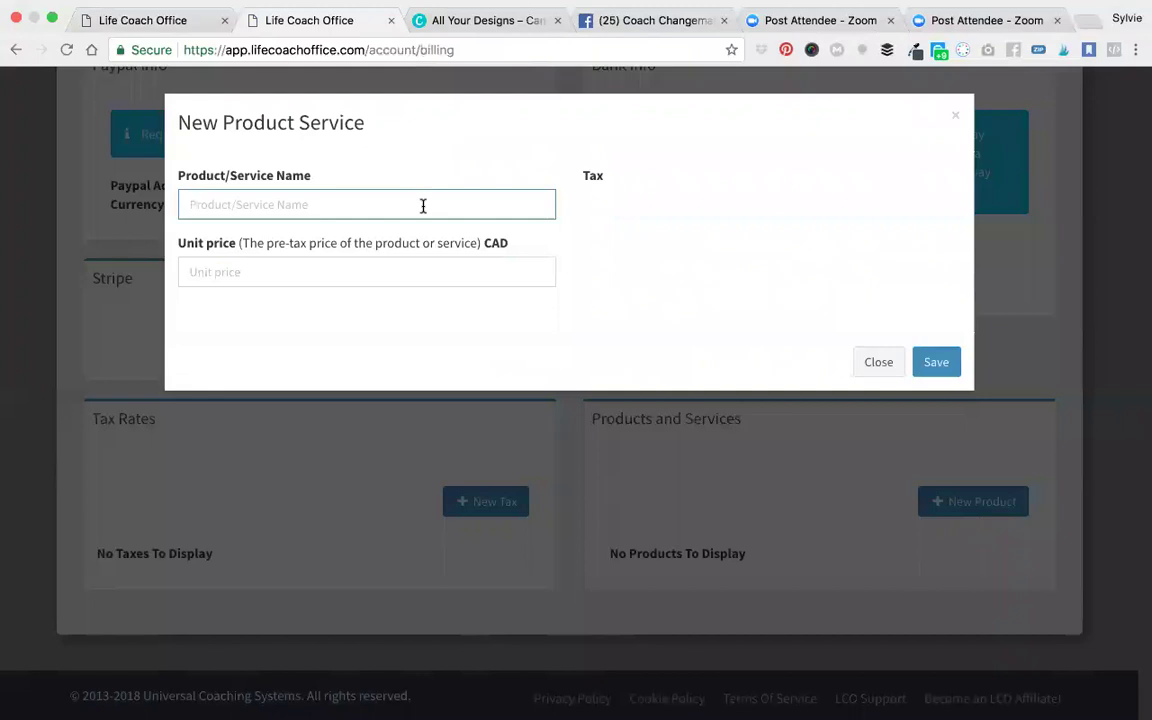
{"action": "type", "text": "Spoonie"}
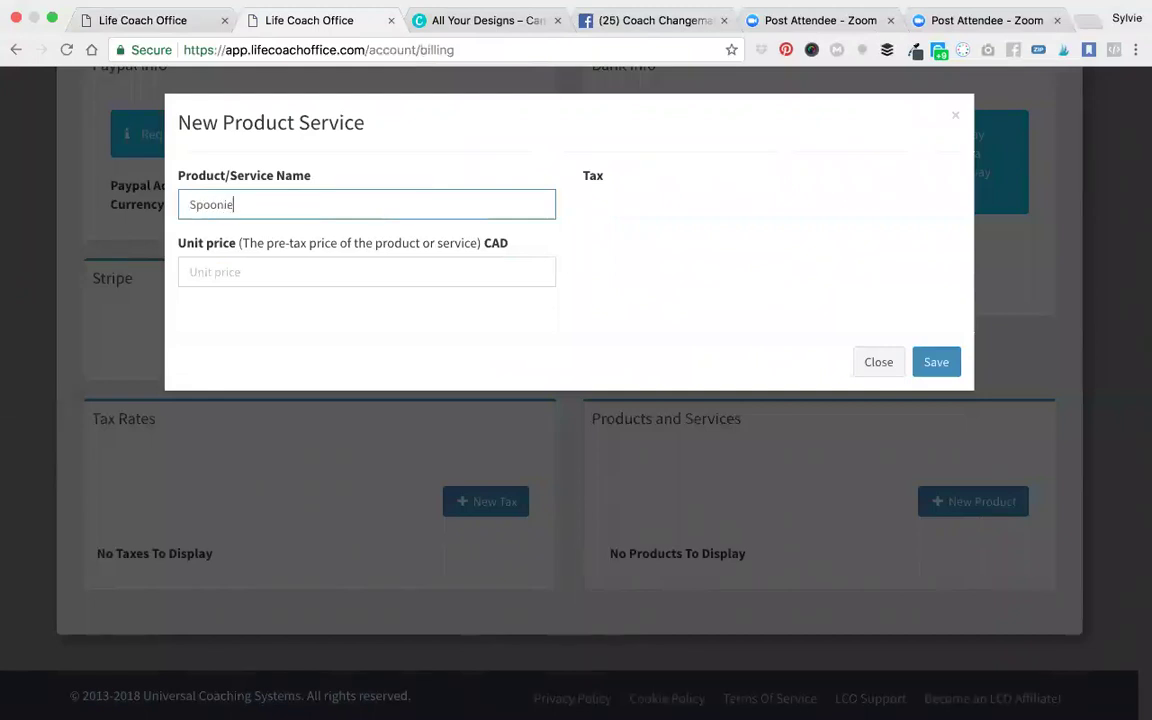
{"action": "type", "text": " Lady Boss Program"}
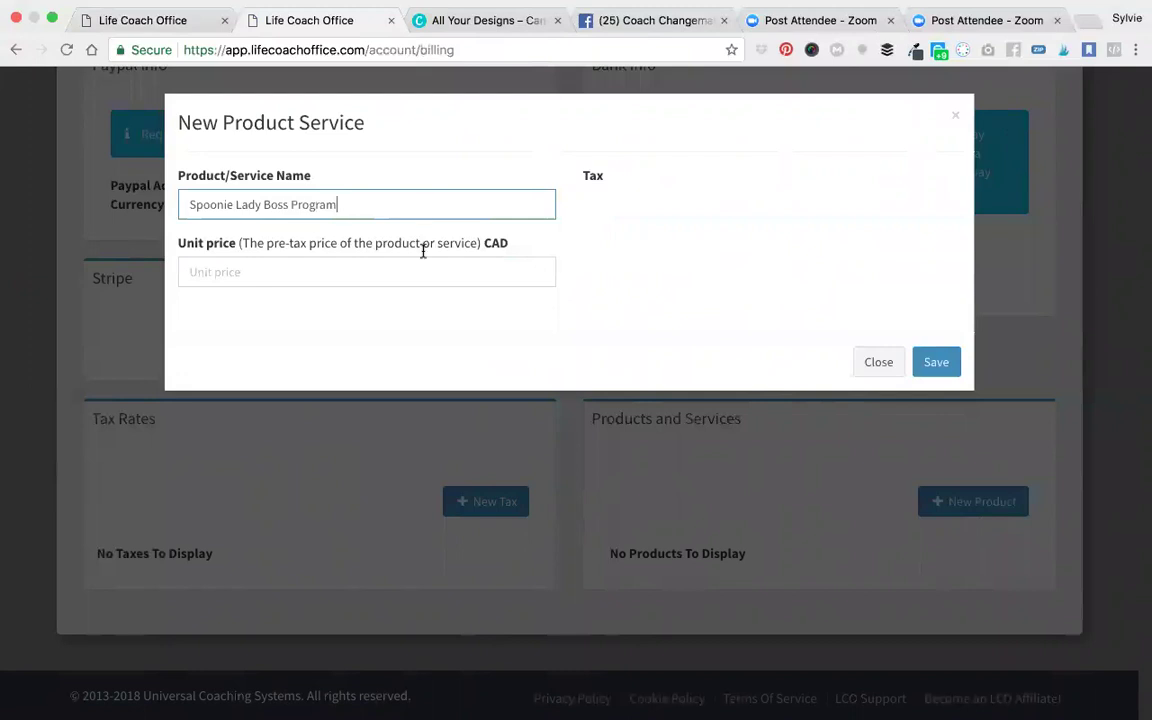
{"action": "left_click", "coordinate": [421, 280]}
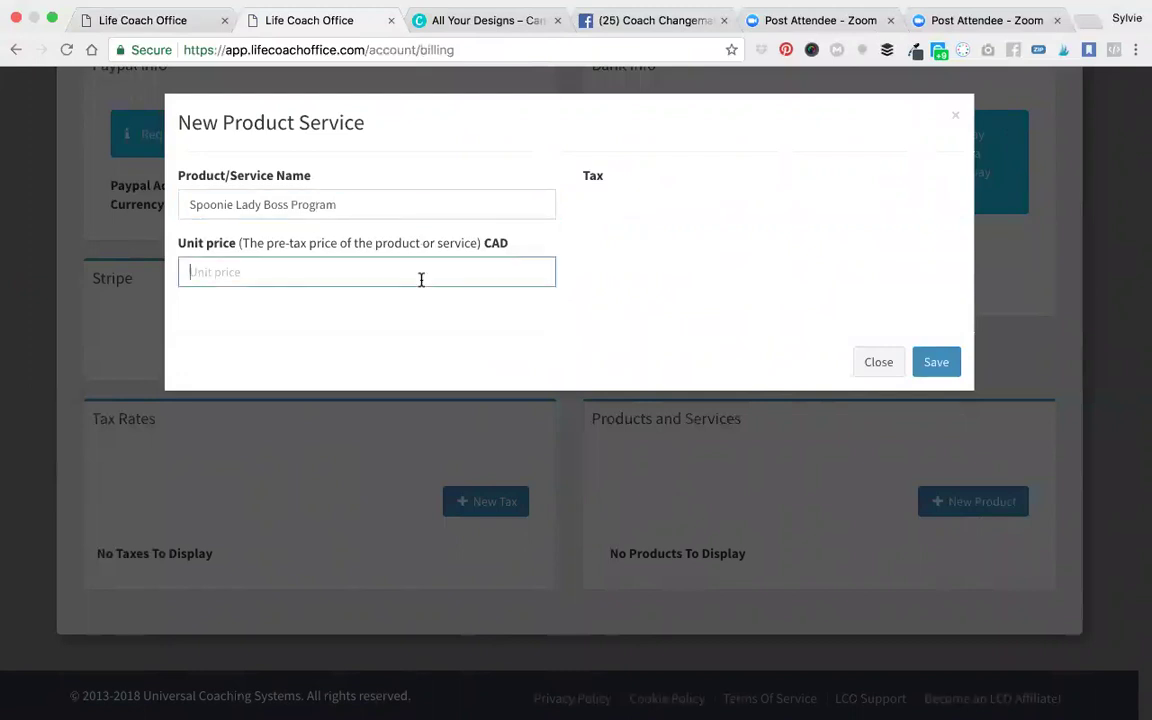
{"action": "type", "text": "1000"}
{"action": "left_click", "coordinate": [931, 361]}
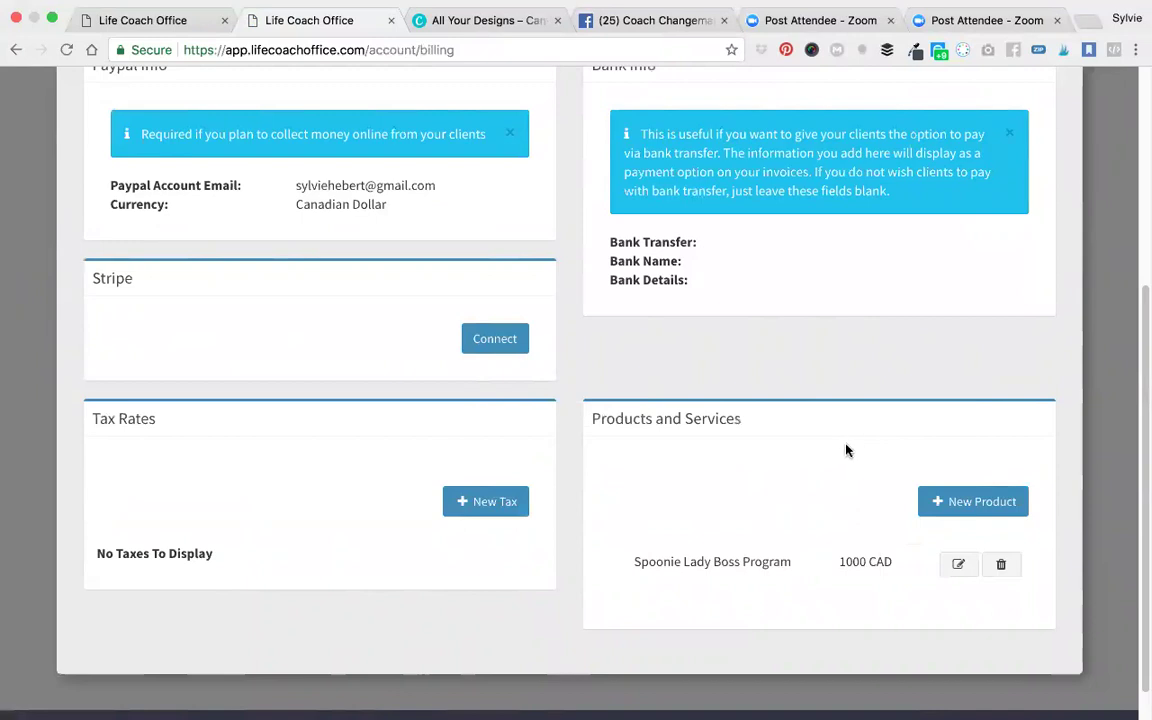
{"action": "scroll", "coordinate": [848, 450], "scroll_direction": "up", "scroll_amount": 5}
{"action": "left_click", "coordinate": [168, 22]}
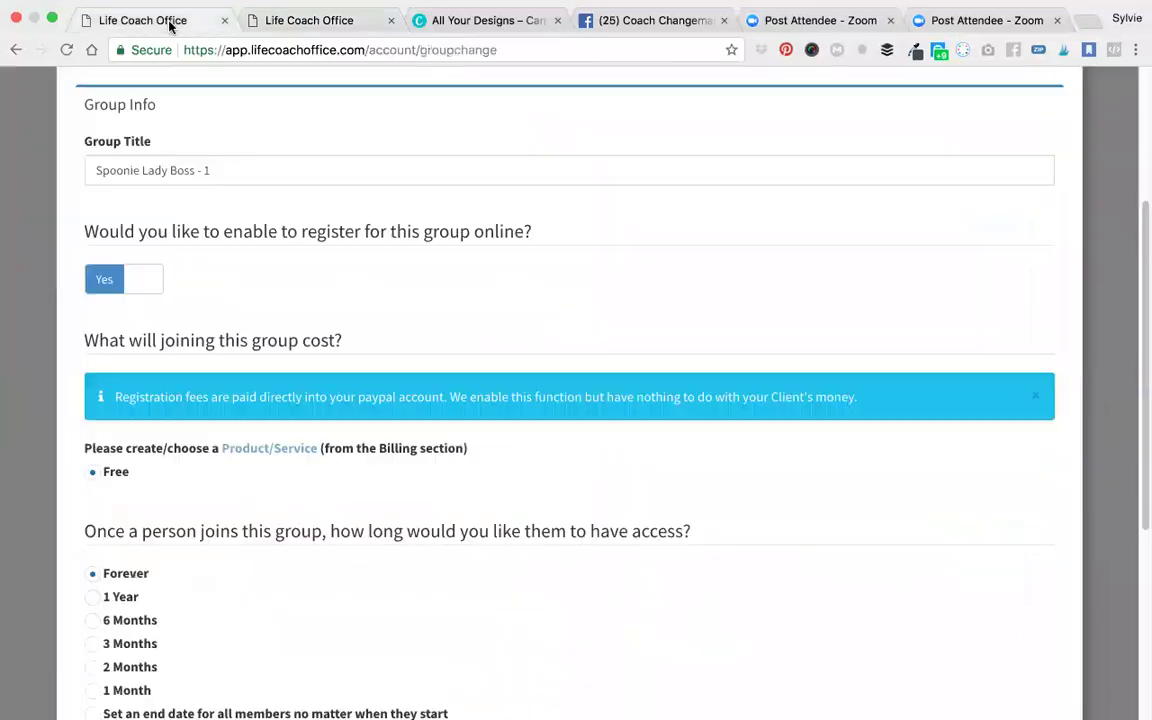
Reload the Create Group page to refresh its list of products to choose from
{"action": "scroll", "coordinate": [594, 447], "scroll_direction": "down", "scroll_amount": 2}
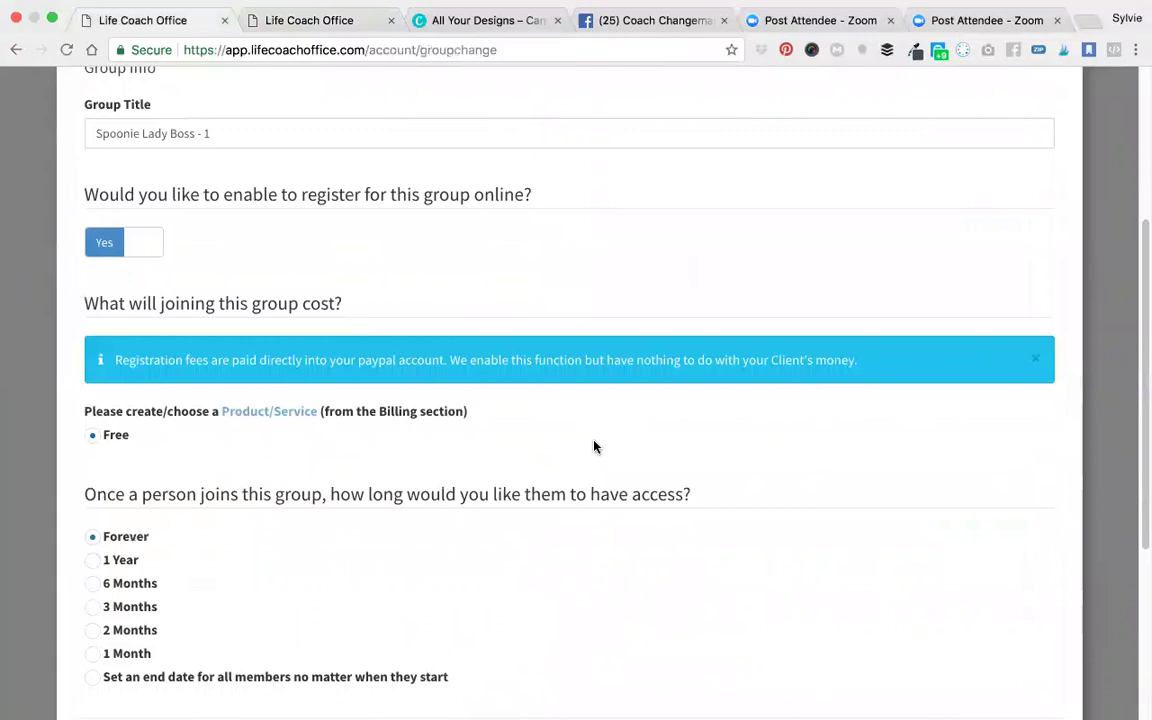
{"action": "scroll", "coordinate": [594, 447], "scroll_direction": "down", "scroll_amount": 5}
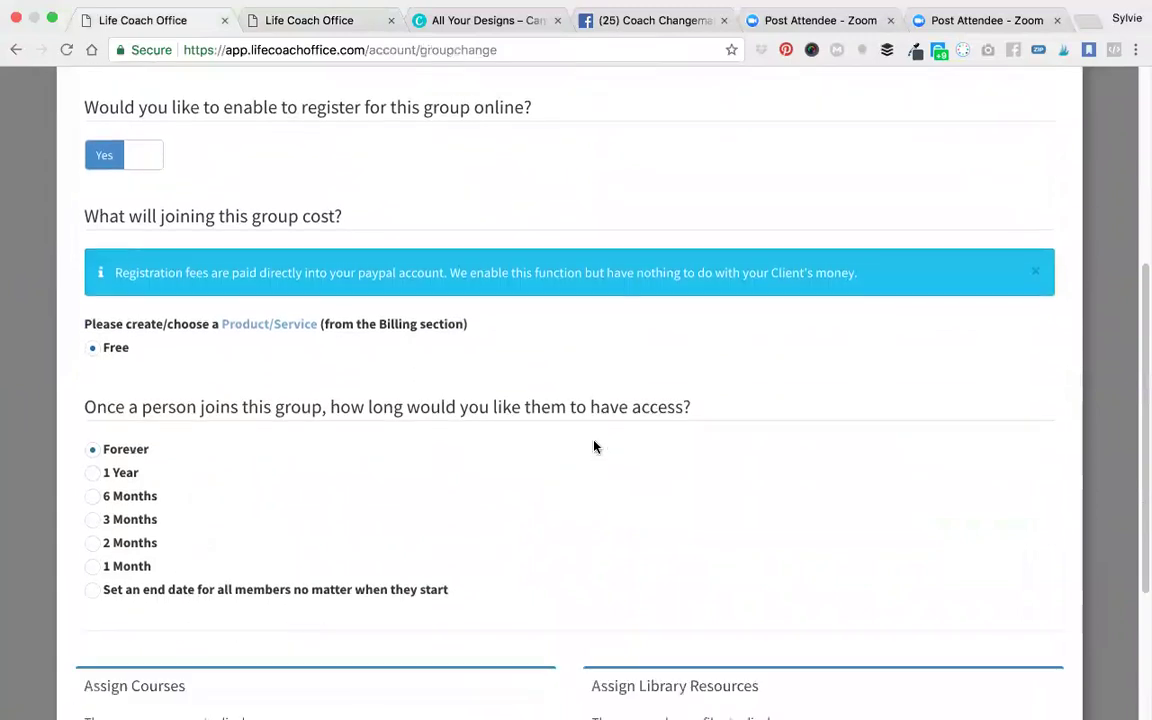
{"action": "scroll", "coordinate": [594, 447], "scroll_direction": "down", "scroll_amount": 1}
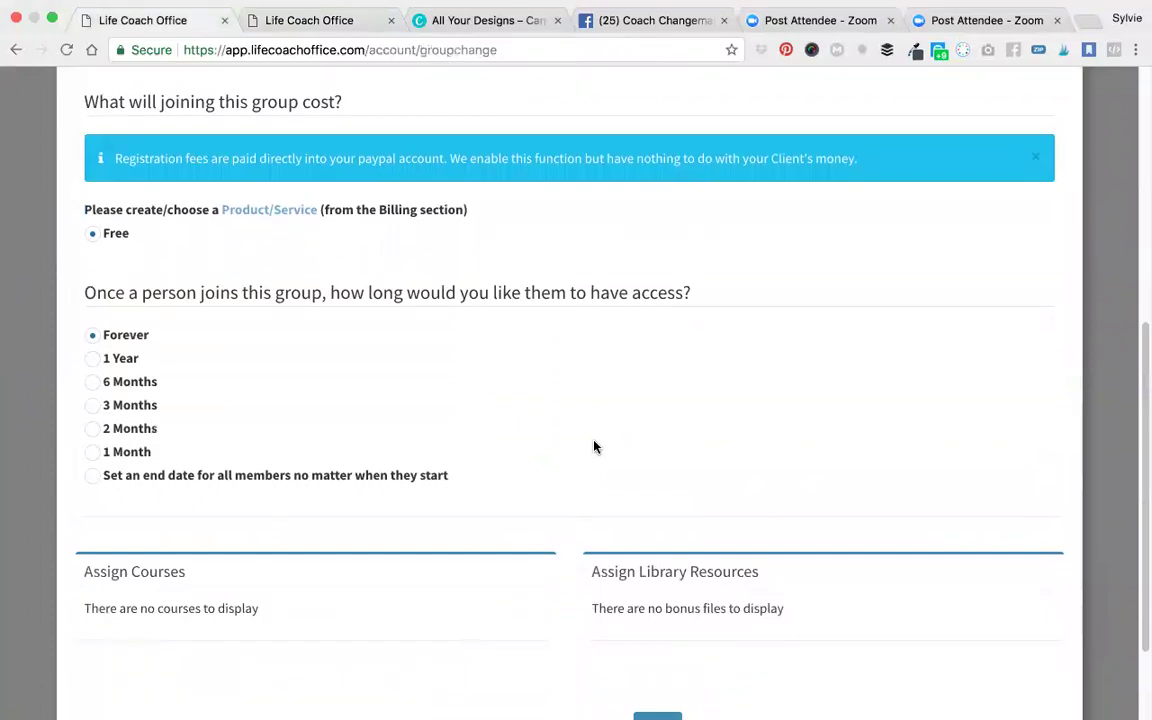
{"action": "left_click", "coordinate": [550, 50]}
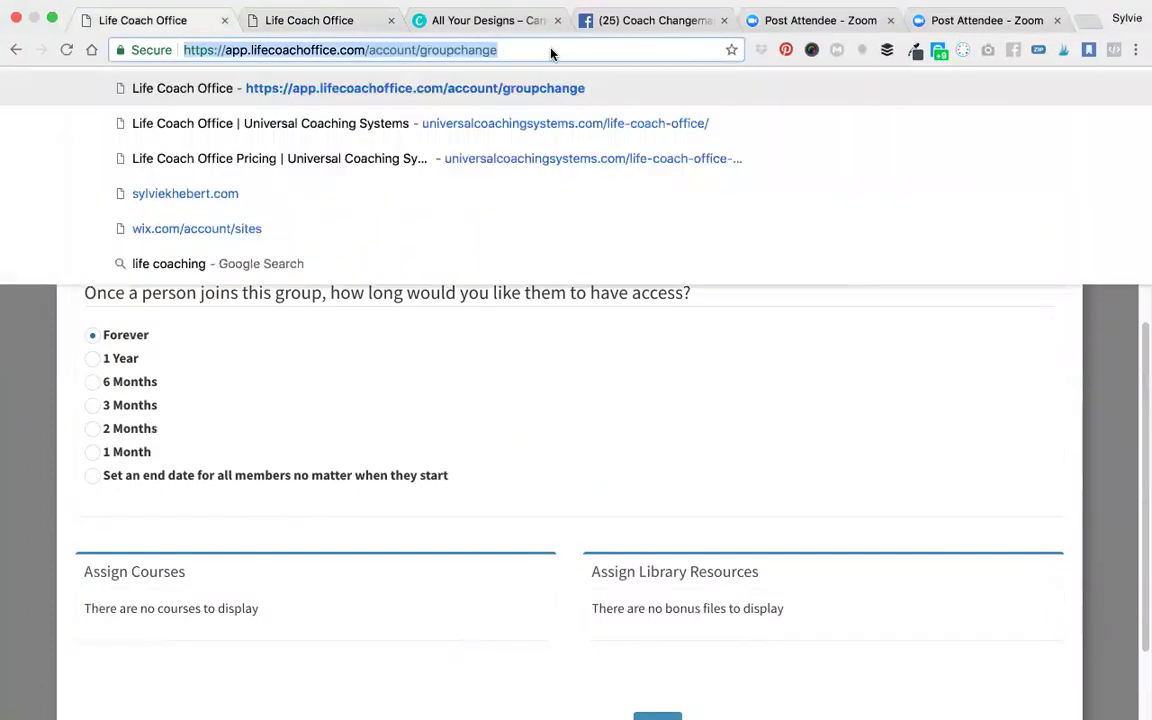
{"action": "key", "text": "Return"}
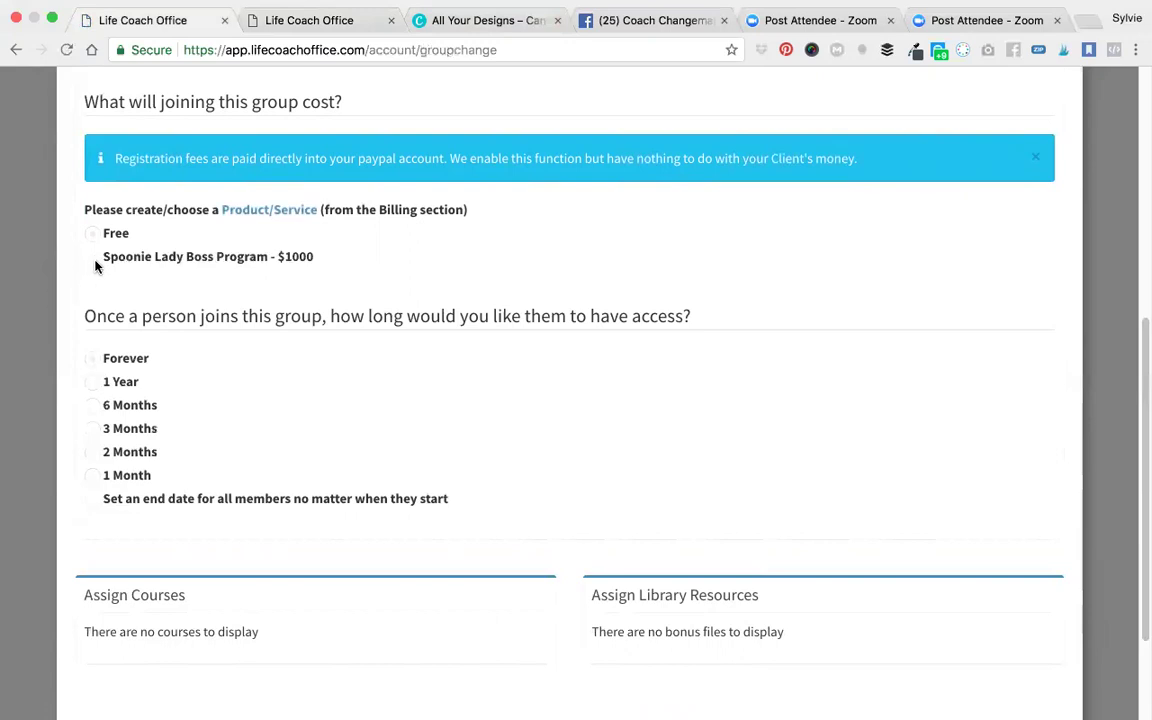
Title the group "Spoonie Lady Boss Group - 1" and enable online registration for it
{"action": "scroll", "coordinate": [135, 245], "scroll_direction": "up", "scroll_amount": 5}
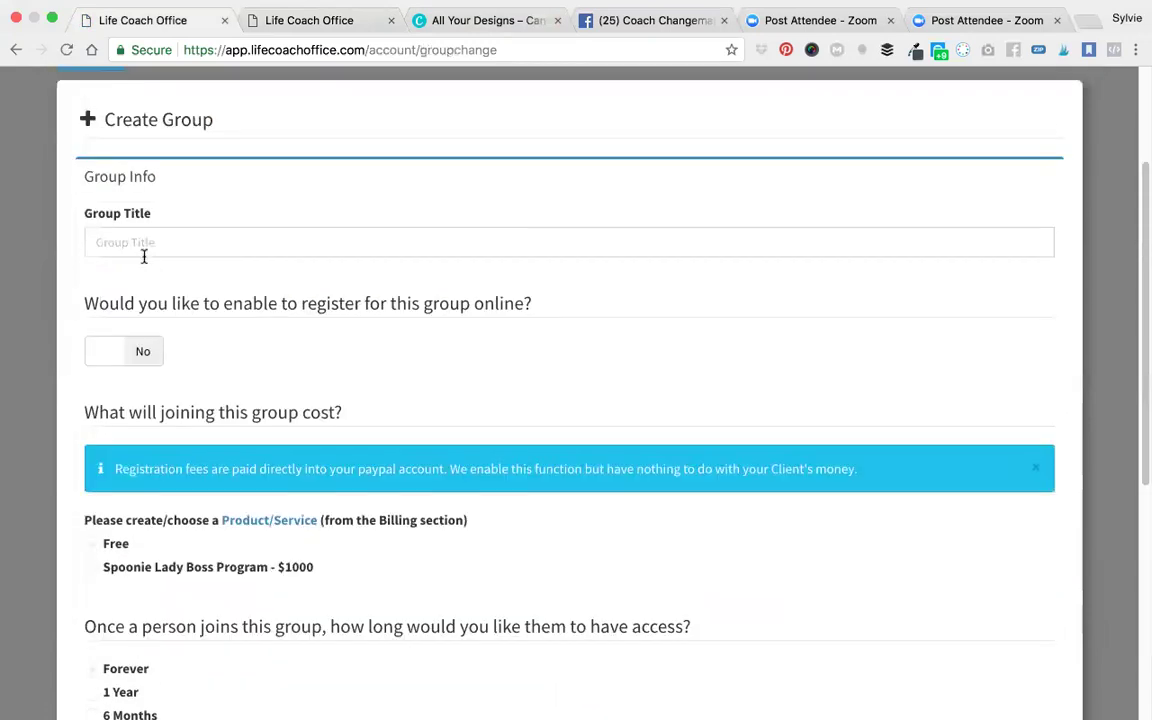
{"action": "left_click", "coordinate": [145, 249]}
{"action": "type", "text": "S"}
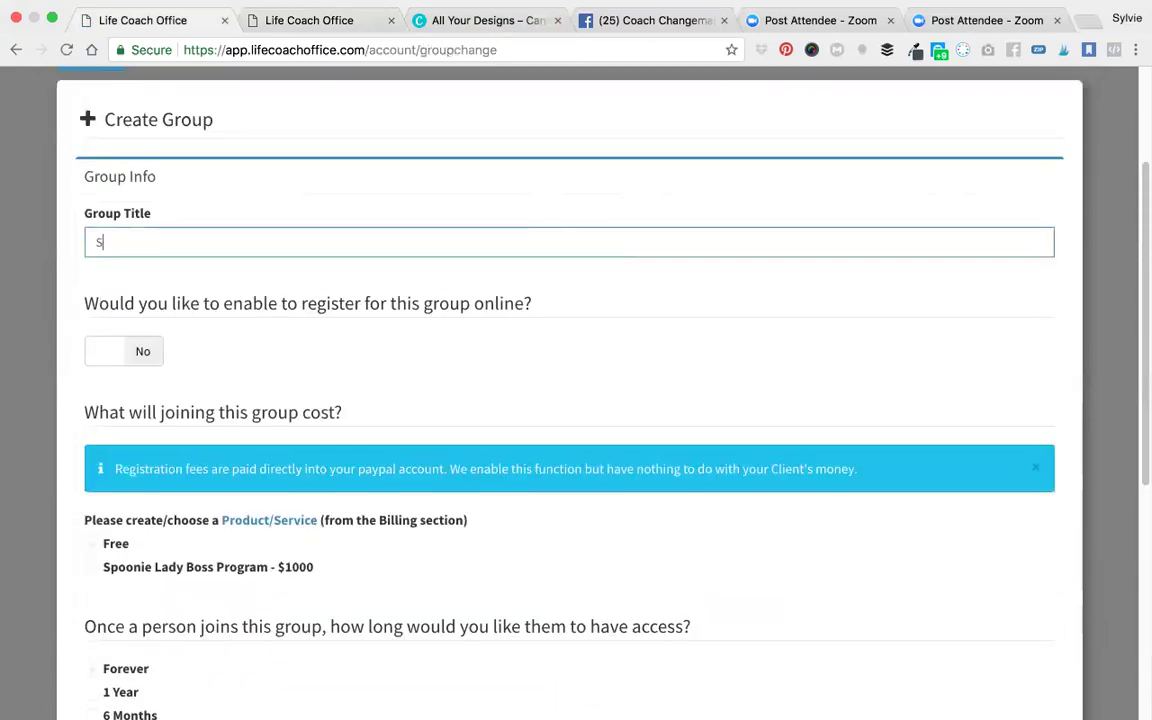
{"action": "type", "text": "poonie Lady Boss Group "}
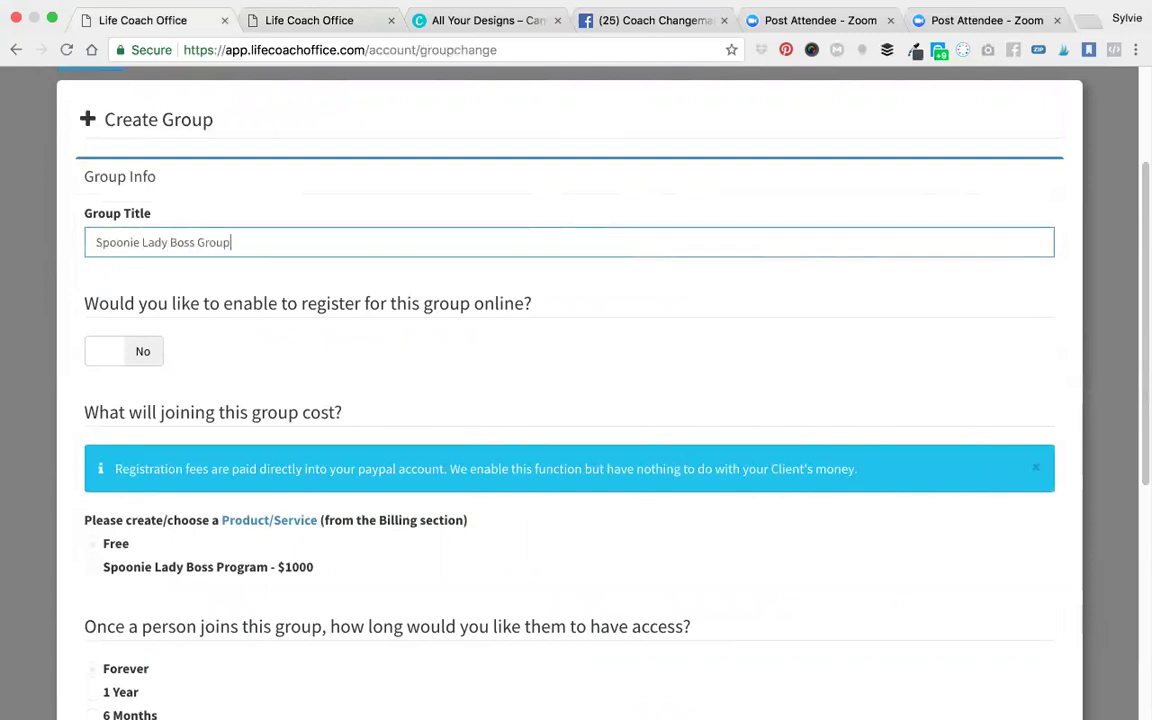
{"action": "type", "text": "- 1"}
{"action": "left_click", "coordinate": [125, 363]}
Set the joining cost to Spoonie Lady Boss Program - $1000 with access Forever, and save the group
{"action": "scroll", "coordinate": [72, 442], "scroll_direction": "down", "scroll_amount": 5}
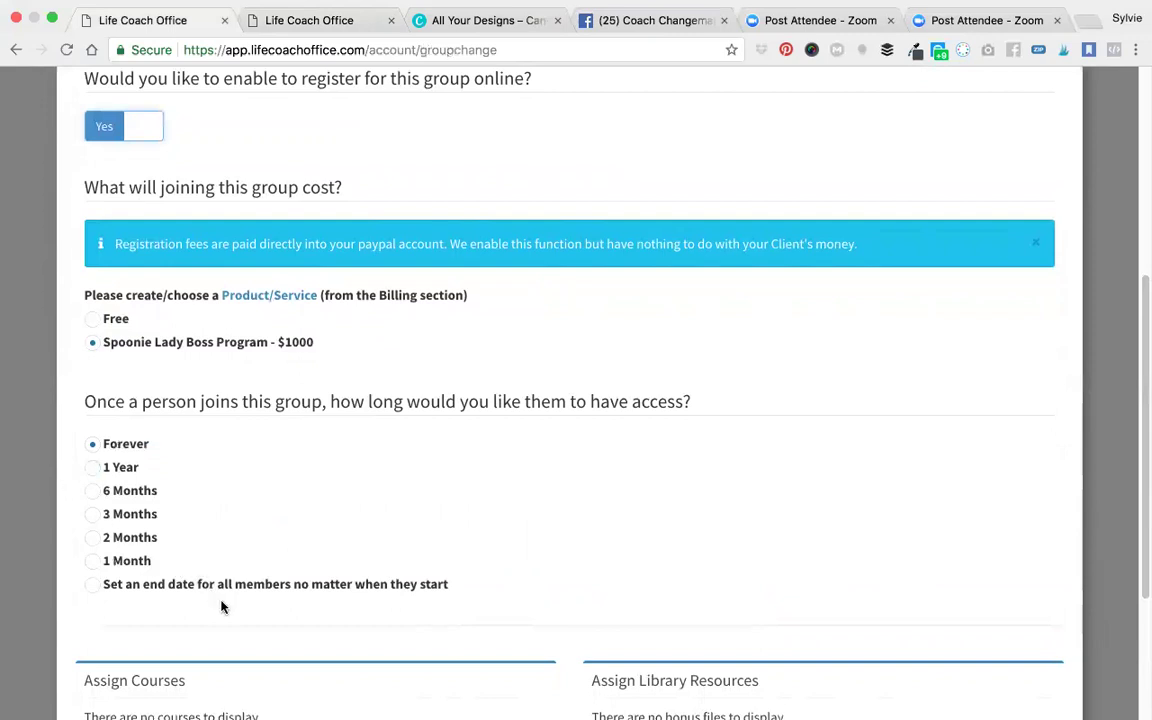
{"action": "left_click", "coordinate": [93, 515]}
{"action": "scroll", "coordinate": [337, 622], "scroll_direction": "down", "scroll_amount": 2}
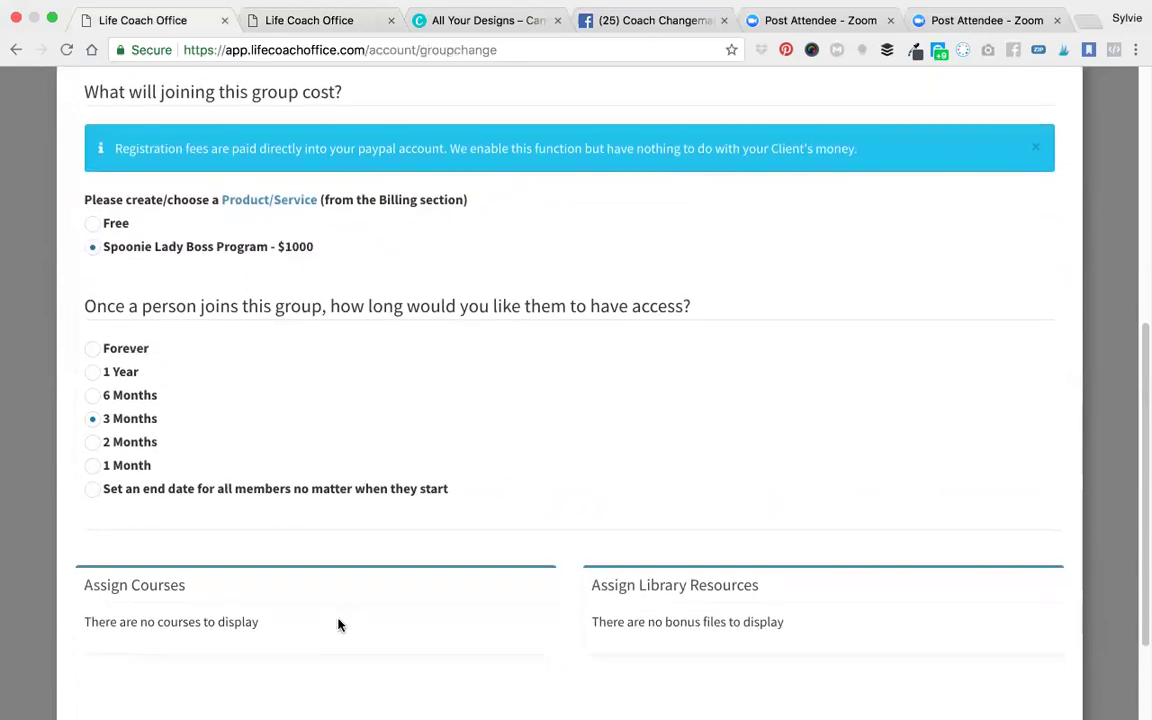
{"action": "scroll", "coordinate": [337, 622], "scroll_direction": "down", "scroll_amount": 3}
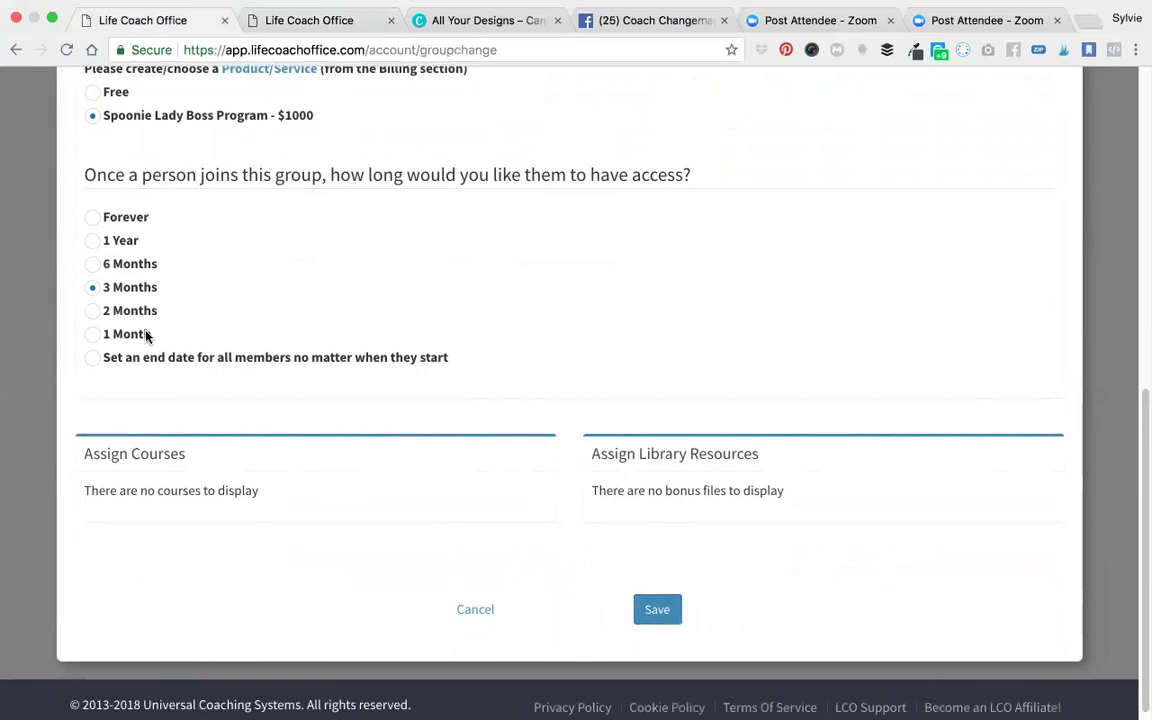
{"action": "left_click", "coordinate": [92, 216]}
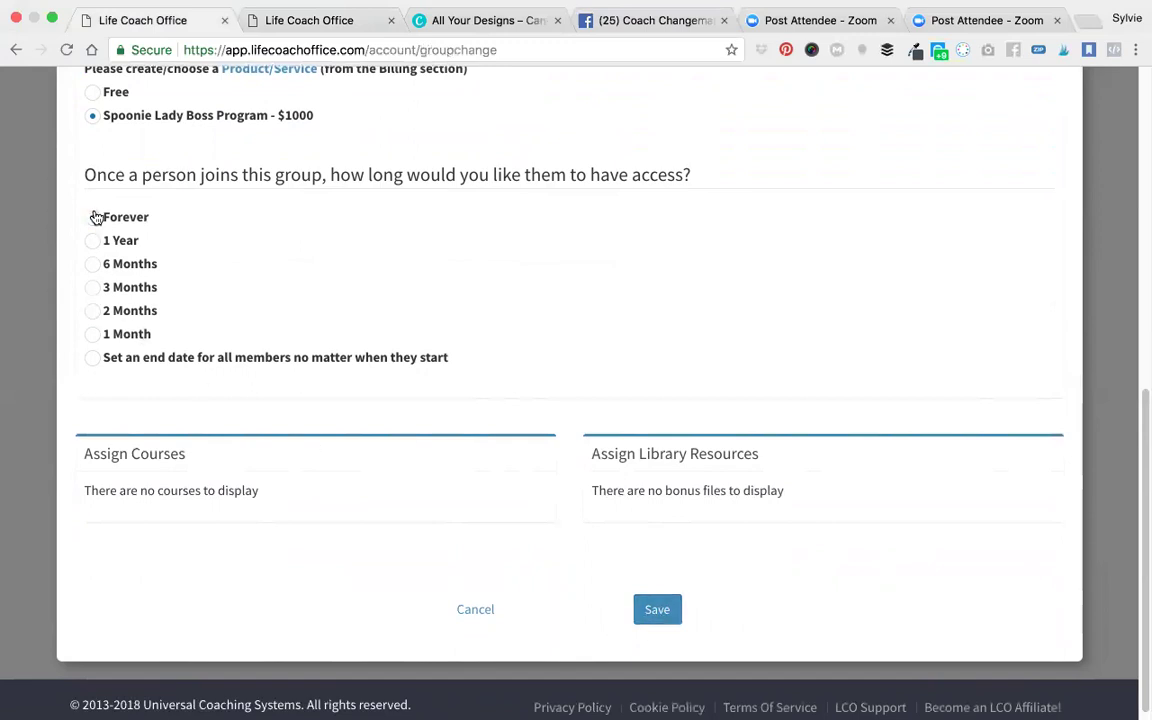
{"action": "left_click", "coordinate": [660, 612]}
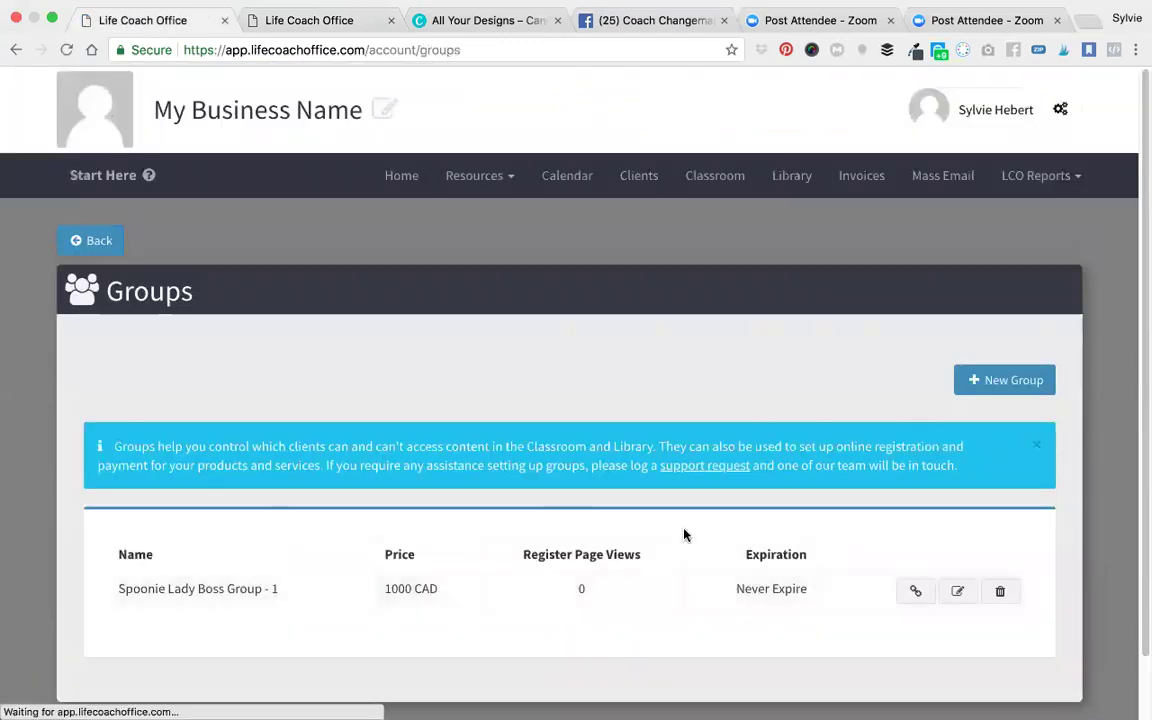
Check the expiration setting of Spoonie Lady Boss Group - 1 in the groups list
{"action": "scroll", "coordinate": [684, 535], "scroll_direction": "down", "scroll_amount": 2}
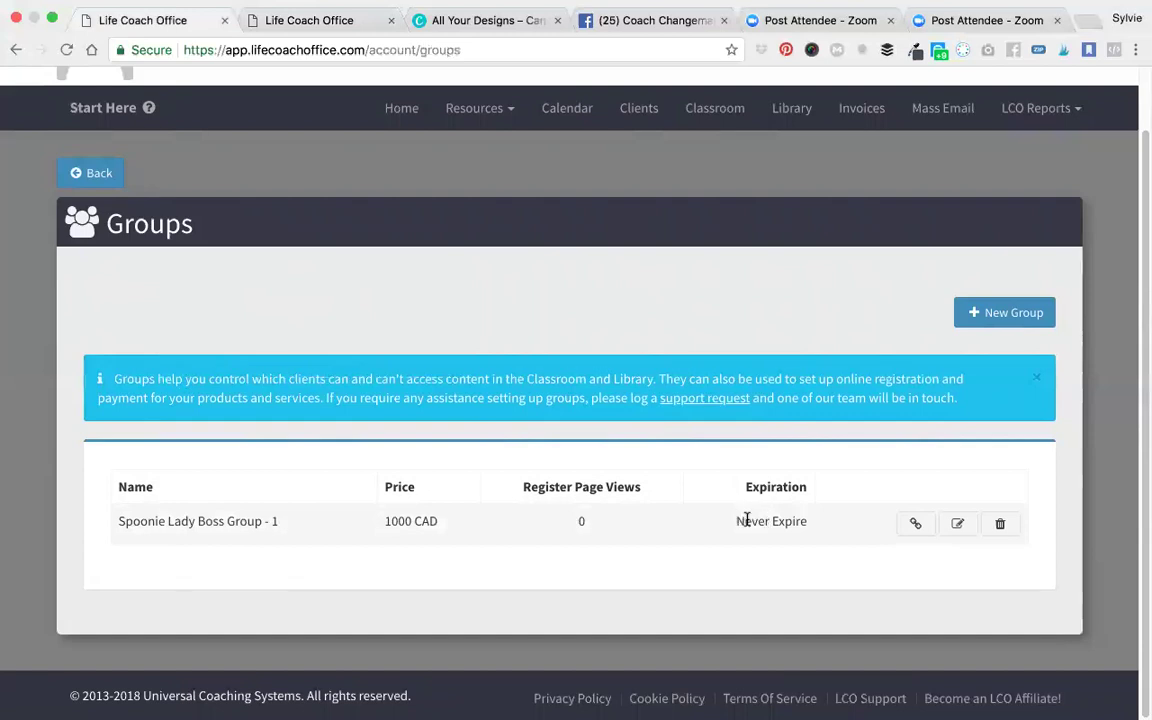
{"action": "left_click_drag", "start_coordinate": [738, 518], "coordinate": [805, 524]}
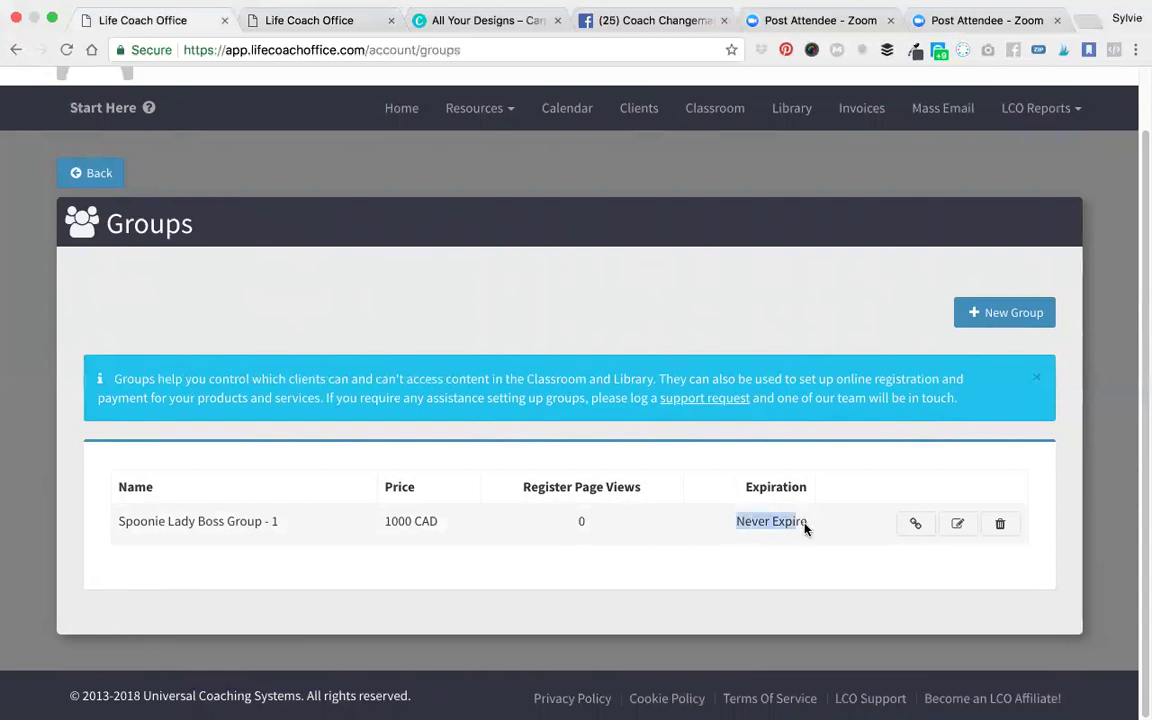
{"action": "left_click", "coordinate": [793, 521]}
{"action": "double_click", "coordinate": [745, 519]}
{"action": "left_click_drag", "start_coordinate": [745, 519], "coordinate": [800, 522]}
{"action": "left_click", "coordinate": [793, 521]}
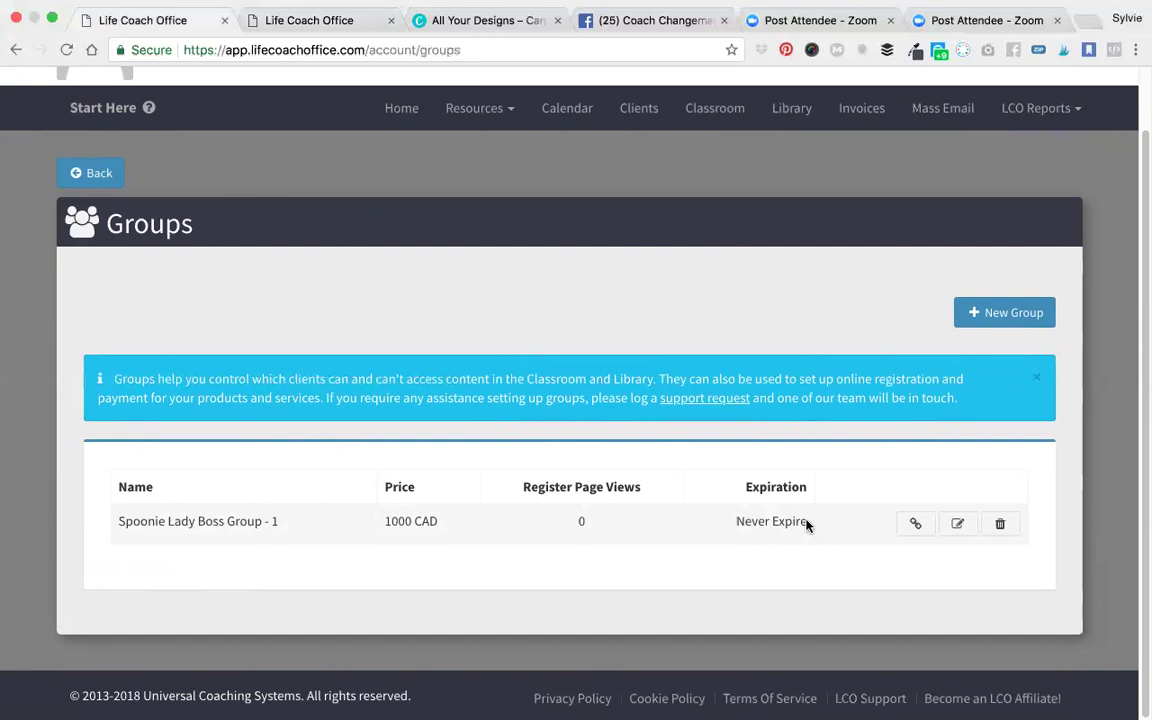
Open the registration and login links of Spoonie Lady Boss Group - 1 and copy its online registration link
{"action": "left_click", "coordinate": [916, 527]}
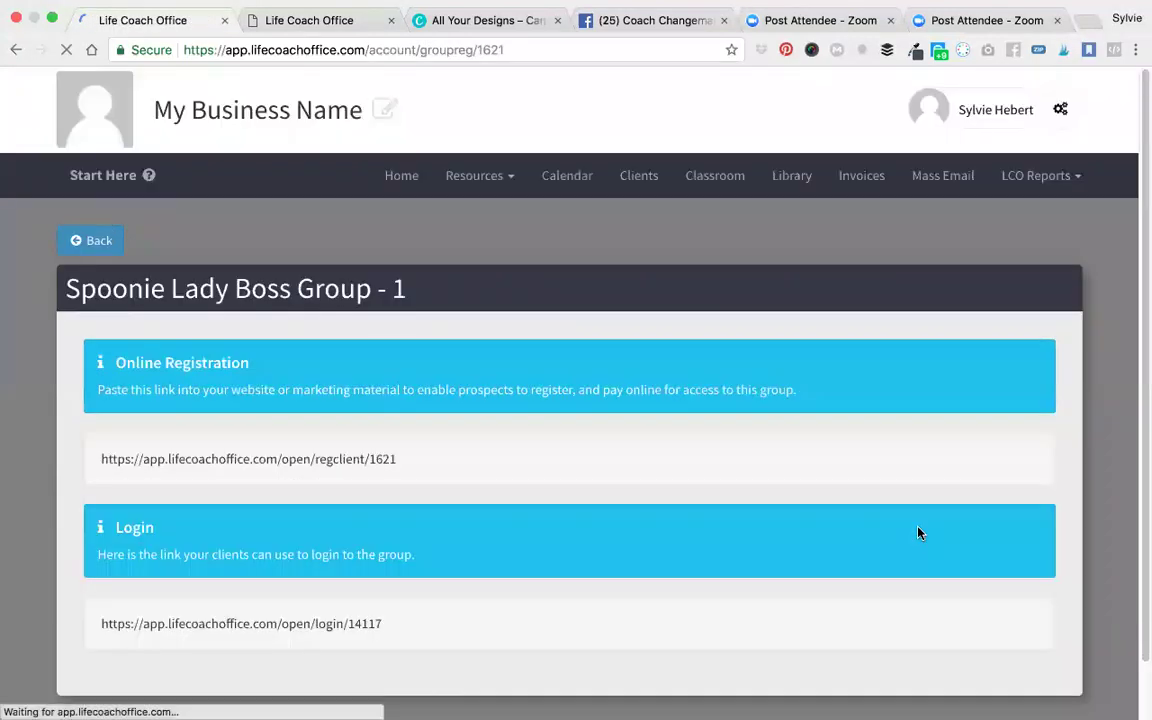
{"action": "scroll", "coordinate": [919, 532], "scroll_direction": "down", "scroll_amount": 2}
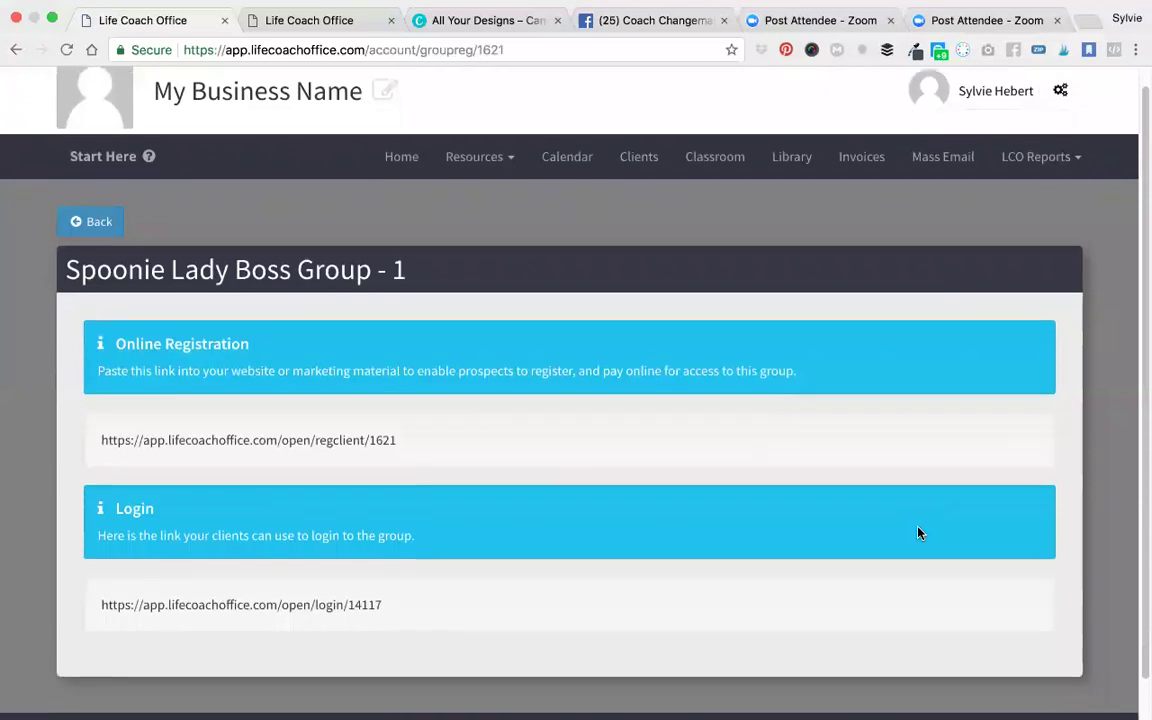
{"action": "scroll", "coordinate": [919, 532], "scroll_direction": "down", "scroll_amount": 1}
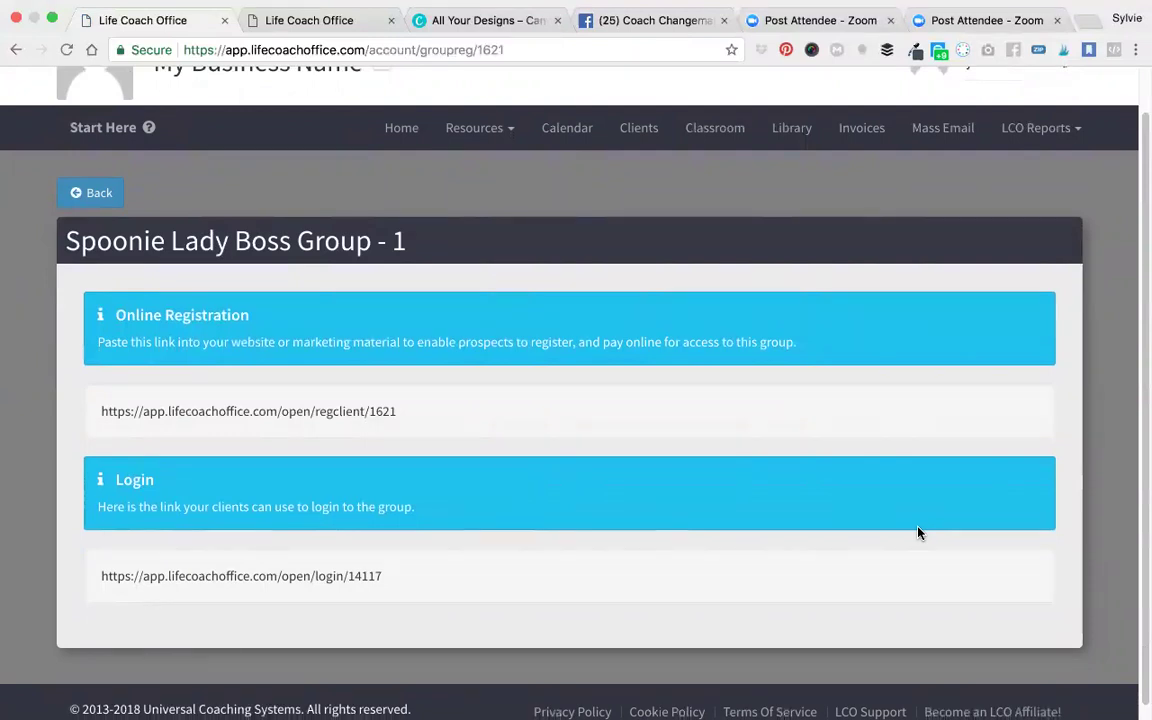
{"action": "triple_click", "coordinate": [273, 411]}
{"action": "key", "text": "super+c"}
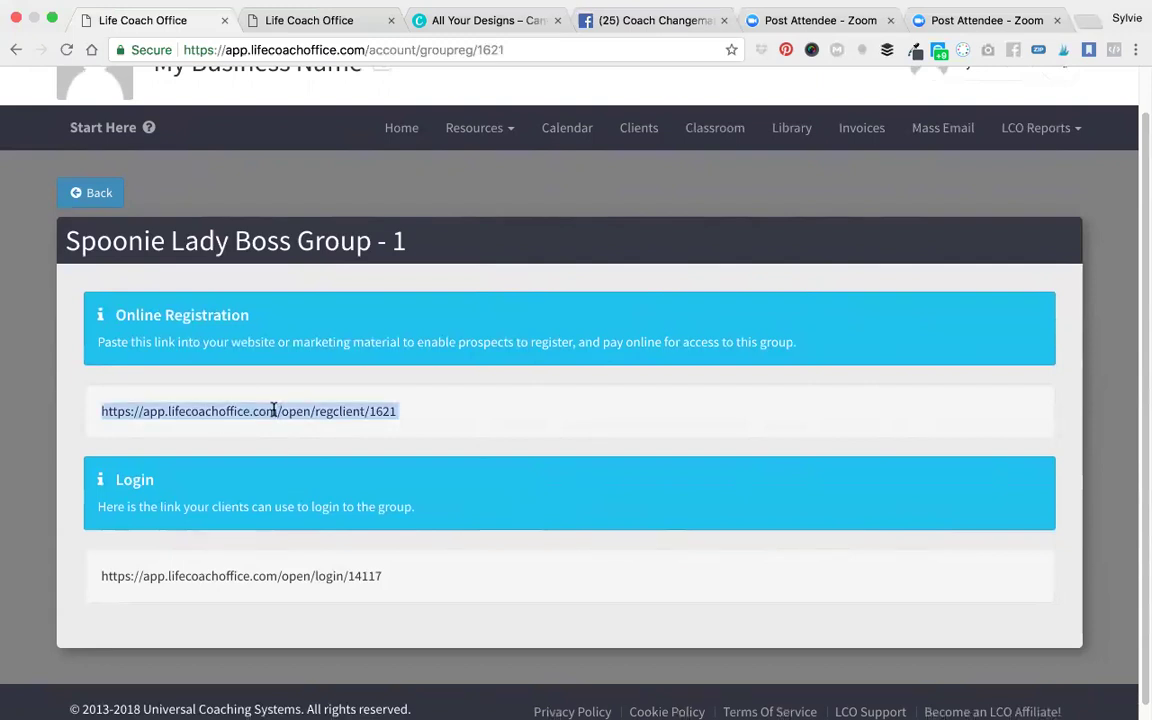
{"action": "left_click", "coordinate": [465, 180]}
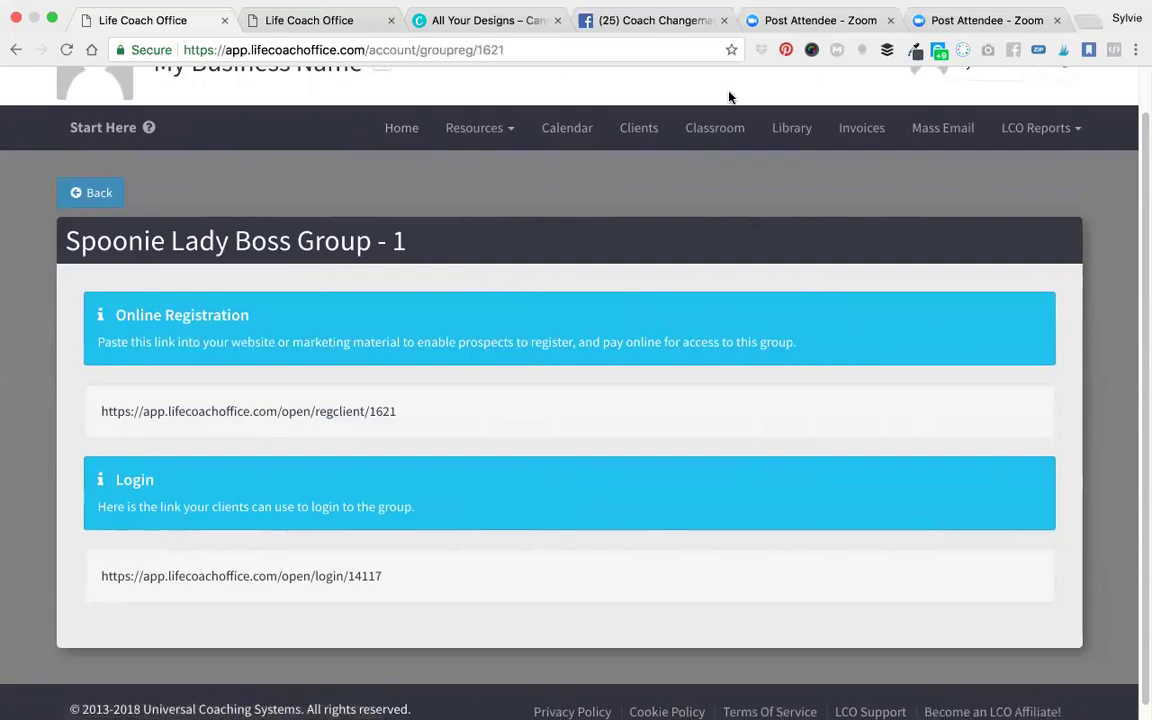
Open the copied registration link in a new browser tab, look over its Register Now form, and return to the group's links page
{"action": "left_click", "coordinate": [1090, 24]}
{"action": "key", "text": "super+v"}
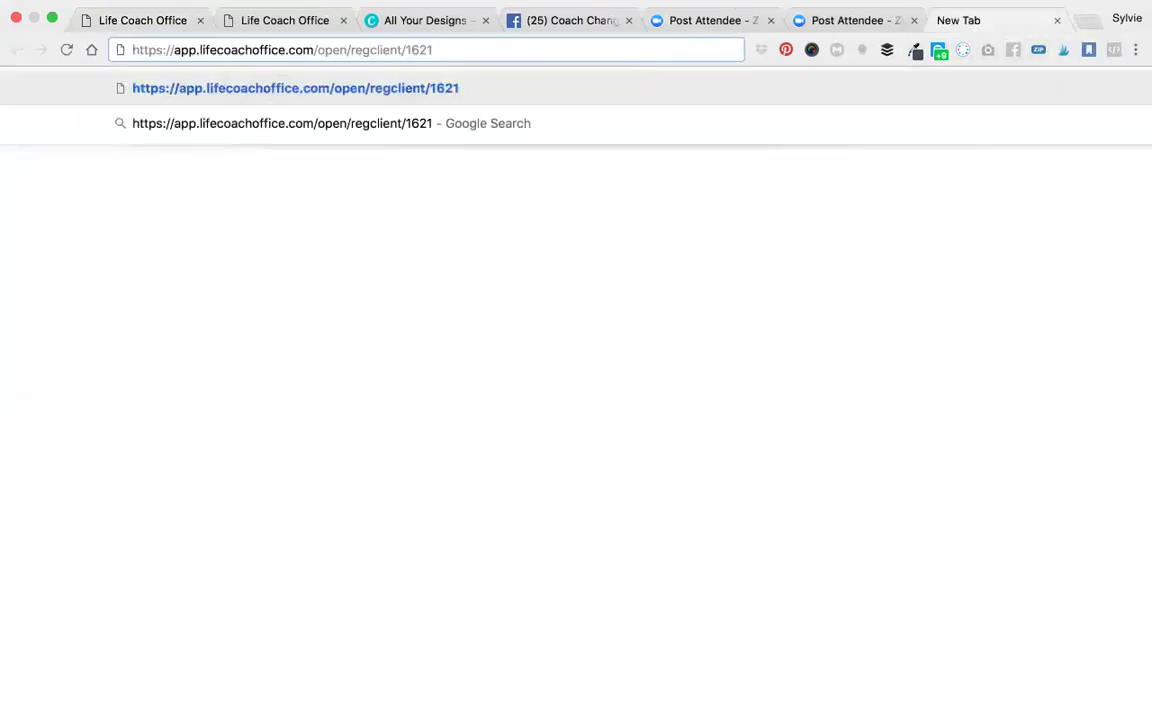
{"action": "key", "text": "Return"}
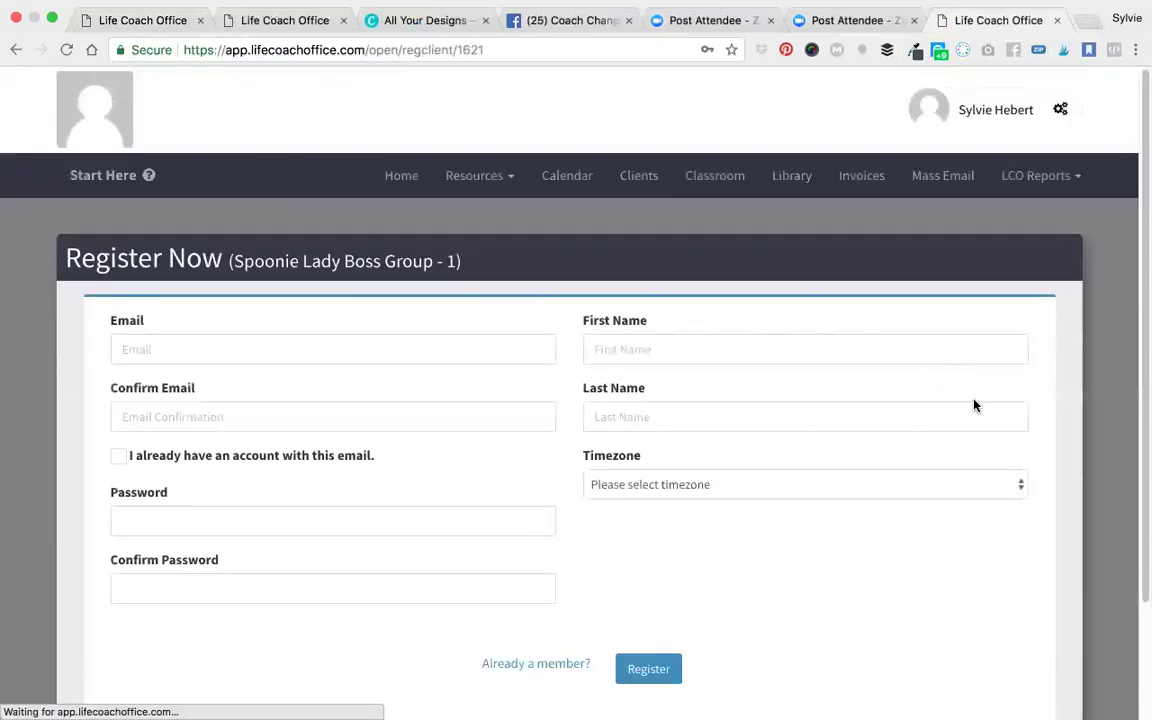
{"action": "scroll", "coordinate": [986, 571], "scroll_direction": "down", "scroll_amount": 1}
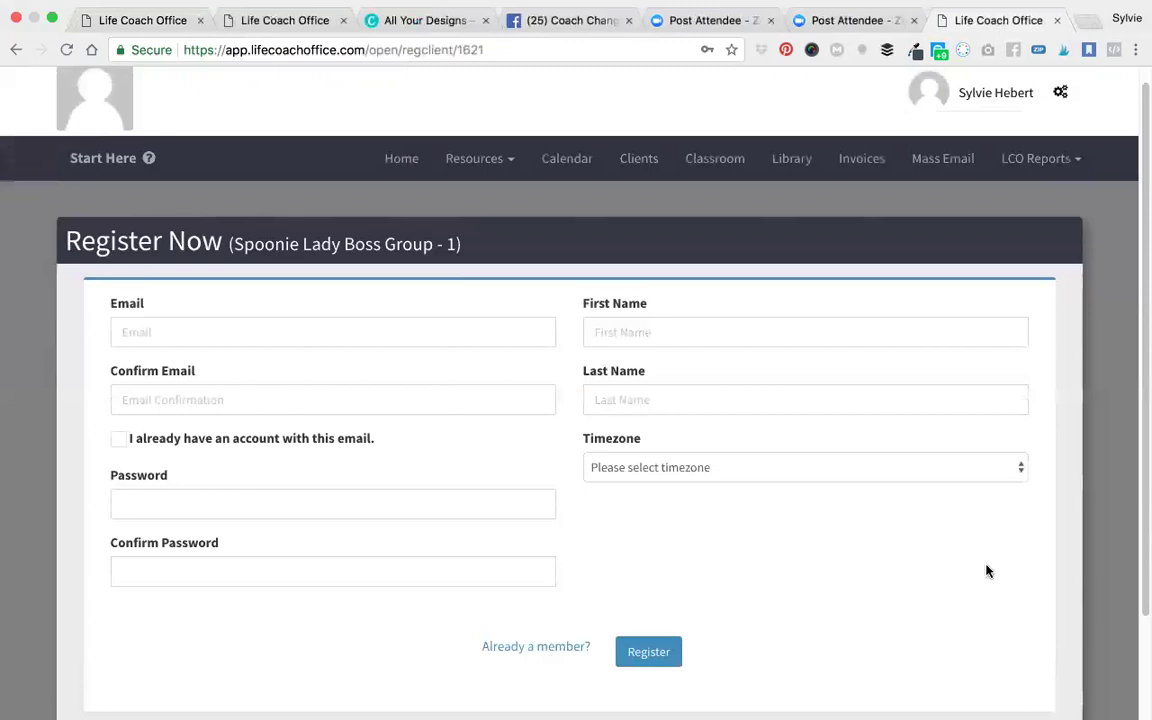
{"action": "scroll", "coordinate": [986, 571], "scroll_direction": "down", "scroll_amount": 2}
{"action": "scroll", "coordinate": [986, 571], "scroll_direction": "up", "scroll_amount": 2}
{"action": "scroll", "coordinate": [986, 571], "scroll_direction": "up", "scroll_amount": 1}
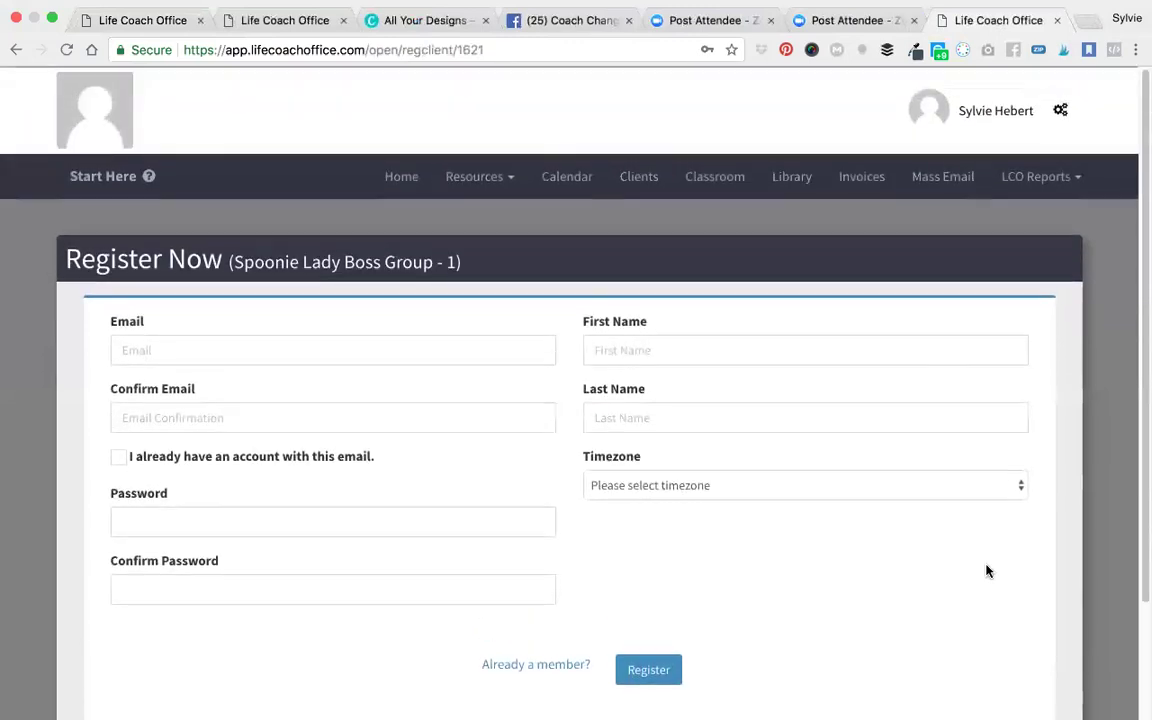
{"action": "scroll", "coordinate": [986, 571], "scroll_direction": "down", "scroll_amount": 5}
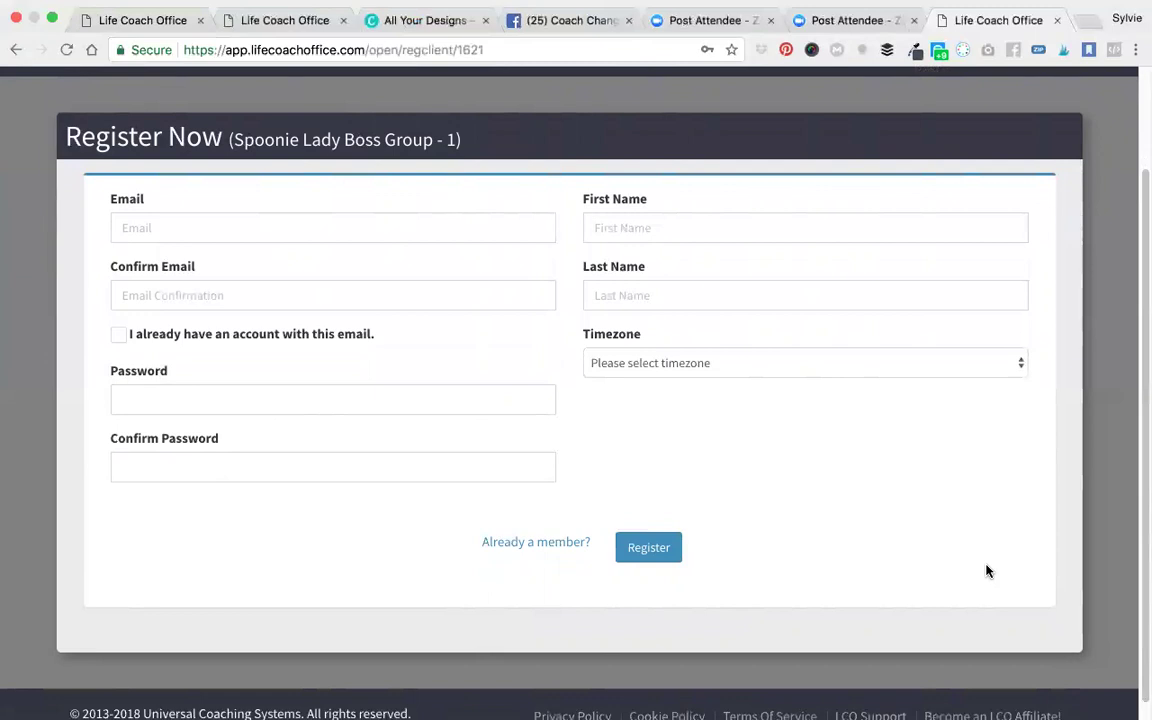
{"action": "scroll", "coordinate": [987, 571], "scroll_direction": "up", "scroll_amount": 2}
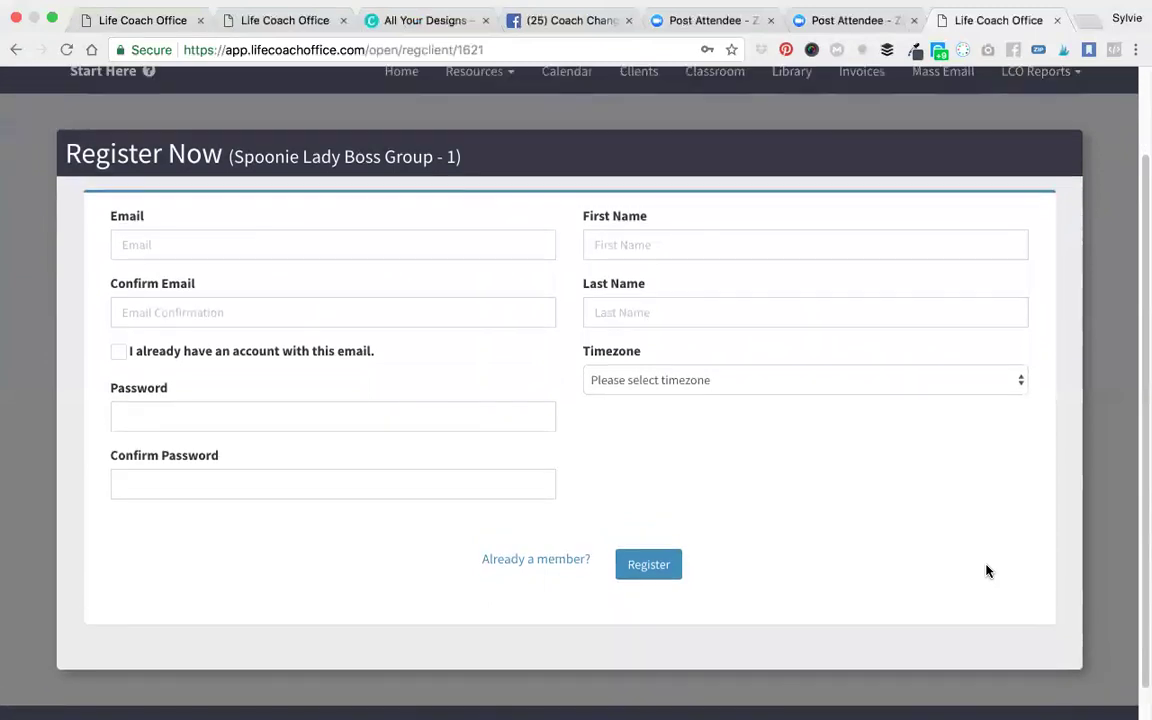
{"action": "scroll", "coordinate": [987, 571], "scroll_direction": "up", "scroll_amount": 1}
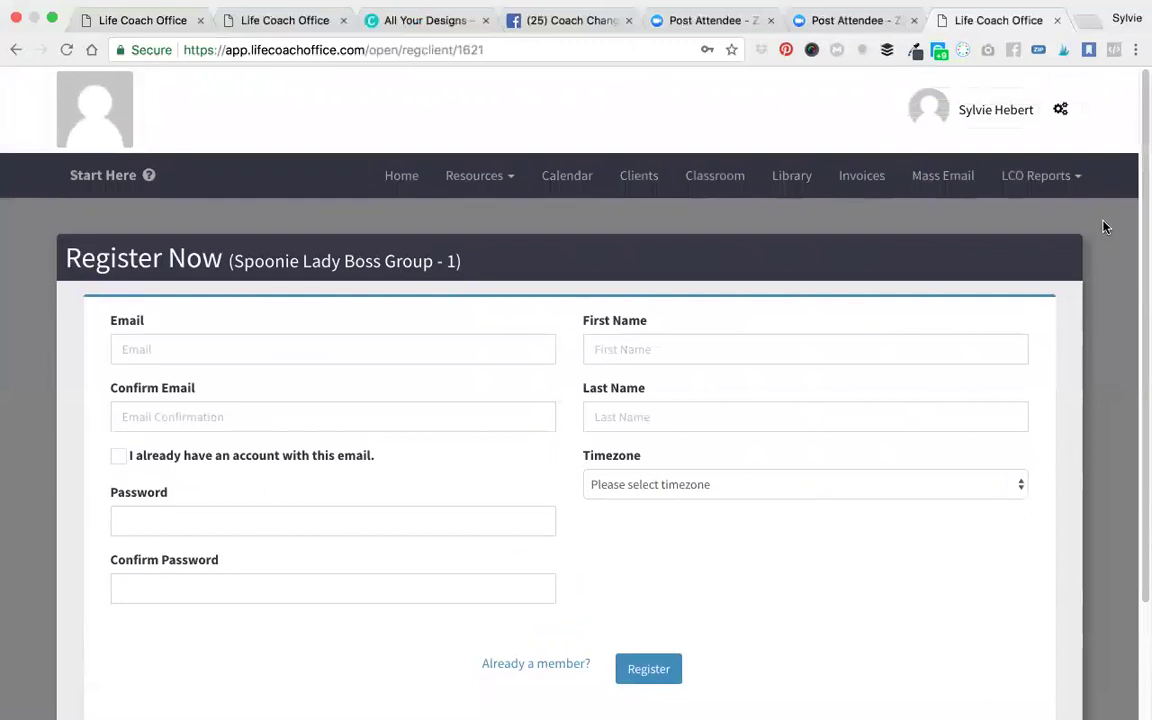
{"action": "left_click", "coordinate": [167, 25]}
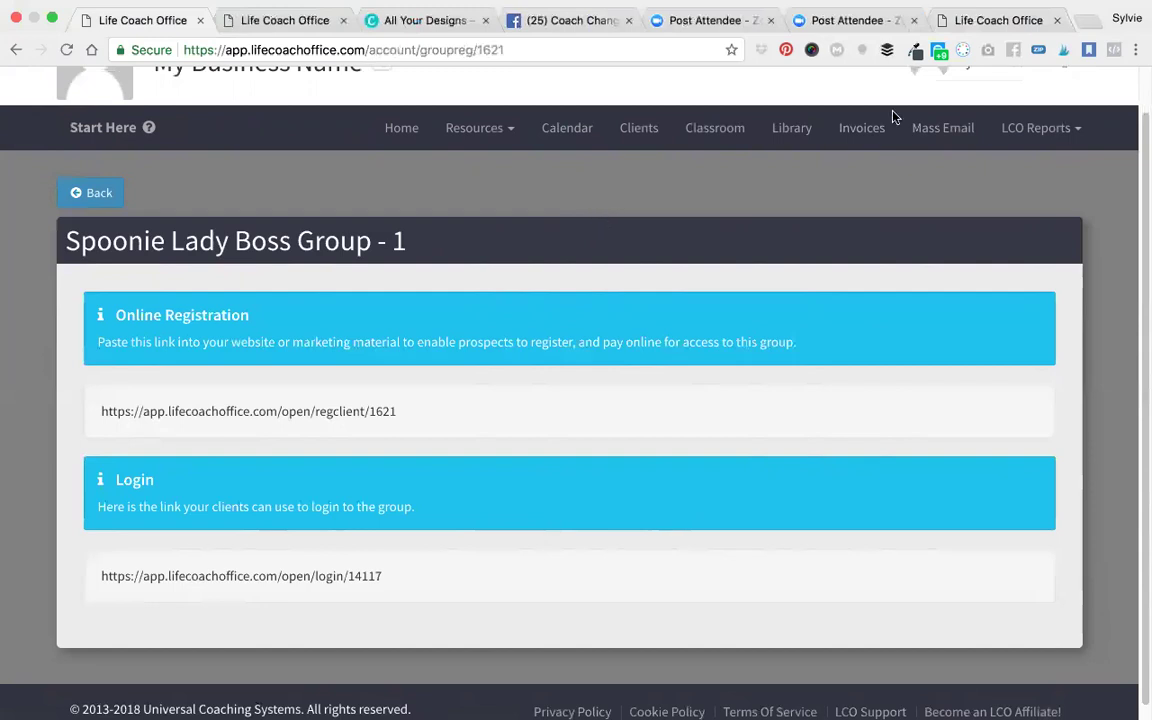
Look over the branded registration page for Mentor Coach Group August 2018 and return to the Spoonie Lady Boss Group - 1 links
{"action": "key", "text": "super+Tab"}
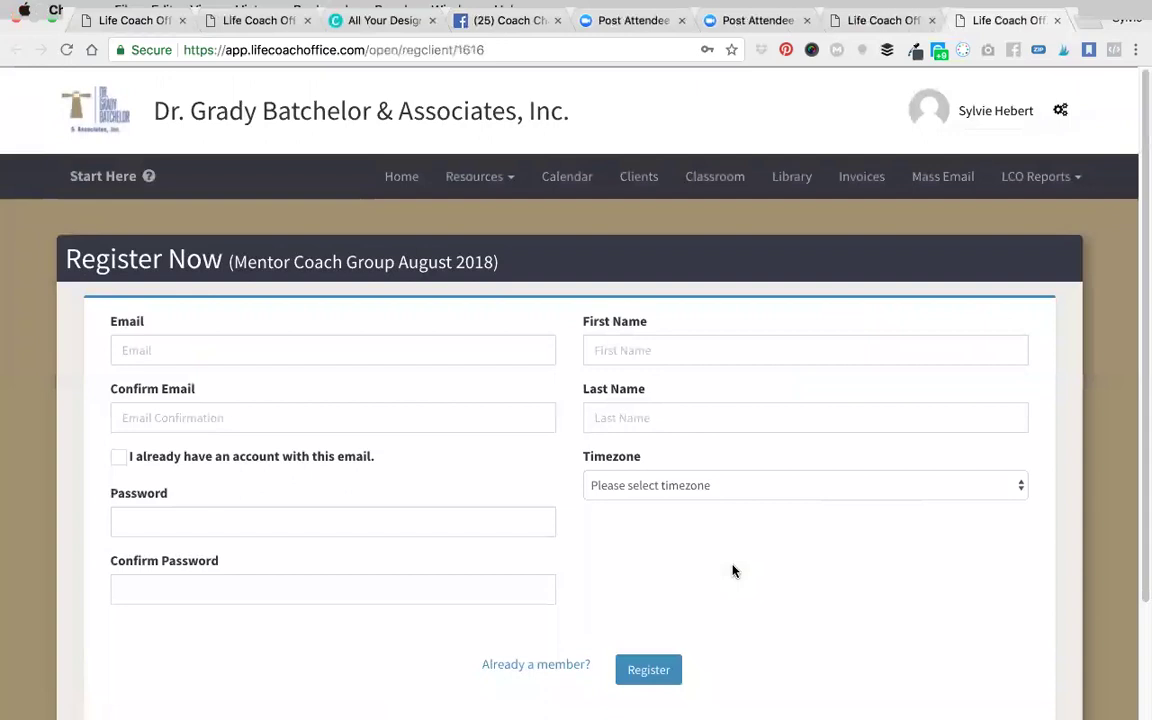
{"action": "scroll", "coordinate": [733, 571], "scroll_direction": "down", "scroll_amount": 2}
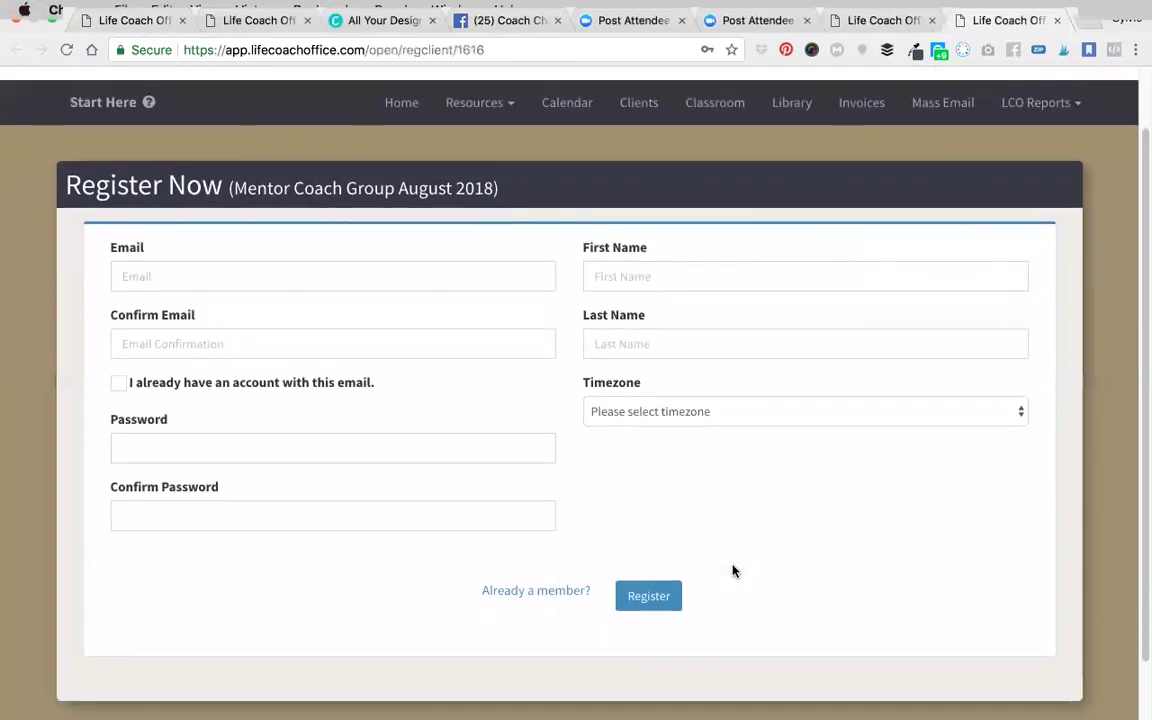
{"action": "scroll", "coordinate": [733, 571], "scroll_direction": "up", "scroll_amount": 2}
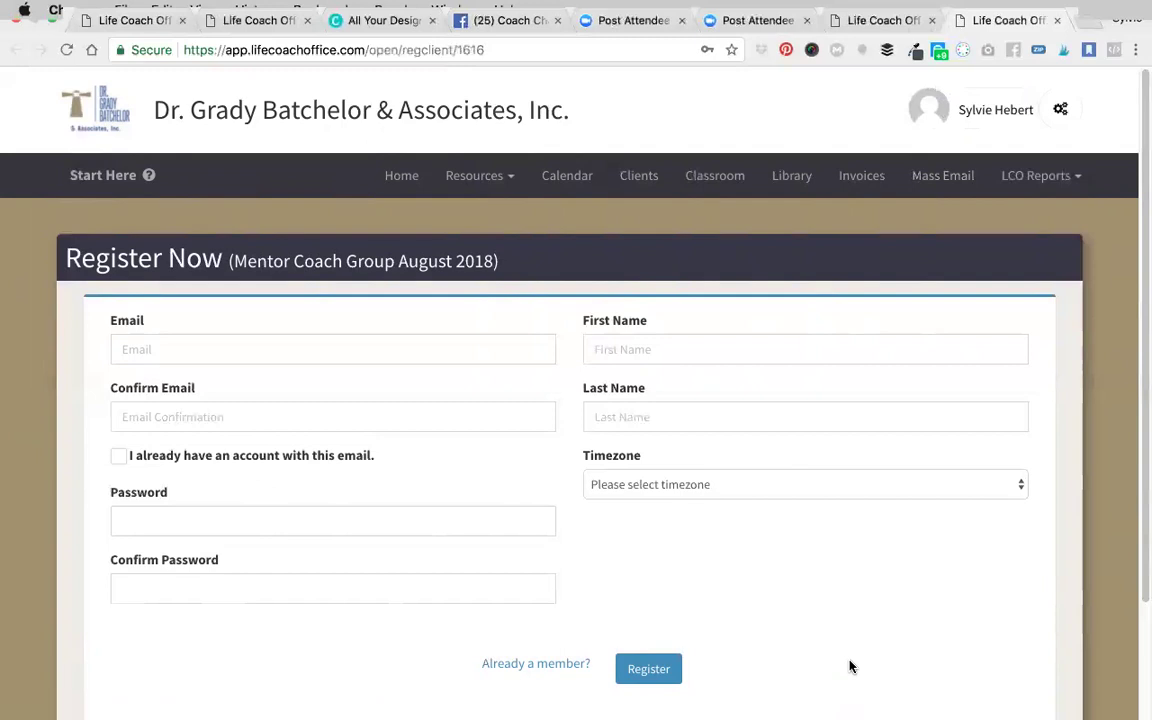
{"action": "scroll", "coordinate": [851, 667], "scroll_direction": "down", "scroll_amount": 1}
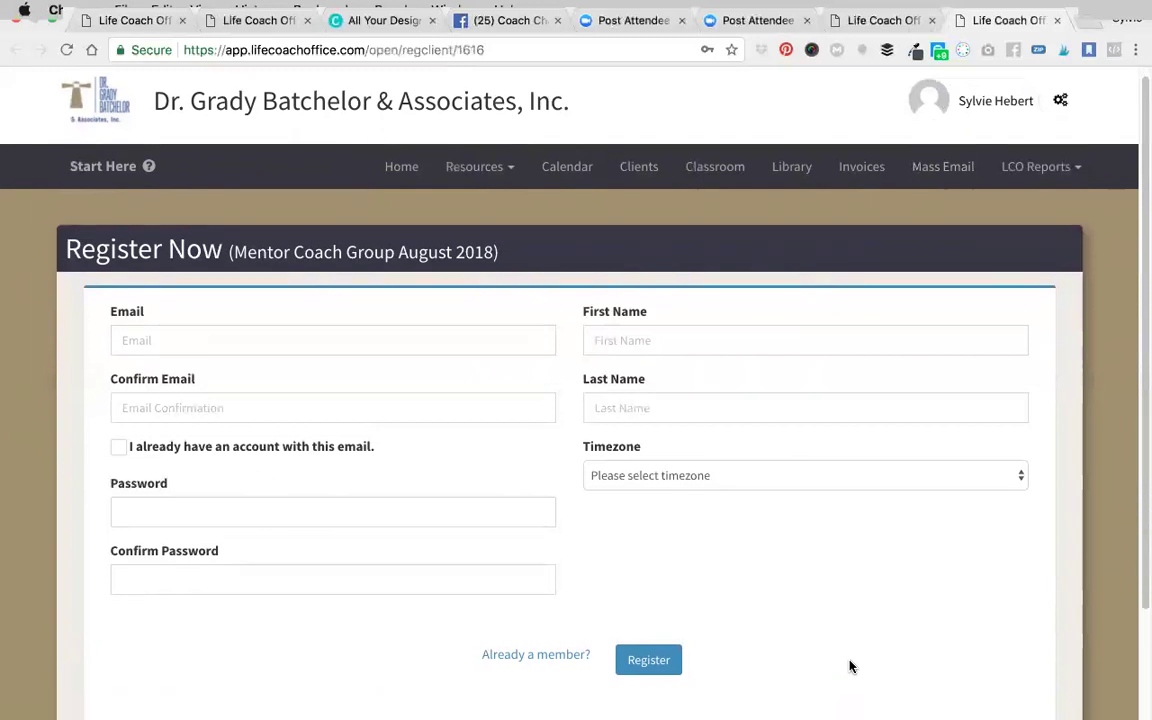
{"action": "scroll", "coordinate": [851, 667], "scroll_direction": "down", "scroll_amount": 2}
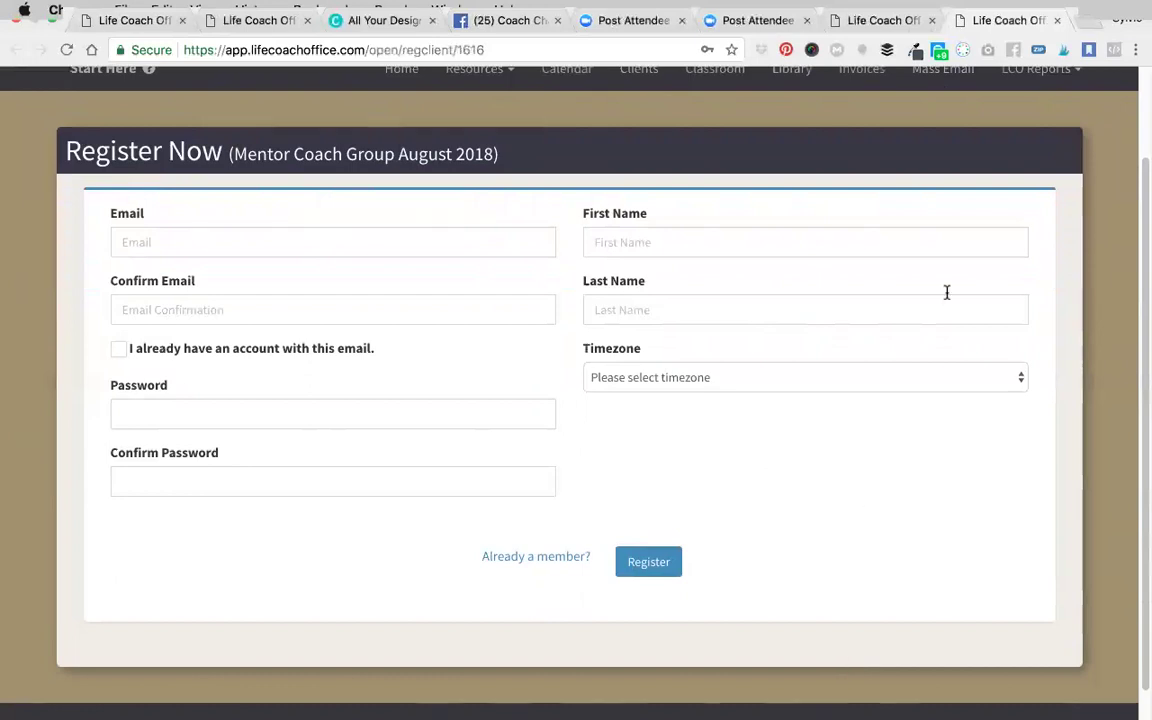
{"action": "left_click", "coordinate": [119, 22]}
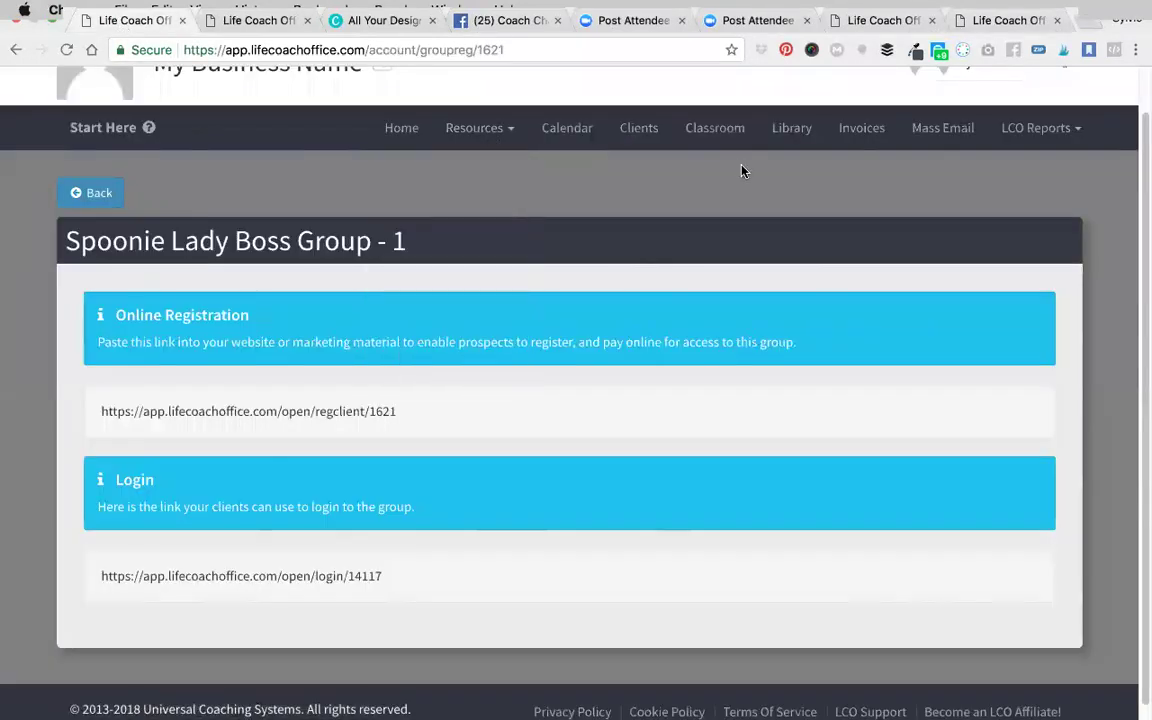
Start a new folder in the Library and name it Spoonie Lady Boss - 1
{"action": "mouse_move", "coordinate": [1040, 128]}
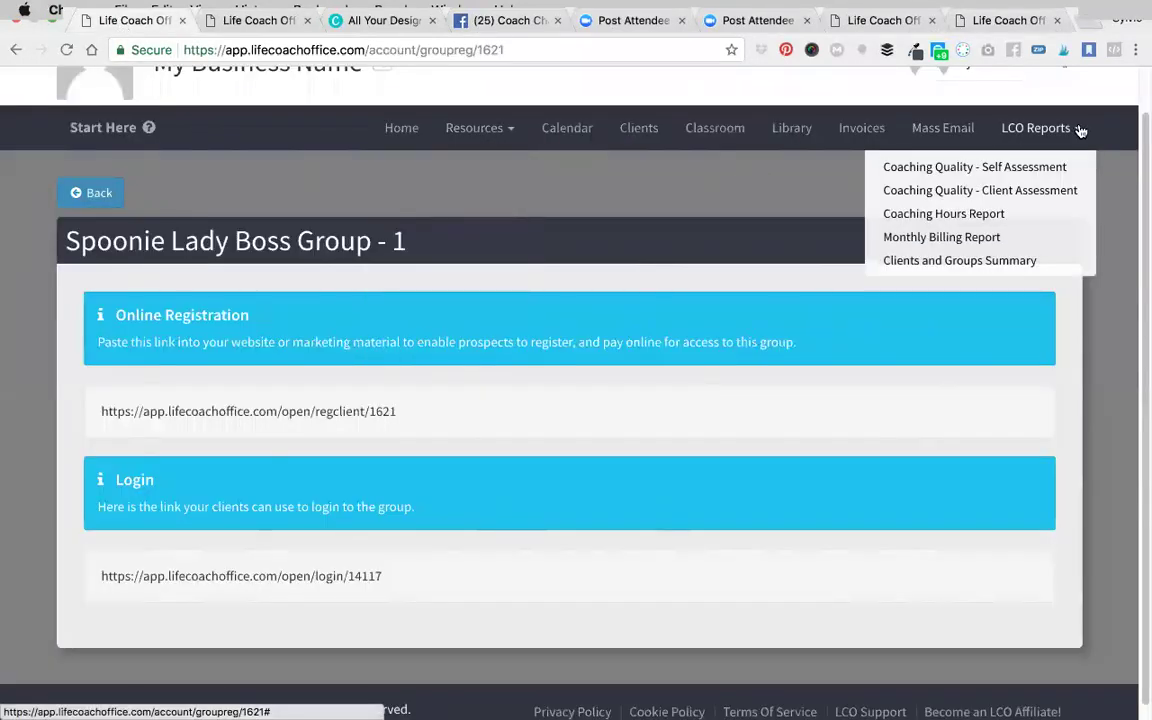
{"action": "scroll", "coordinate": [1080, 131], "scroll_direction": "up", "scroll_amount": 1}
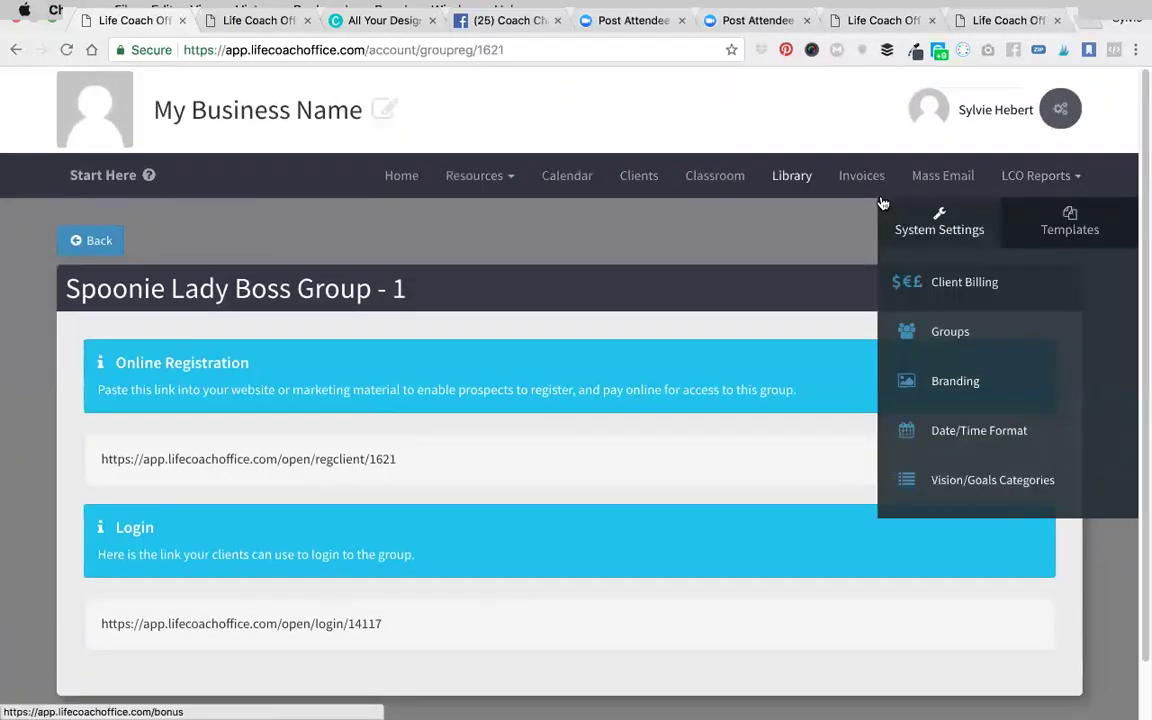
{"action": "left_click", "coordinate": [779, 178]}
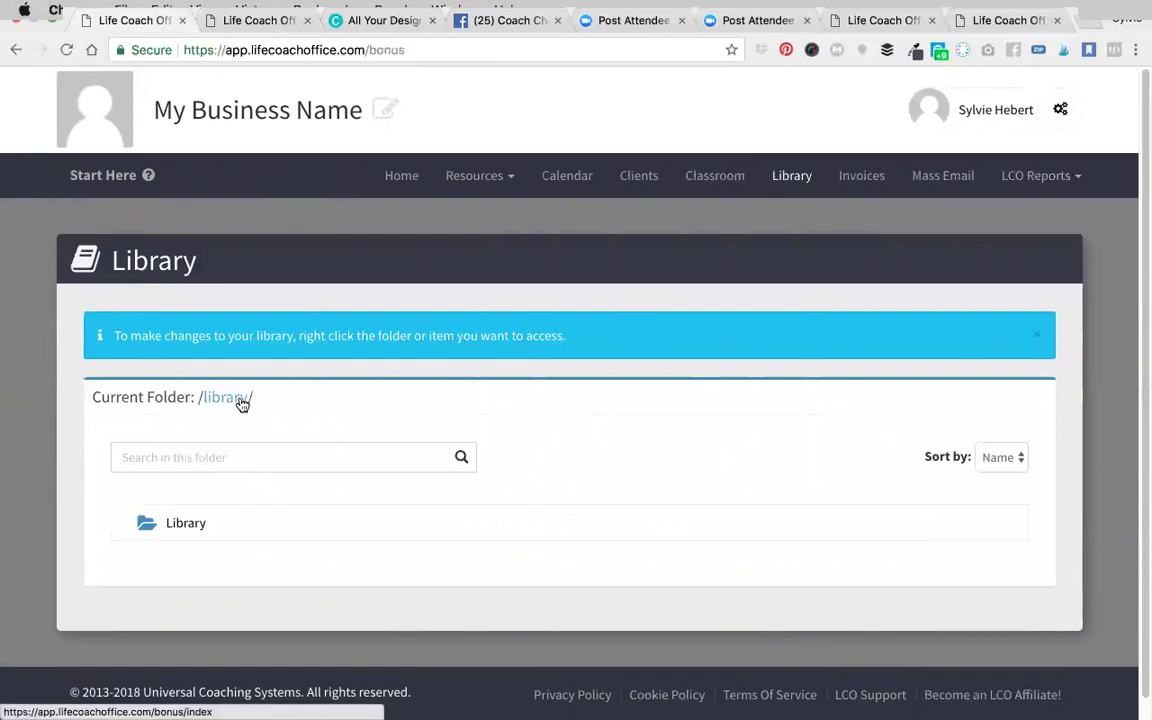
{"action": "right_click", "coordinate": [189, 529]}
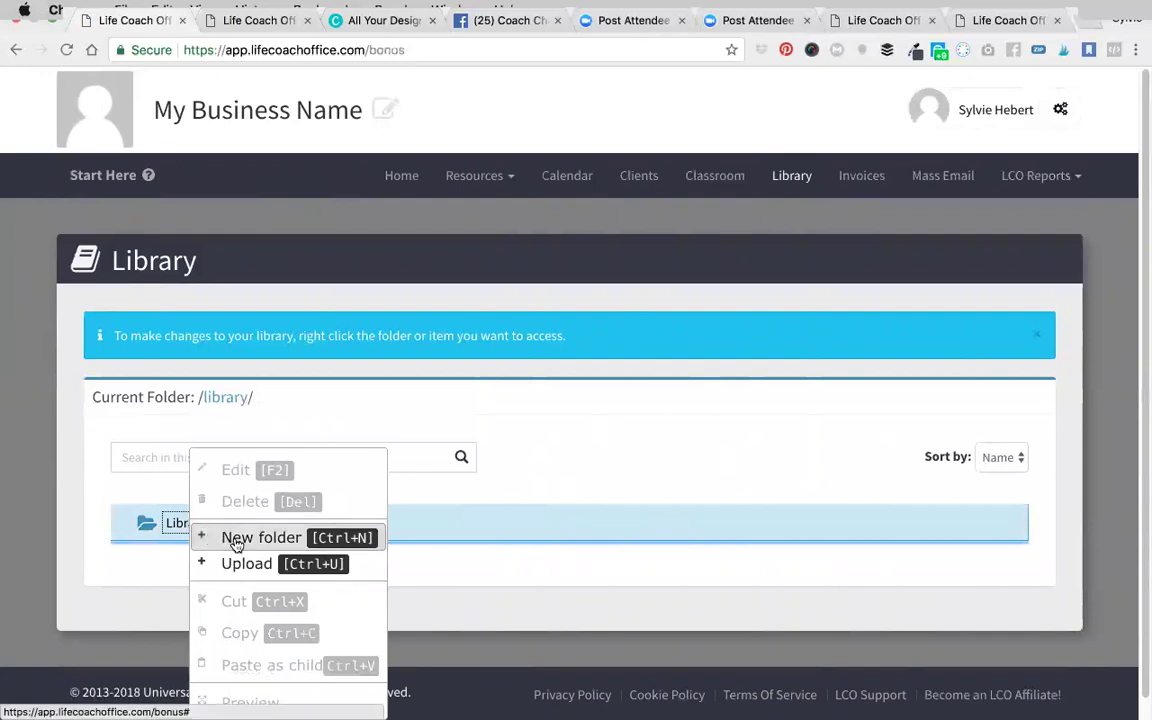
{"action": "left_click", "coordinate": [236, 540]}
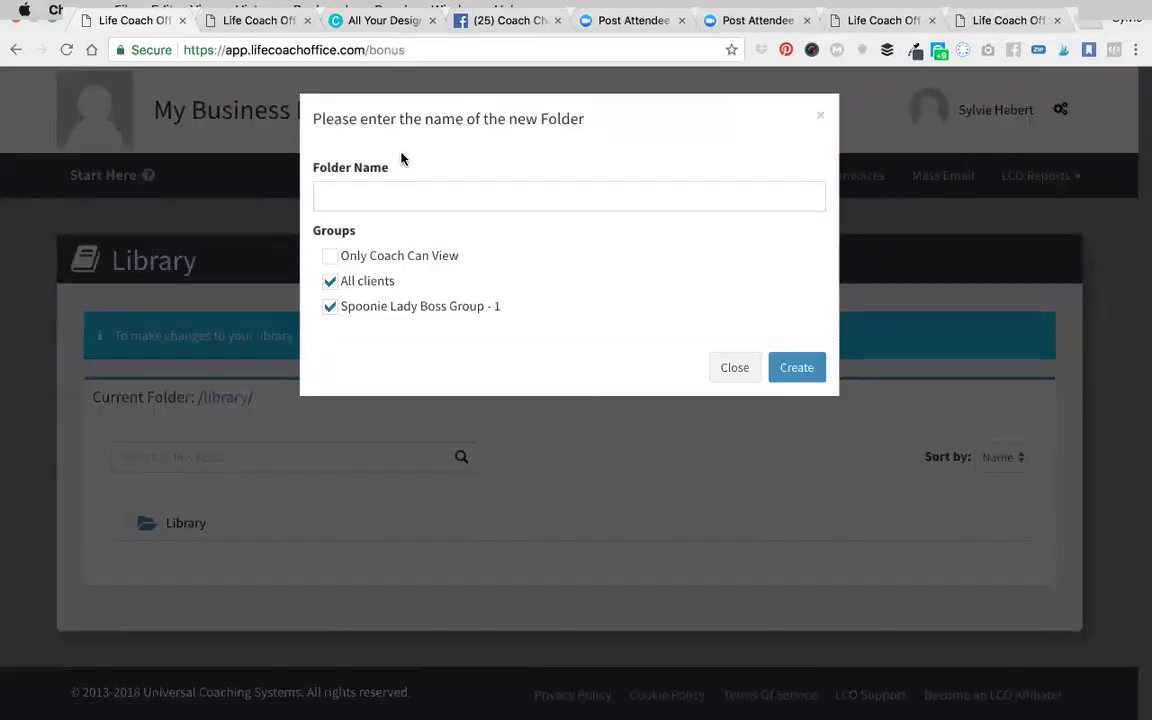
{"action": "left_click", "coordinate": [401, 197]}
{"action": "type", "text": "Sp"}
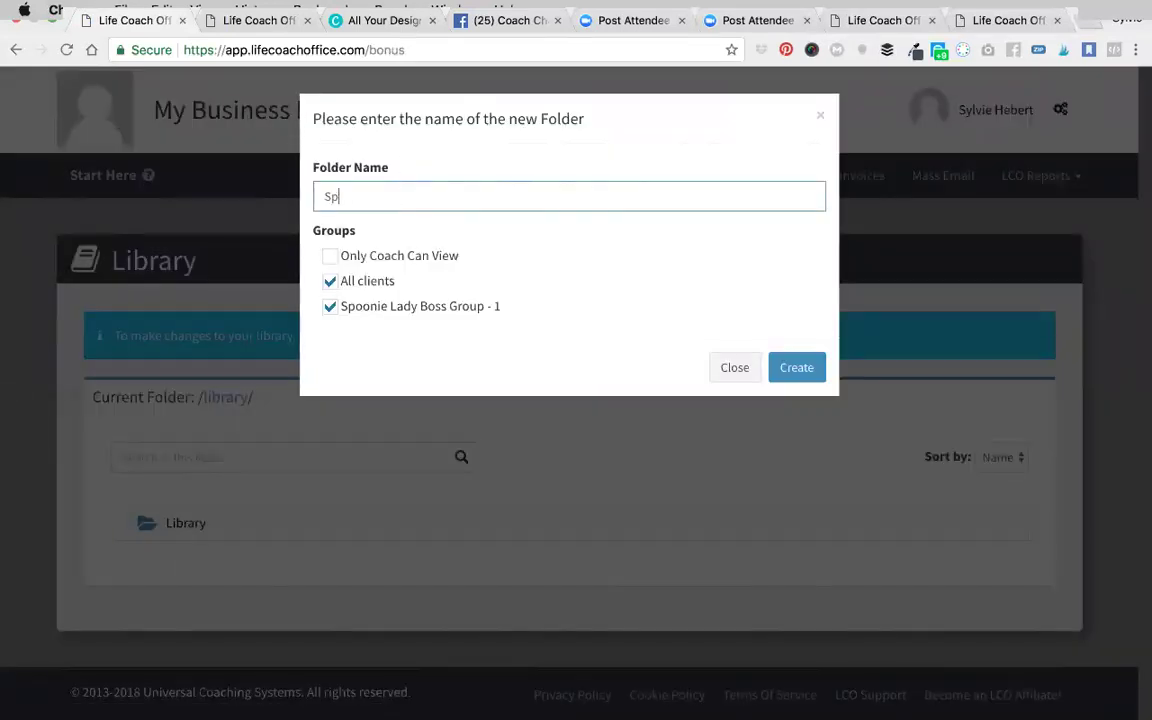
{"action": "type", "text": "oonie Lady Boss - 1"}
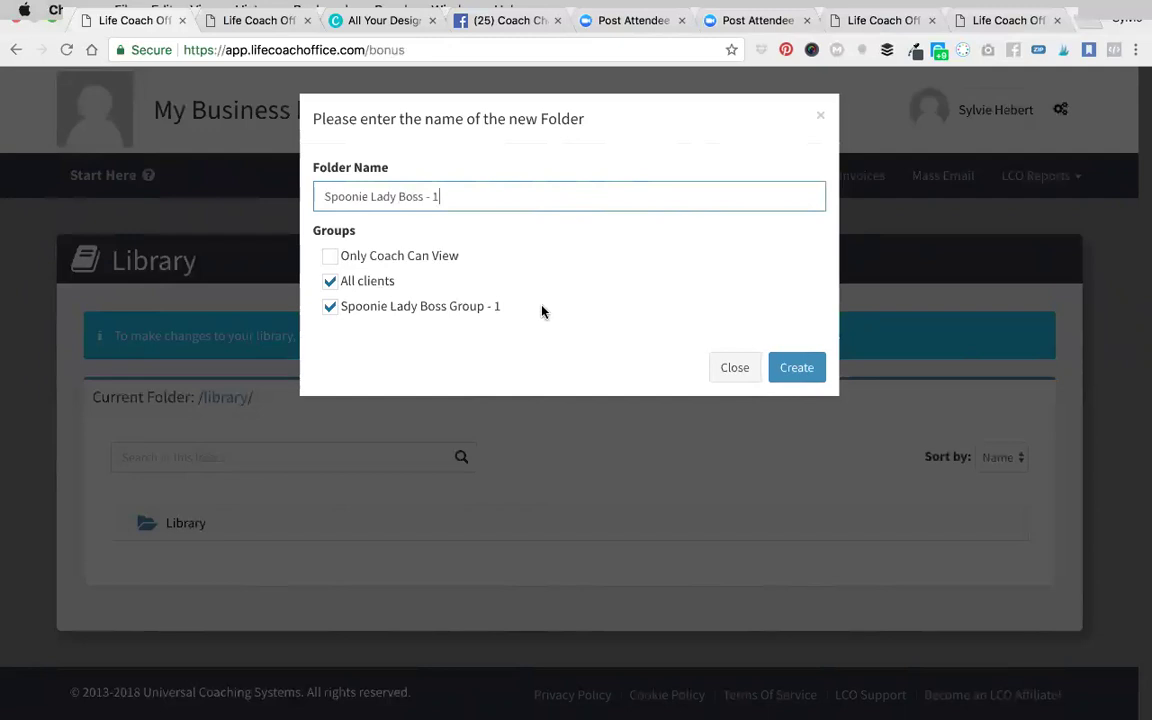
Limit the new folder's access to Spoonie Lady Boss Group - 1 only and create the folder
{"action": "left_click", "coordinate": [330, 295]}
{"action": "left_click", "coordinate": [330, 258]}
{"action": "left_click", "coordinate": [330, 258]}
{"action": "left_click", "coordinate": [330, 306]}
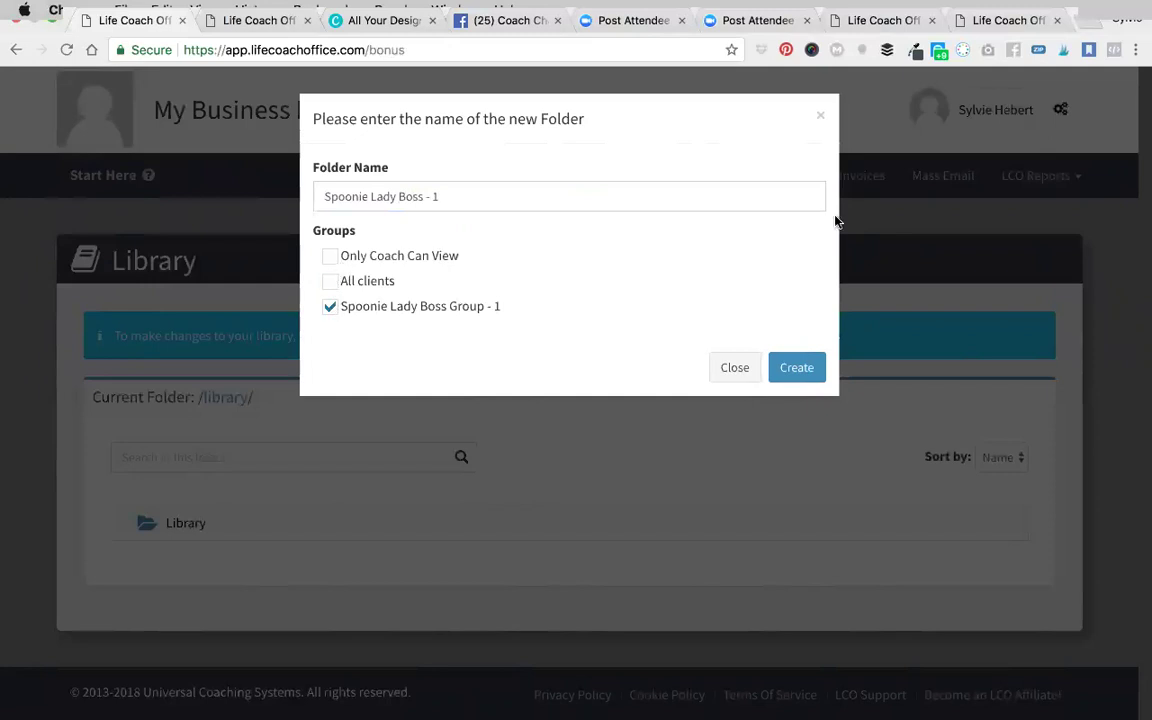
{"action": "left_click", "coordinate": [798, 369]}
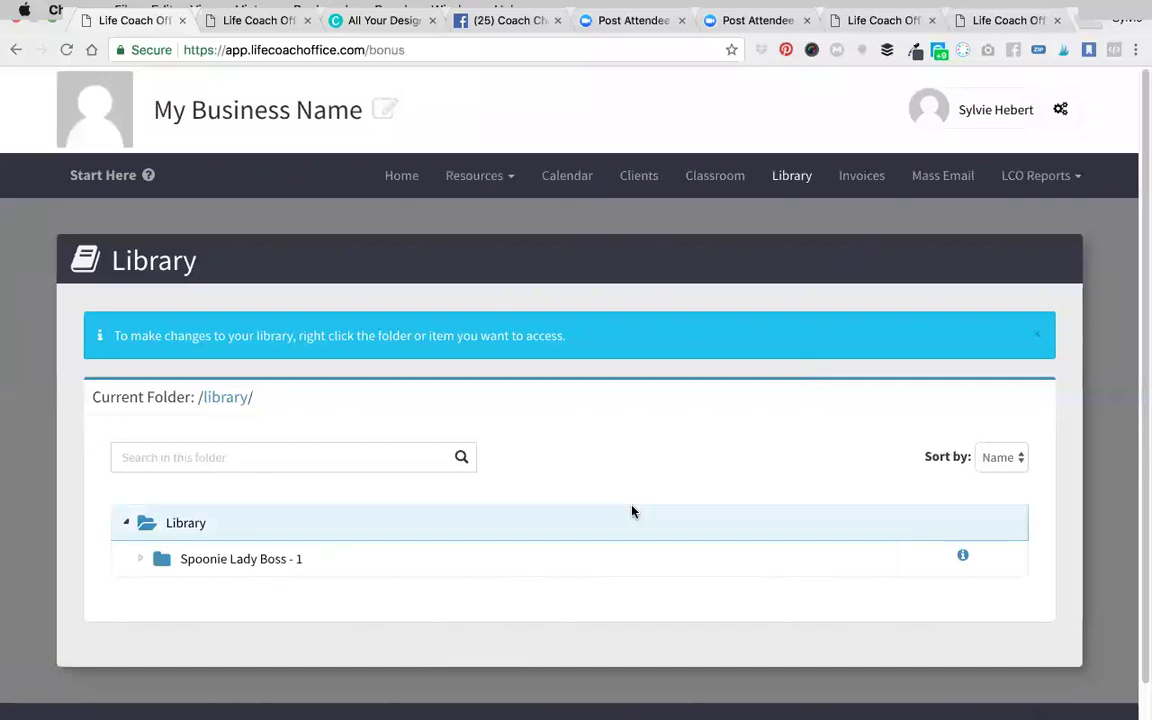
Look over the file upload options for the Spoonie Lady Boss - 1 folder and close them without adding files
{"action": "right_click", "coordinate": [266, 572]}
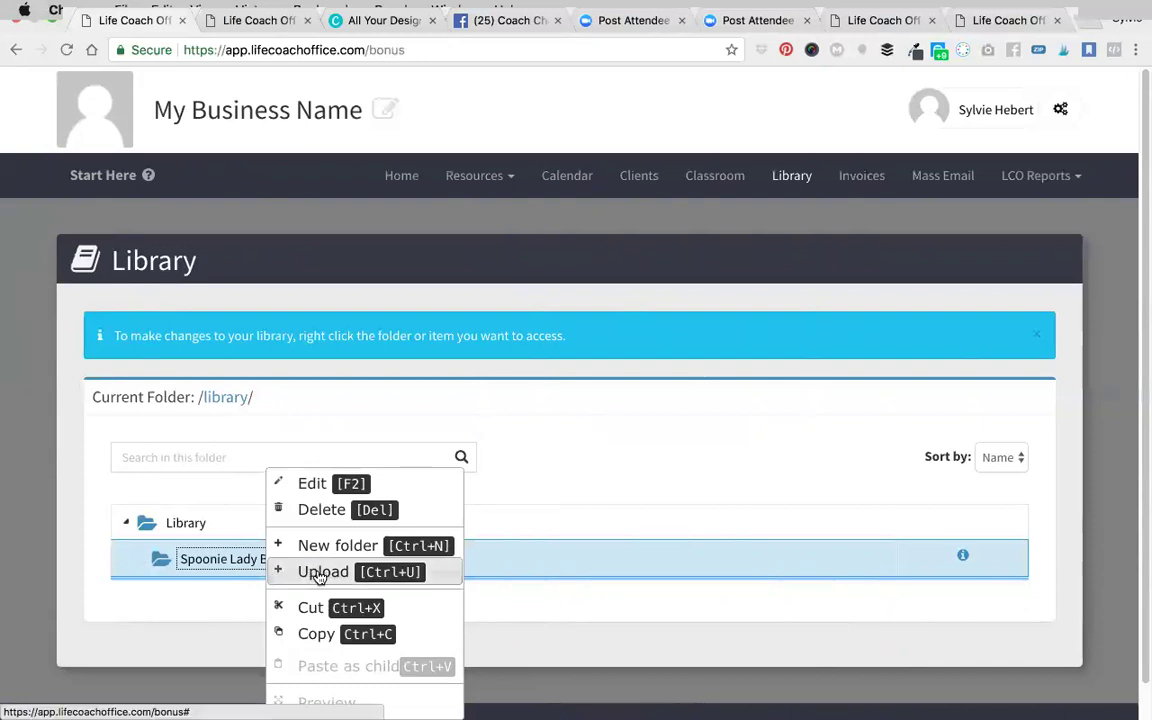
{"action": "left_click", "coordinate": [283, 571]}
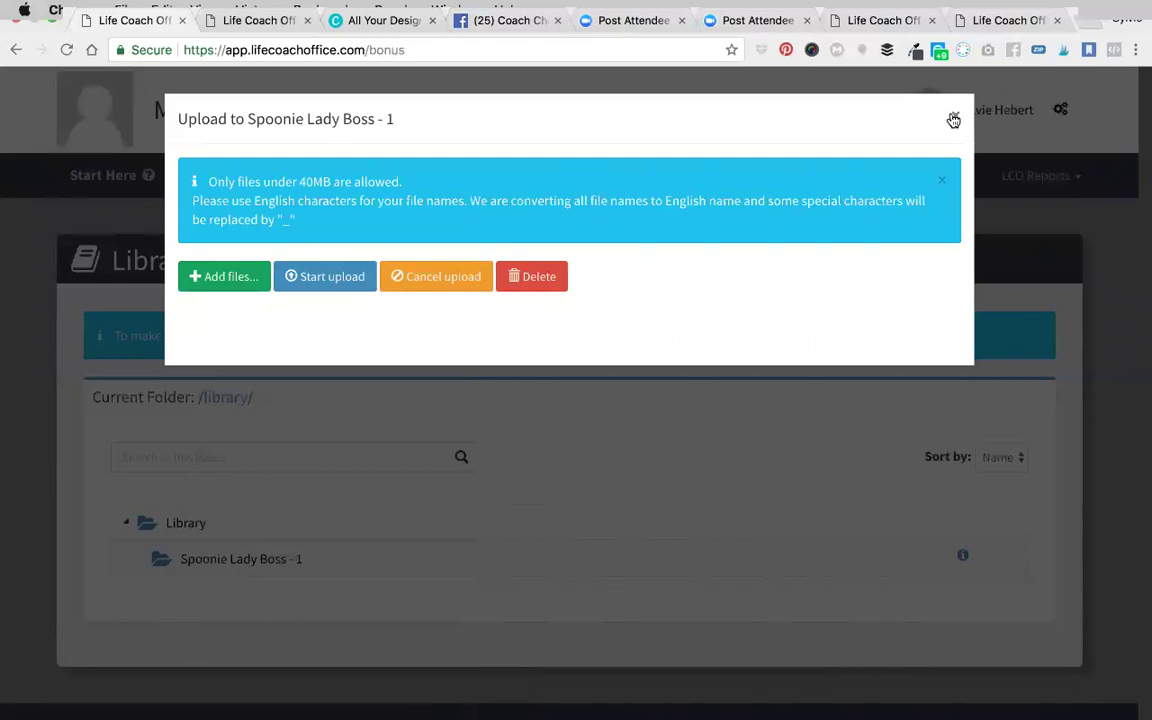
{"action": "left_click", "coordinate": [956, 119]}
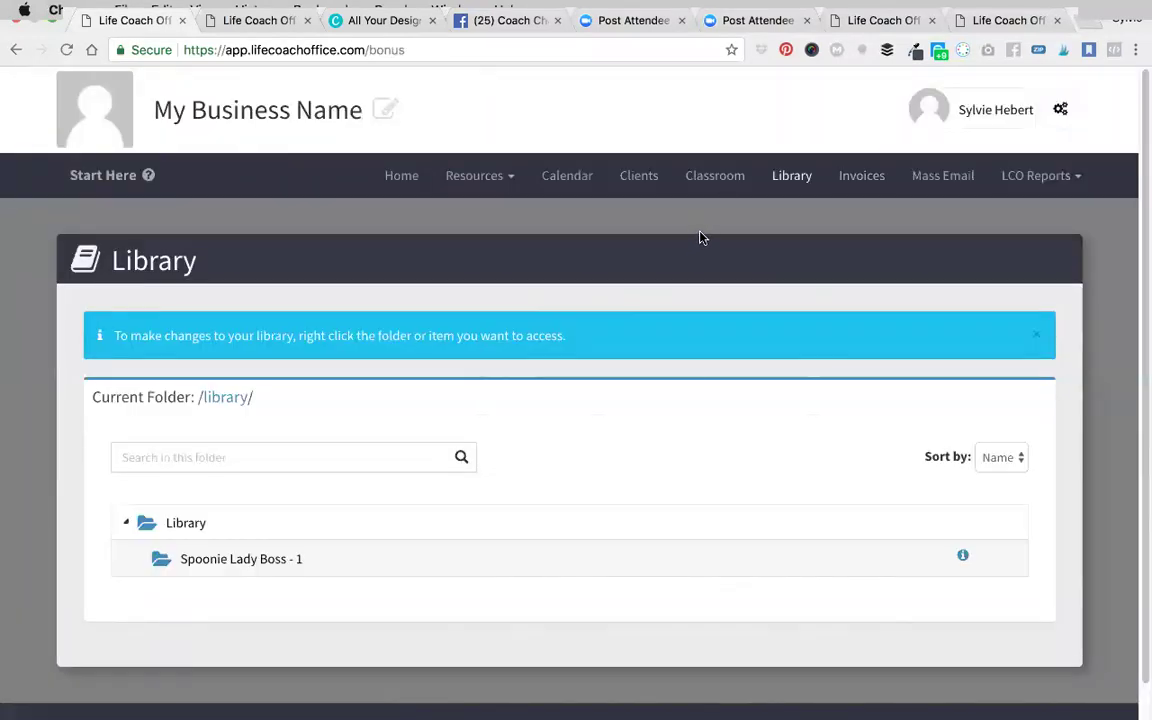
Start a new Classroom course titled Spoonie Lady Boss Program and assign it only to Spoonie Lady Boss Group - 1
{"action": "left_click", "coordinate": [729, 188]}
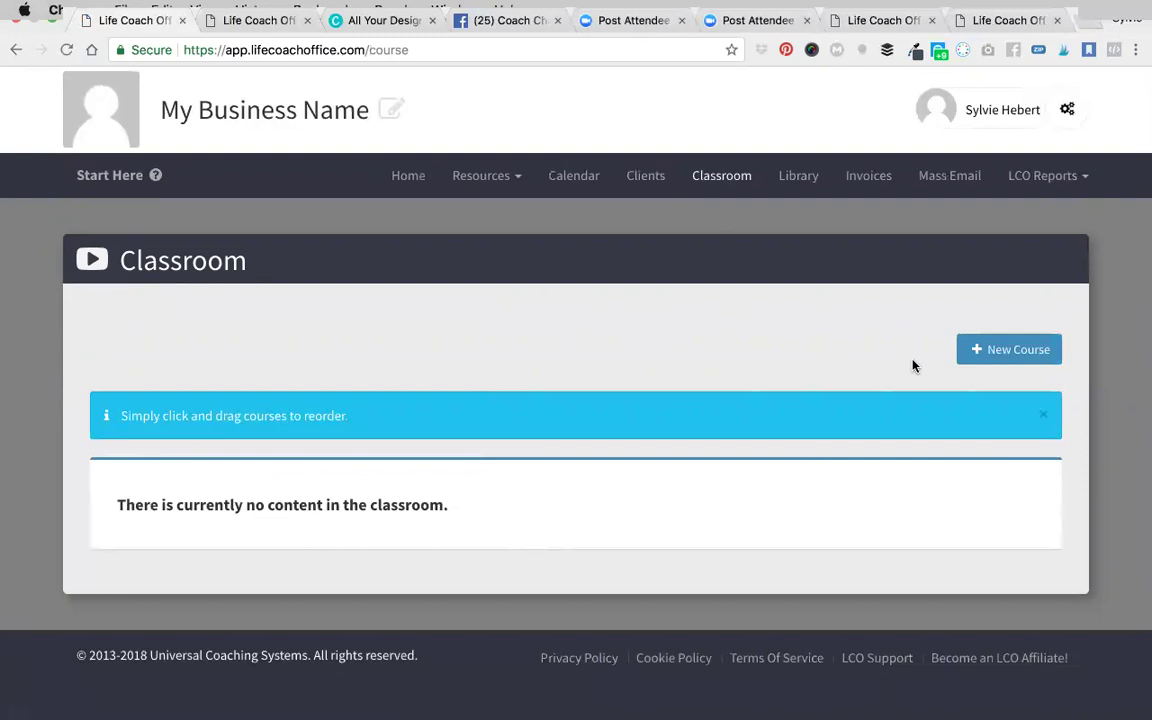
{"action": "left_click", "coordinate": [995, 360]}
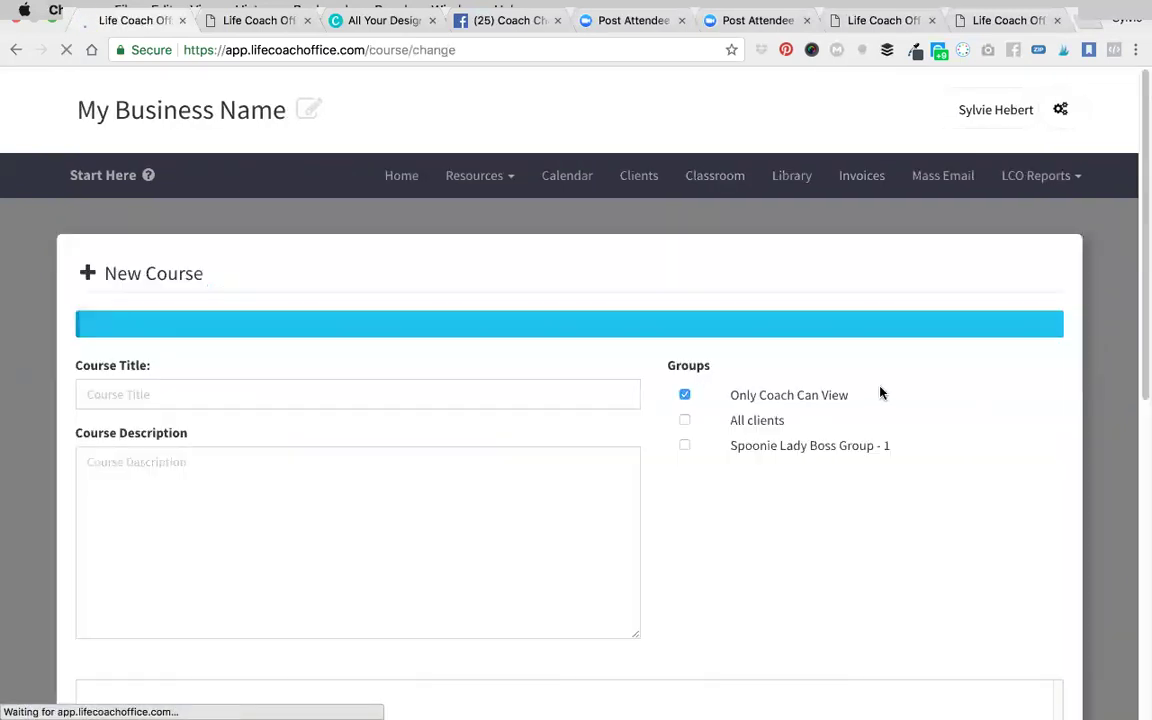
{"action": "left_click", "coordinate": [617, 350]}
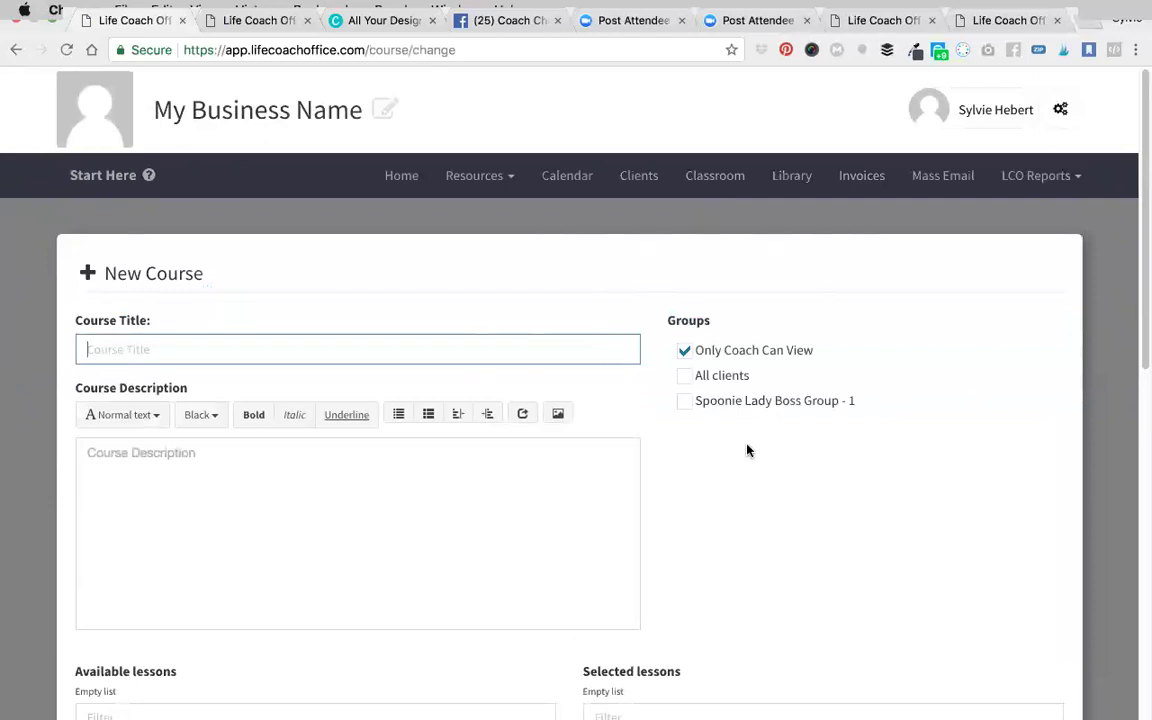
{"action": "type", "text": "Spoonie Lady Boss Program"}
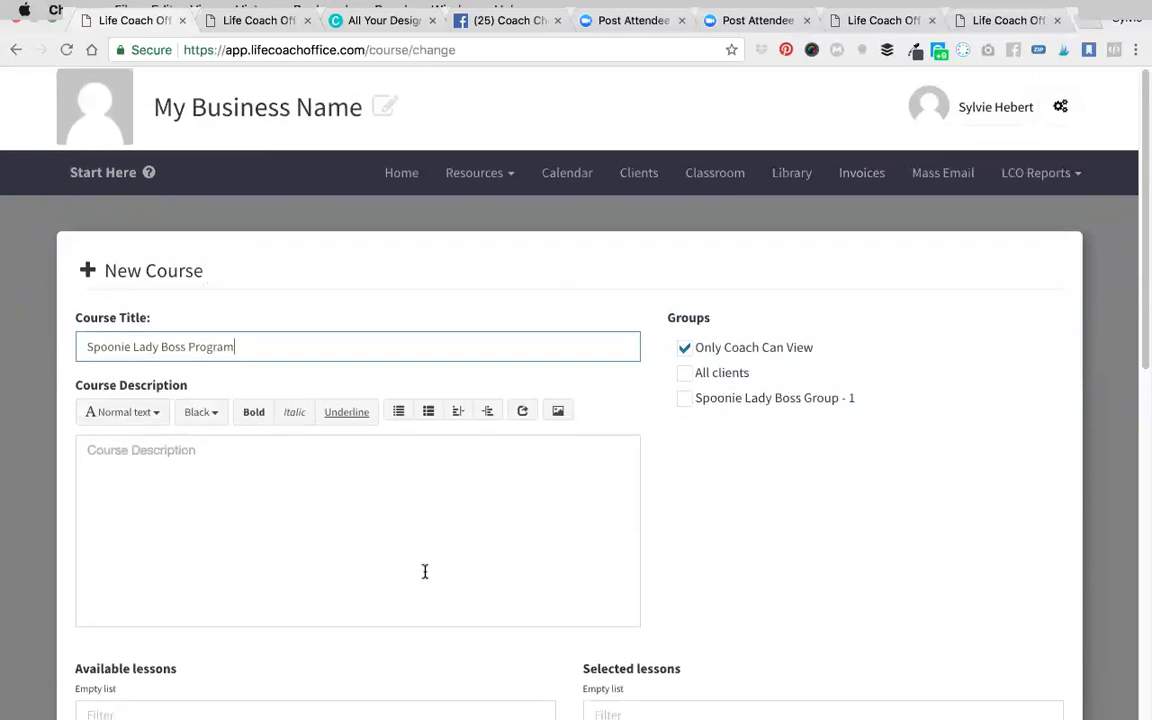
{"action": "scroll", "coordinate": [424, 571], "scroll_direction": "down", "scroll_amount": 1}
{"action": "left_click", "coordinate": [685, 350]}
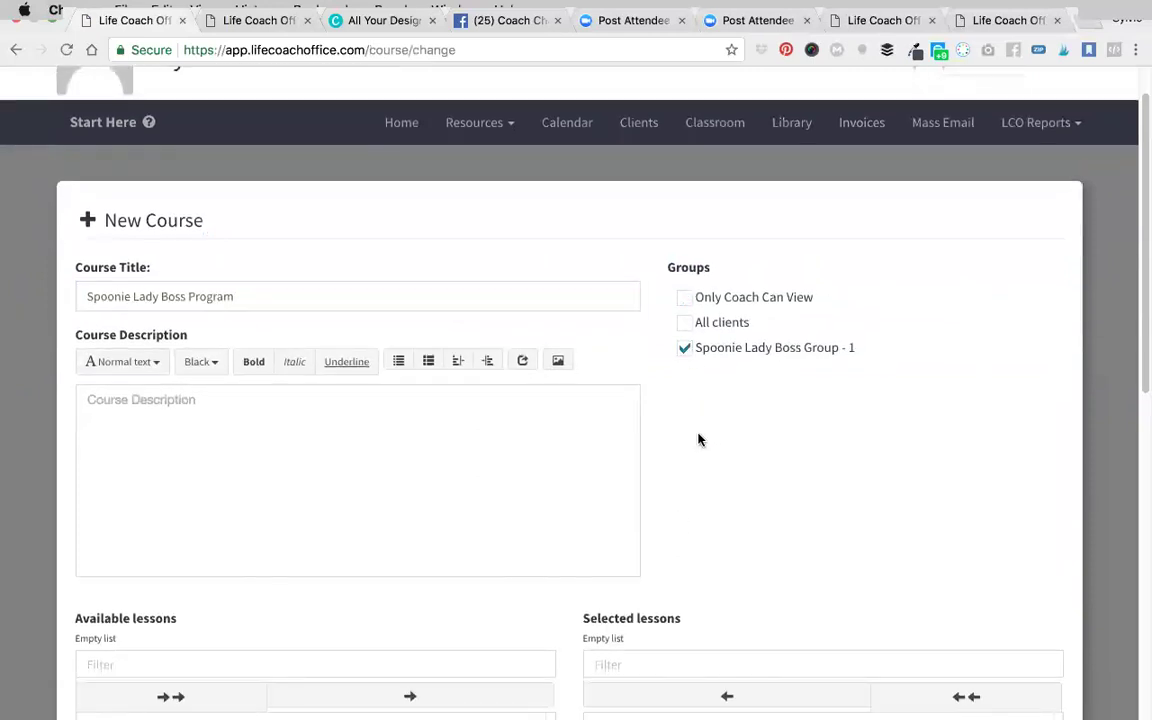
Try the All clients option for the course's visibility and switch back to Spoonie Lady Boss Group - 1
{"action": "left_click", "coordinate": [514, 458]}
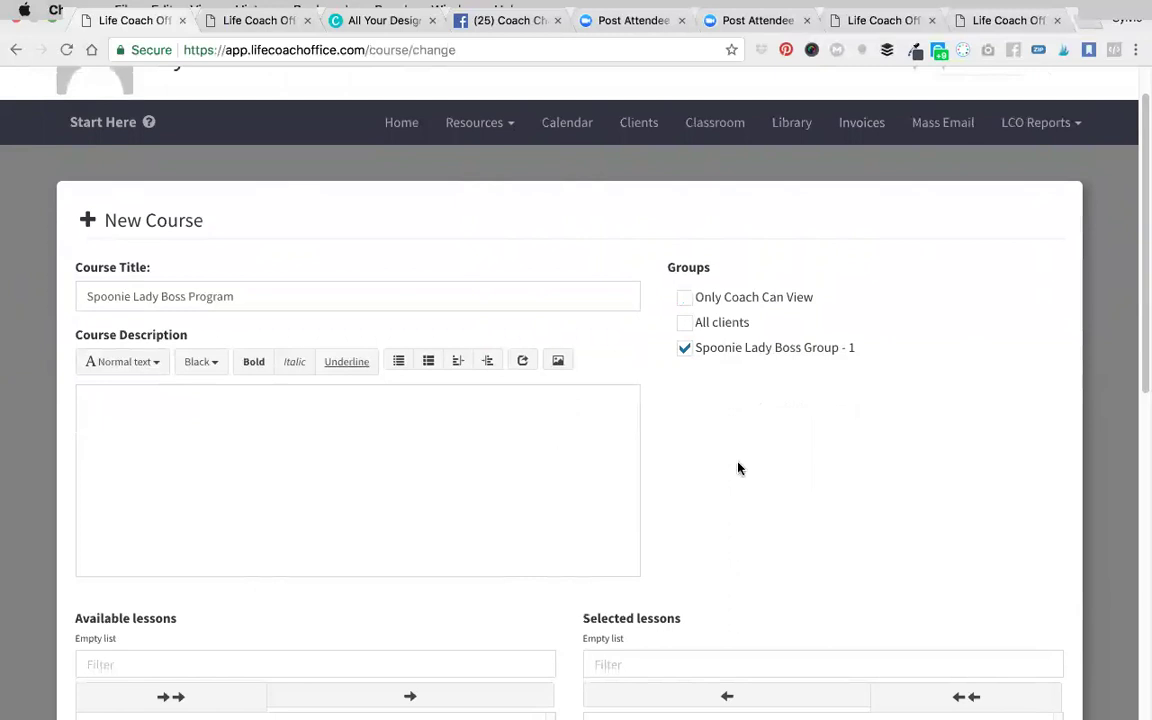
{"action": "scroll", "coordinate": [738, 466], "scroll_direction": "down", "scroll_amount": 2}
{"action": "scroll", "coordinate": [738, 468], "scroll_direction": "down", "scroll_amount": 1}
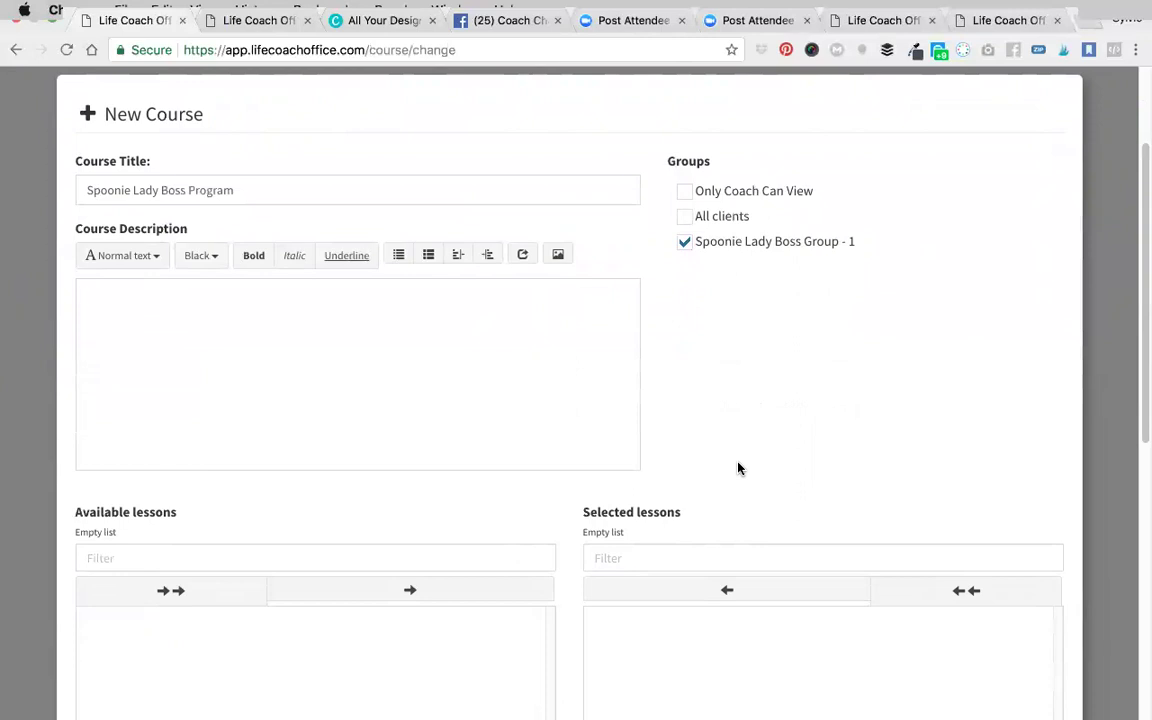
{"action": "scroll", "coordinate": [738, 468], "scroll_direction": "down", "scroll_amount": 1}
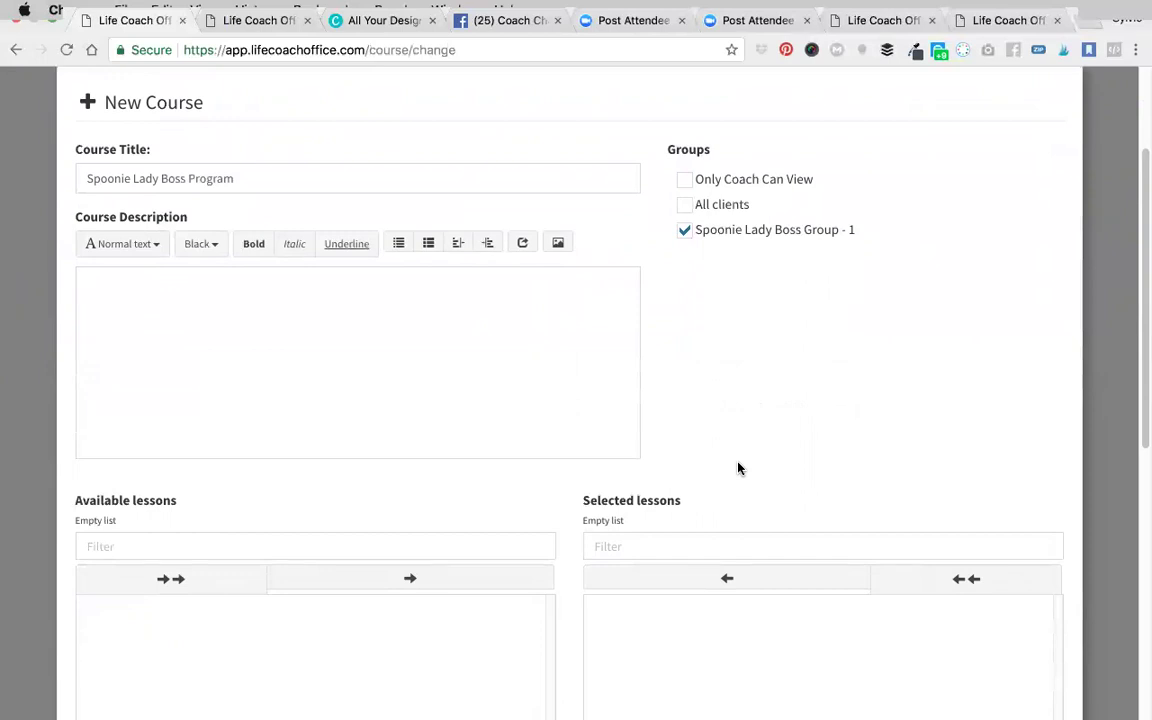
{"action": "scroll", "coordinate": [738, 468], "scroll_direction": "down", "scroll_amount": 1}
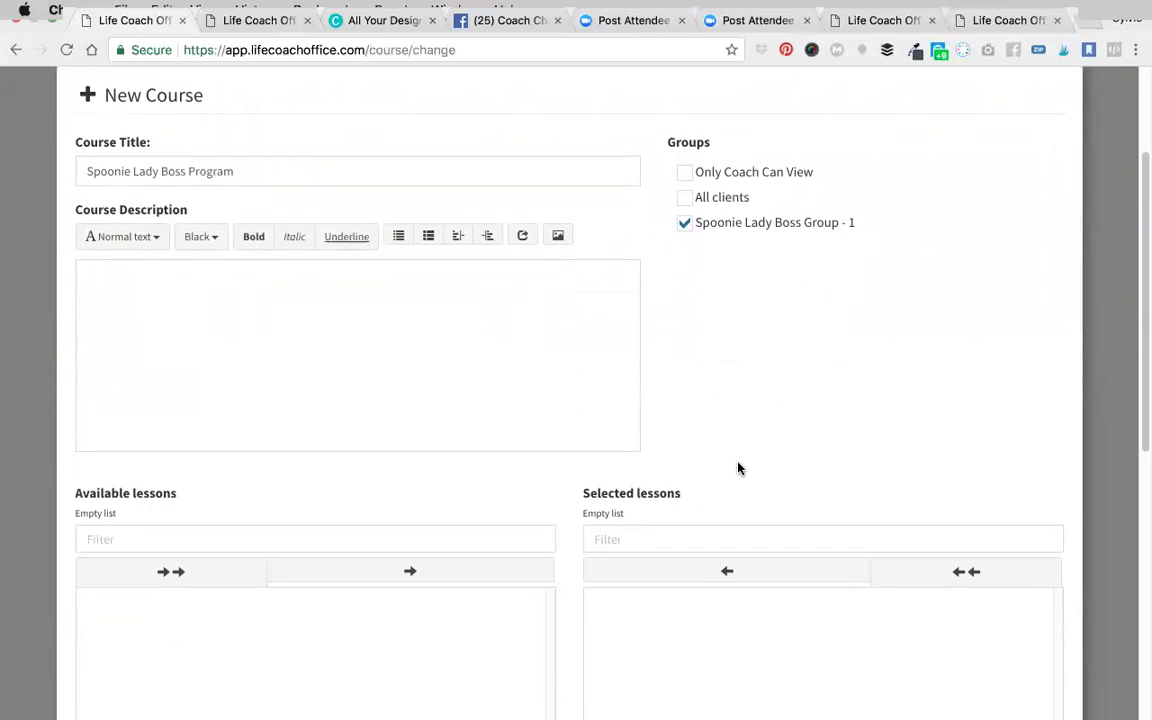
{"action": "left_click", "coordinate": [686, 197]}
{"action": "left_click", "coordinate": [686, 222]}
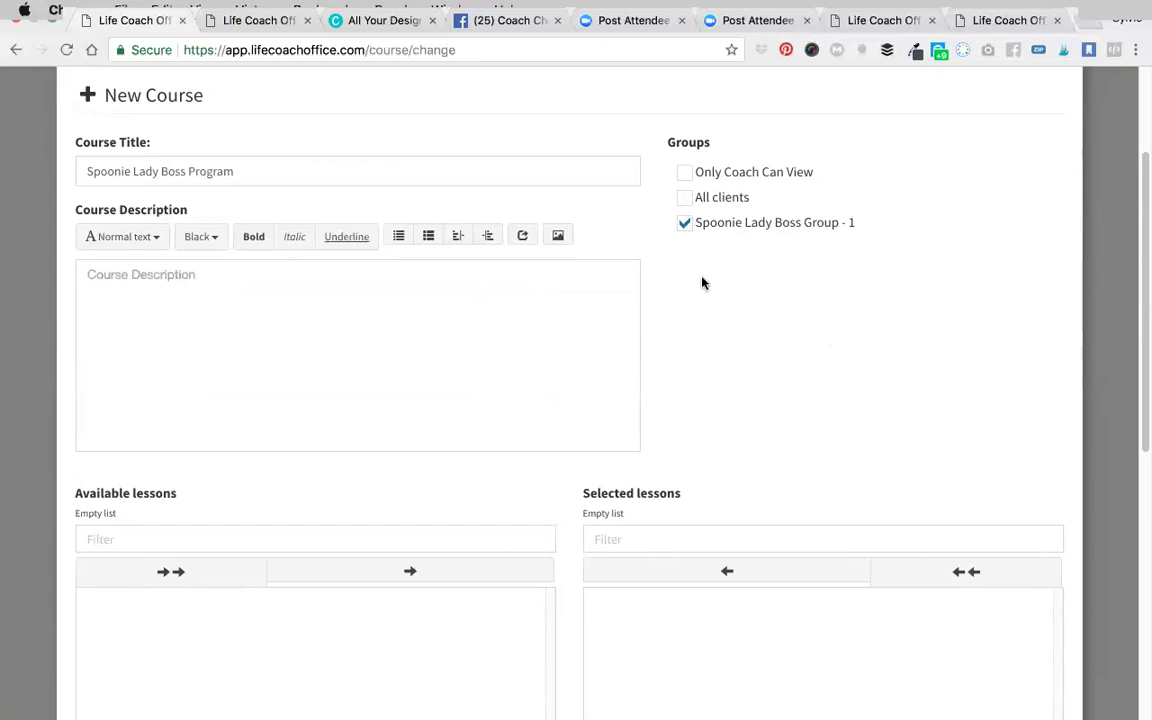
Examine the rest of the New Course form, including the description, the lesson lists and the course image section
{"action": "scroll", "coordinate": [702, 283], "scroll_direction": "up", "scroll_amount": 1}
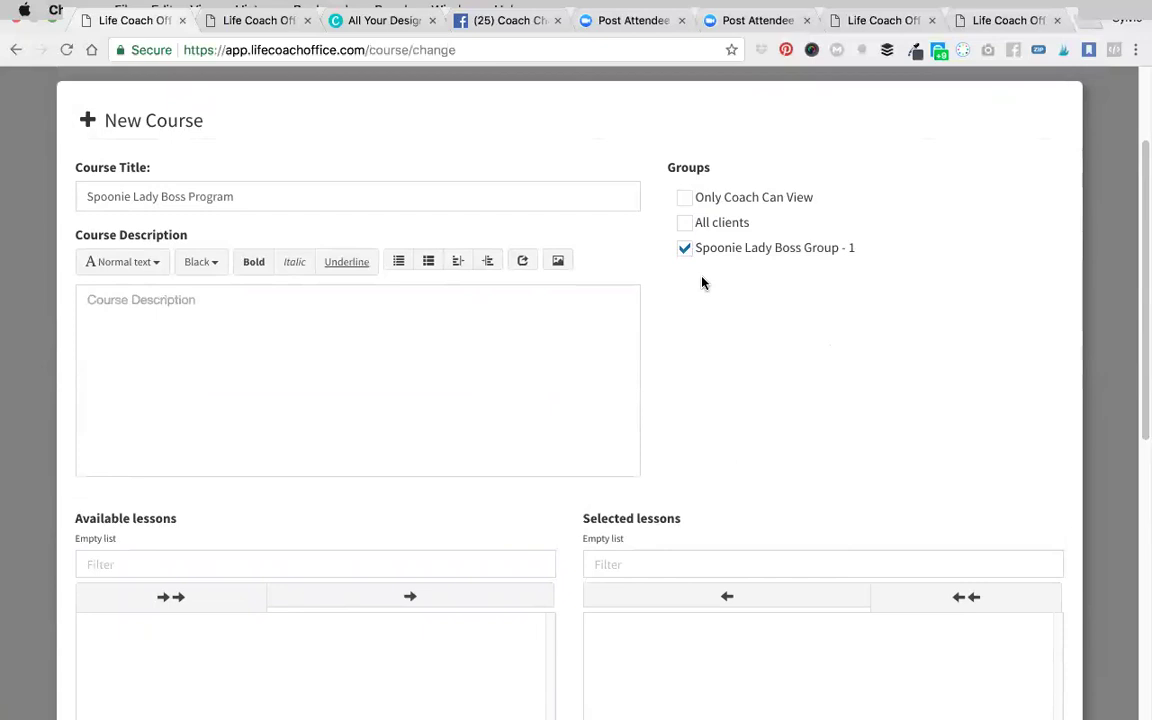
{"action": "scroll", "coordinate": [702, 283], "scroll_direction": "down", "scroll_amount": 2}
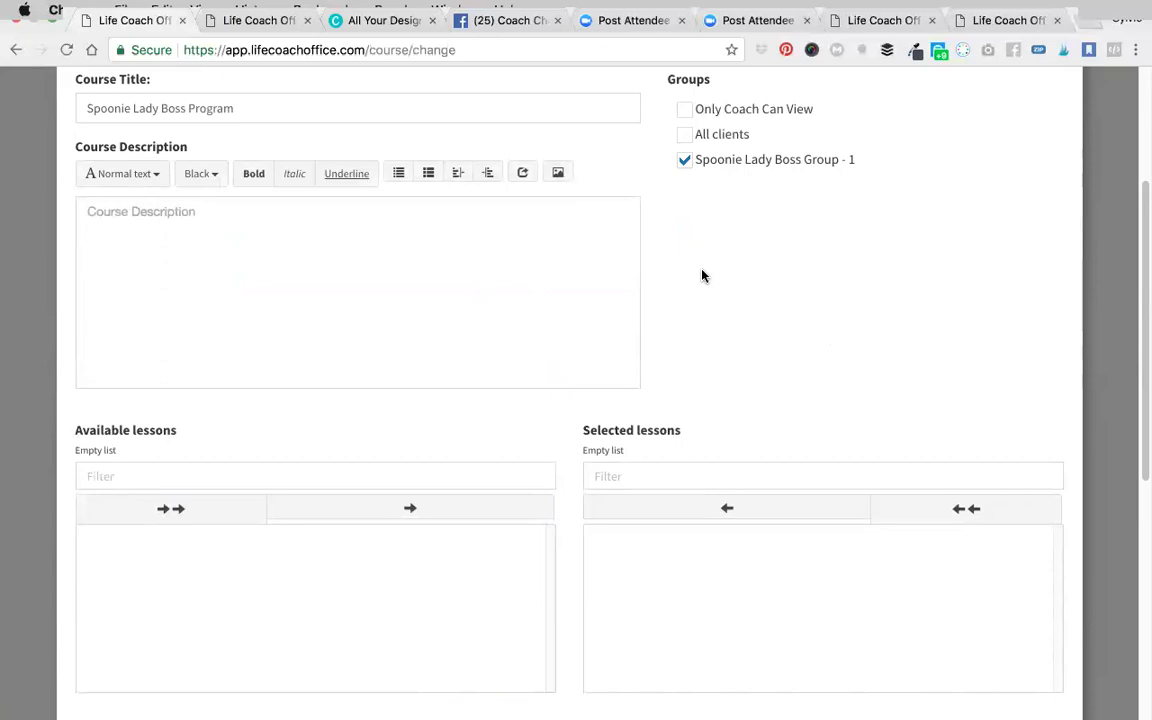
{"action": "scroll", "coordinate": [702, 276], "scroll_direction": "down", "scroll_amount": 1}
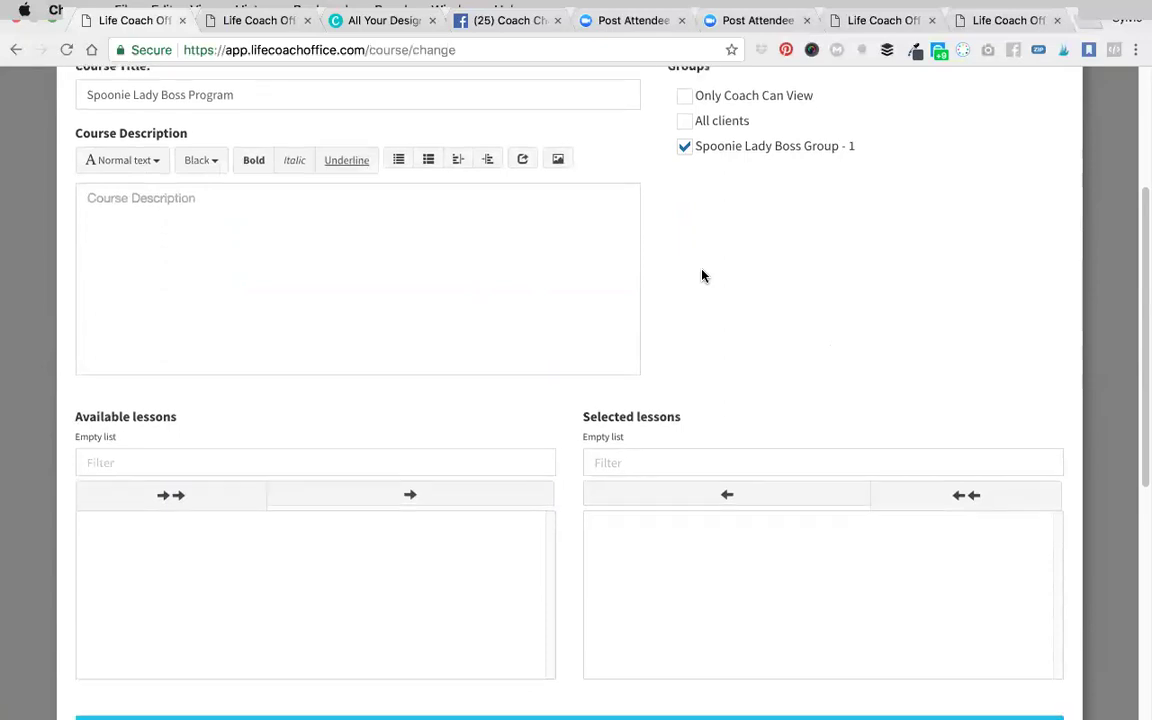
{"action": "scroll", "coordinate": [702, 276], "scroll_direction": "up", "scroll_amount": 1}
{"action": "scroll", "coordinate": [702, 276], "scroll_direction": "down", "scroll_amount": 3}
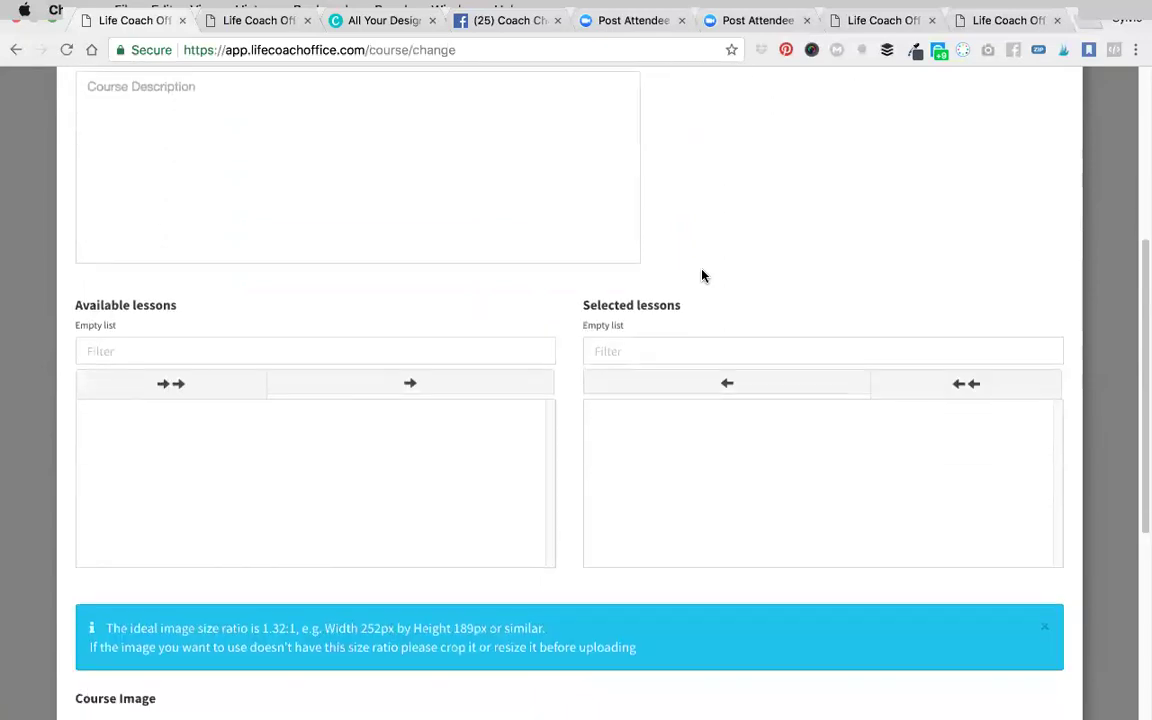
{"action": "scroll", "coordinate": [702, 276], "scroll_direction": "down", "scroll_amount": 5}
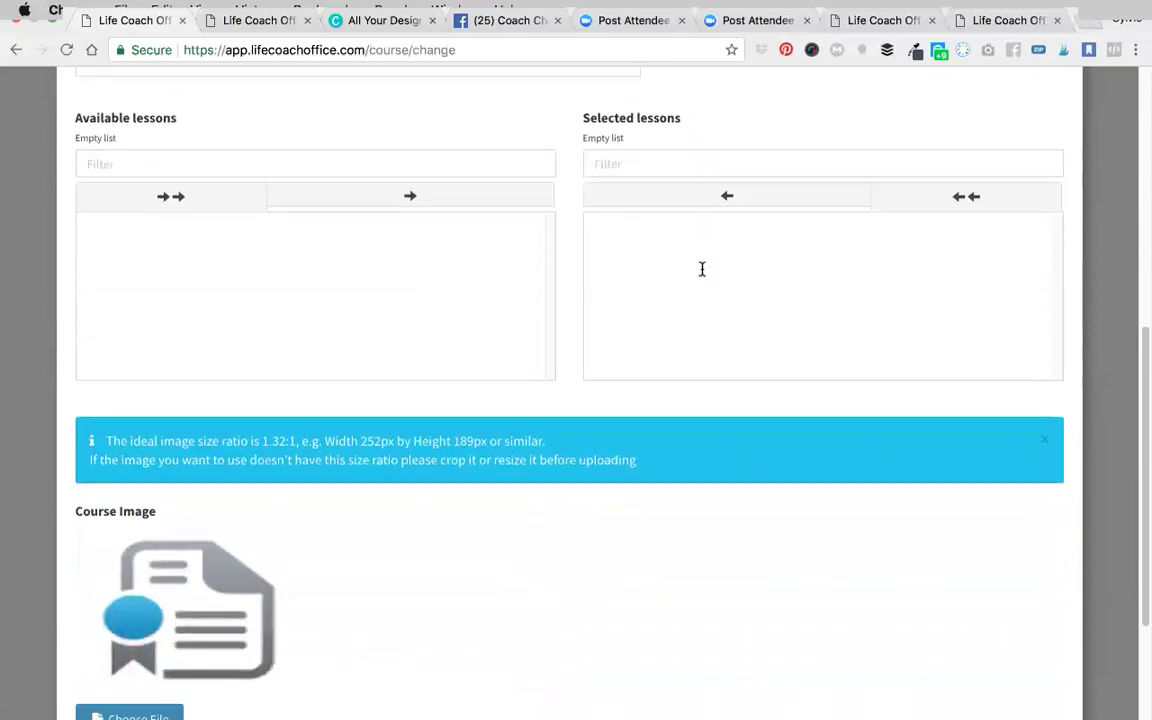
{"action": "scroll", "coordinate": [702, 269], "scroll_direction": "down", "scroll_amount": 1}
{"action": "scroll", "coordinate": [702, 275], "scroll_direction": "down", "scroll_amount": 2}
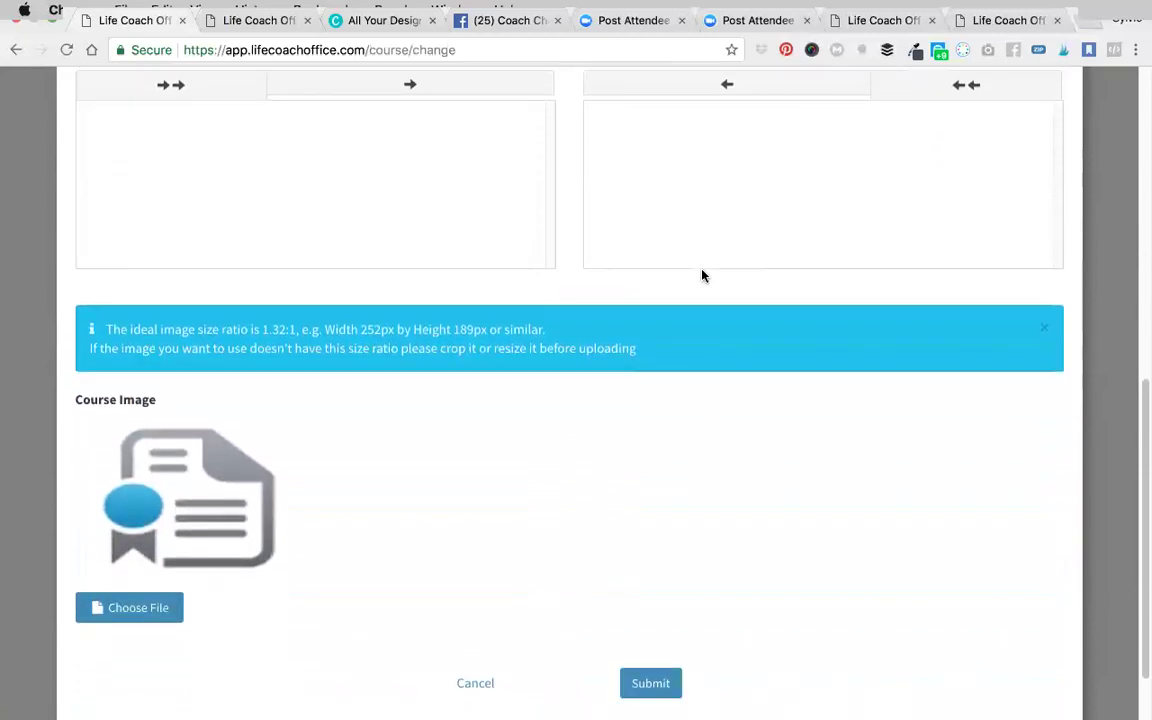
{"action": "scroll", "coordinate": [702, 276], "scroll_direction": "down", "scroll_amount": 2}
{"action": "scroll", "coordinate": [702, 276], "scroll_direction": "down", "scroll_amount": 1}
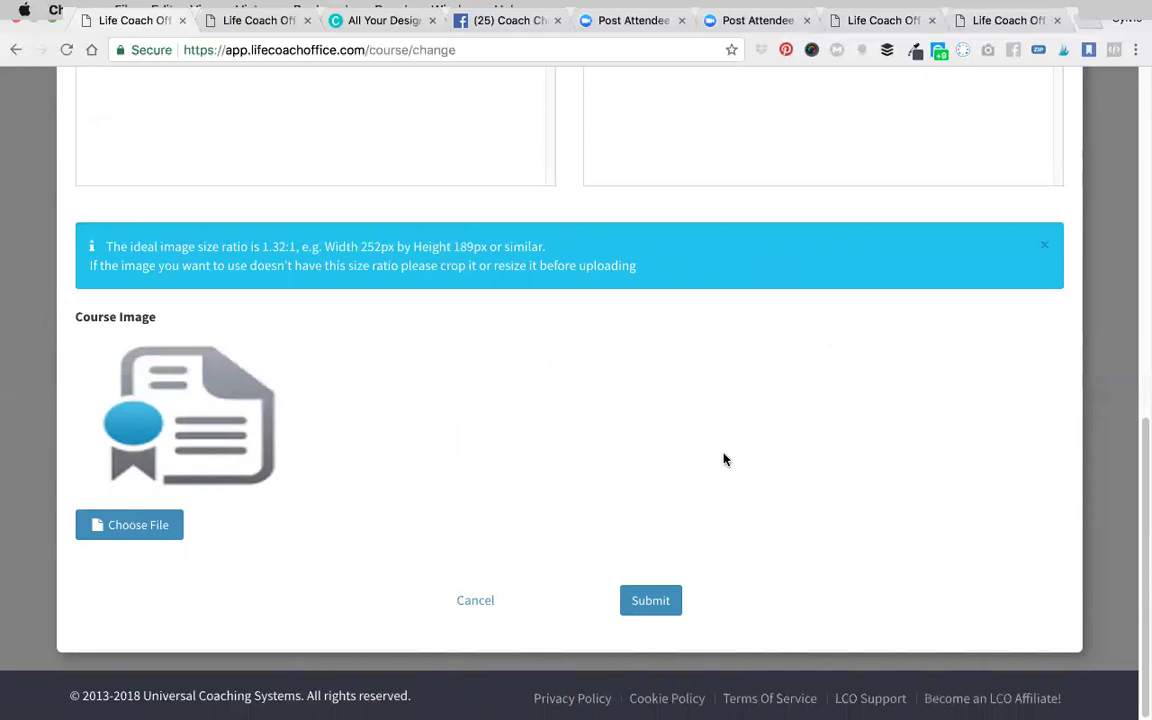
Choose Couch Image_Are You a Chronically ill Woman.png from Downloads as the course image
{"action": "left_click", "coordinate": [661, 604]}
{"action": "left_click", "coordinate": [120, 524]}
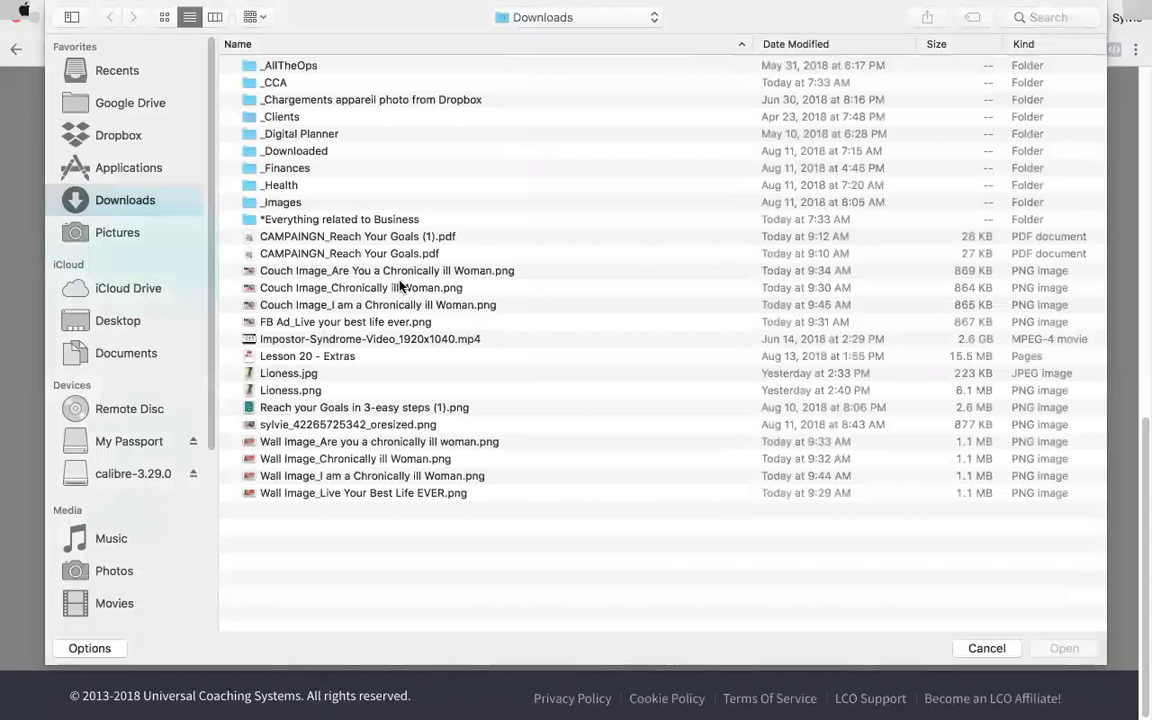
{"action": "left_click", "coordinate": [375, 270]}
{"action": "left_click", "coordinate": [1090, 649]}
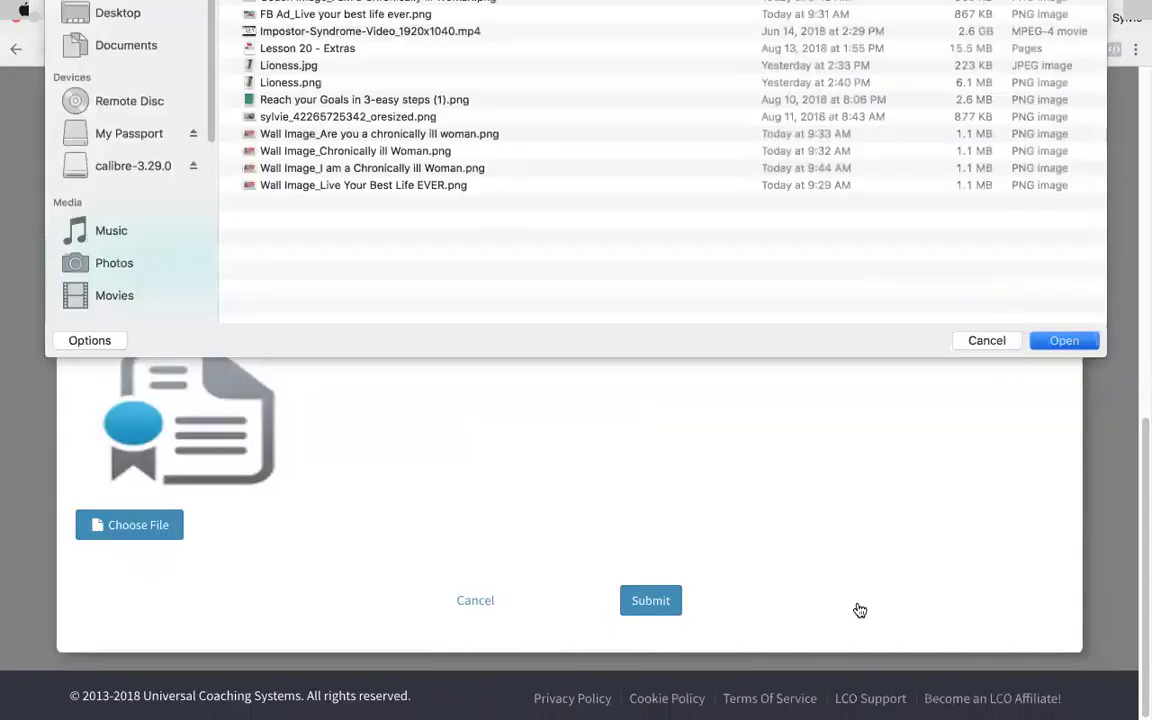
Enlarge the crop frame on the course image around the woman's portrait and try to submit the course
{"action": "scroll", "coordinate": [735, 588], "scroll_direction": "down", "scroll_amount": 5}
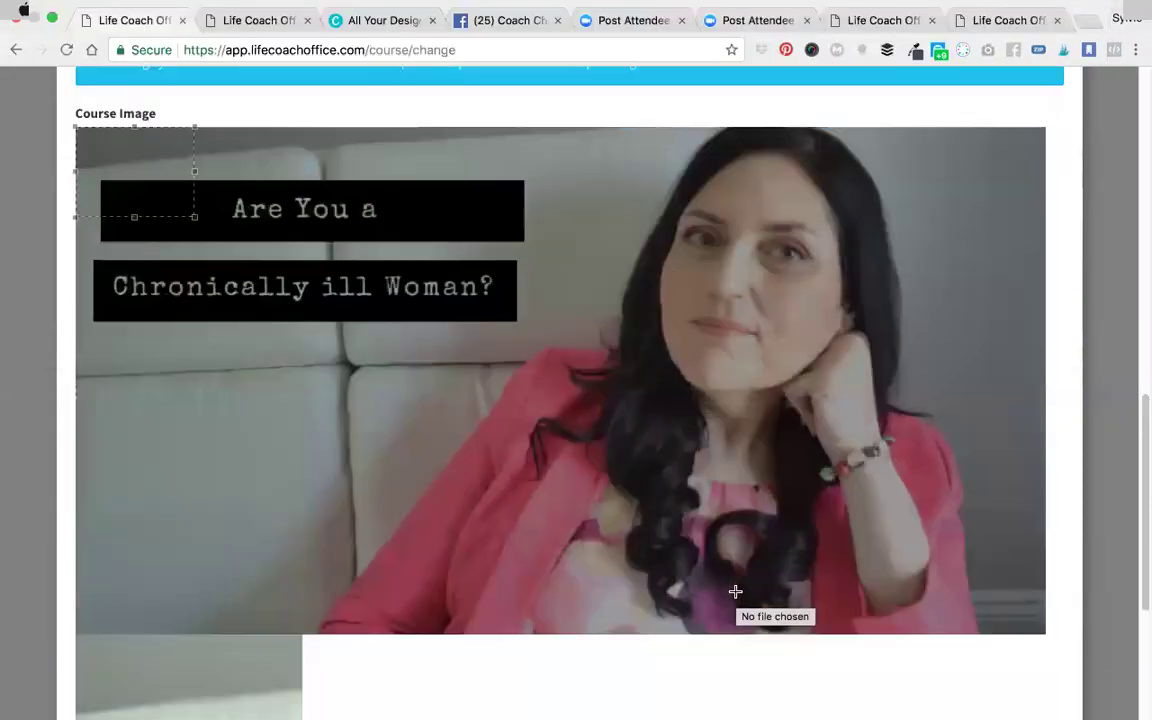
{"action": "scroll", "coordinate": [736, 596], "scroll_direction": "down", "scroll_amount": 1}
{"action": "scroll", "coordinate": [736, 596], "scroll_direction": "up", "scroll_amount": 1}
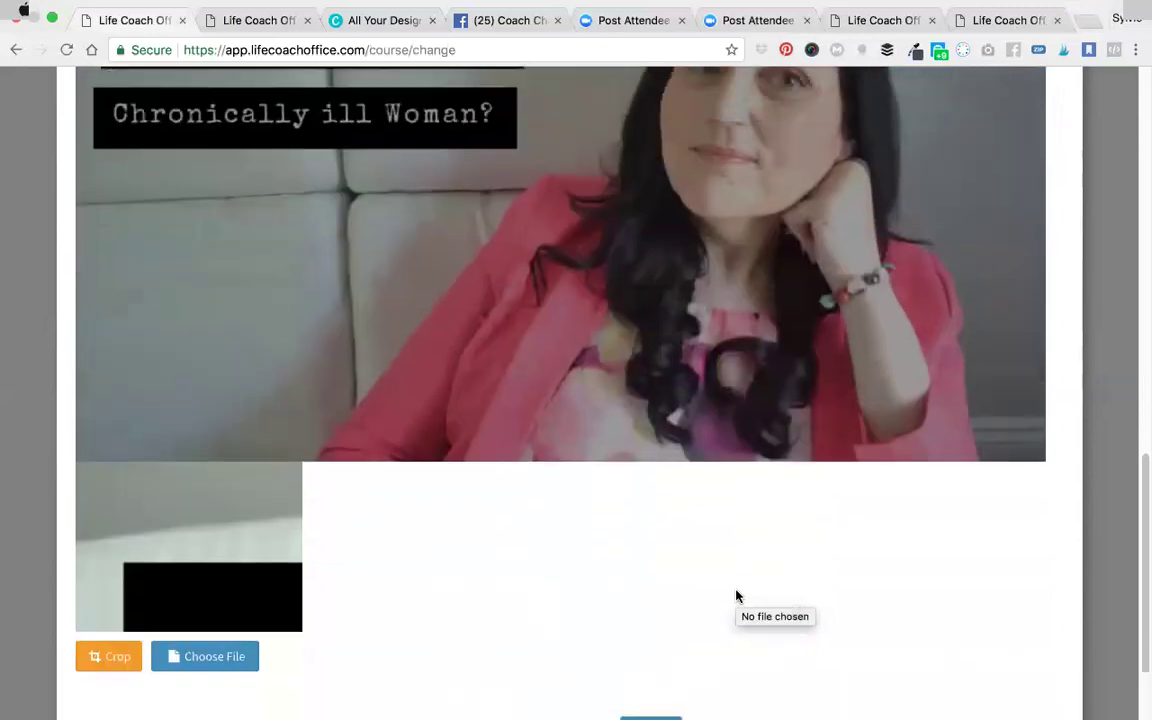
{"action": "scroll", "coordinate": [736, 596], "scroll_direction": "up", "scroll_amount": 2}
{"action": "scroll", "coordinate": [736, 596], "scroll_direction": "up", "scroll_amount": 2}
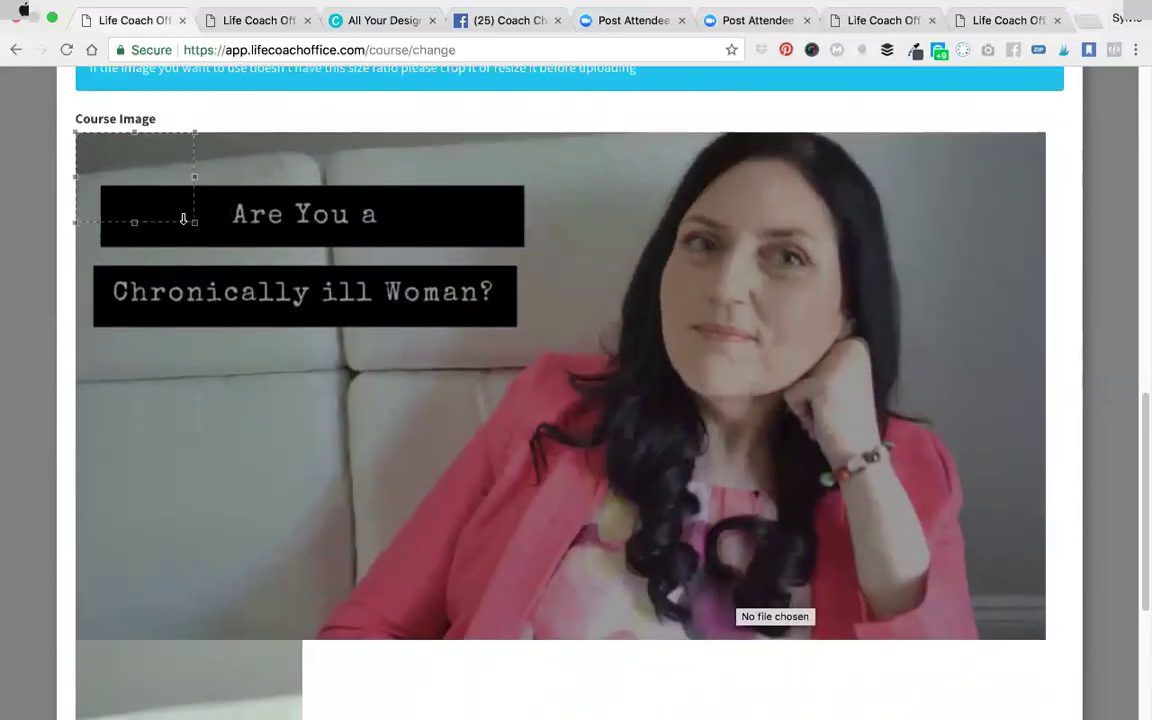
{"action": "left_click_drag", "start_coordinate": [154, 169], "coordinate": [1082, 650]}
{"action": "left_click_drag", "start_coordinate": [432, 380], "coordinate": [402, 382]}
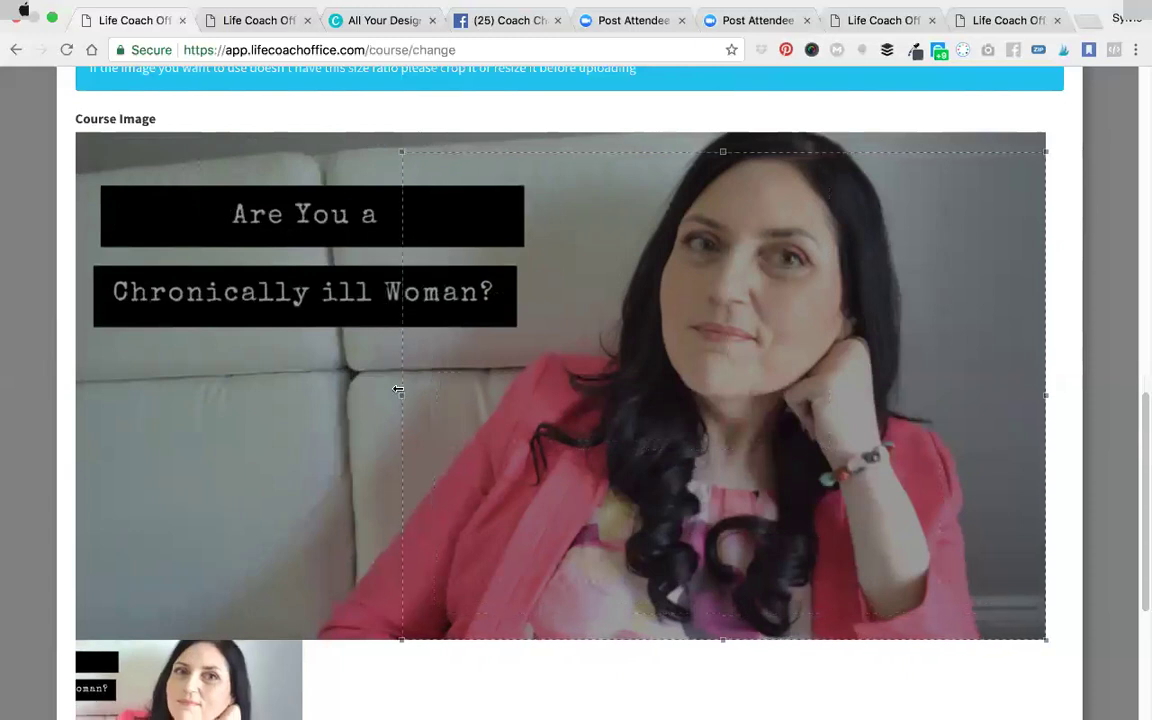
{"action": "left_click_drag", "start_coordinate": [440, 345], "coordinate": [530, 314]}
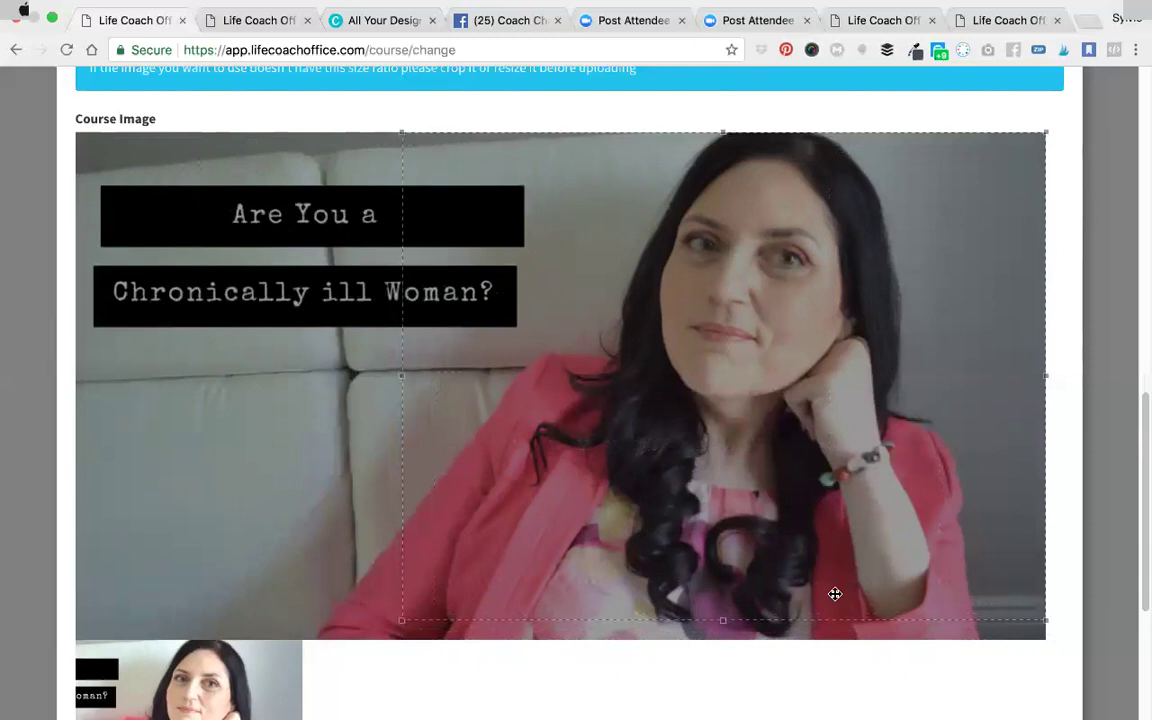
{"action": "scroll", "coordinate": [833, 594], "scroll_direction": "down", "scroll_amount": 3}
{"action": "left_click_drag", "start_coordinate": [792, 252], "coordinate": [792, 270]}
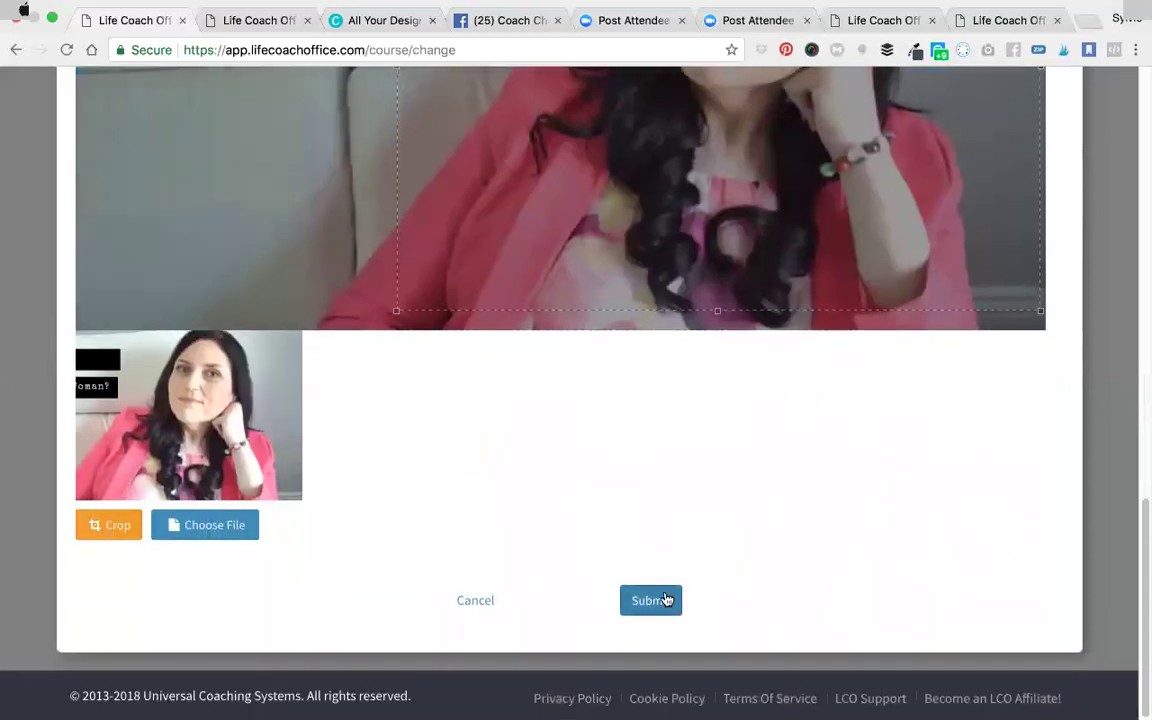
{"action": "left_click", "coordinate": [674, 601]}
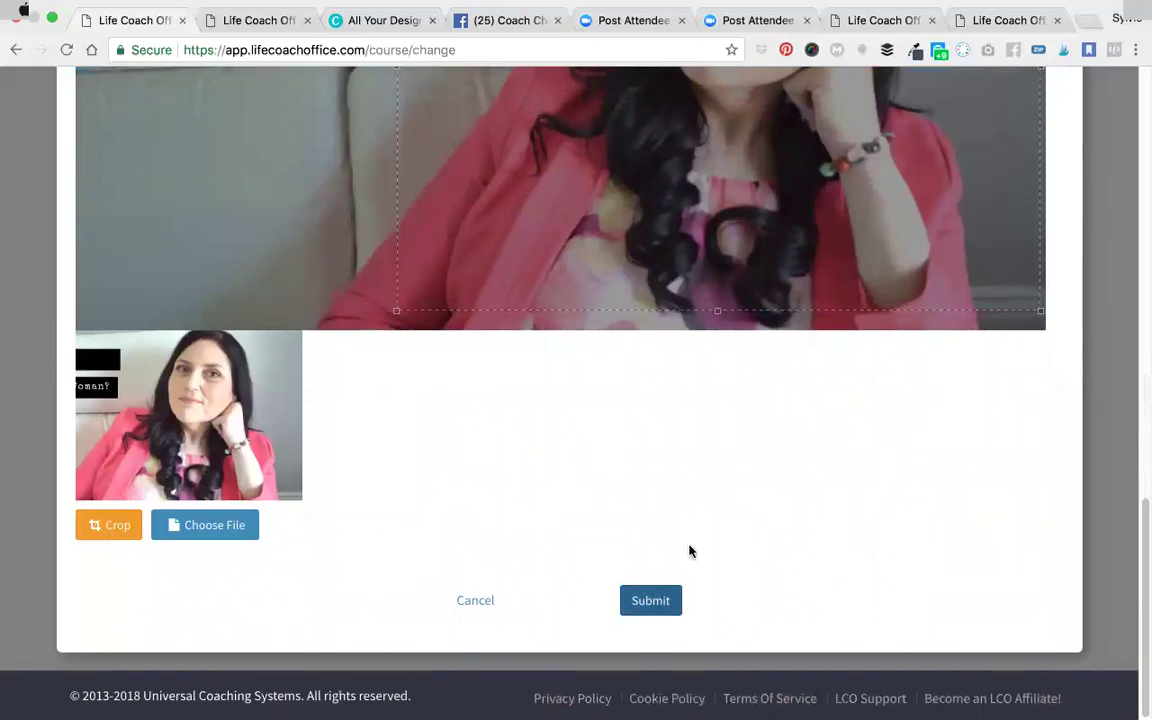
Move the crop frame flush with the course image's top and right edges and submit the new course
{"action": "scroll", "coordinate": [689, 548], "scroll_direction": "up", "scroll_amount": 5}
{"action": "scroll", "coordinate": [725, 500], "scroll_direction": "down", "scroll_amount": 1}
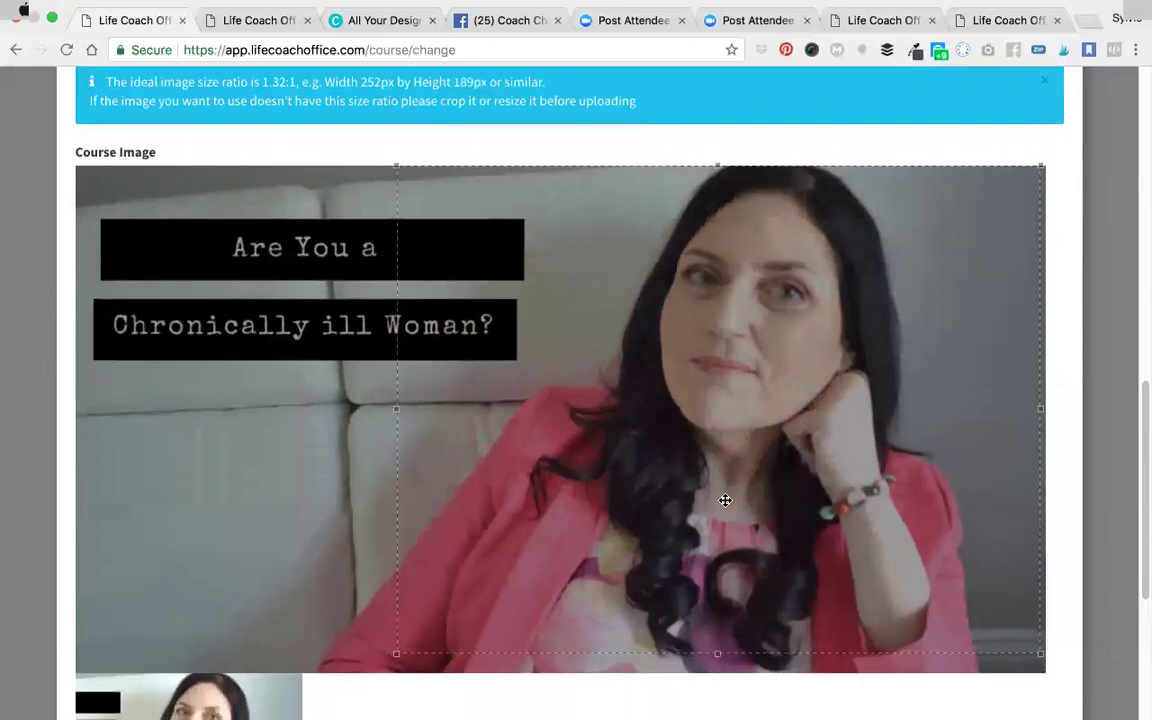
{"action": "scroll", "coordinate": [379, 484], "scroll_direction": "down", "scroll_amount": 1}
{"action": "left_click_drag", "start_coordinate": [379, 484], "coordinate": [237, 445]}
{"action": "left_click_drag", "start_coordinate": [410, 423], "coordinate": [607, 345]}
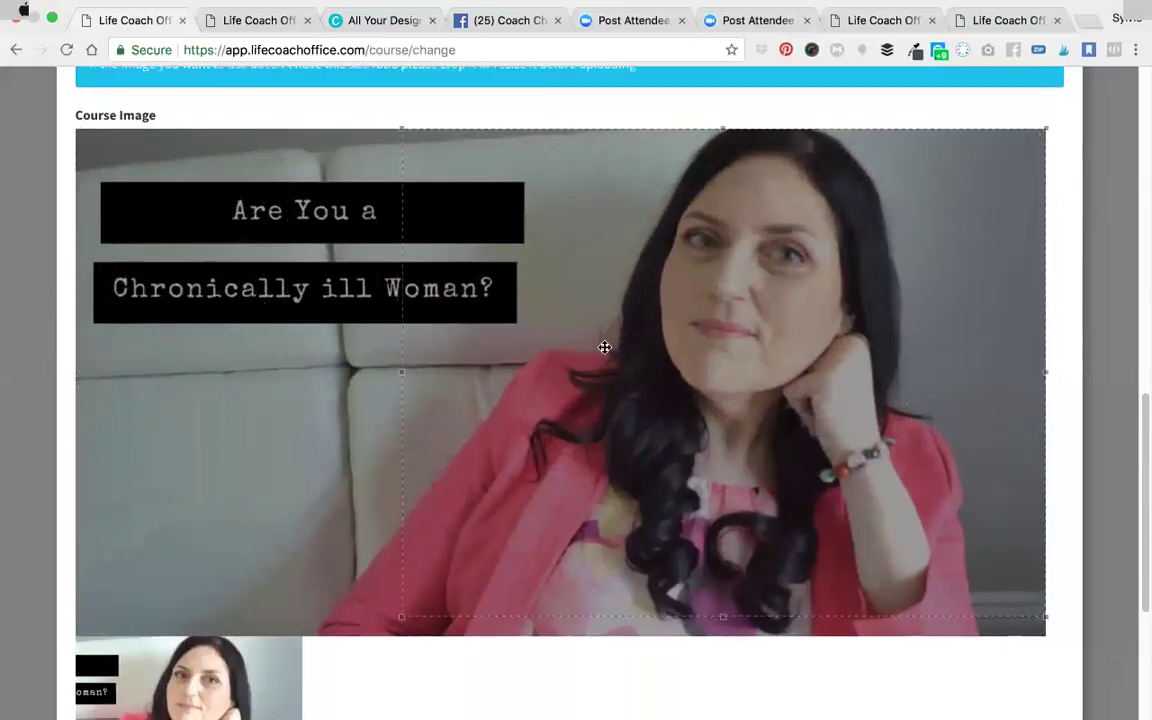
{"action": "scroll", "coordinate": [568, 527], "scroll_direction": "down", "scroll_amount": 3}
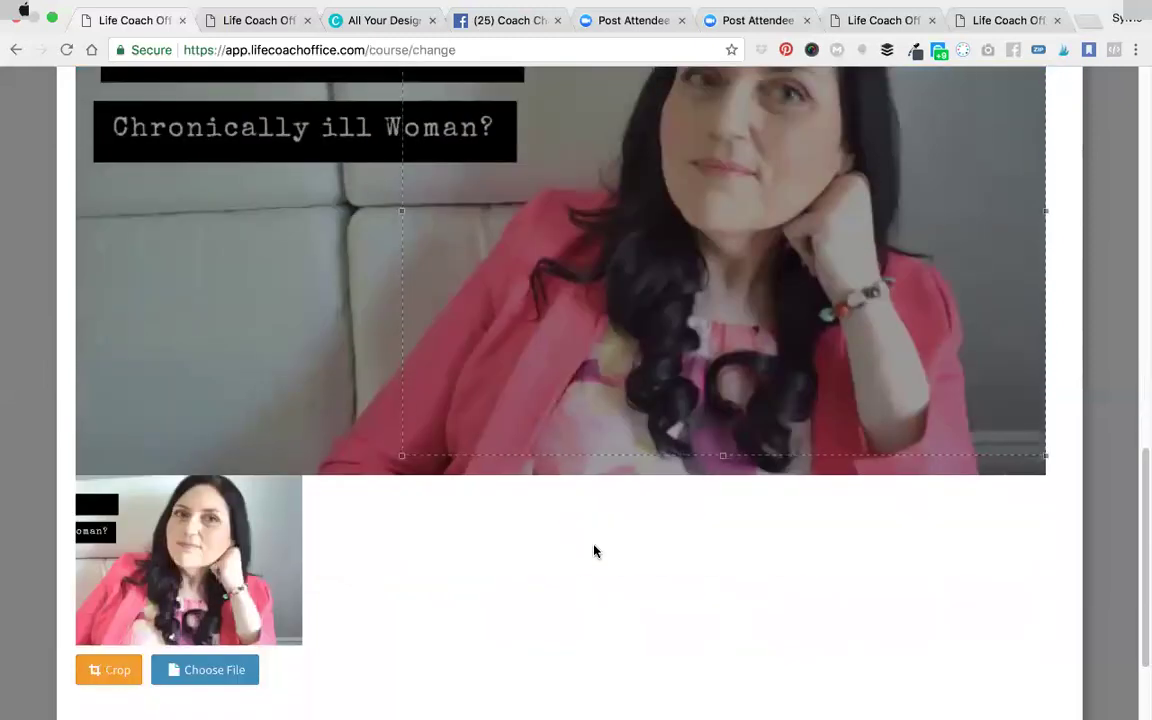
{"action": "scroll", "coordinate": [630, 597], "scroll_direction": "down", "scroll_amount": 1}
{"action": "scroll", "coordinate": [630, 597], "scroll_direction": "down", "scroll_amount": 3}
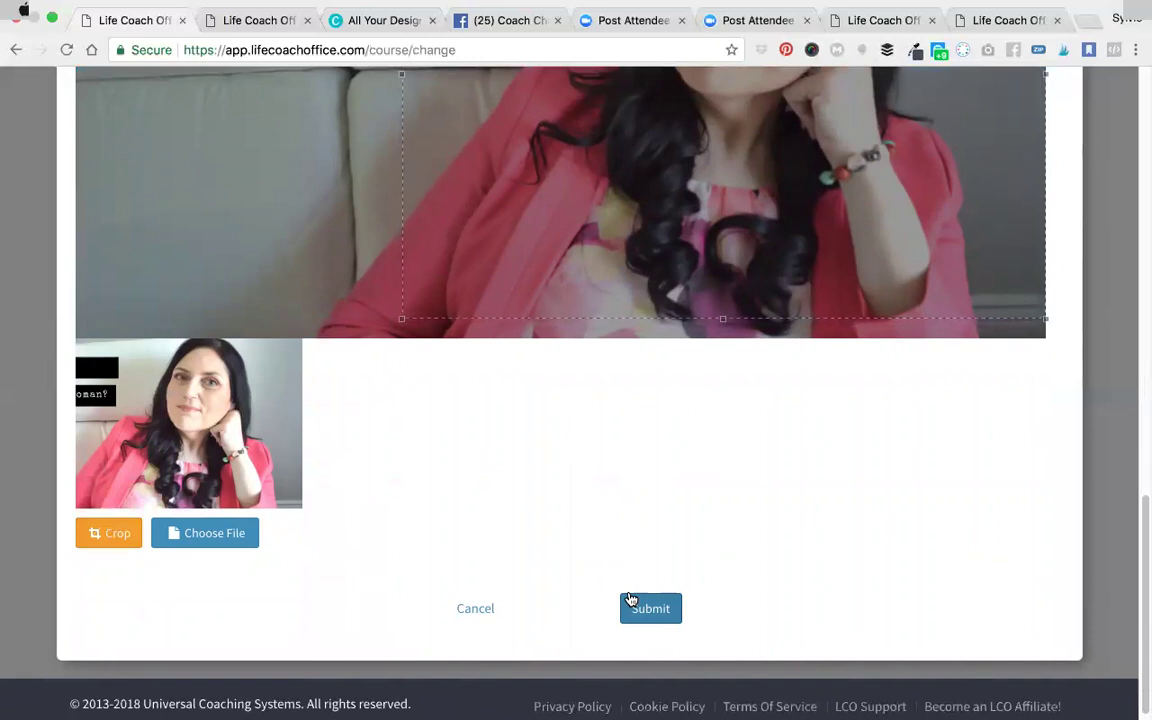
{"action": "left_click", "coordinate": [655, 611]}
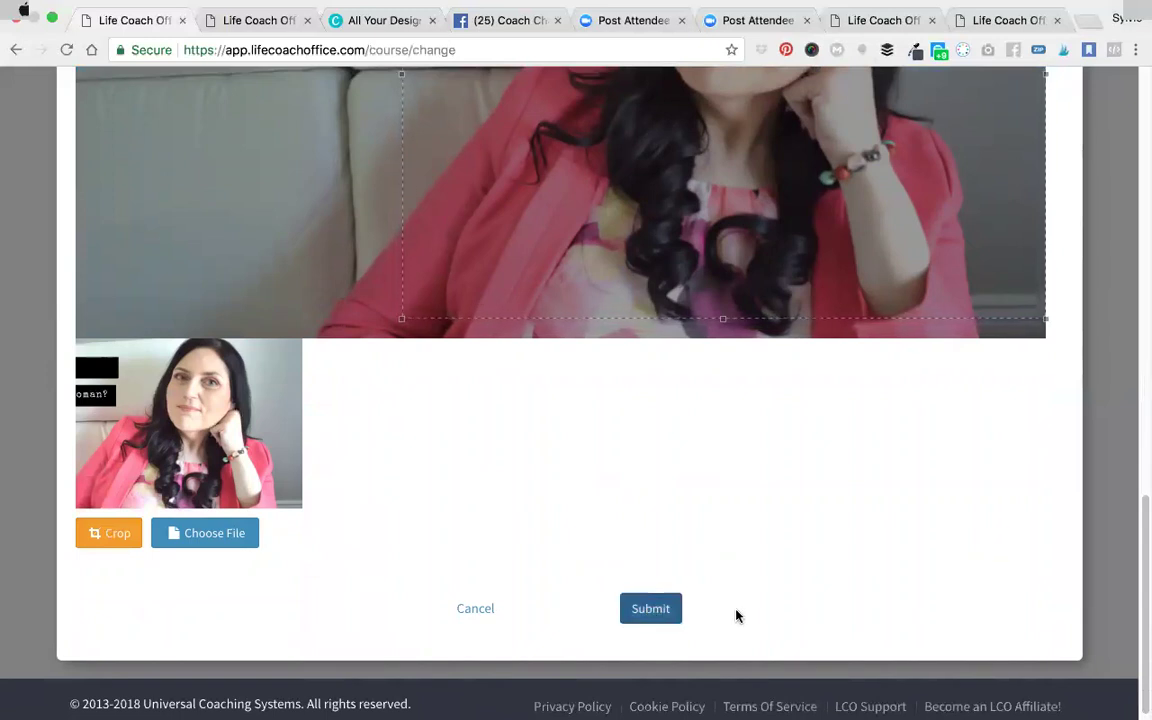
{"action": "scroll", "coordinate": [704, 515], "scroll_direction": "up", "scroll_amount": 3}
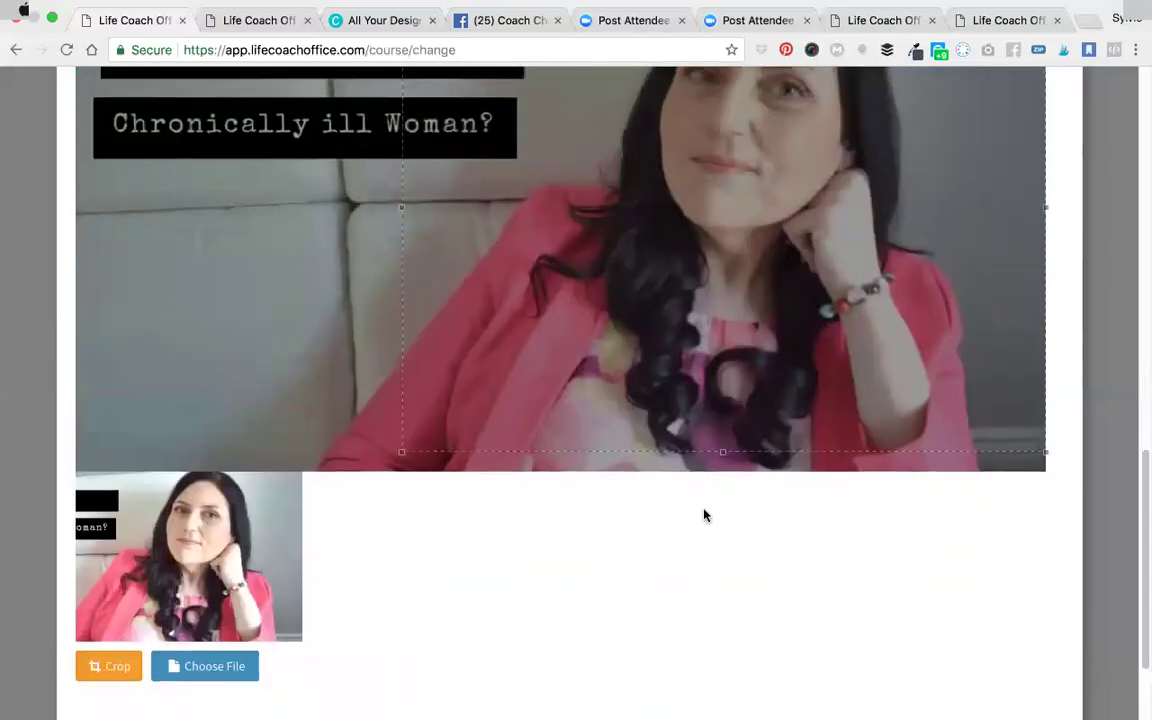
{"action": "scroll", "coordinate": [704, 515], "scroll_direction": "down", "scroll_amount": 3}
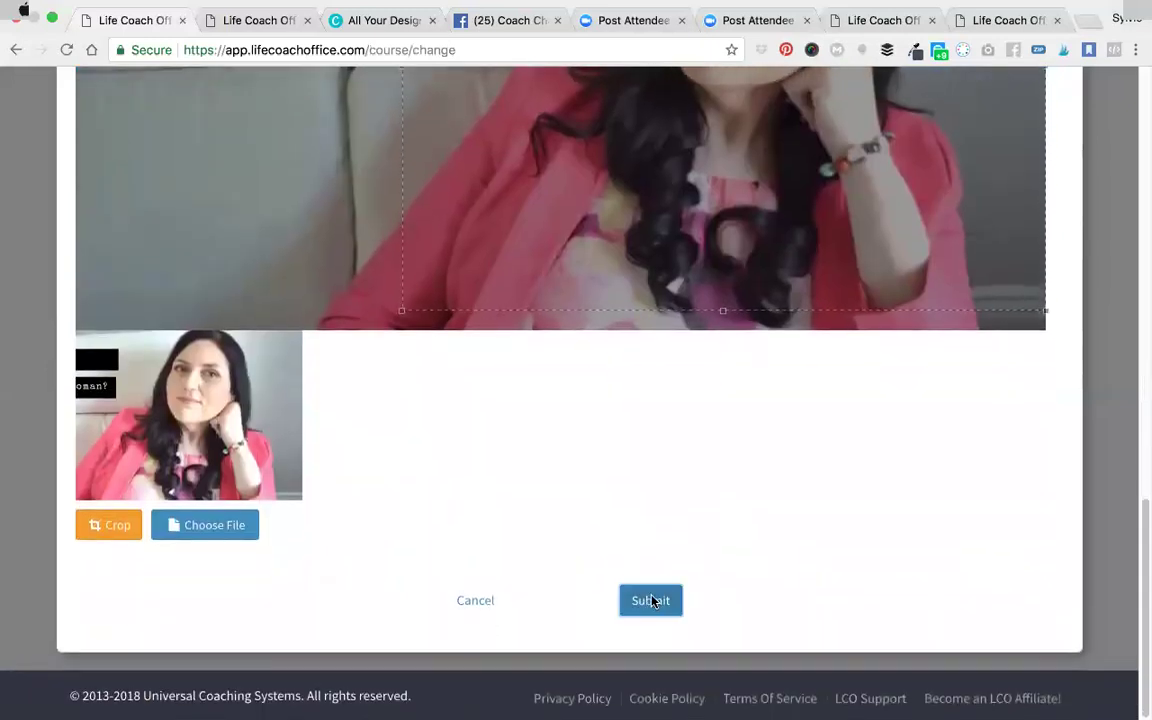
{"action": "left_click", "coordinate": [650, 600]}
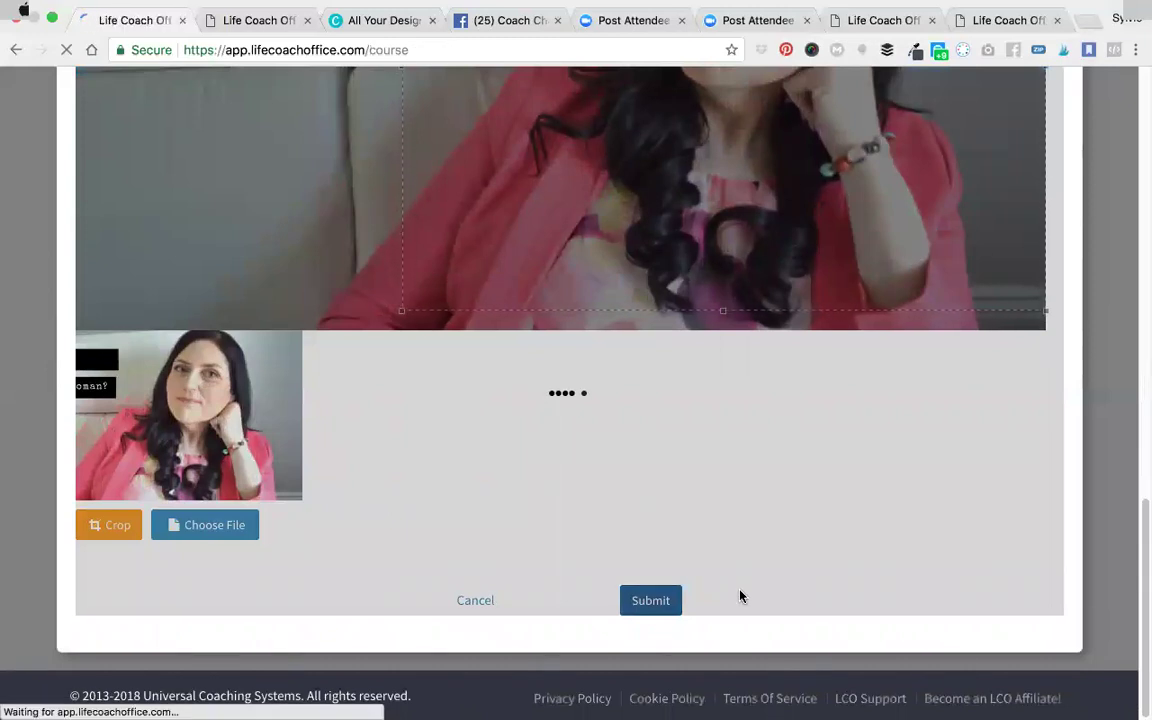
Open the Spoonie Lady Boss Program course from the Classroom's course list
{"action": "scroll", "coordinate": [740, 596], "scroll_direction": "down", "scroll_amount": 2}
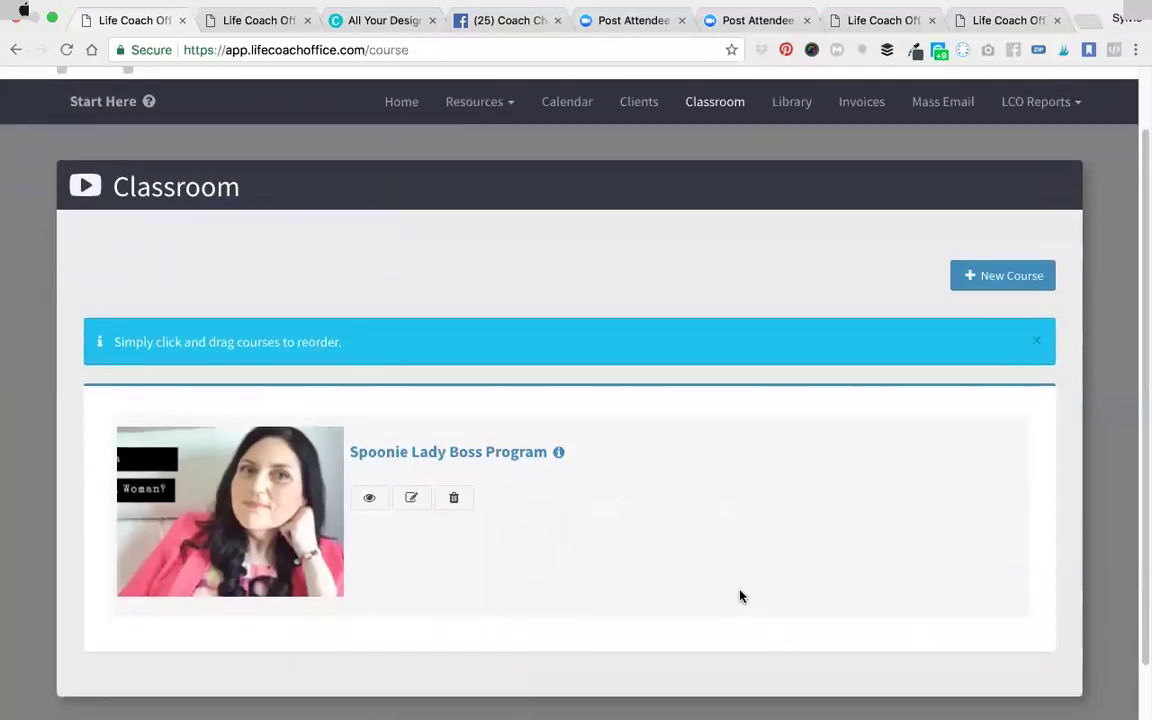
{"action": "scroll", "coordinate": [740, 596], "scroll_direction": "down", "scroll_amount": 2}
{"action": "scroll", "coordinate": [740, 596], "scroll_direction": "up", "scroll_amount": 3}
{"action": "scroll", "coordinate": [740, 596], "scroll_direction": "down", "scroll_amount": 3}
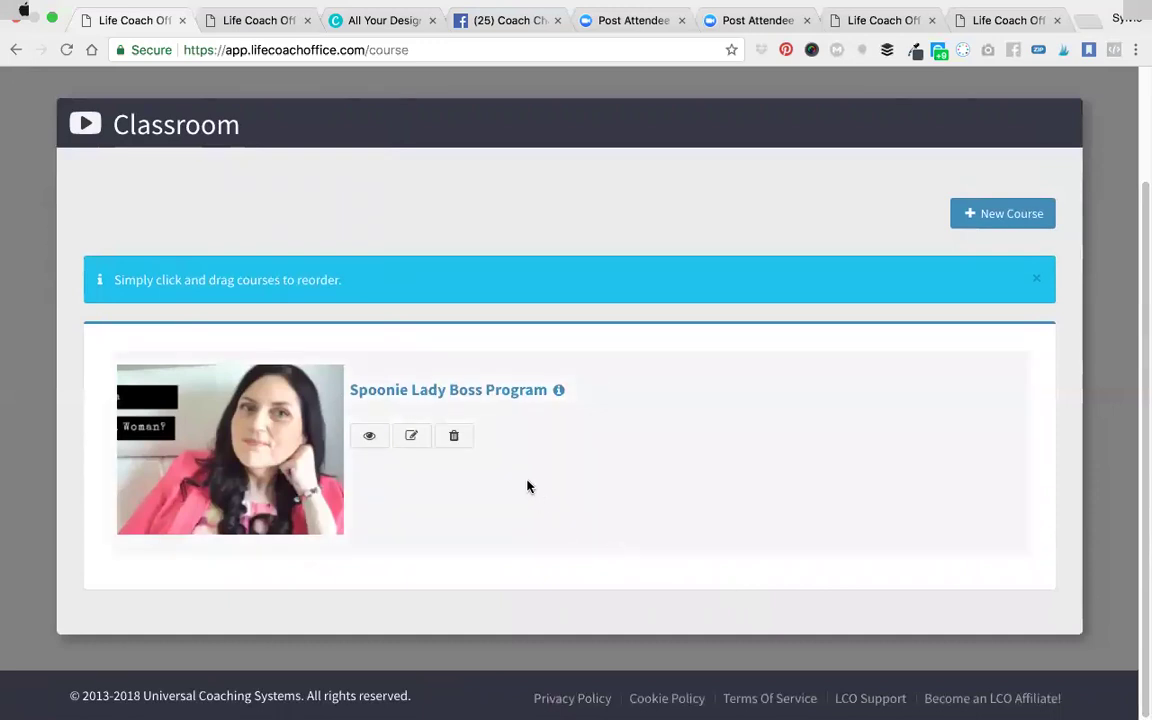
{"action": "mouse_move", "coordinate": [560, 394]}
{"action": "left_click", "coordinate": [465, 394]}
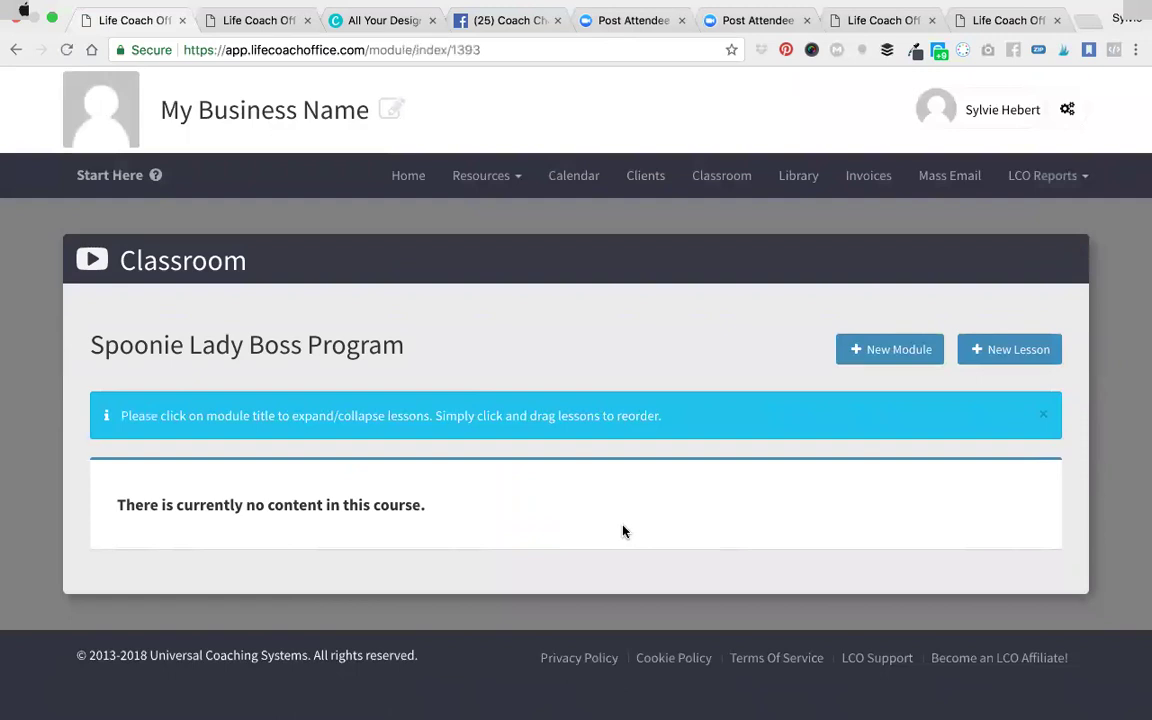
Add a module titled Module no1 to the course, visible only to Spoonie Lady Boss Group - 1
{"action": "left_click", "coordinate": [873, 355]}
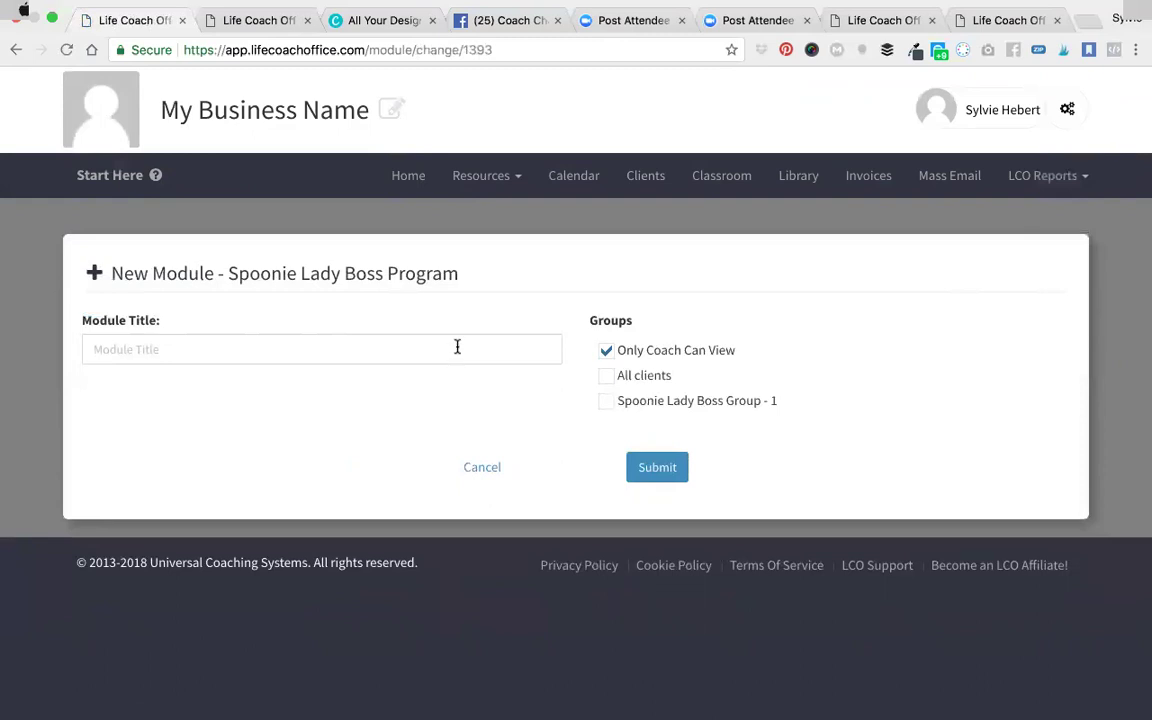
{"action": "left_click", "coordinate": [457, 347]}
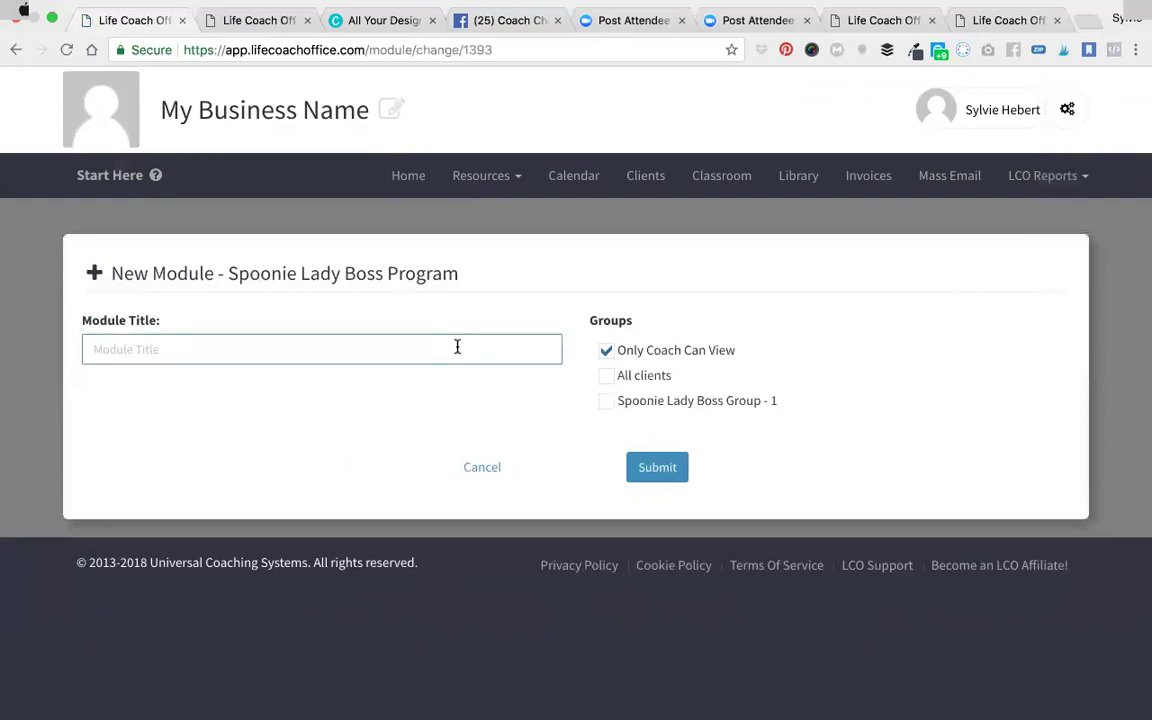
{"action": "type", "text": "Module no1"}
{"action": "left_click", "coordinate": [607, 402]}
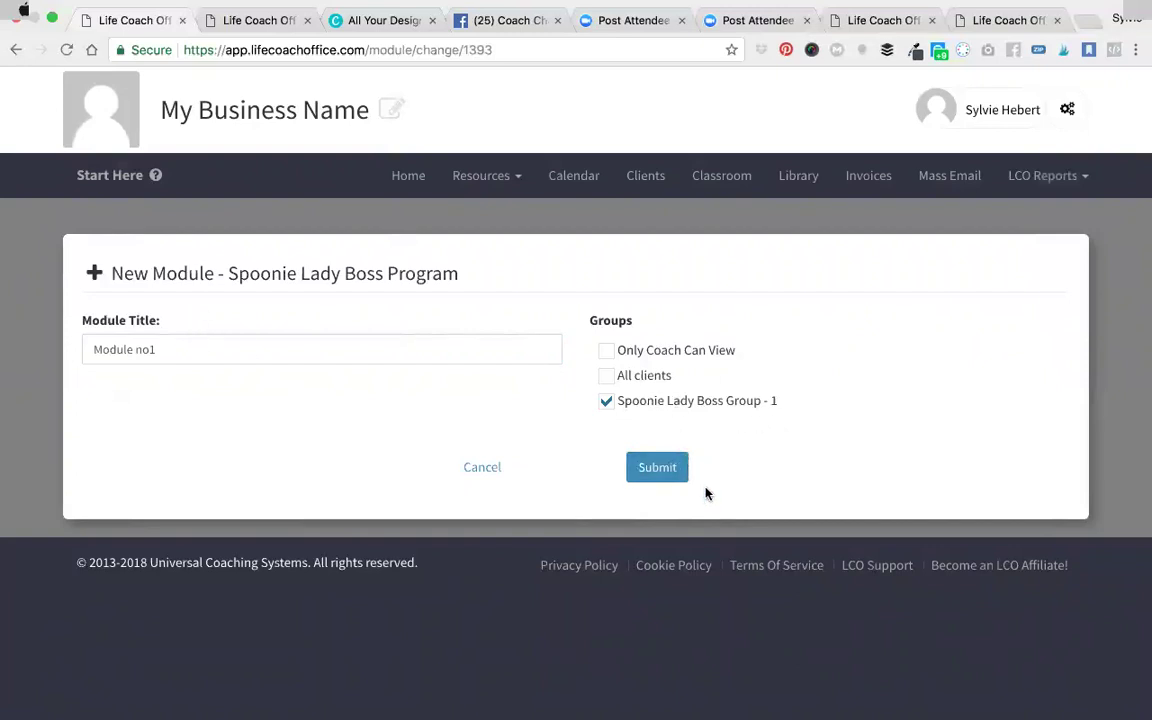
{"action": "left_click", "coordinate": [656, 472]}
{"action": "left_click", "coordinate": [657, 468]}
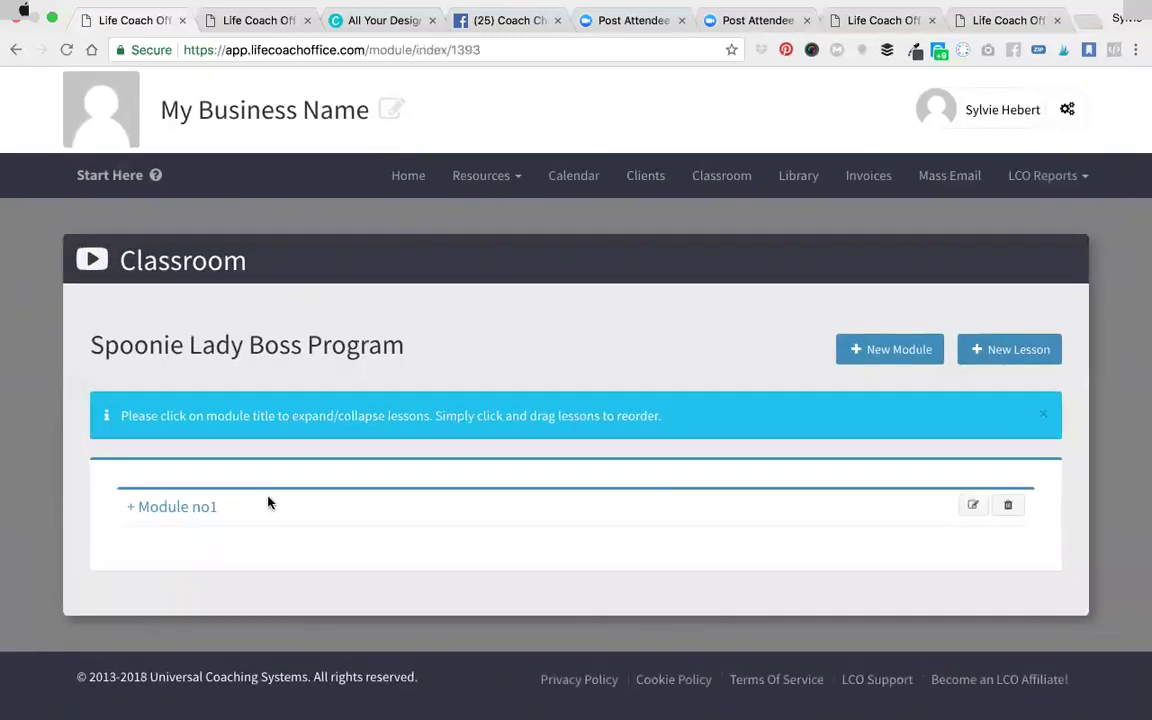
Expand Module no1 and start a new lesson titled Lesson no 1
{"action": "left_click", "coordinate": [188, 513]}
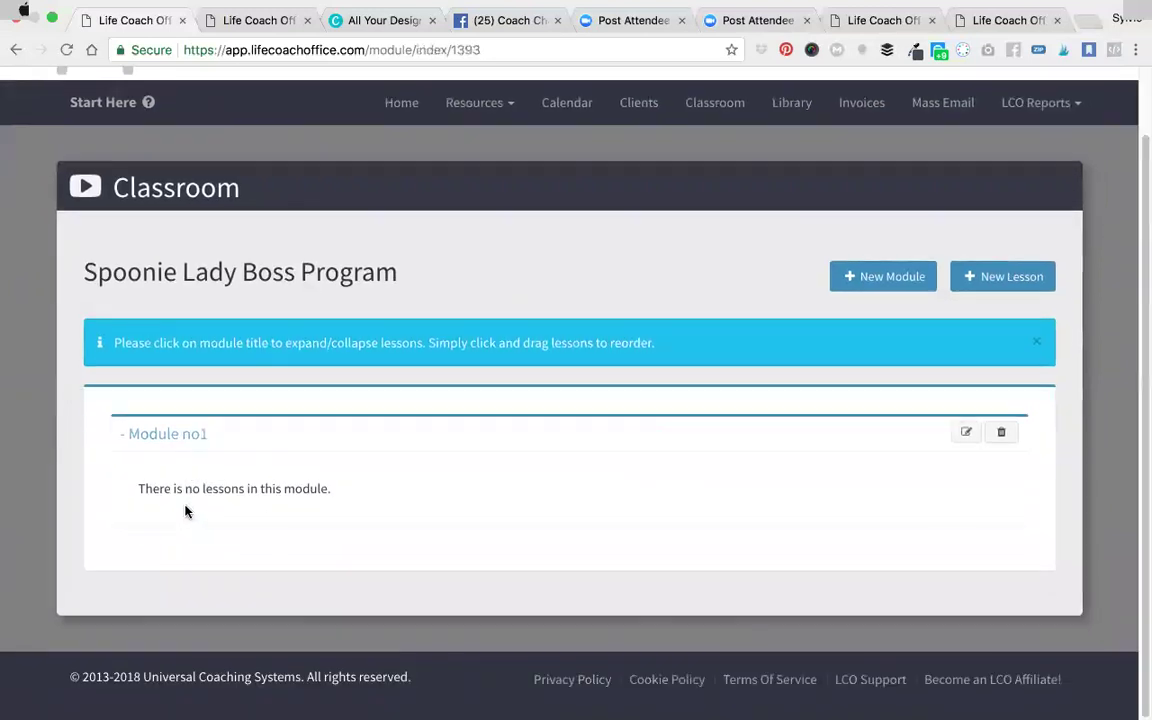
{"action": "left_click", "coordinate": [1016, 277]}
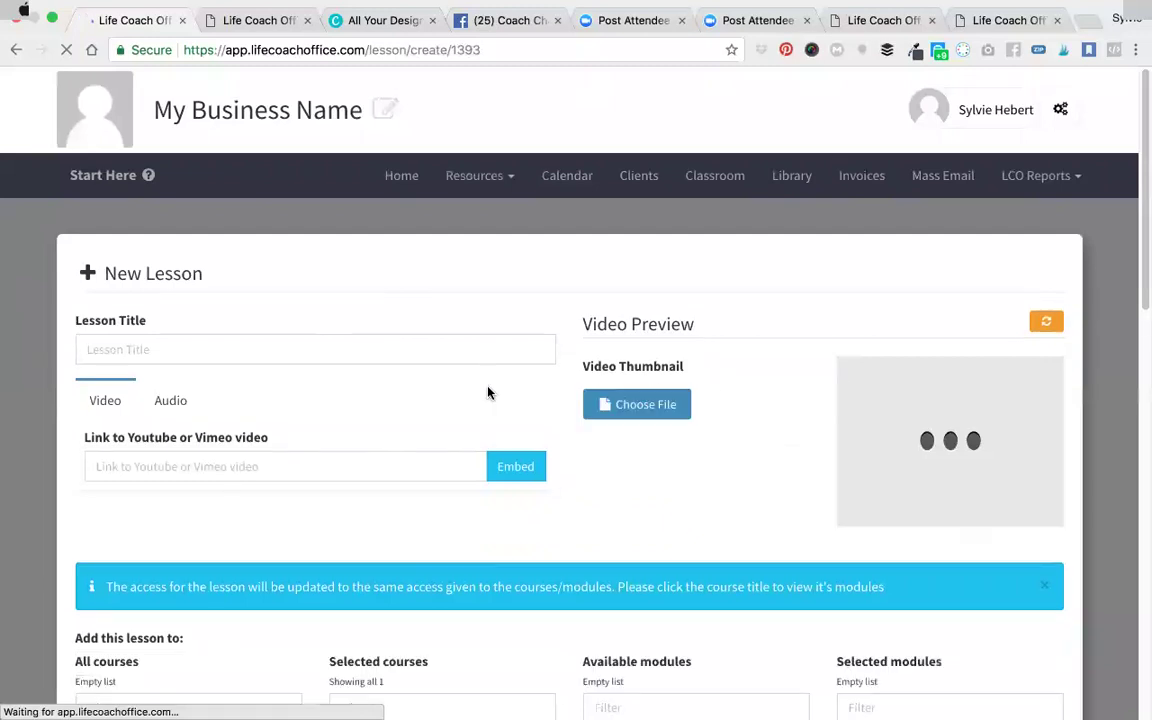
{"action": "left_click", "coordinate": [488, 349]}
{"action": "type", "text": "Lesson no 1"}
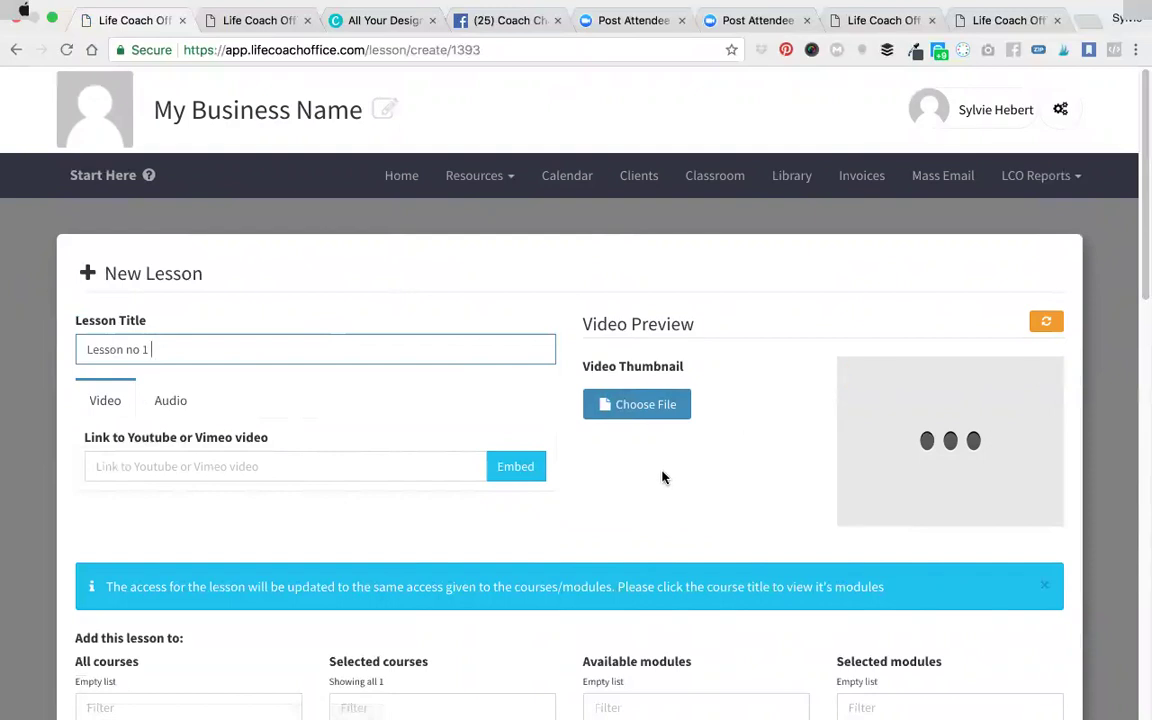
View the lesson's Audio upload options and return to the Youtube or Vimeo video link field
{"action": "scroll", "coordinate": [677, 474], "scroll_direction": "down", "scroll_amount": 1}
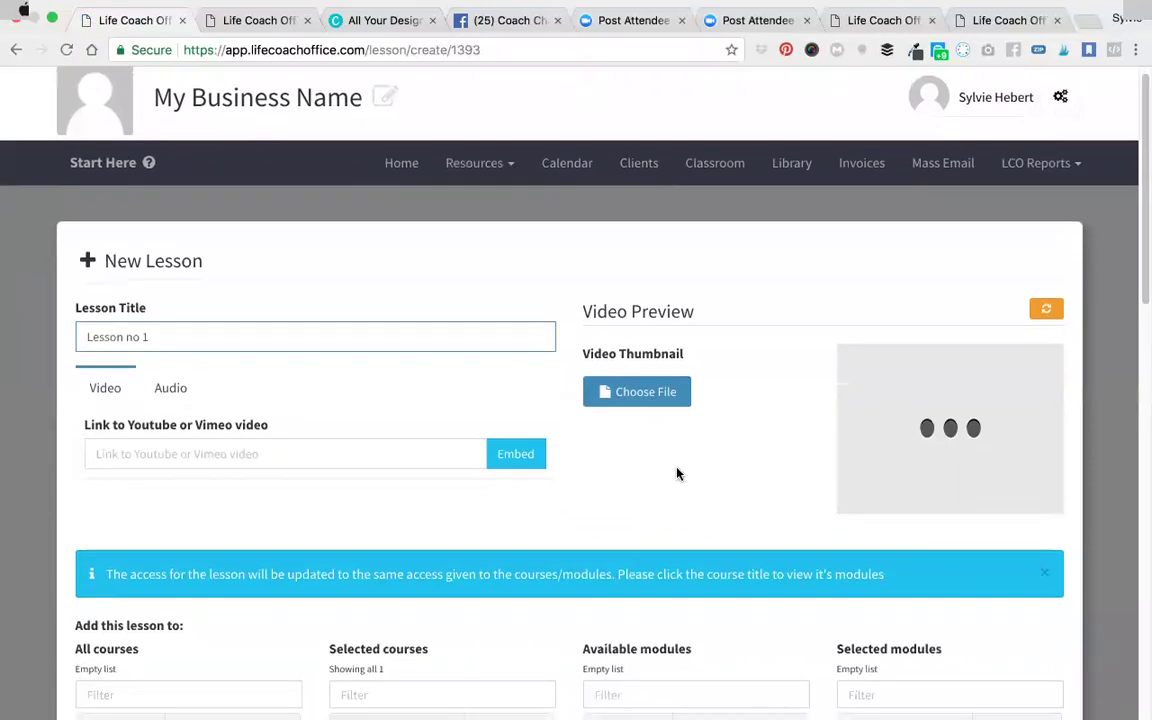
{"action": "left_click", "coordinate": [171, 390]}
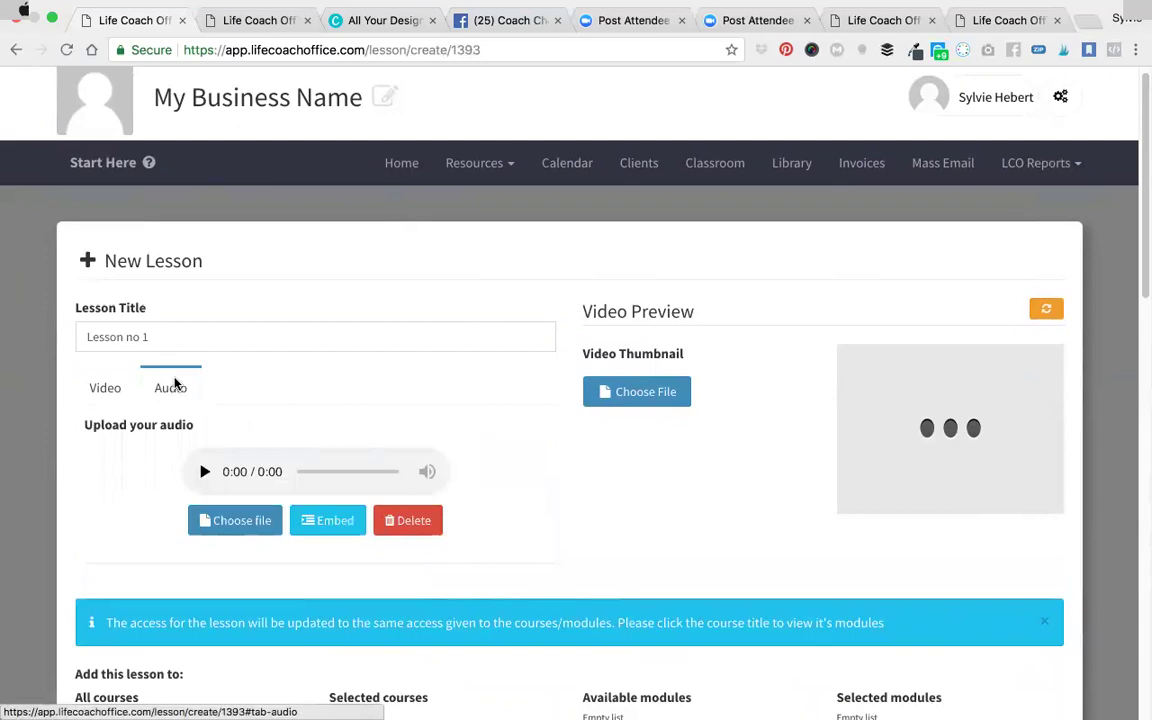
{"action": "left_click", "coordinate": [106, 392]}
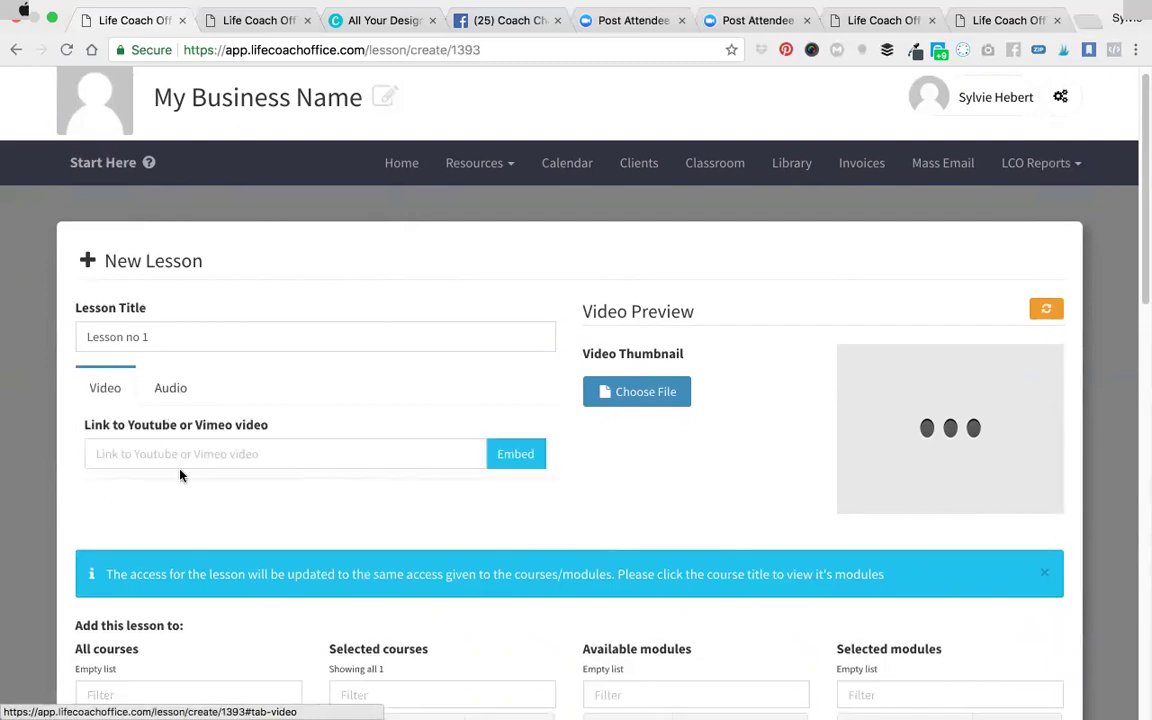
{"action": "left_click", "coordinate": [207, 460]}
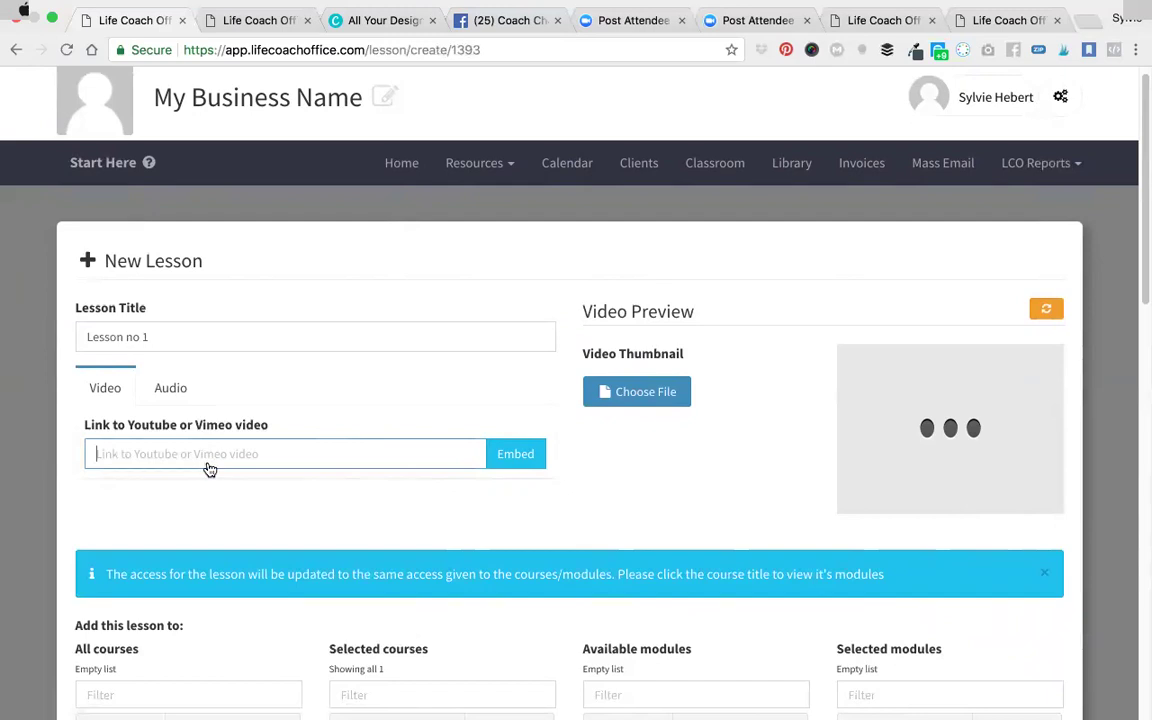
Open Youtube.com in a new browser tab and go to the signed-in account's own channel
{"action": "key", "text": "super+Tab"}
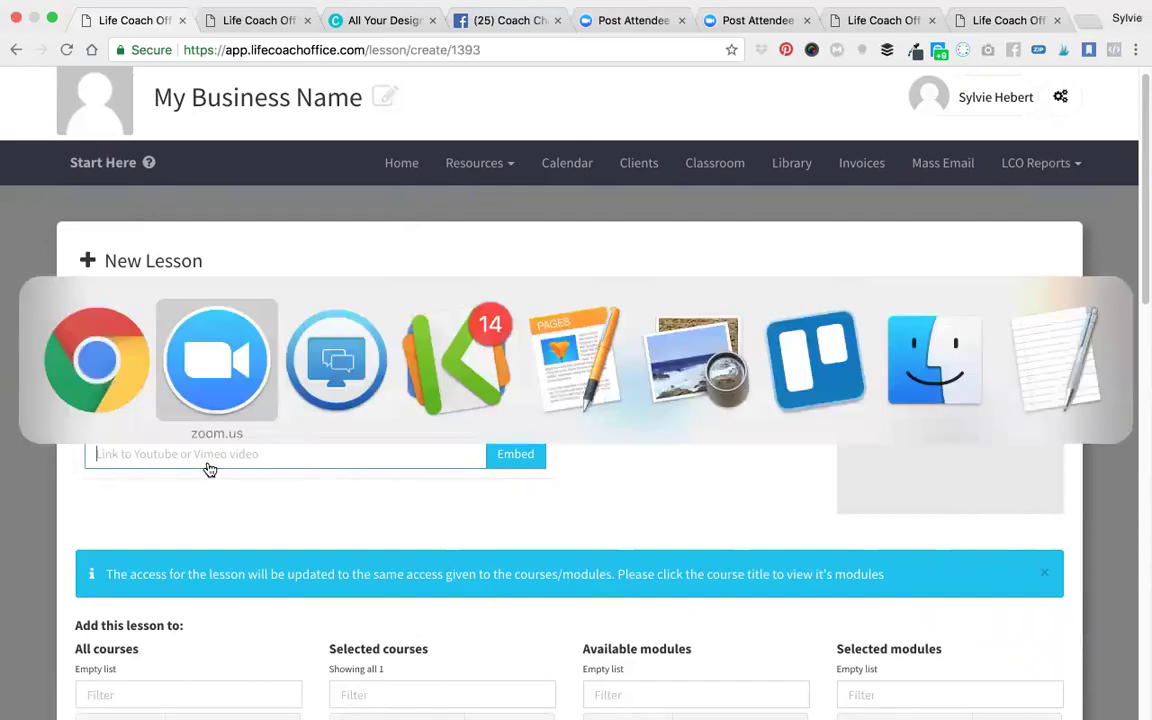
{"action": "key", "text": "super+Tab"}
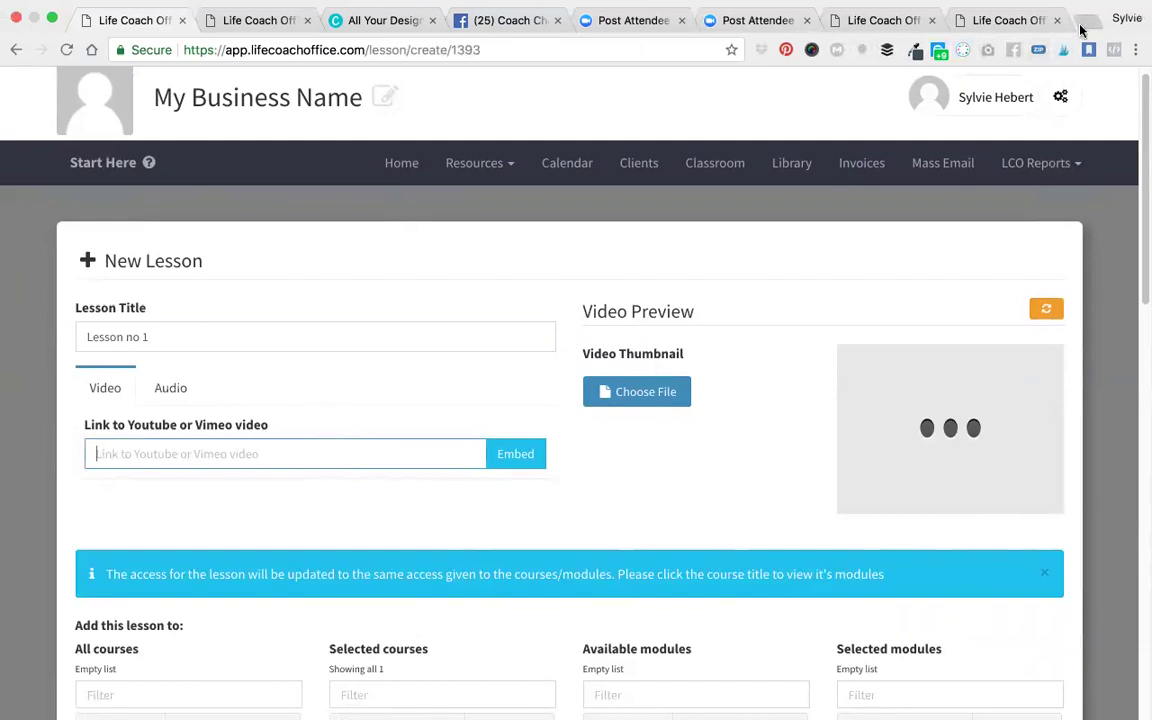
{"action": "left_click", "coordinate": [1083, 24]}
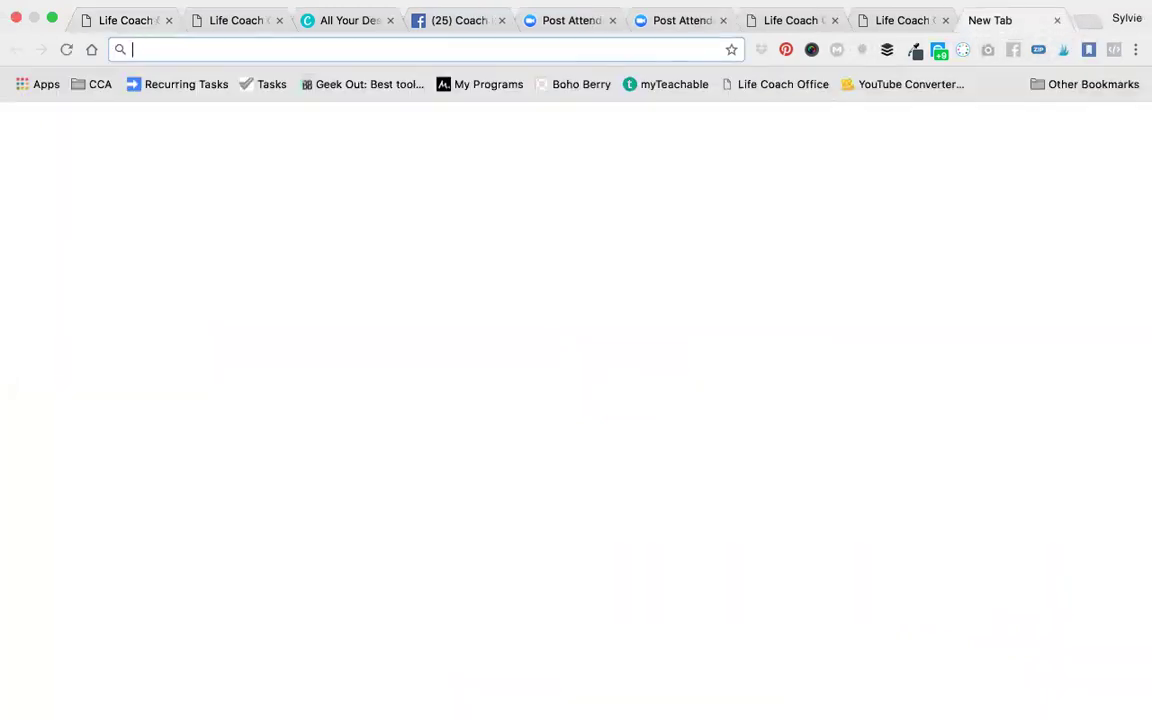
{"action": "type", "text": "Youtube.com"}
{"action": "key", "text": "Return"}
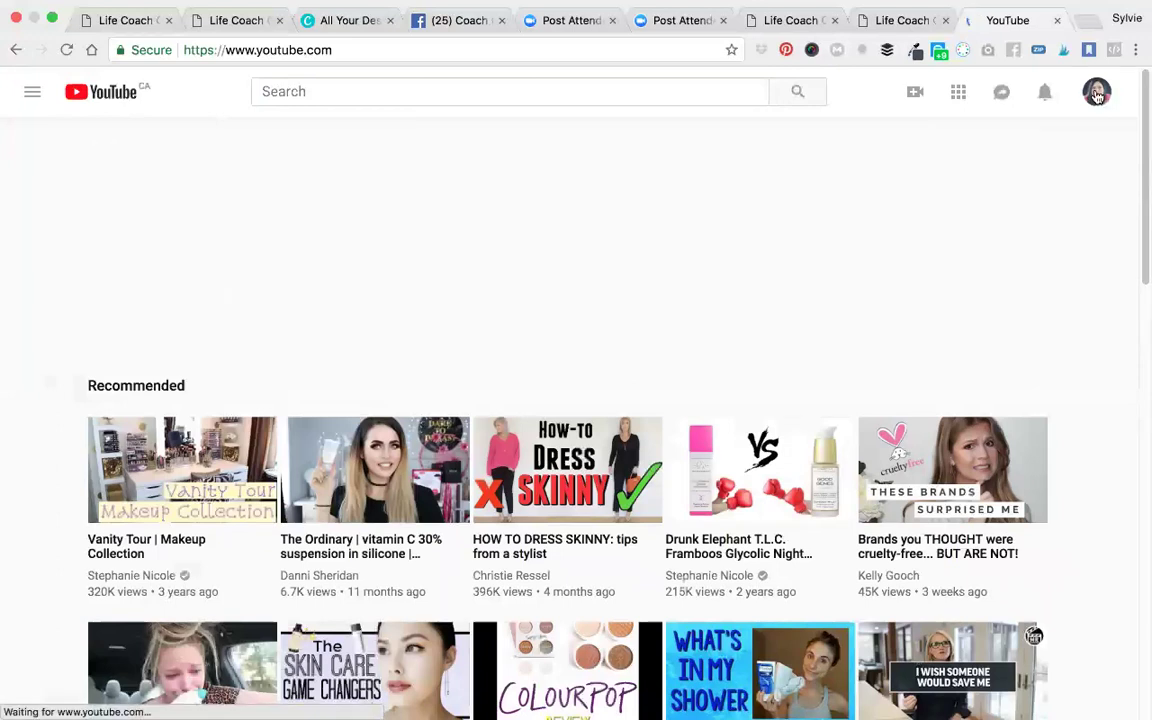
{"action": "left_click", "coordinate": [1097, 93]}
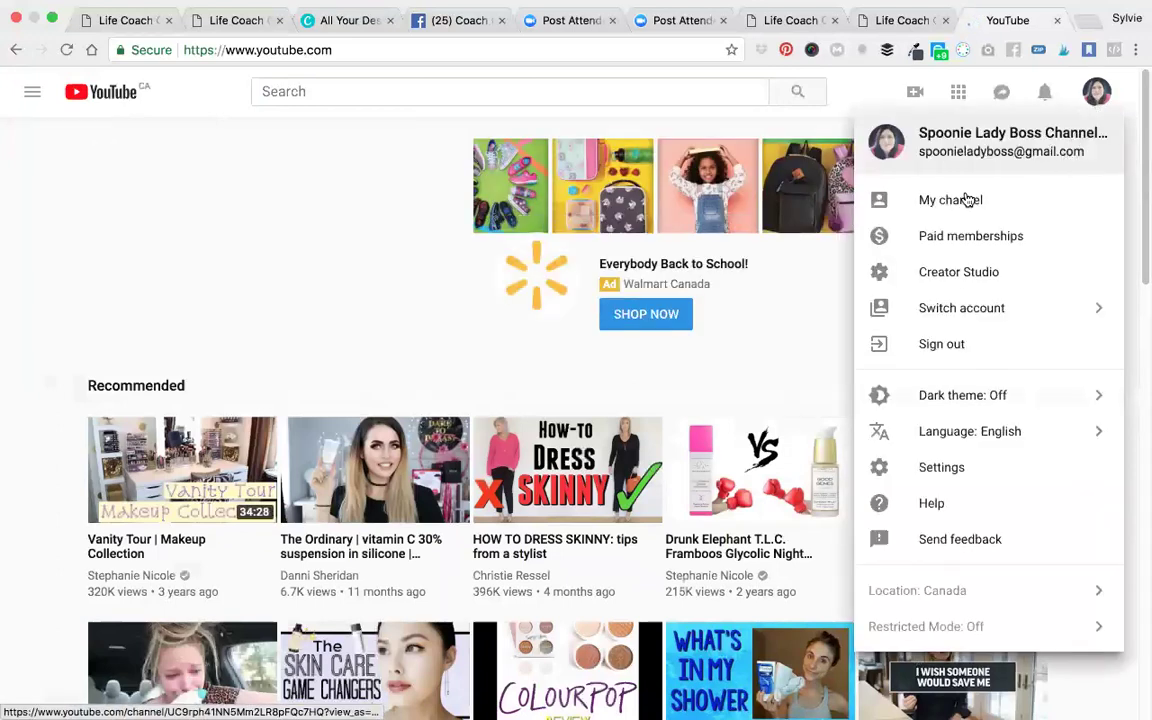
{"action": "left_click", "coordinate": [968, 200]}
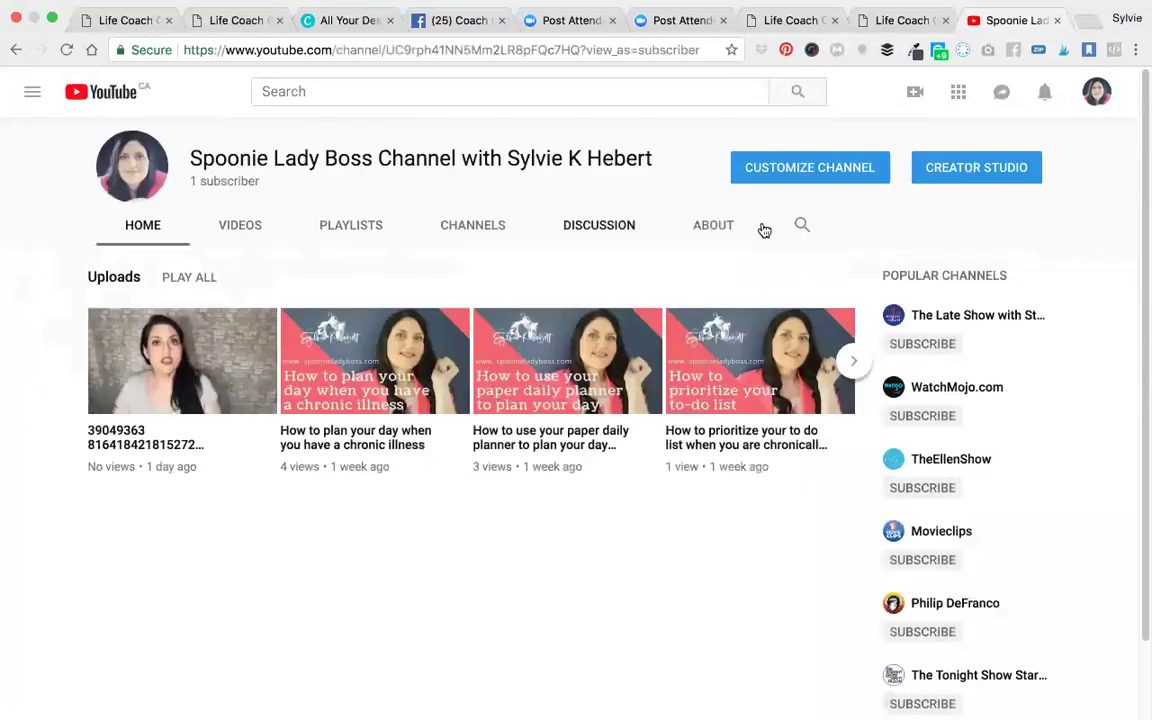
Open the video "How to plan your day when you have a chronic illness" for editing in Creator Studio
{"action": "left_click", "coordinate": [987, 183]}
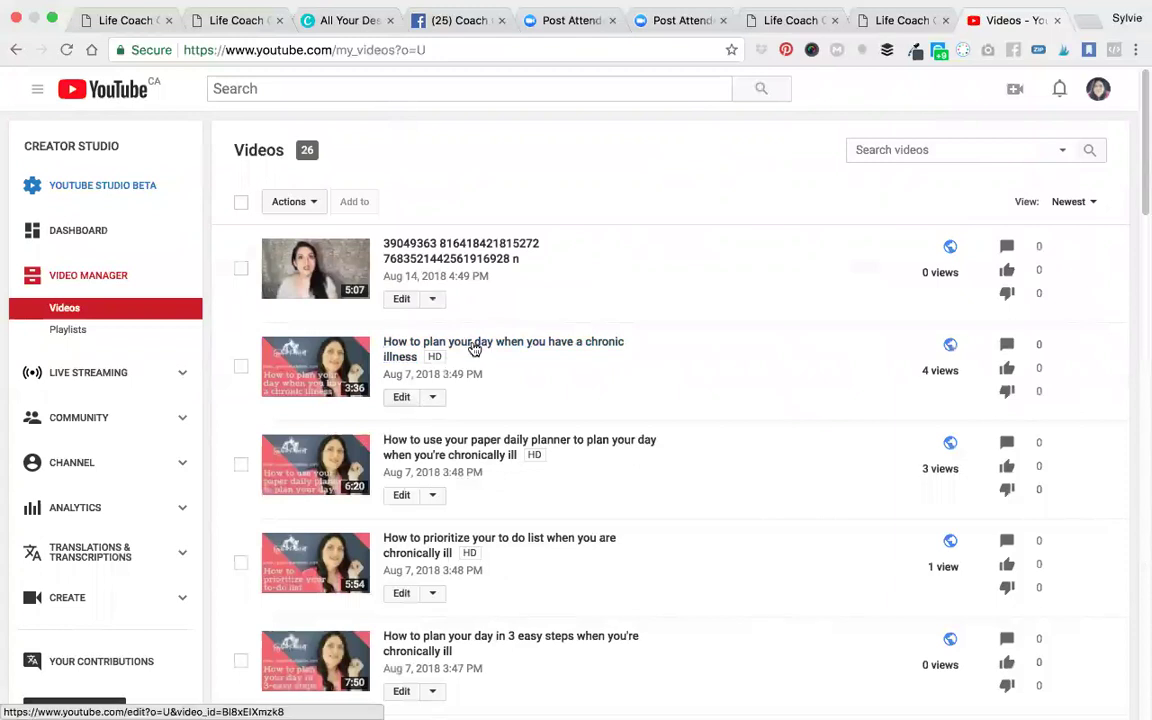
{"action": "left_click", "coordinate": [477, 343]}
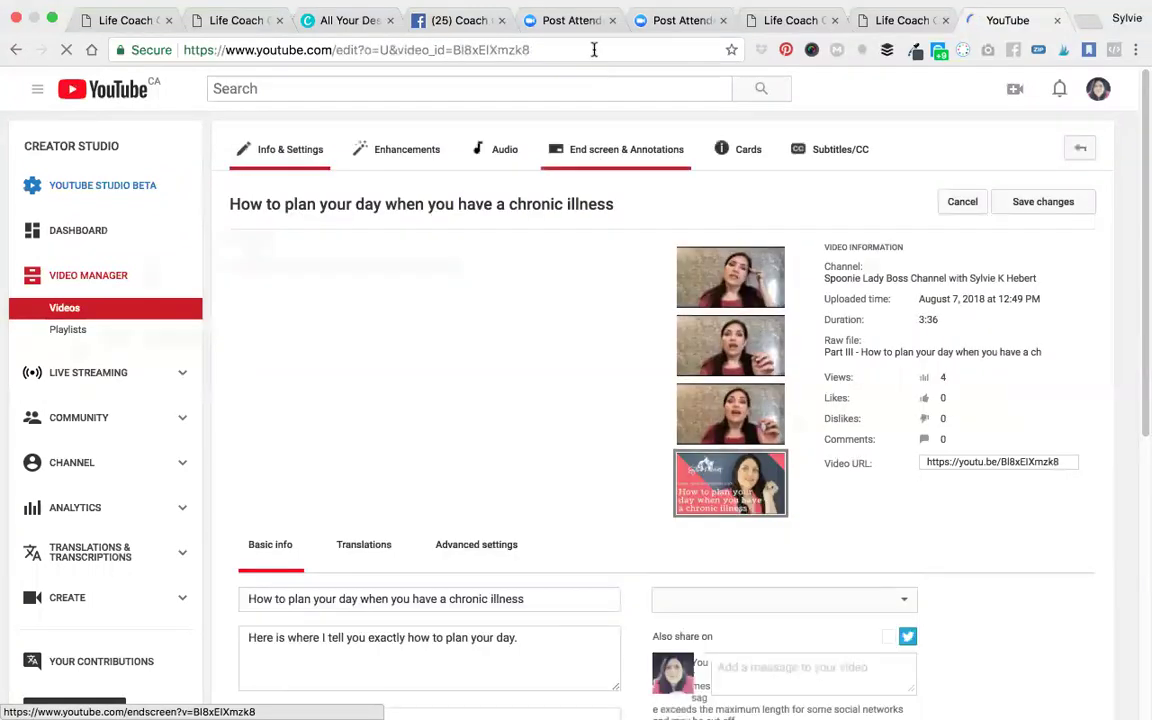
Try to embed the video's Creator Studio edit-page address as the video of Lesson no 1 in Life Coach Office
{"action": "left_click", "coordinate": [594, 49]}
{"action": "key", "text": "super+c"}
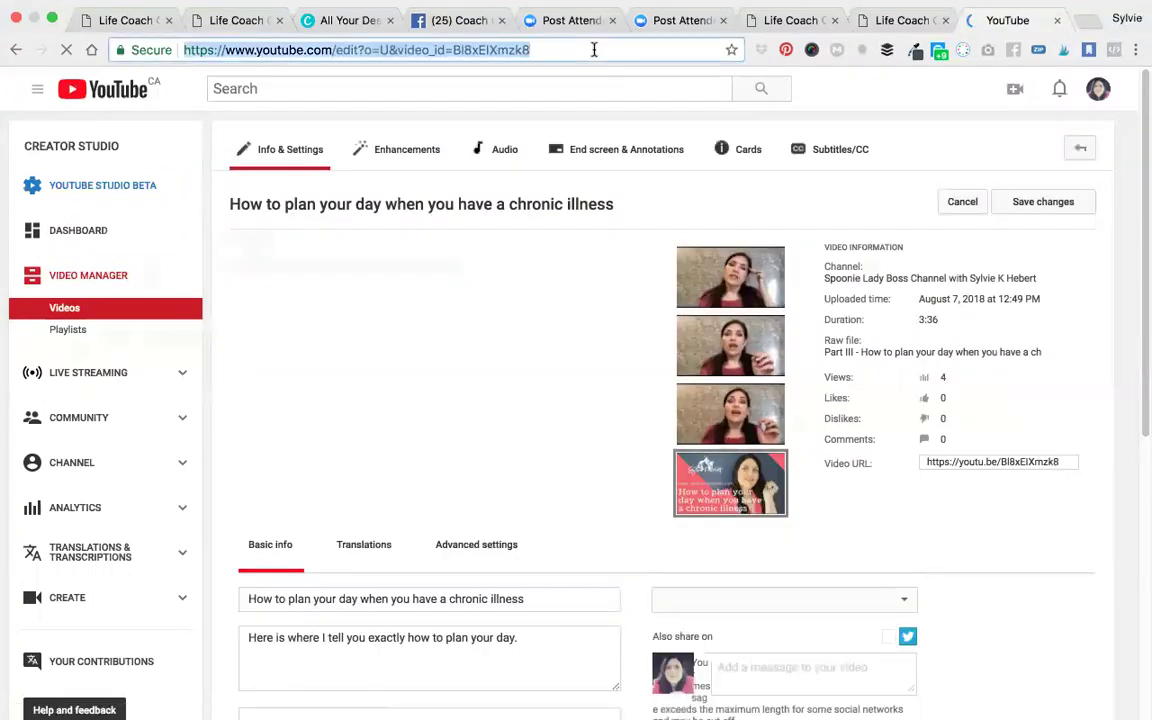
{"action": "left_click", "coordinate": [900, 20]}
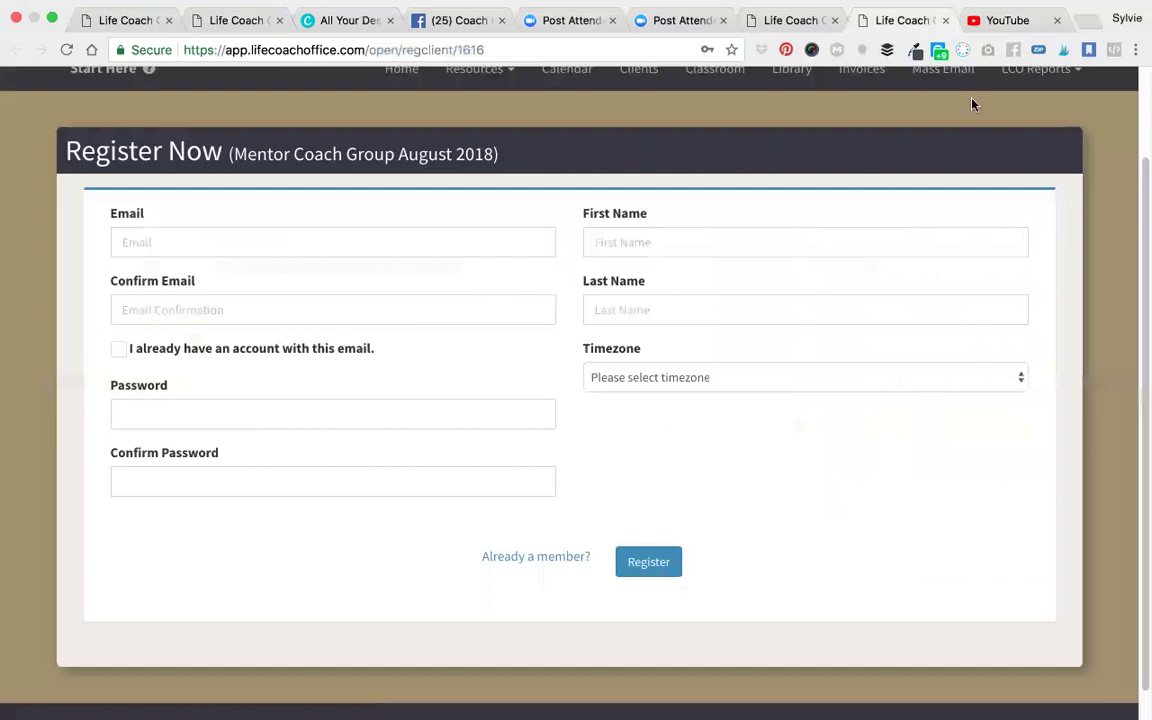
{"action": "left_click", "coordinate": [118, 22]}
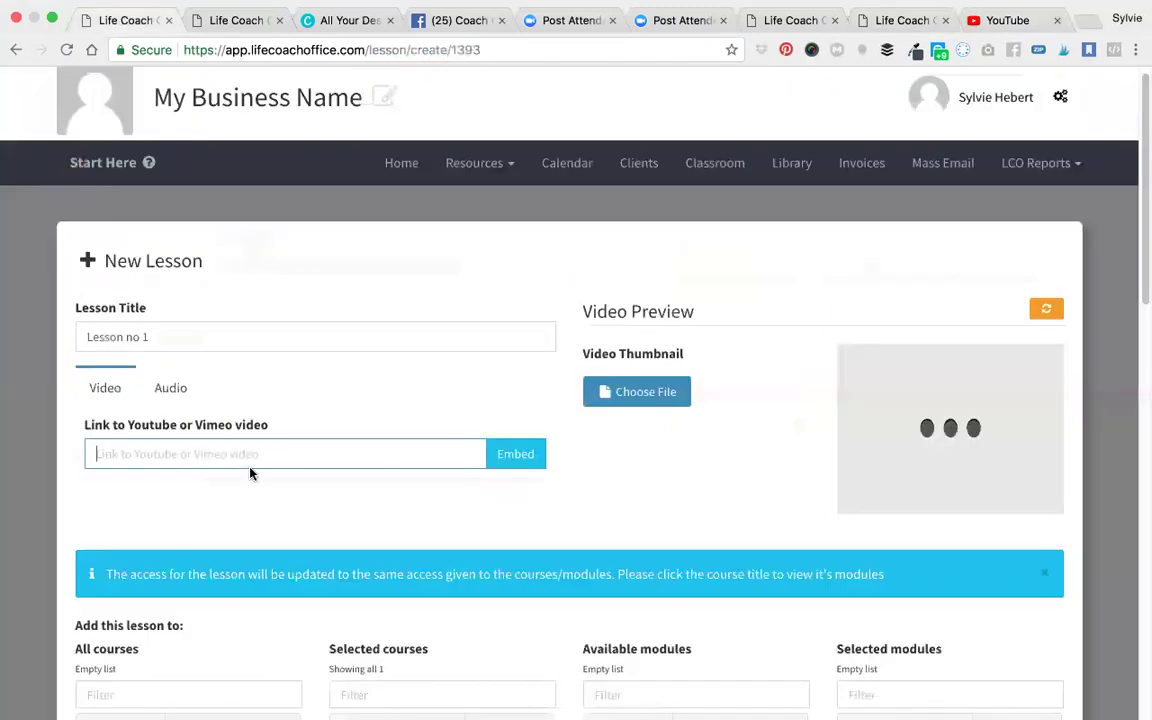
{"action": "key", "text": "super+v"}
{"action": "left_click", "coordinate": [511, 452]}
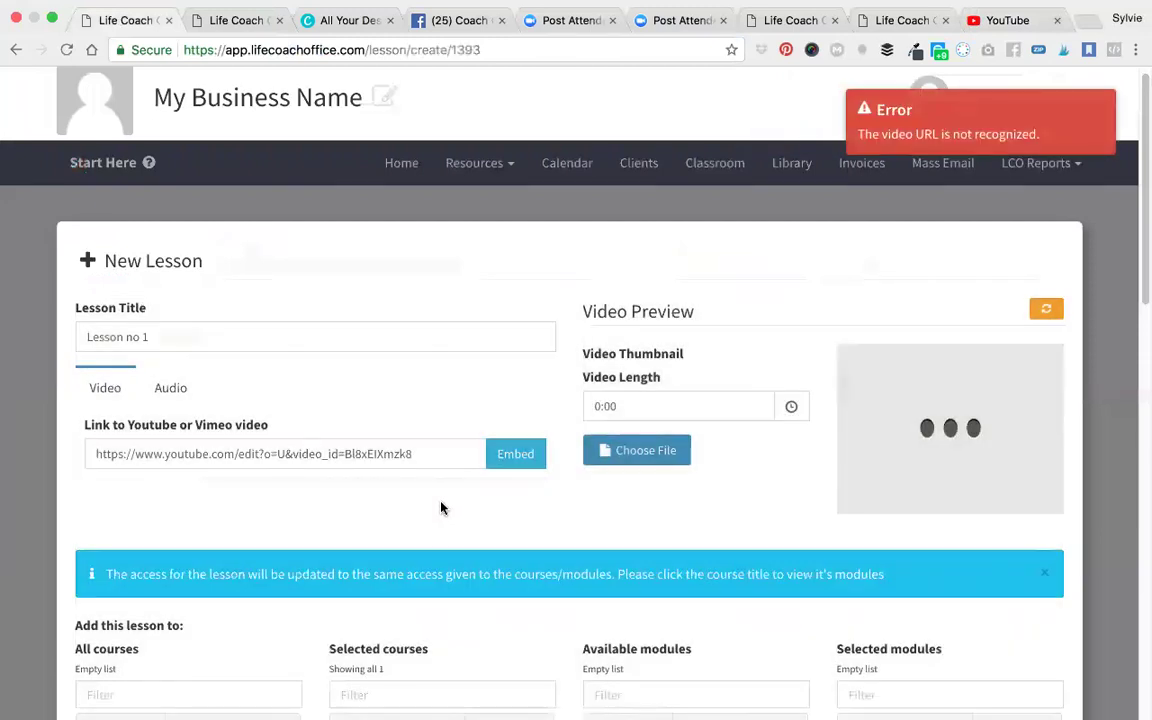
{"action": "left_click", "coordinate": [1010, 20]}
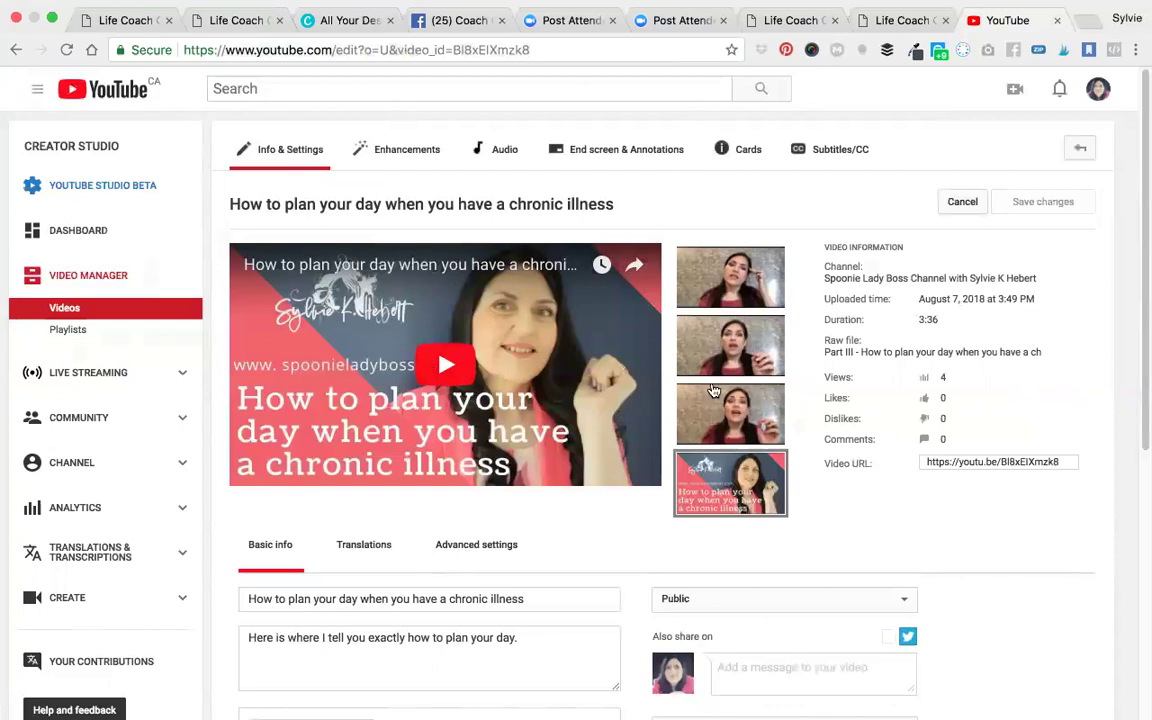
{"action": "left_click", "coordinate": [995, 462]}
{"action": "key", "text": "super+c"}
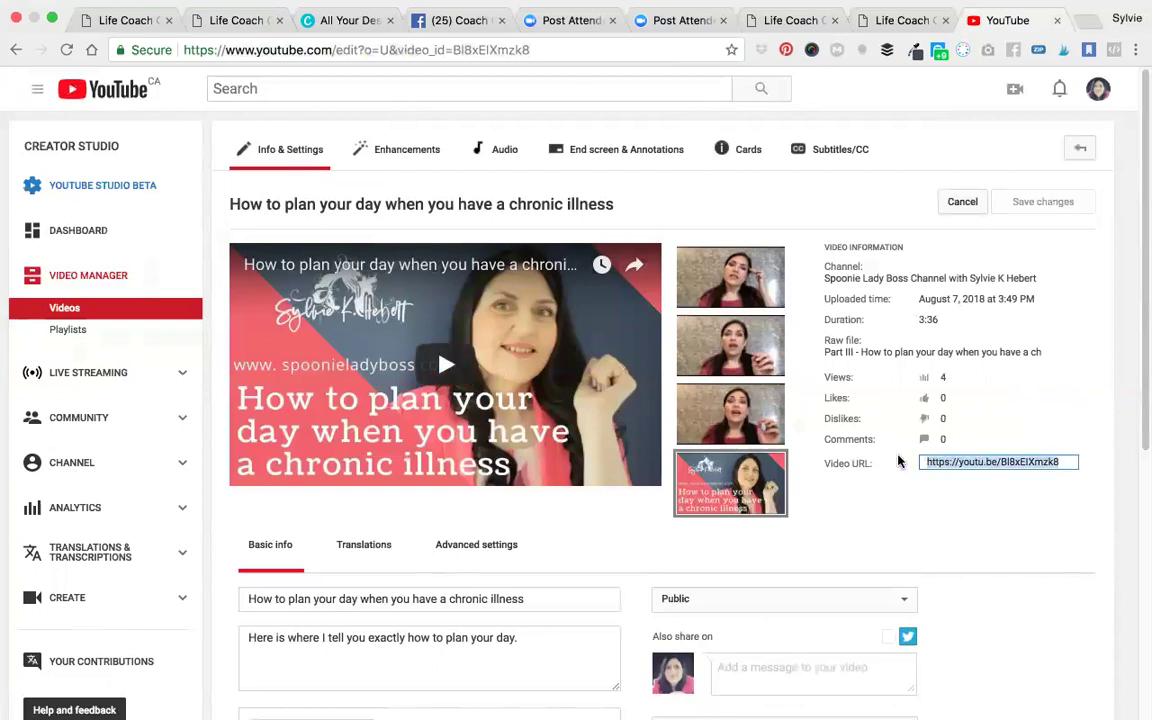
{"action": "left_click", "coordinate": [132, 18]}
{"action": "left_click_drag", "start_coordinate": [445, 453], "coordinate": [206, 411]}
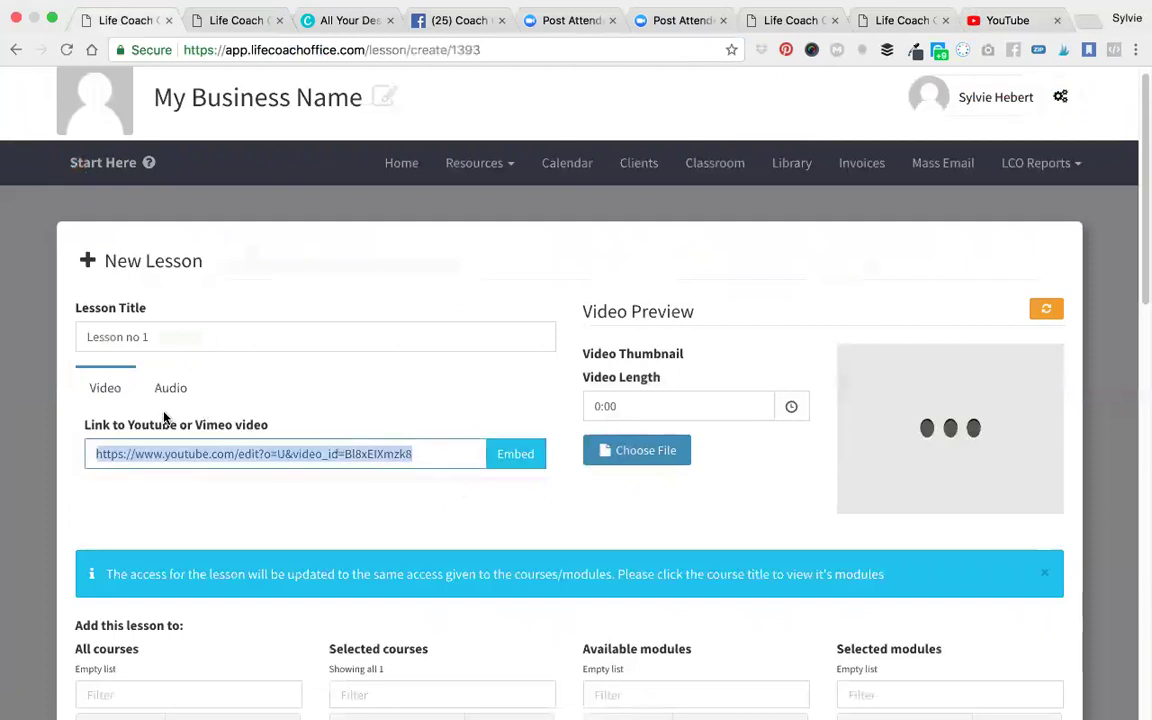
{"action": "key", "text": "super+v"}
{"action": "left_click", "coordinate": [524, 462]}
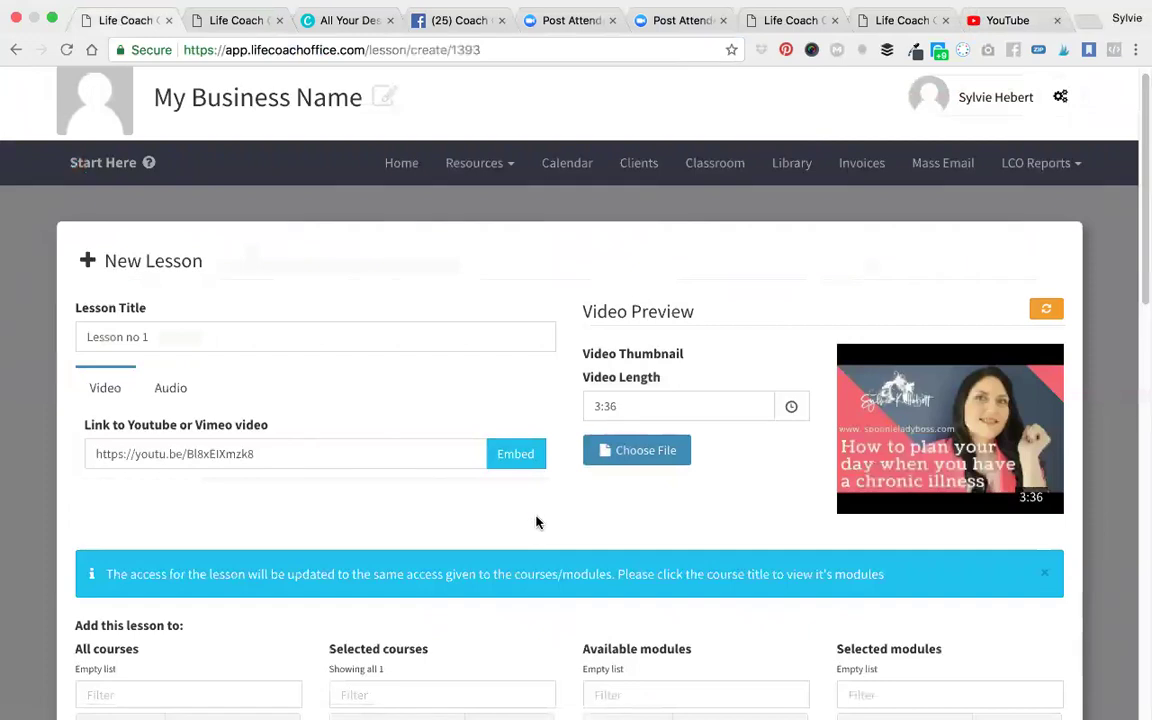
Assign the lesson to Module no1 of the Spoonie Lady Boss Program course
{"action": "scroll", "coordinate": [536, 518], "scroll_direction": "down", "scroll_amount": 1}
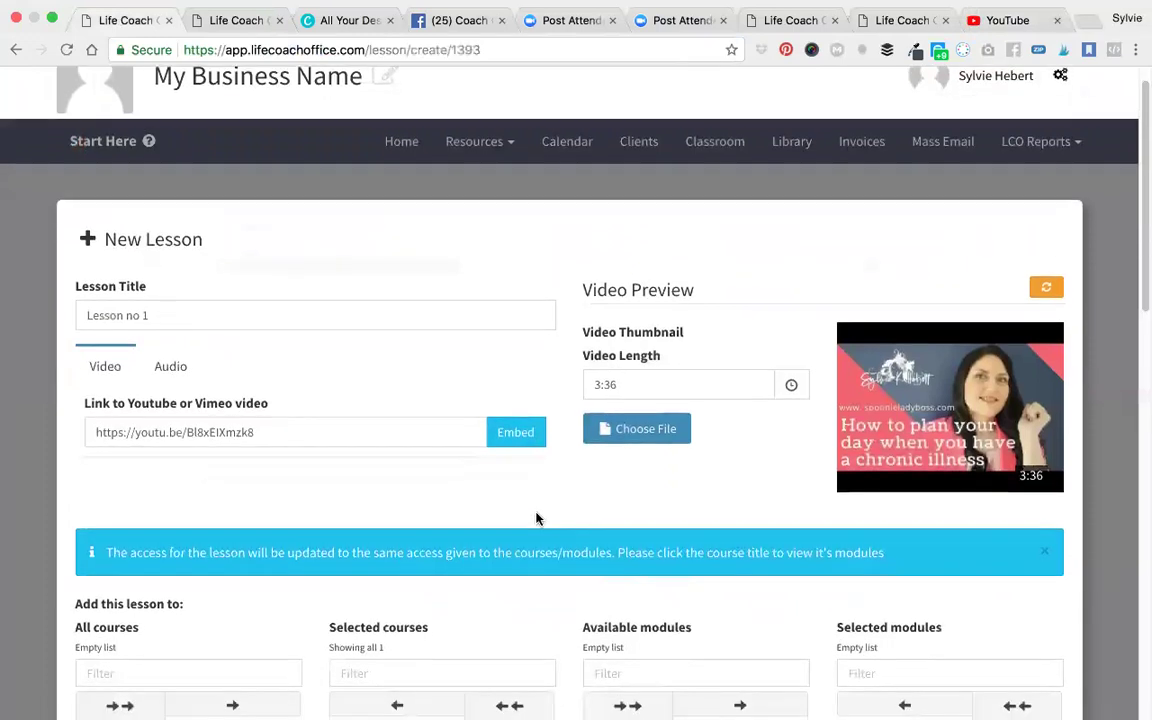
{"action": "scroll", "coordinate": [536, 518], "scroll_direction": "down", "scroll_amount": 1}
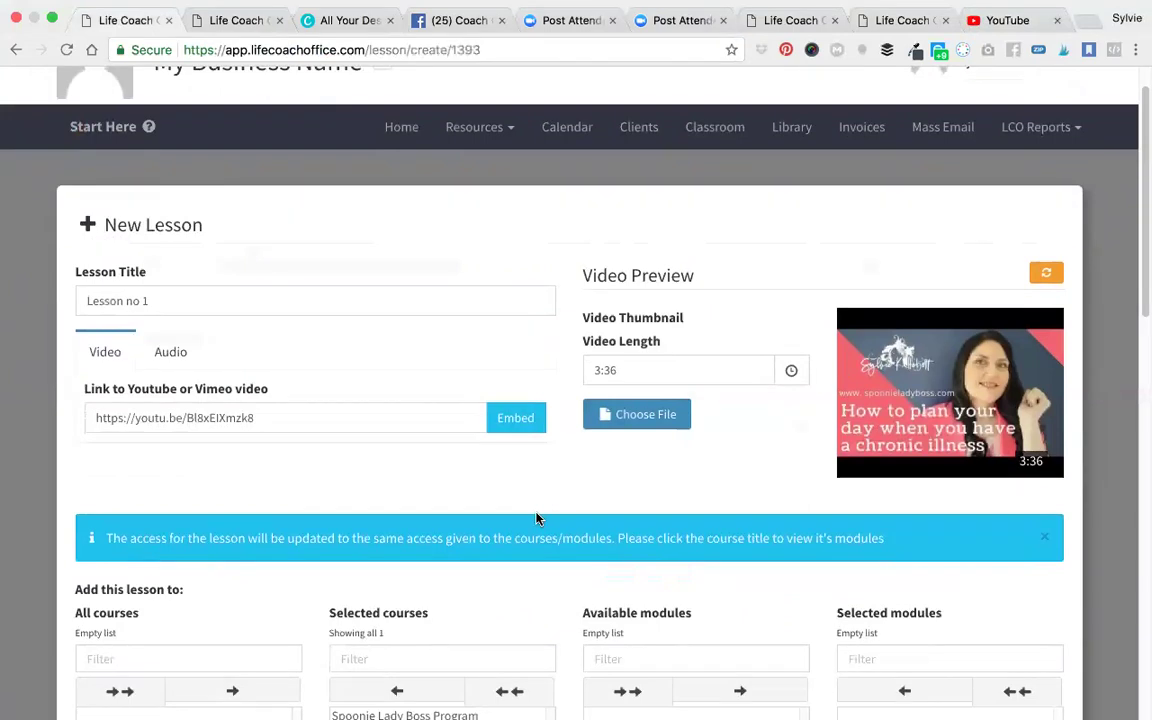
{"action": "scroll", "coordinate": [536, 518], "scroll_direction": "down", "scroll_amount": 1}
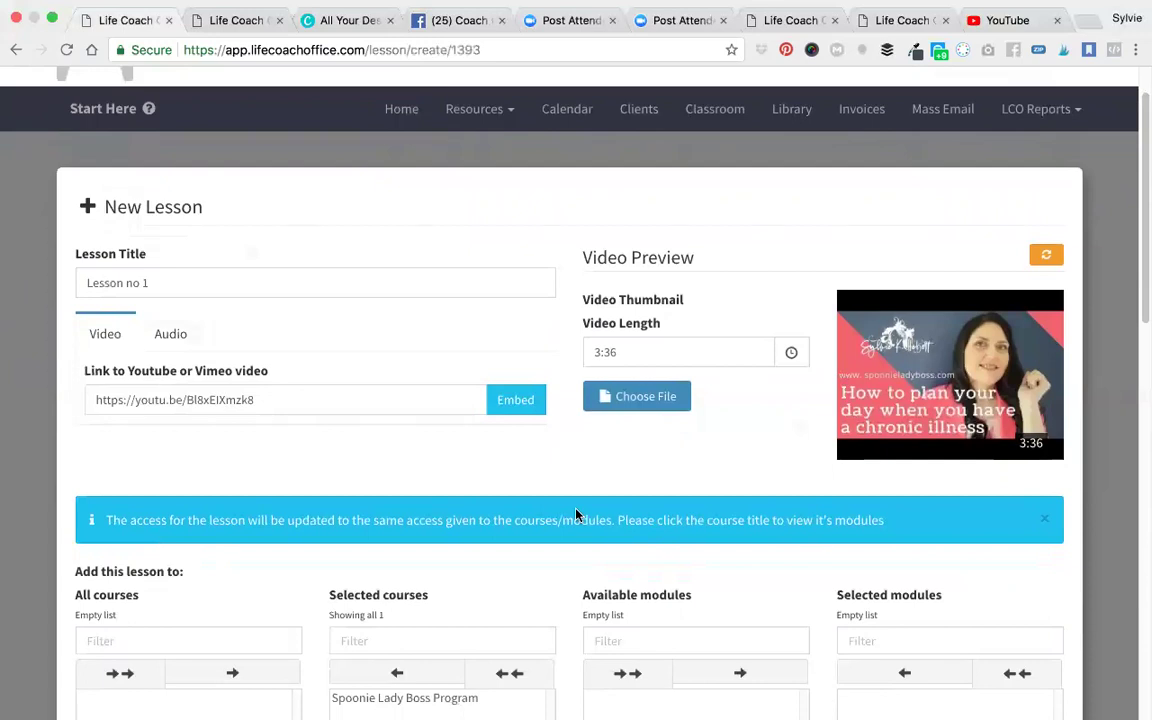
{"action": "scroll", "coordinate": [576, 515], "scroll_direction": "down", "scroll_amount": 2}
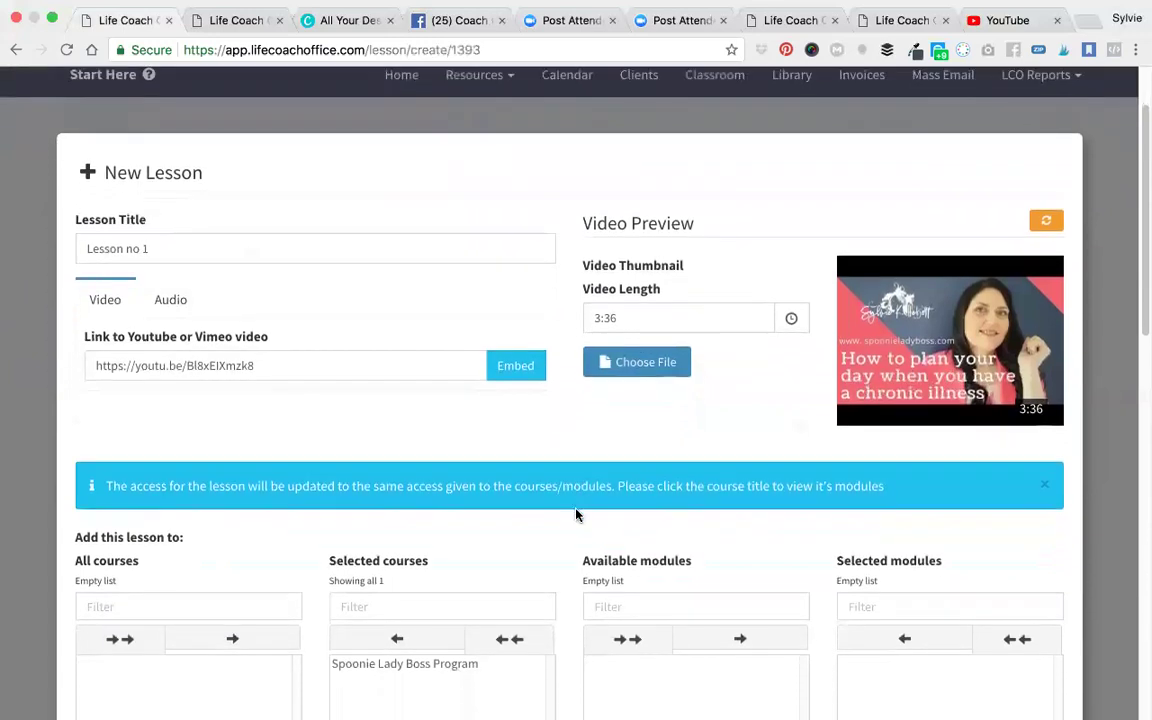
{"action": "scroll", "coordinate": [576, 515], "scroll_direction": "down", "scroll_amount": 5}
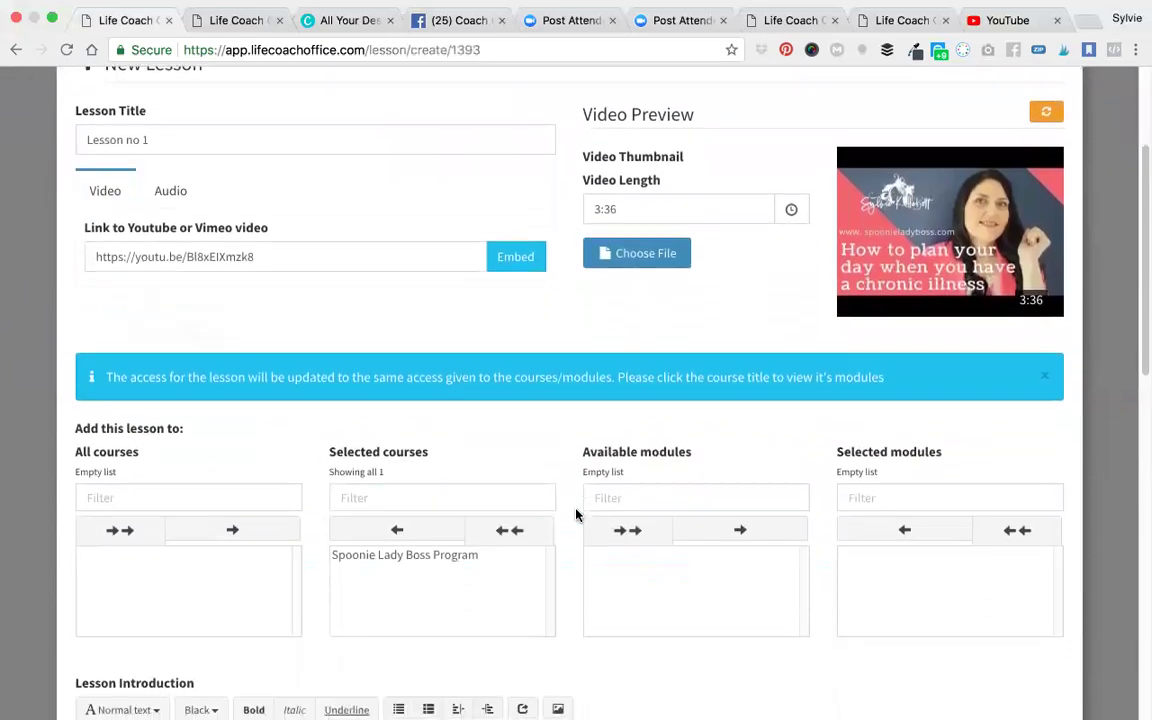
{"action": "scroll", "coordinate": [576, 515], "scroll_direction": "down", "scroll_amount": 8}
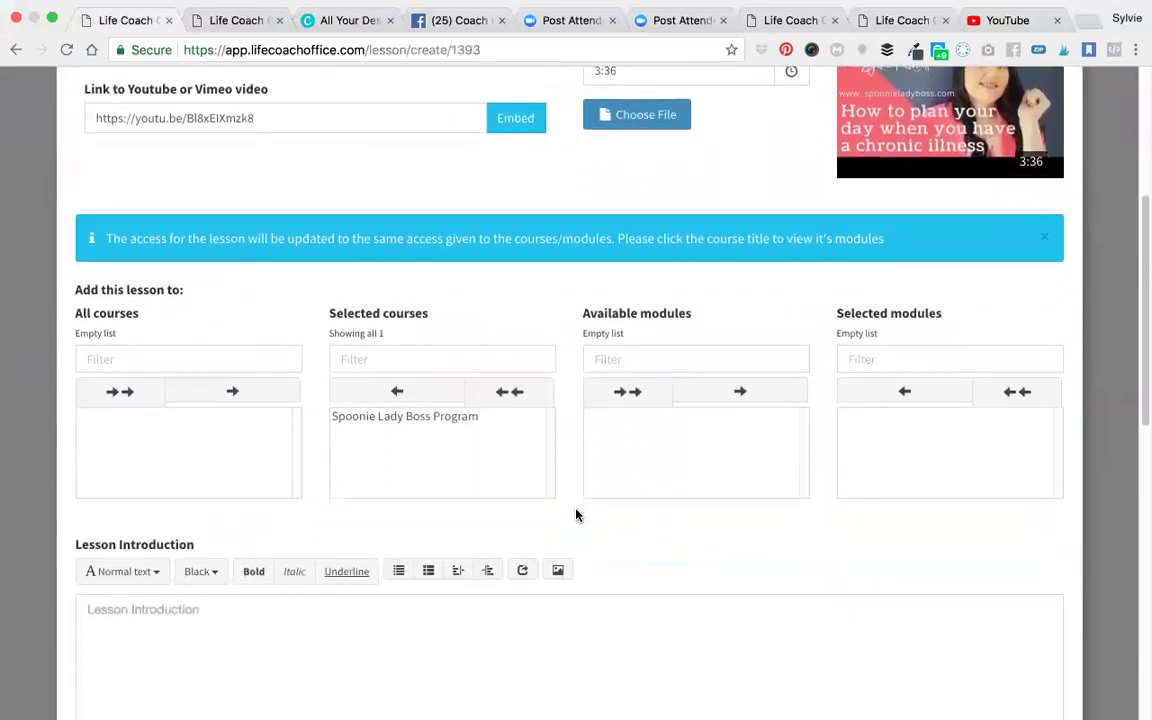
{"action": "scroll", "coordinate": [576, 515], "scroll_direction": "down", "scroll_amount": 5}
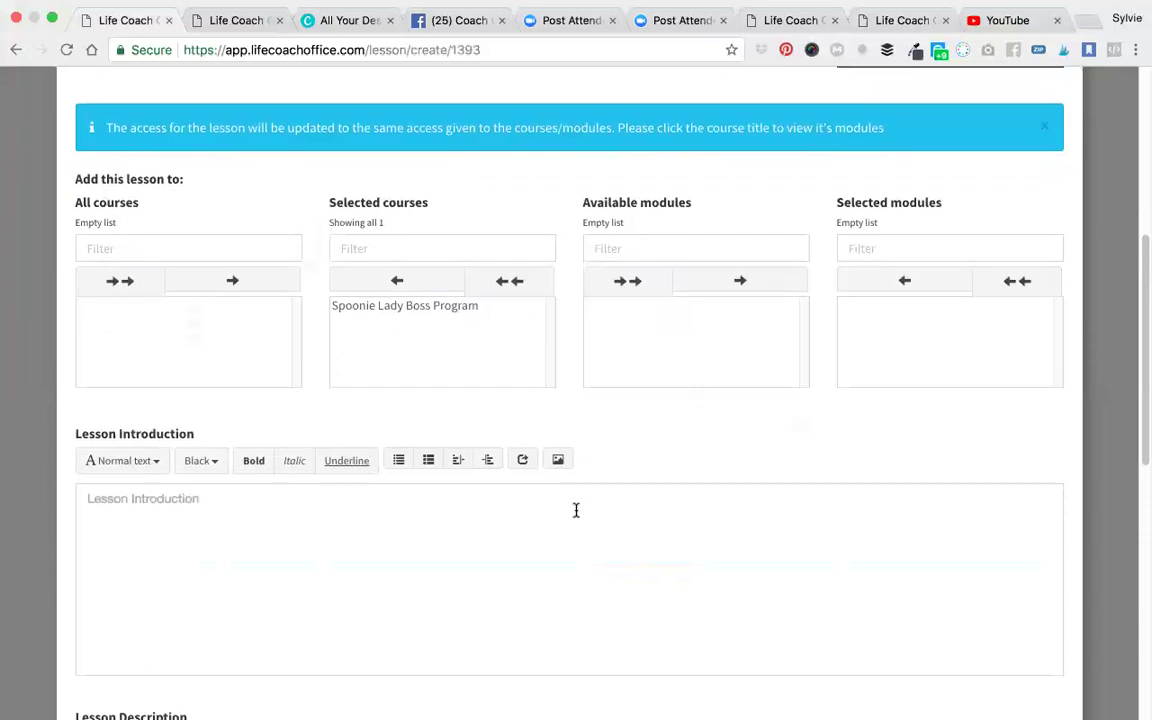
{"action": "scroll", "coordinate": [576, 510], "scroll_direction": "down", "scroll_amount": 2}
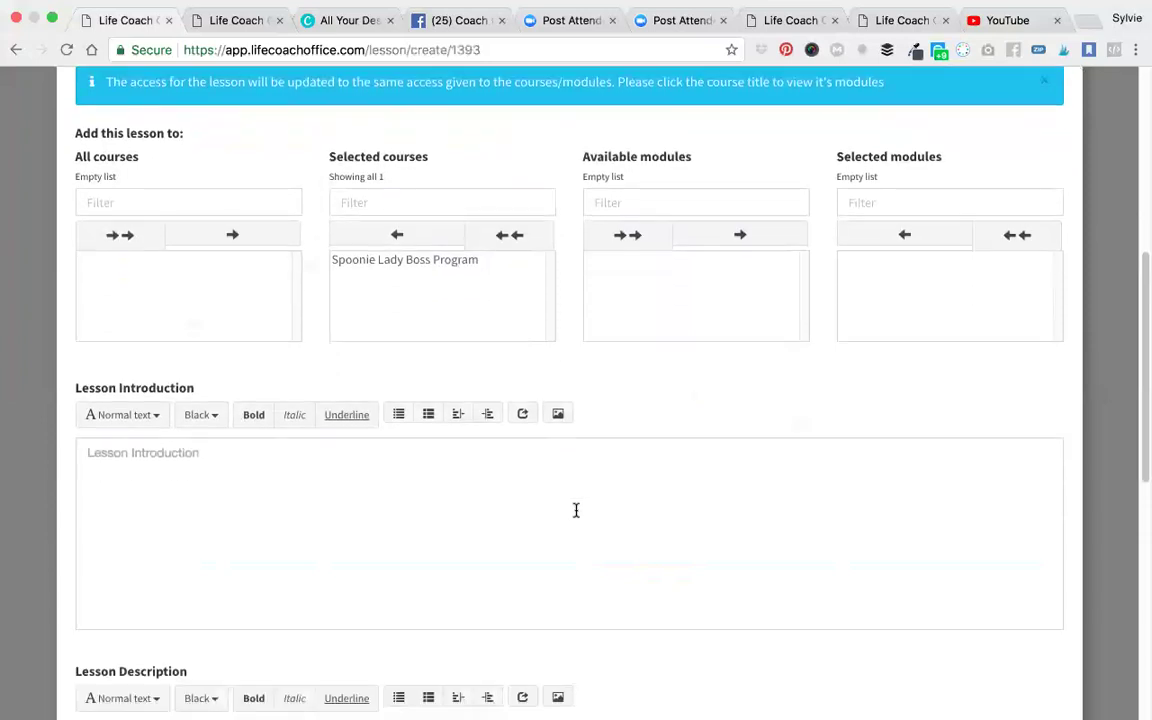
{"action": "scroll", "coordinate": [576, 510], "scroll_direction": "down", "scroll_amount": 1}
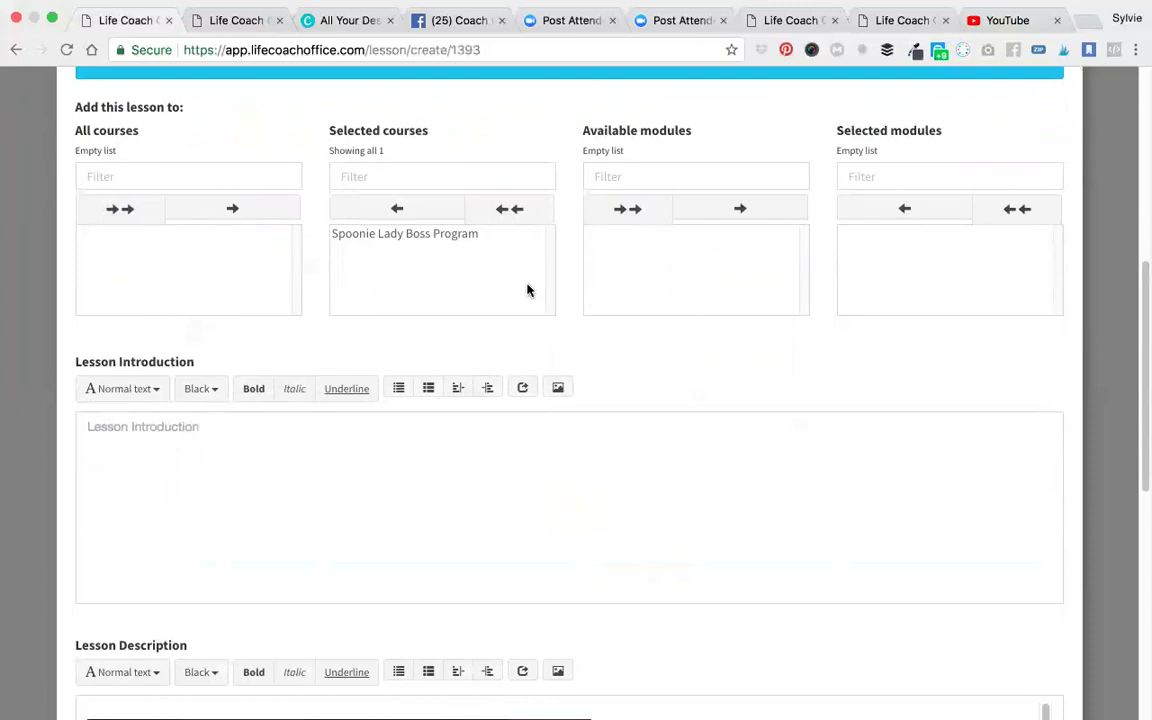
{"action": "left_click", "coordinate": [476, 243]}
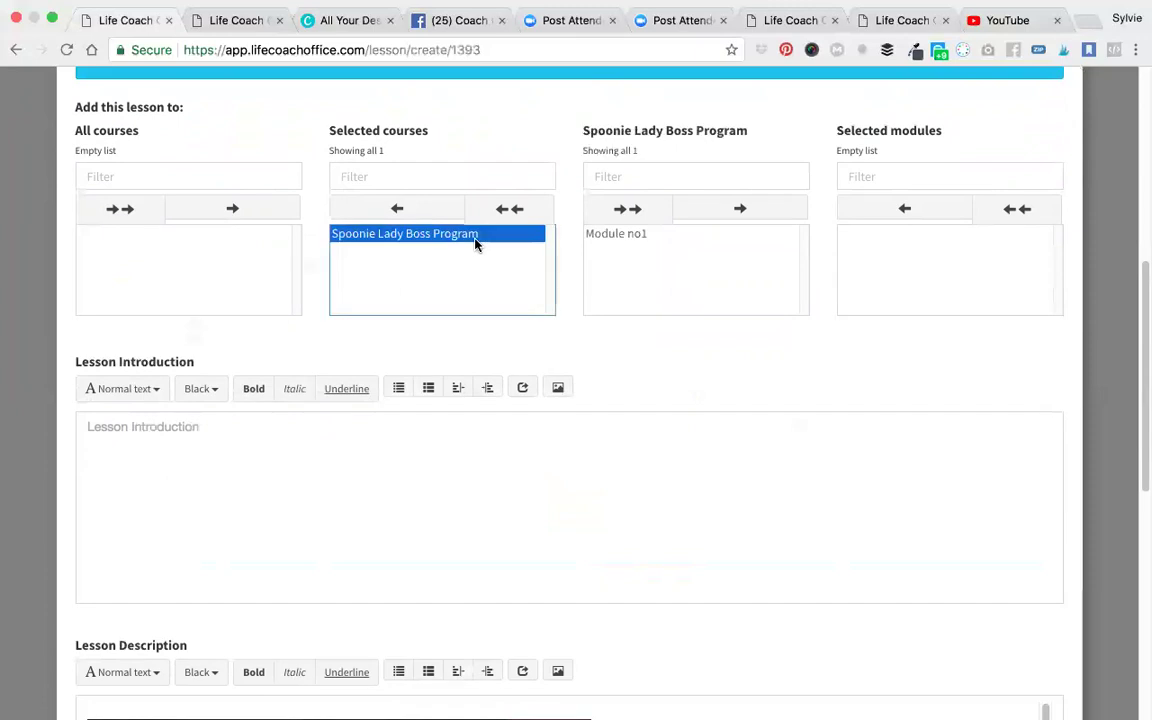
{"action": "left_click", "coordinate": [619, 240]}
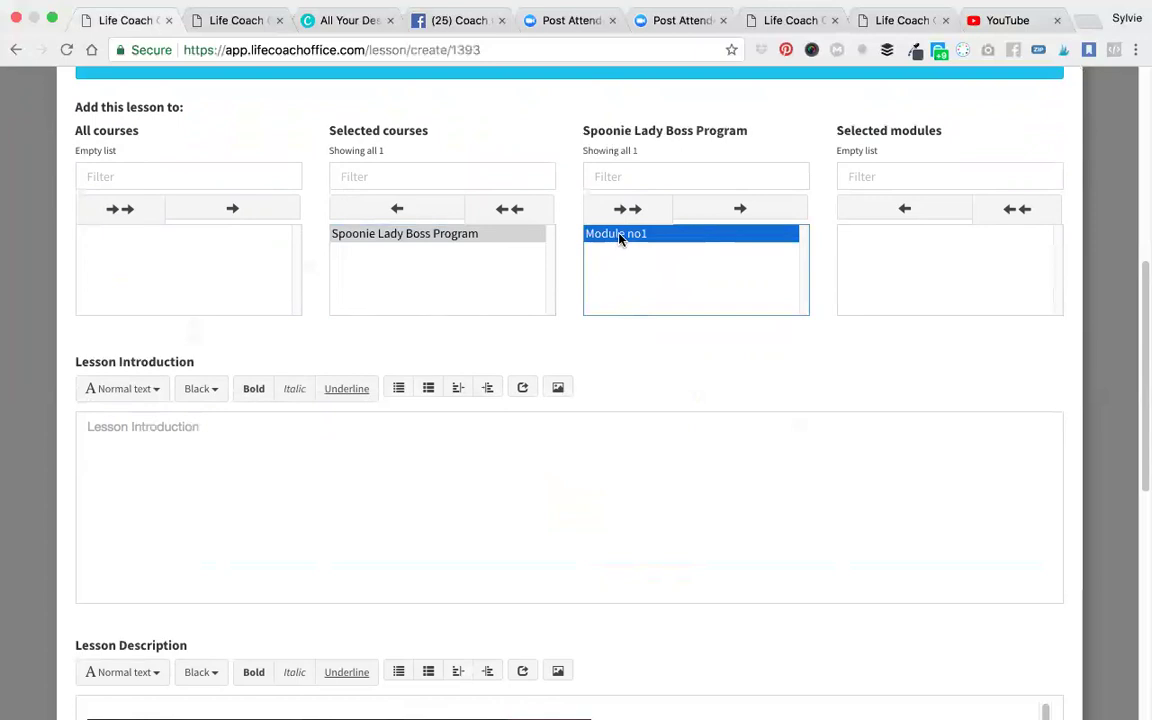
{"action": "left_click", "coordinate": [720, 213]}
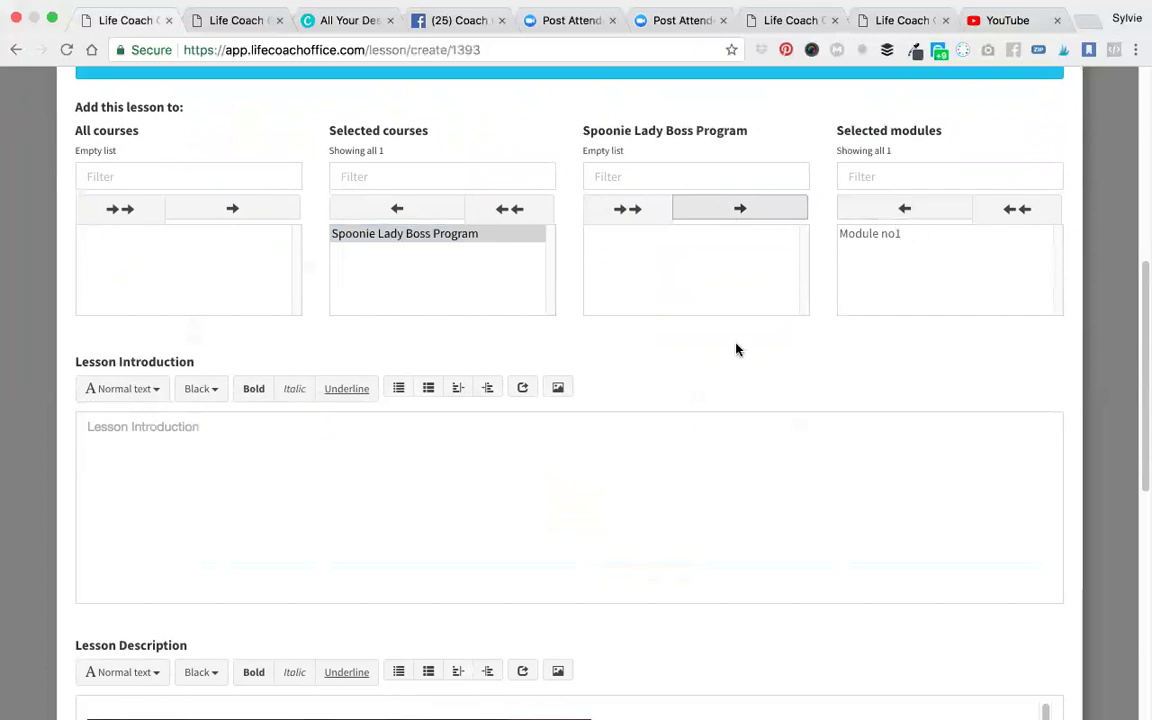
Enter "Intro text" as the Lesson Introduction
{"action": "scroll", "coordinate": [736, 349], "scroll_direction": "down", "scroll_amount": 3}
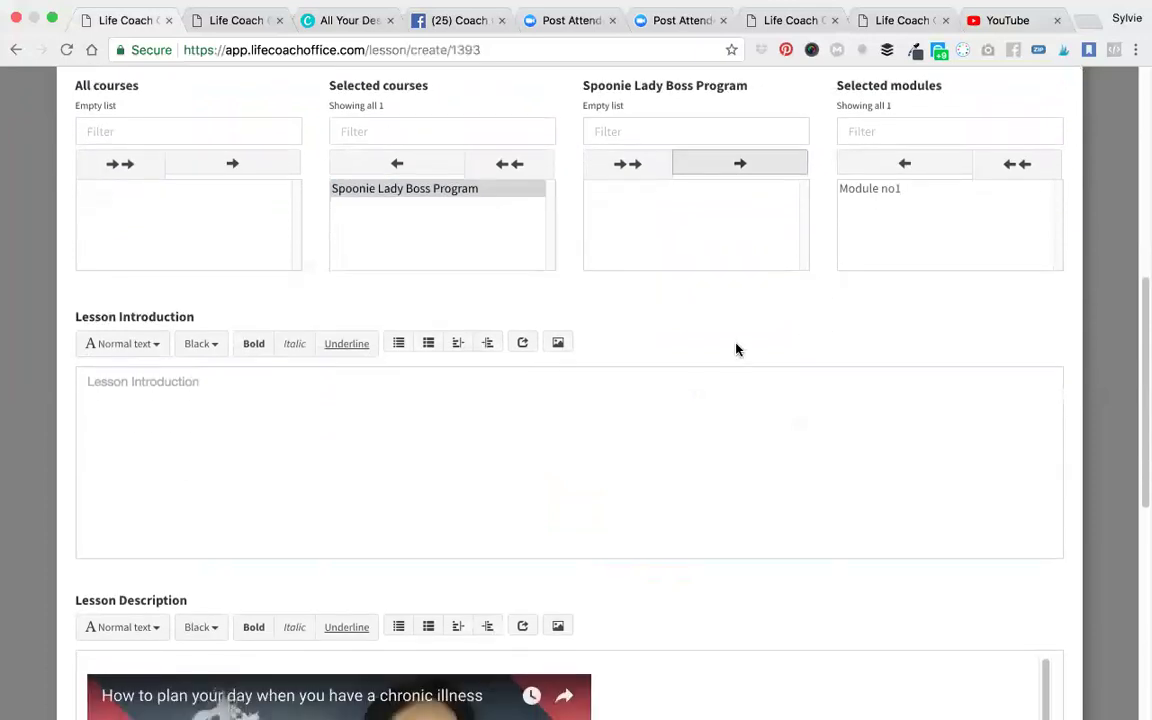
{"action": "left_click", "coordinate": [462, 397]}
{"action": "type", "text": "Intro text"}
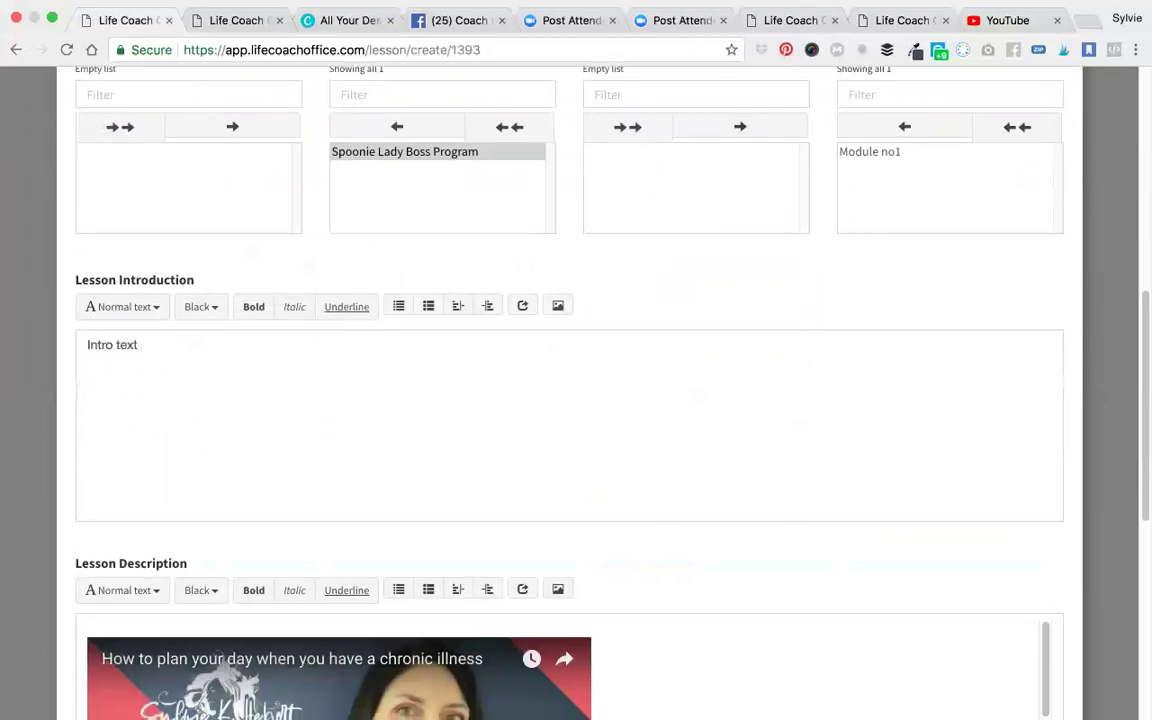
Review the new lesson form, comparing the video preview, course assignment and introduction with the video embedded in the Lesson Description
{"action": "scroll", "coordinate": [558, 472], "scroll_direction": "down", "scroll_amount": 1}
{"action": "scroll", "coordinate": [558, 472], "scroll_direction": "down", "scroll_amount": 5}
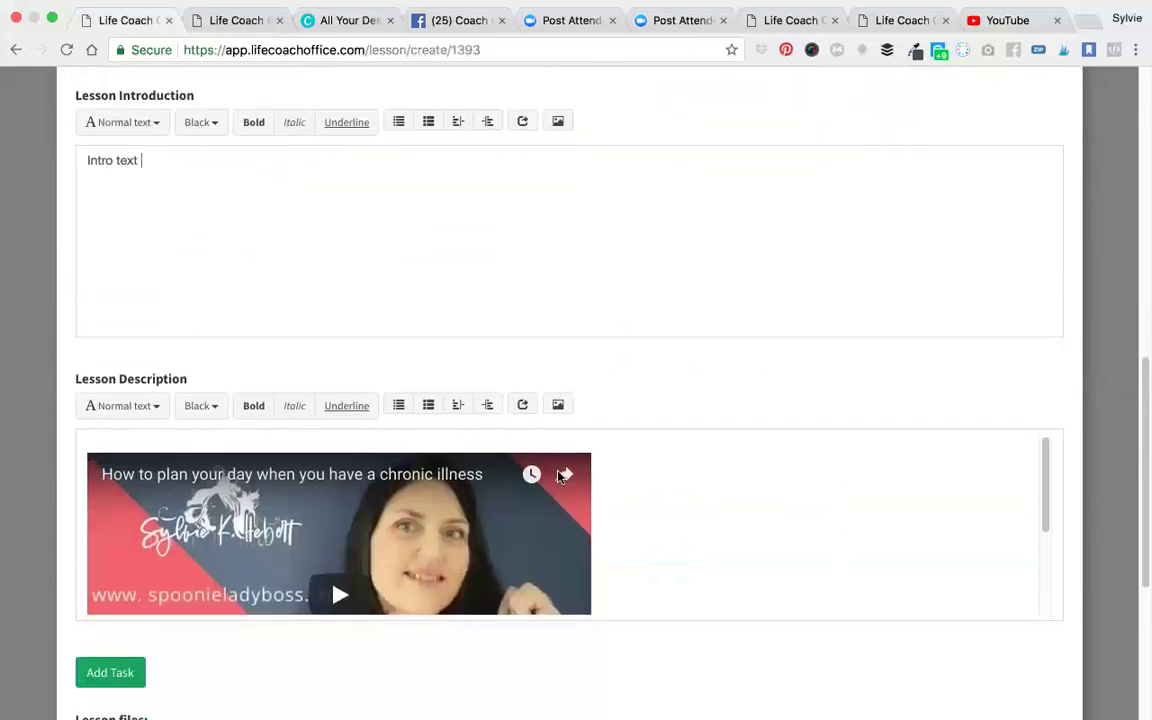
{"action": "scroll", "coordinate": [722, 494], "scroll_direction": "down", "scroll_amount": 2}
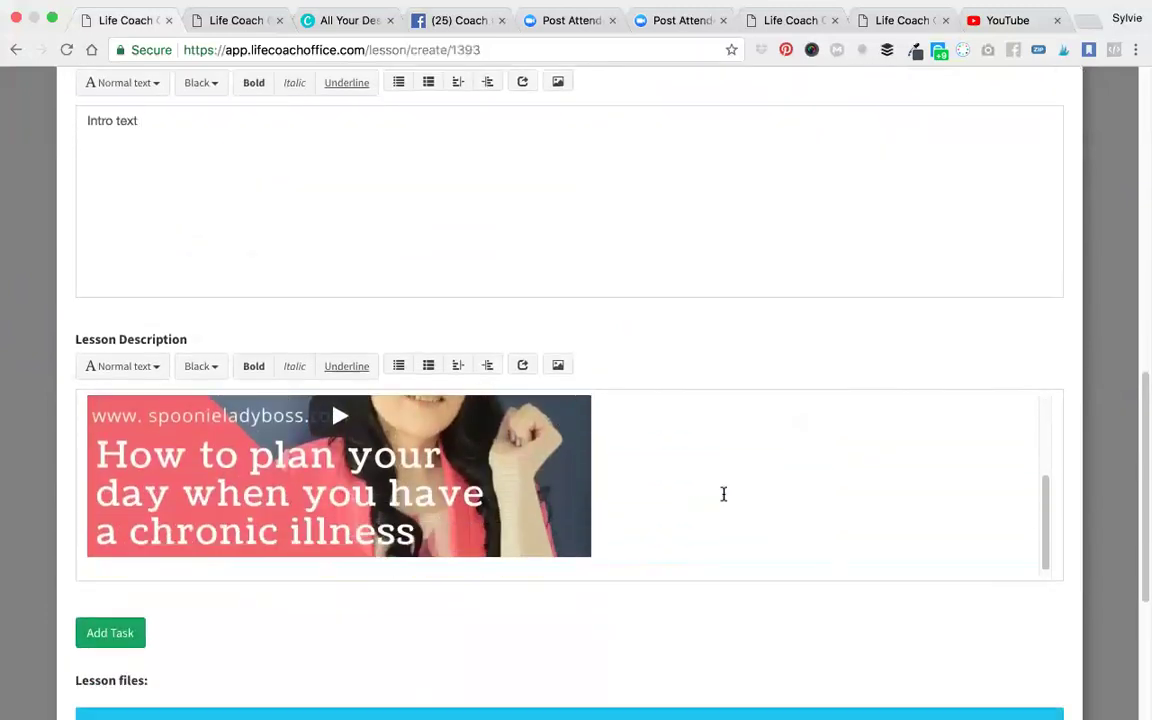
{"action": "scroll", "coordinate": [723, 494], "scroll_direction": "up", "scroll_amount": 4}
{"action": "left_click", "coordinate": [764, 309]}
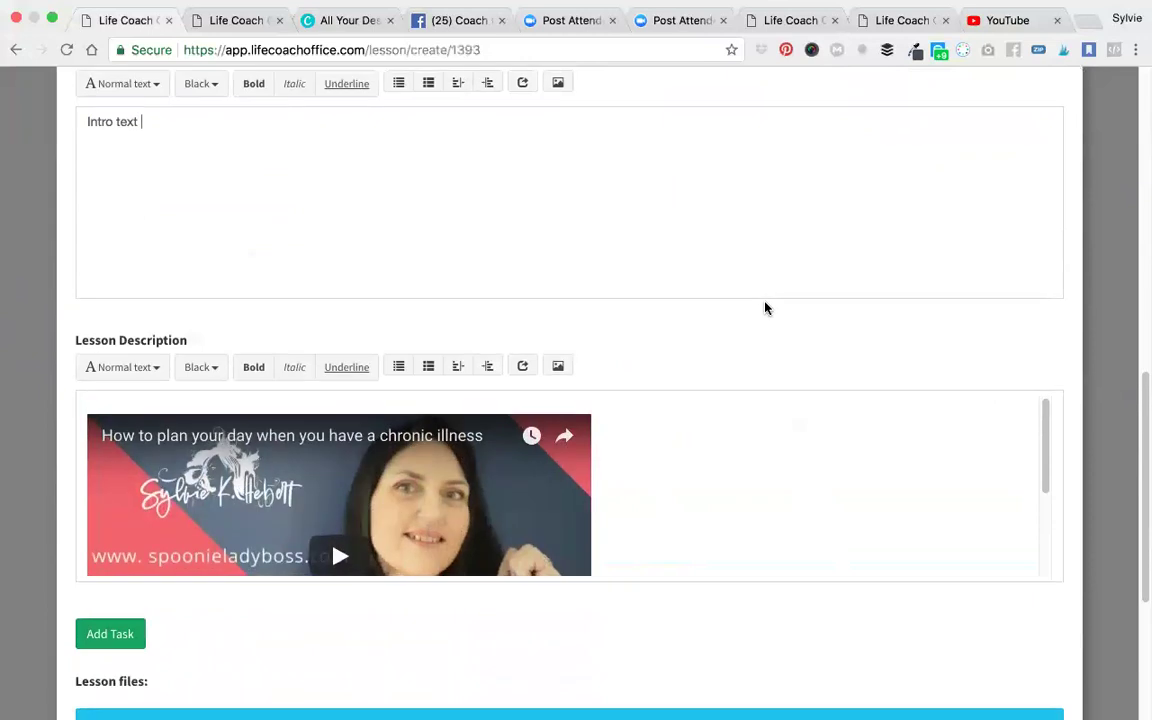
{"action": "scroll", "coordinate": [764, 305], "scroll_direction": "up", "scroll_amount": 3}
{"action": "scroll", "coordinate": [765, 303], "scroll_direction": "down", "scroll_amount": 6}
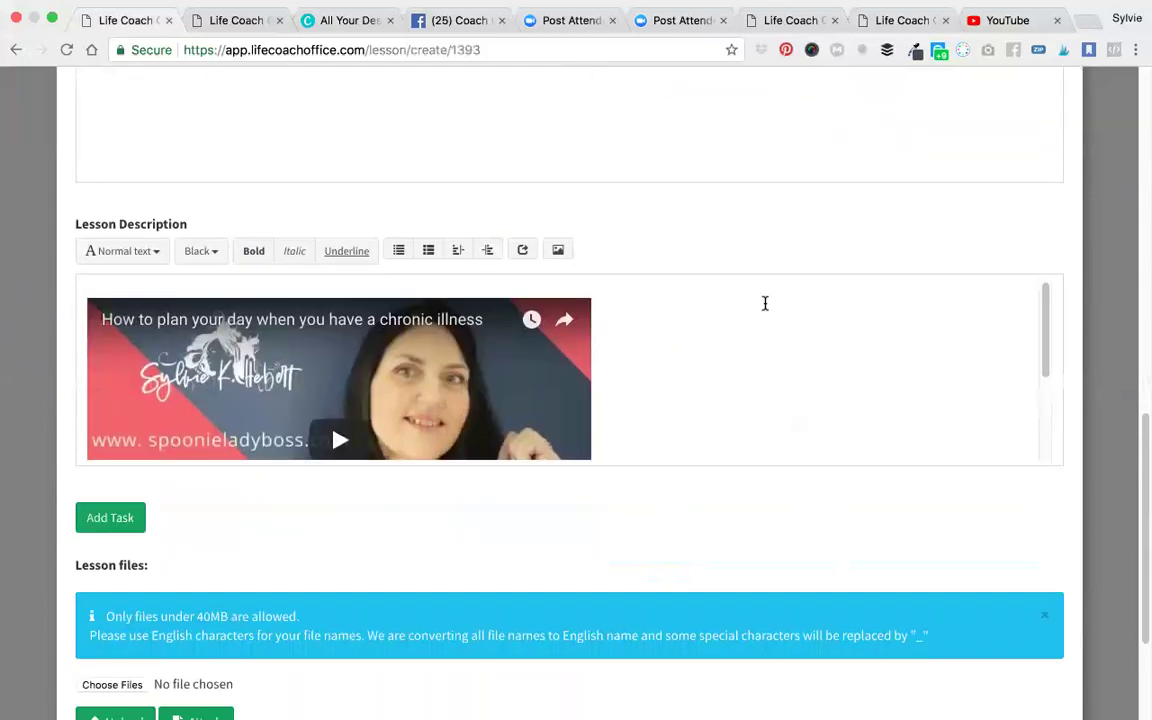
{"action": "scroll", "coordinate": [765, 303], "scroll_direction": "up", "scroll_amount": 2}
{"action": "scroll", "coordinate": [765, 303], "scroll_direction": "down", "scroll_amount": 2}
{"action": "scroll", "coordinate": [765, 303], "scroll_direction": "up", "scroll_amount": 7}
{"action": "scroll", "coordinate": [764, 309], "scroll_direction": "up", "scroll_amount": 5}
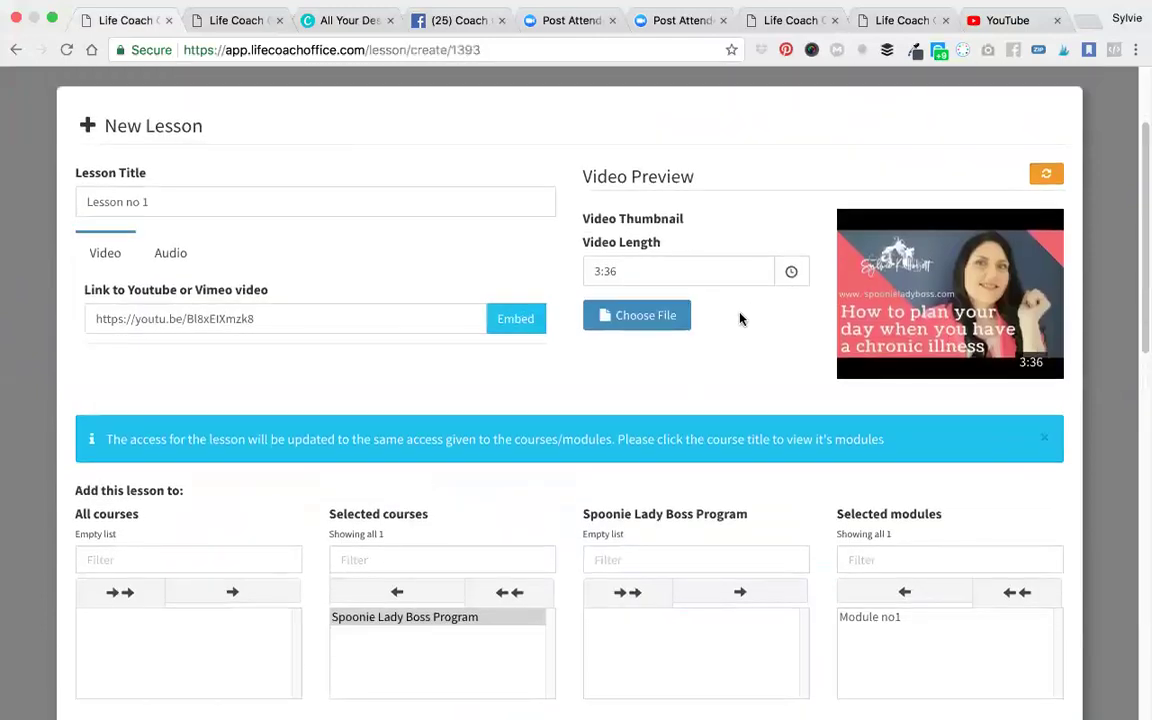
{"action": "scroll", "coordinate": [640, 360], "scroll_direction": "left", "scroll_amount": 3}
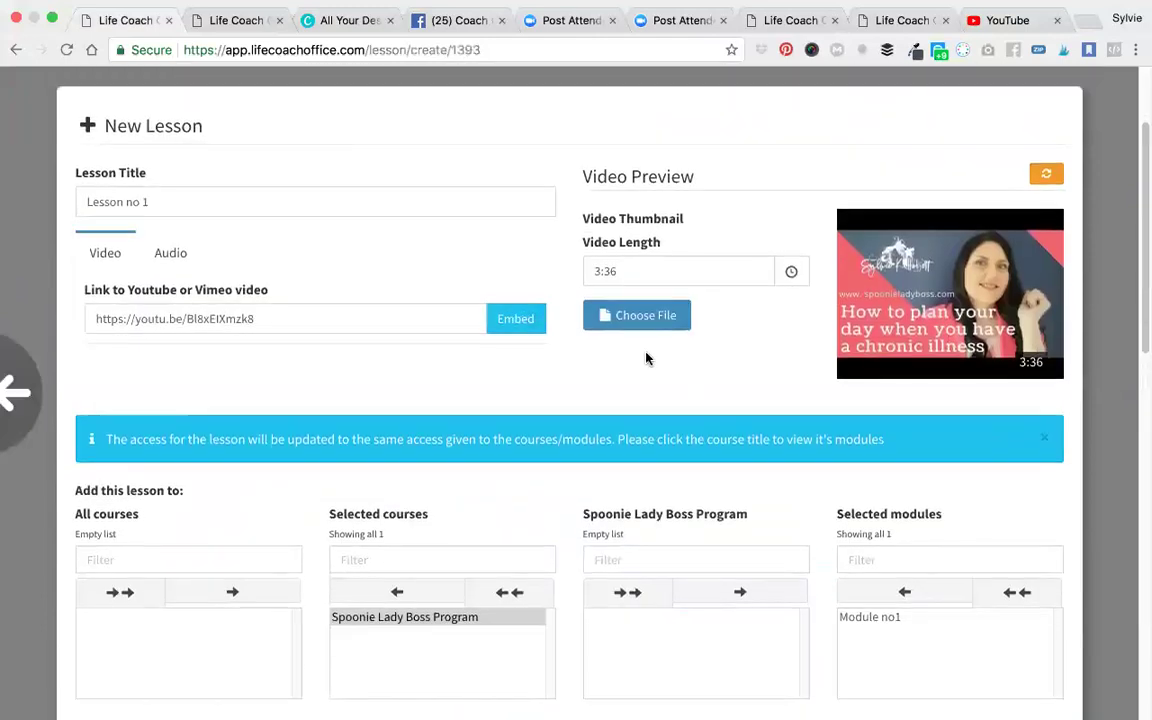
{"action": "scroll", "coordinate": [646, 358], "scroll_direction": "down", "scroll_amount": 1}
{"action": "scroll", "coordinate": [646, 358], "scroll_direction": "down", "scroll_amount": 9}
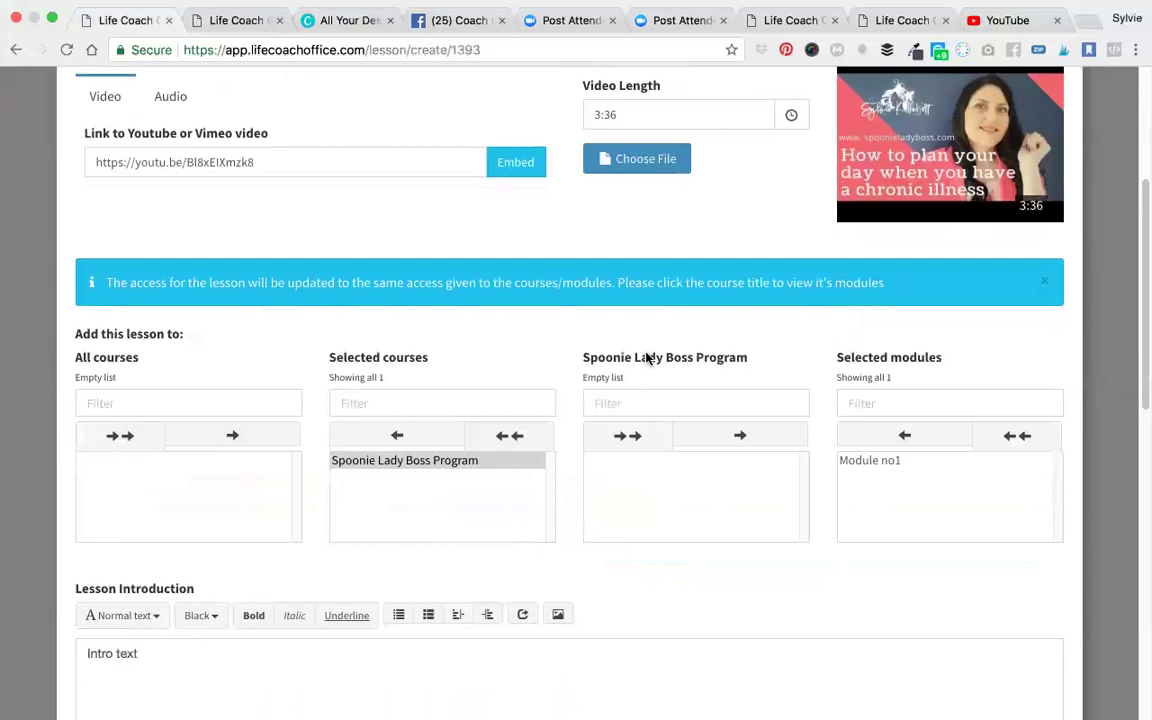
{"action": "scroll", "coordinate": [646, 358], "scroll_direction": "down", "scroll_amount": 6}
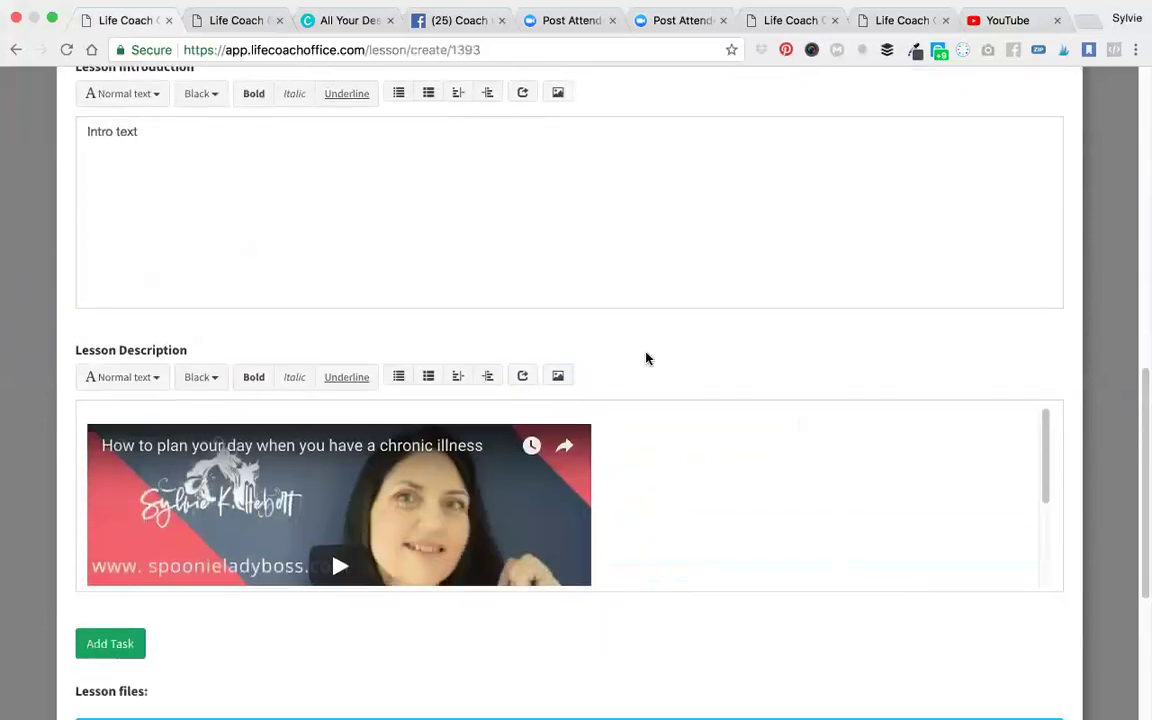
{"action": "scroll", "coordinate": [682, 436], "scroll_direction": "down", "scroll_amount": 4}
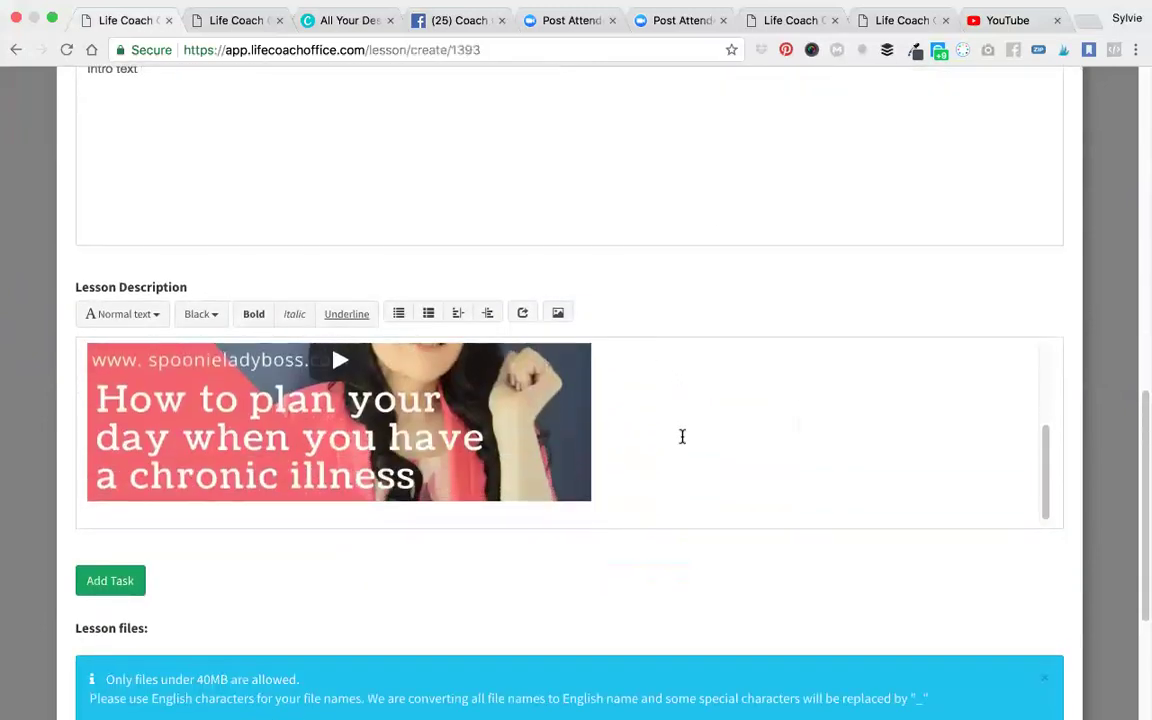
{"action": "scroll", "coordinate": [682, 436], "scroll_direction": "up", "scroll_amount": 4}
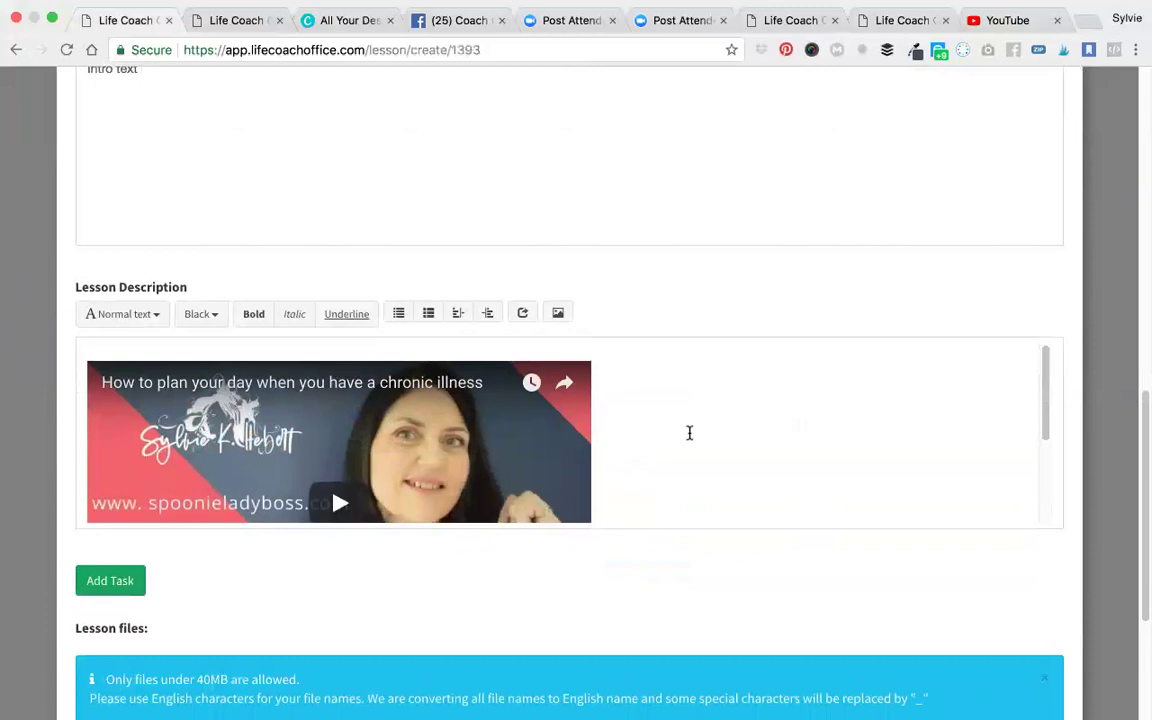
{"action": "scroll", "coordinate": [691, 440], "scroll_direction": "down", "scroll_amount": 1}
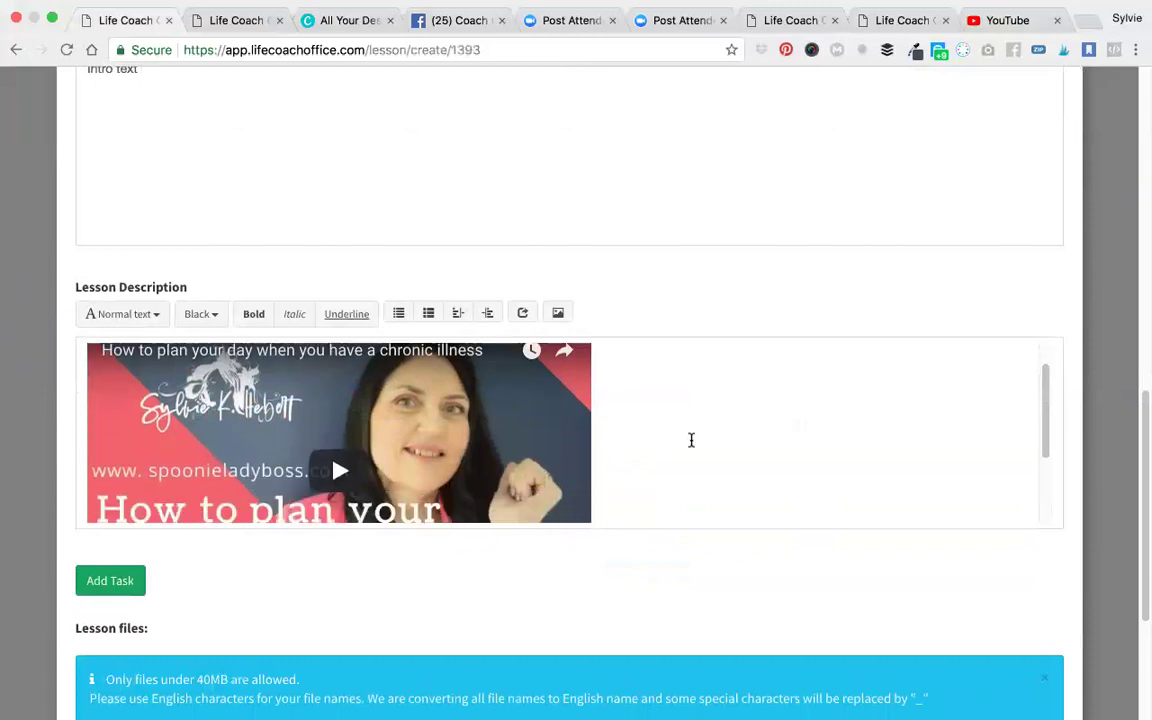
Replace the embedded video in the Lesson Description with the text "Here's the lesson's description"
{"action": "scroll", "coordinate": [698, 453], "scroll_direction": "up", "scroll_amount": 1}
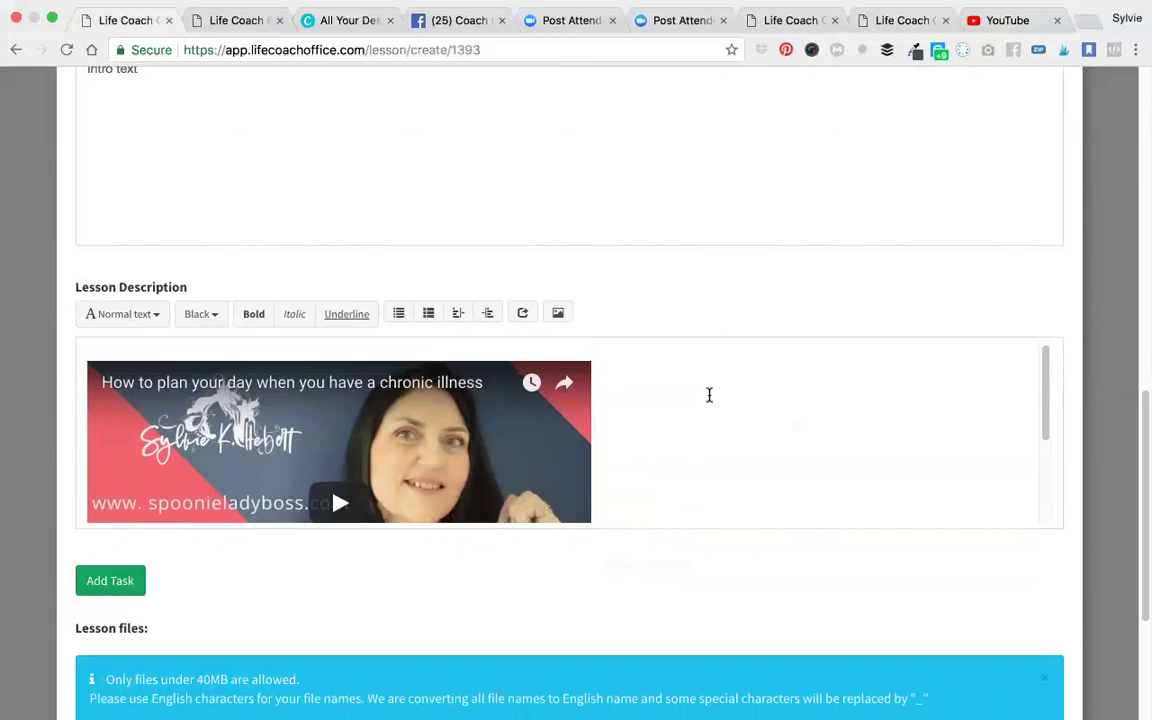
{"action": "left_click", "coordinate": [676, 417]}
{"action": "key", "text": "BackSpace"}
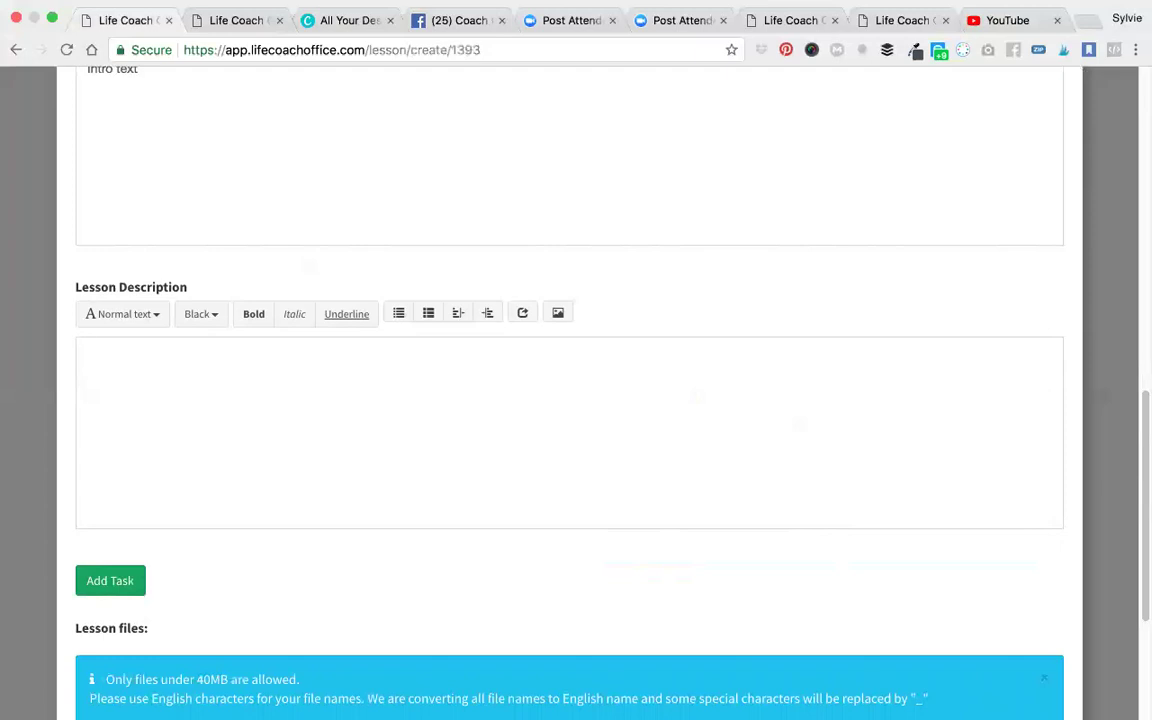
{"action": "type", "text": "Here's the lesson's description"}
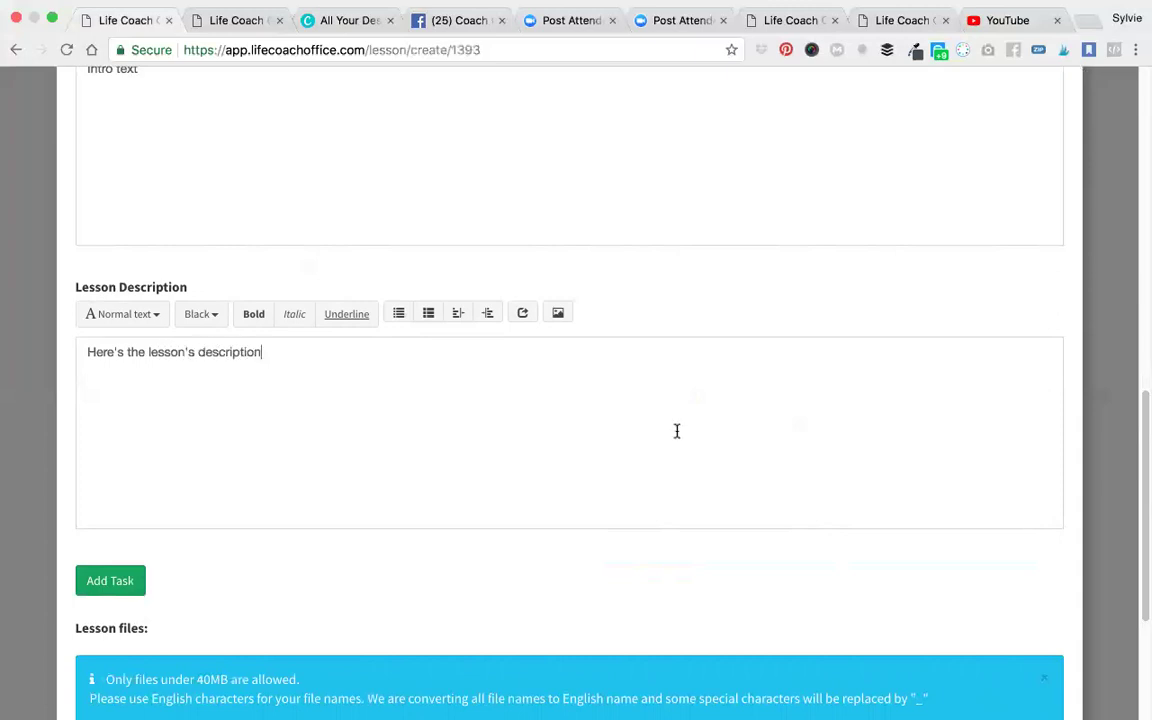
Add a task to the lesson reading "Do your homework"
{"action": "scroll", "coordinate": [690, 553], "scroll_direction": "down", "scroll_amount": 1}
{"action": "scroll", "coordinate": [690, 553], "scroll_direction": "down", "scroll_amount": 4}
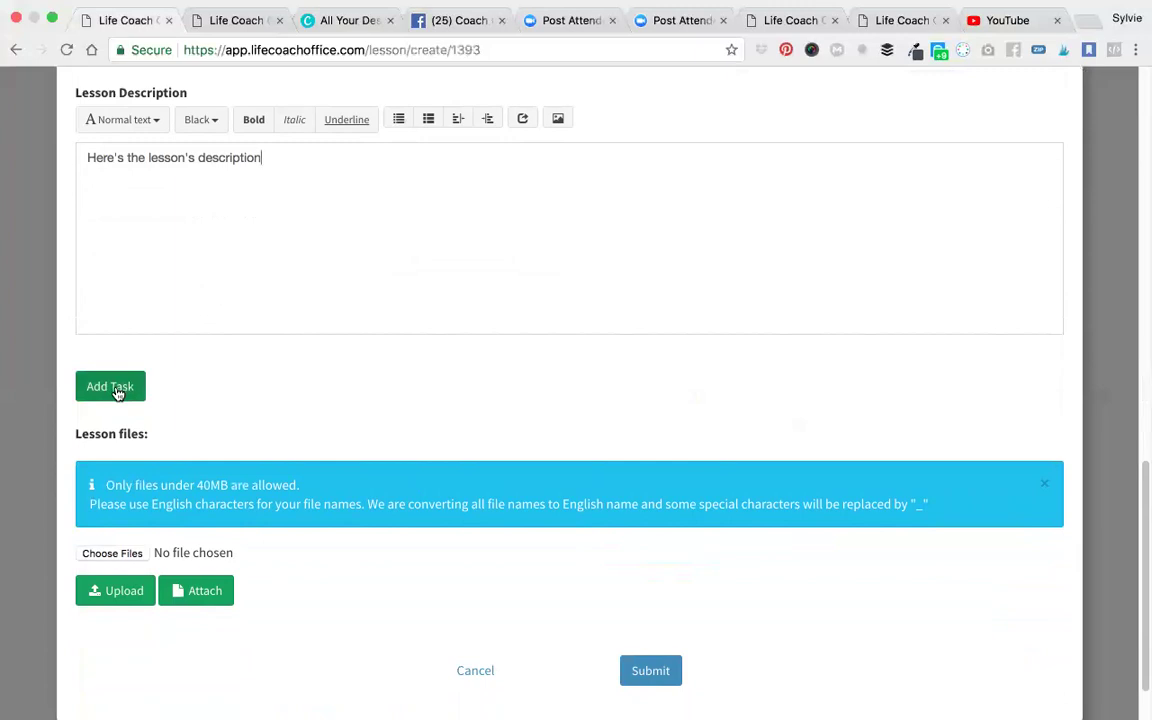
{"action": "left_click", "coordinate": [116, 393]}
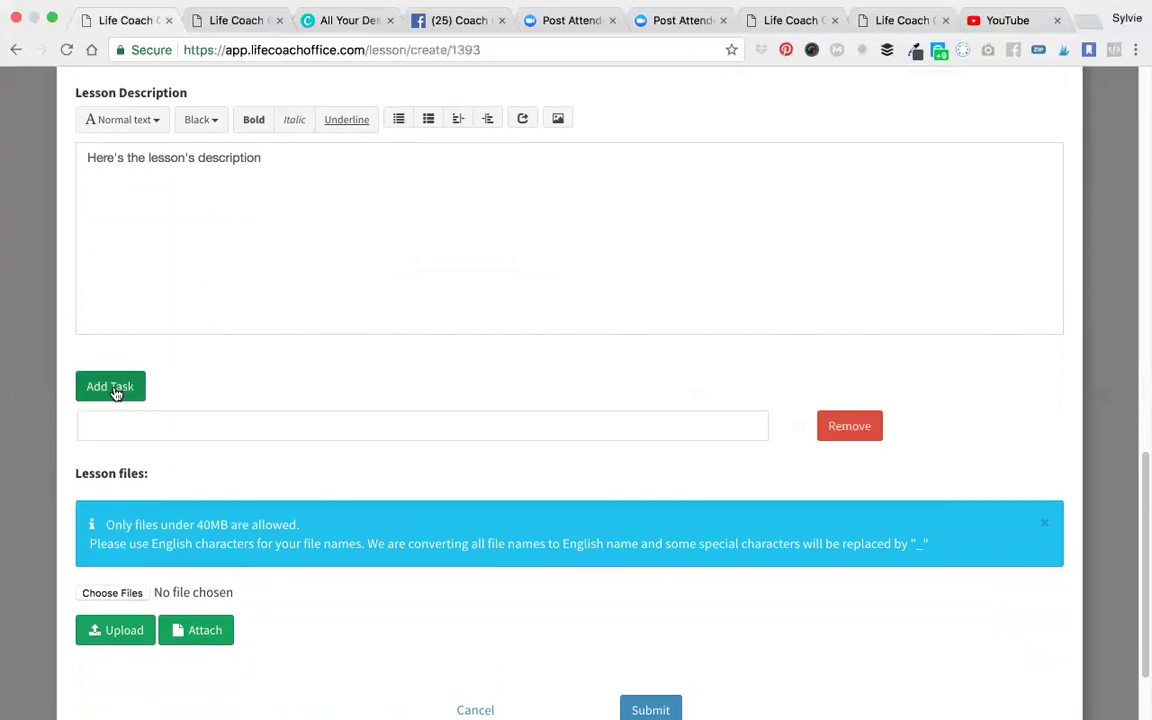
{"action": "left_click", "coordinate": [241, 424]}
{"action": "type", "text": "Do your homework"}
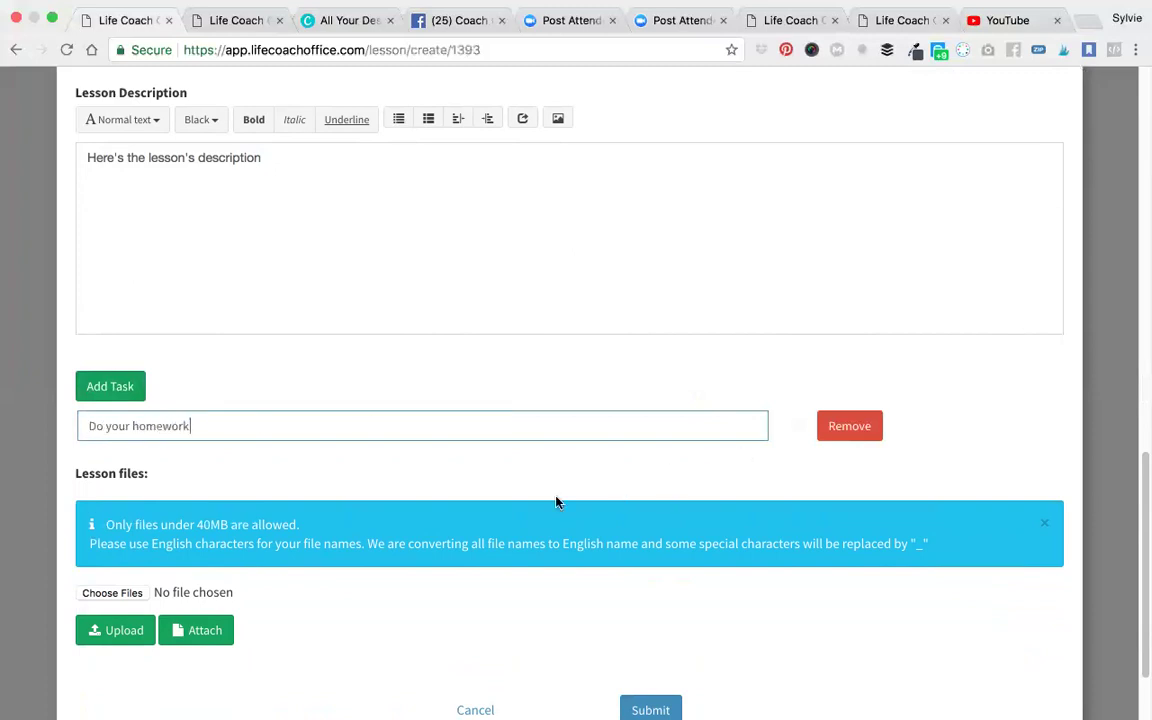
Add a second lesson task reading "Really do your homework" and submit the lesson
{"action": "scroll", "coordinate": [668, 480], "scroll_direction": "down", "scroll_amount": 2}
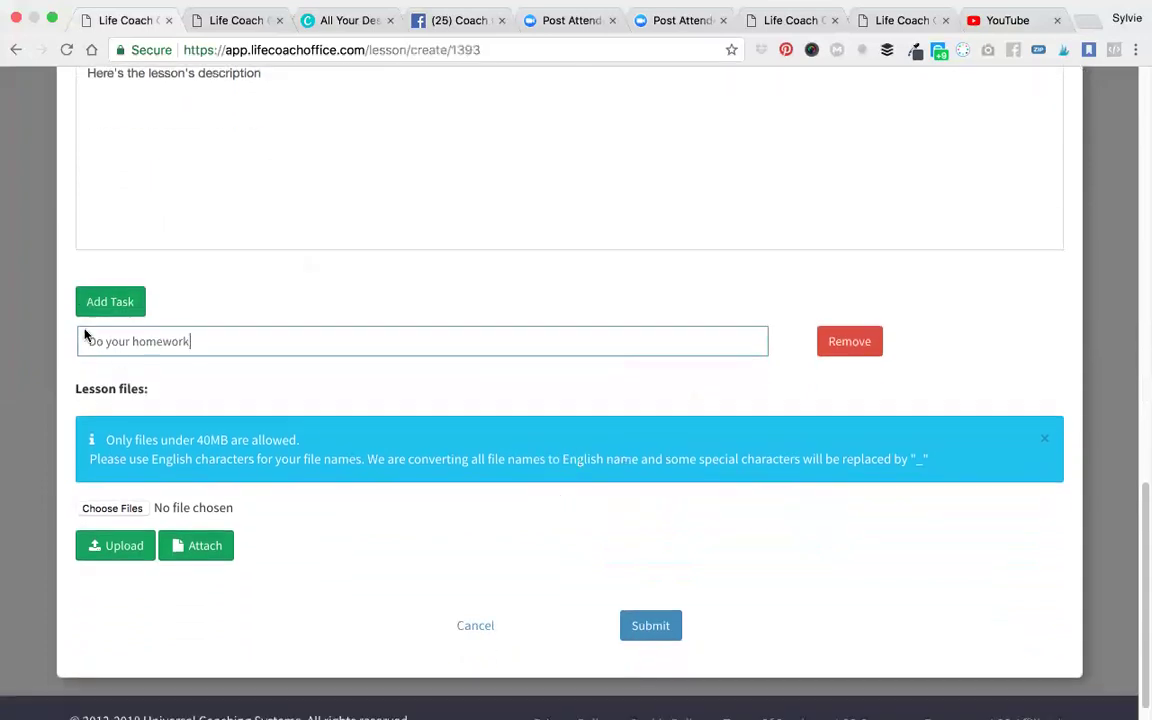
{"action": "left_click", "coordinate": [108, 301]}
{"action": "left_click", "coordinate": [137, 382]}
{"action": "type", "text": "Really do your homework"}
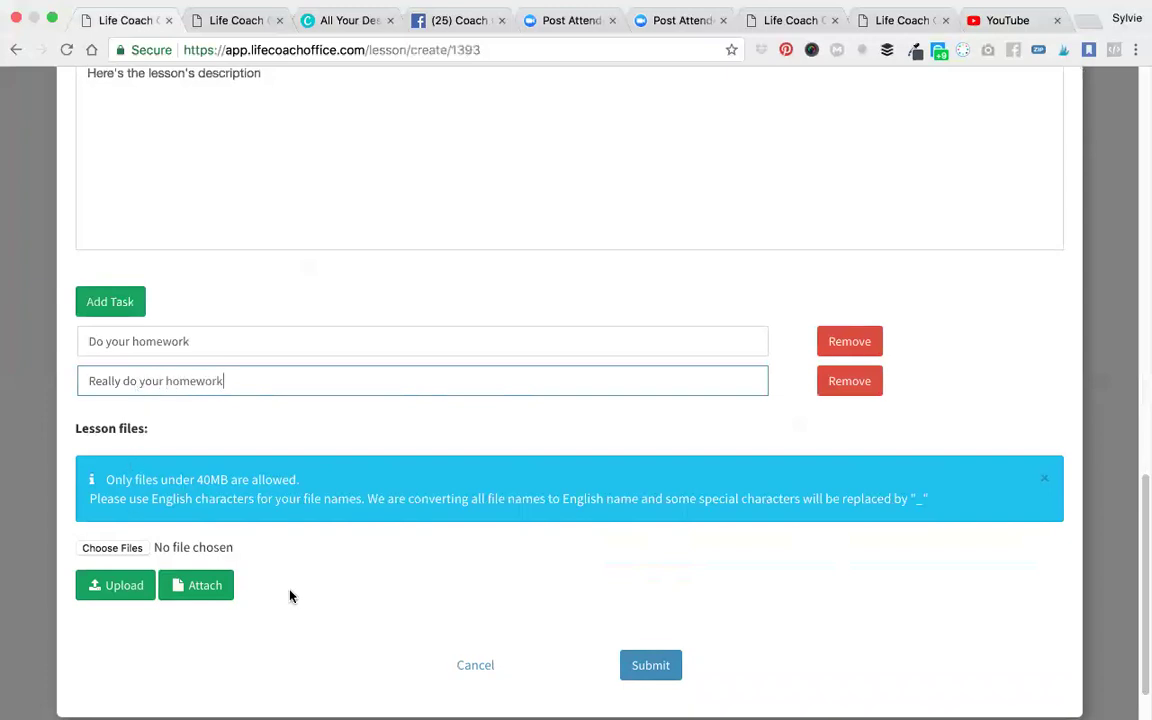
{"action": "scroll", "coordinate": [290, 597], "scroll_direction": "down", "scroll_amount": 2}
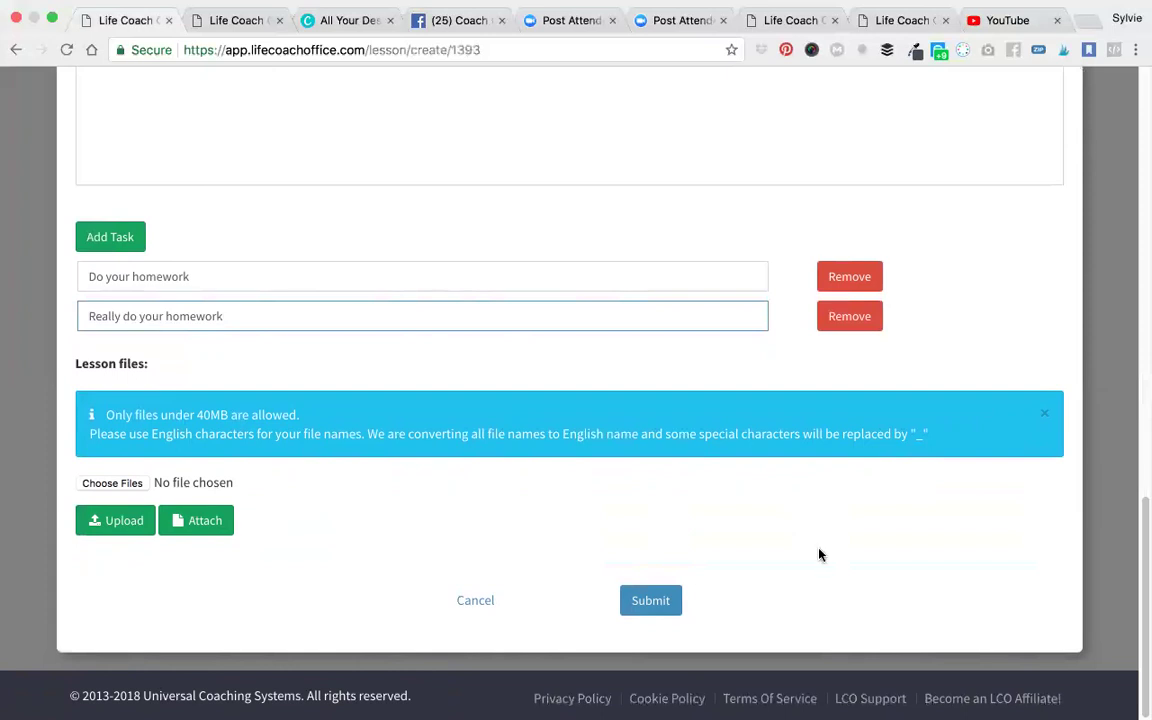
{"action": "left_click", "coordinate": [655, 601]}
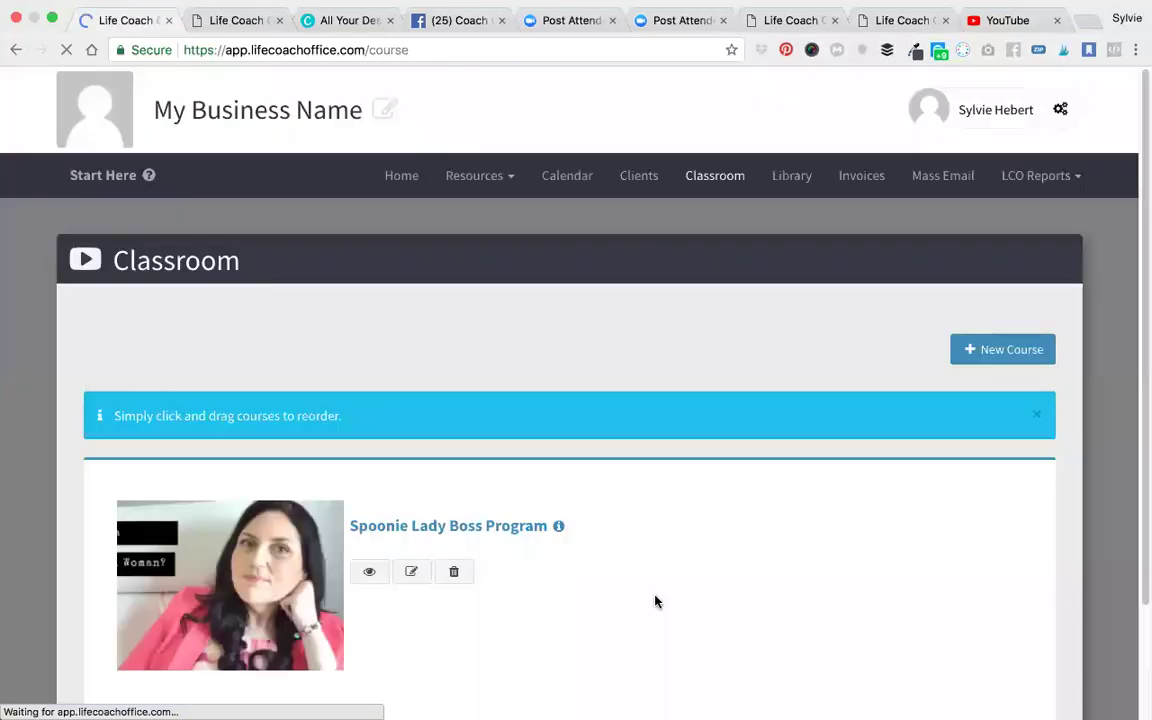
Open the Spoonie Lady Boss Program course and expand Module no1 to show its lessons
{"action": "scroll", "coordinate": [655, 601], "scroll_direction": "down", "scroll_amount": 2}
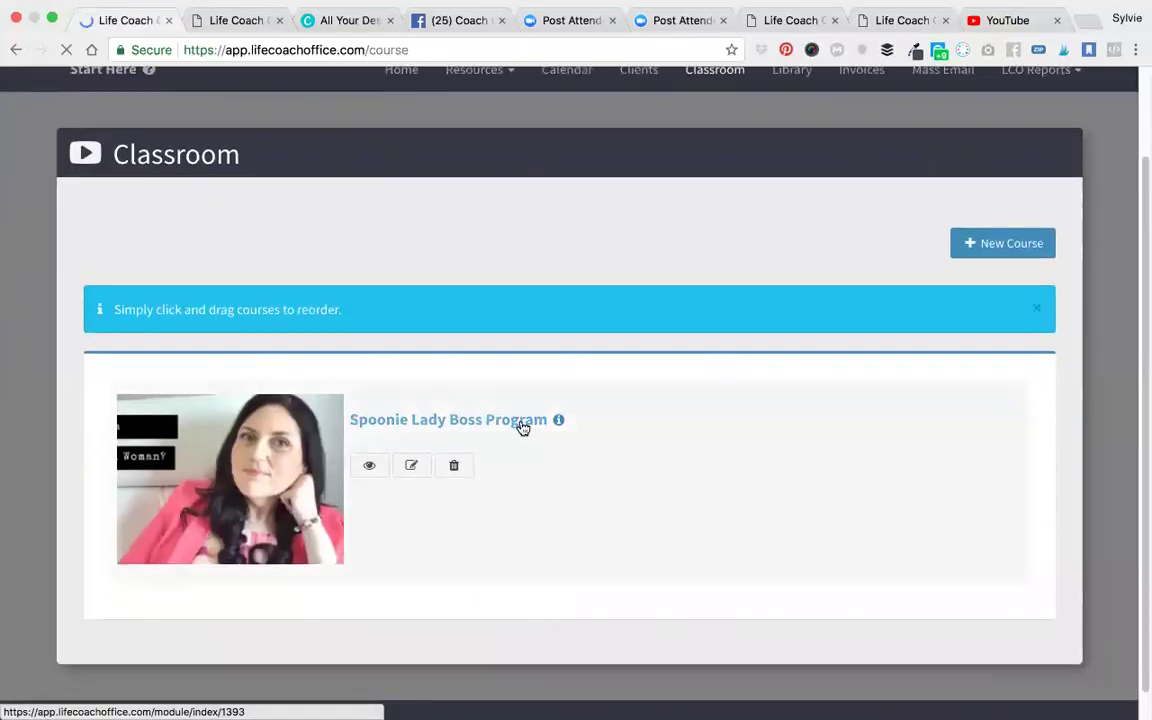
{"action": "left_click", "coordinate": [522, 427]}
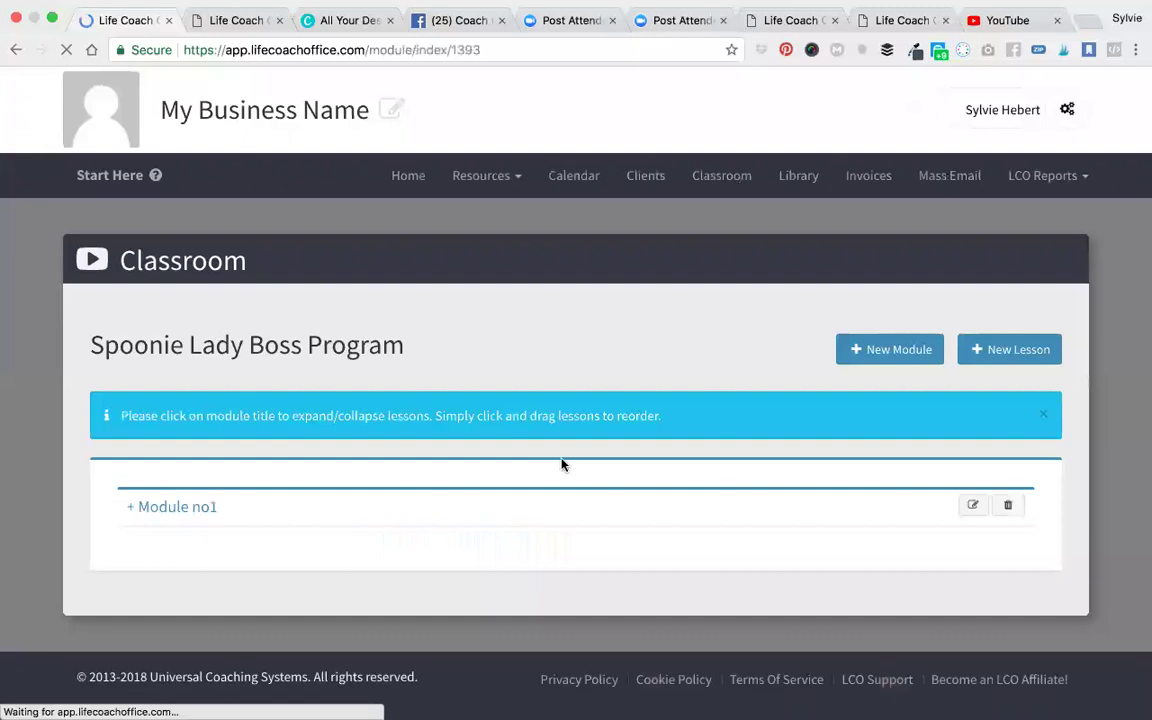
{"action": "left_click", "coordinate": [175, 508]}
{"action": "scroll", "coordinate": [355, 471], "scroll_direction": "down", "scroll_amount": 5}
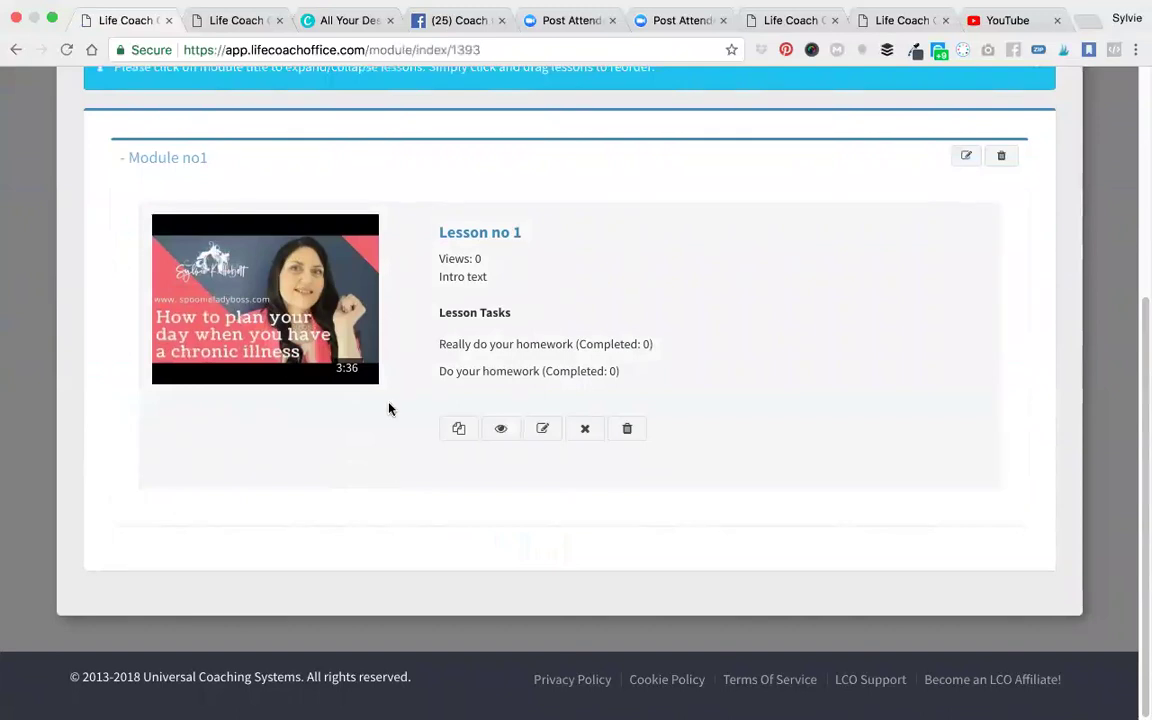
Open Lesson no 1 and review its video, description and lesson tasks as displayed in the classroom
{"action": "left_click", "coordinate": [479, 234]}
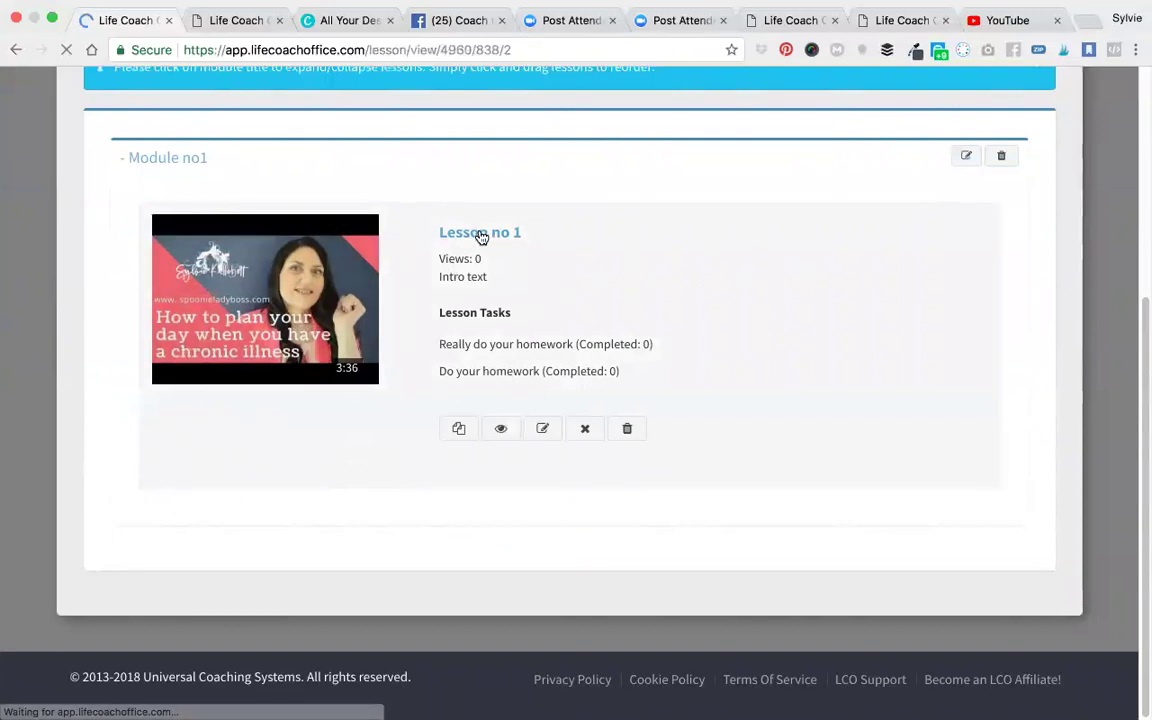
{"action": "scroll", "coordinate": [586, 384], "scroll_direction": "down", "scroll_amount": 2}
{"action": "scroll", "coordinate": [586, 384], "scroll_direction": "down", "scroll_amount": 6}
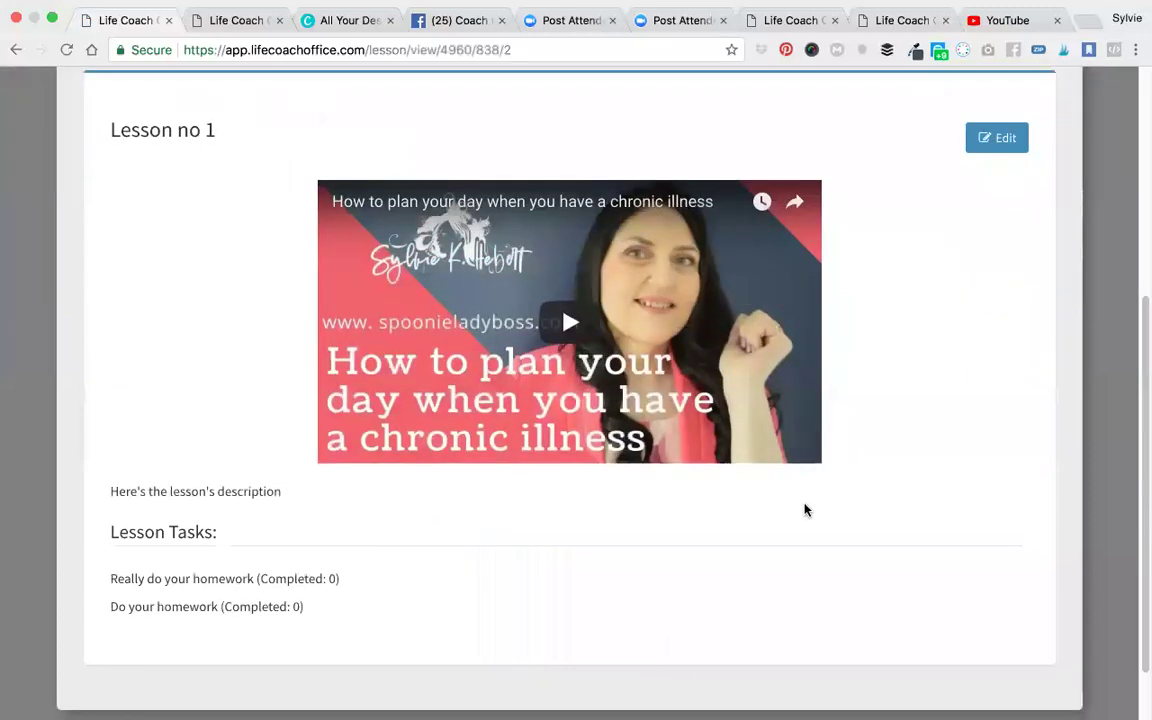
{"action": "scroll", "coordinate": [836, 509], "scroll_direction": "down", "scroll_amount": 1}
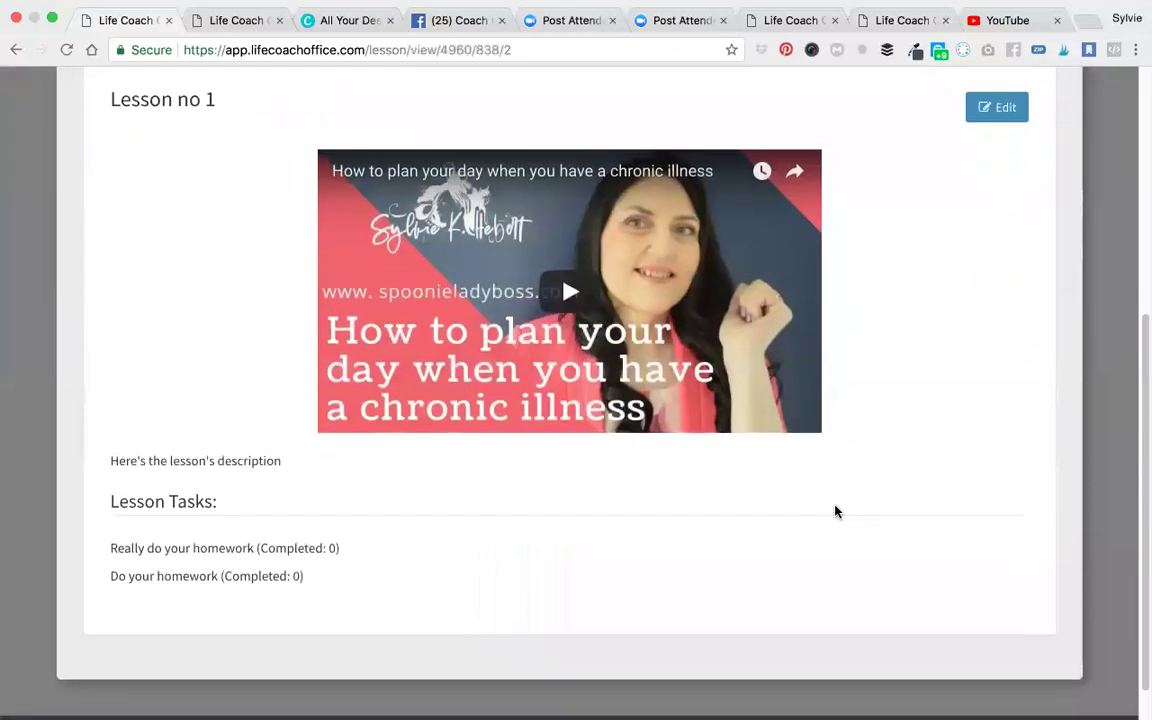
{"action": "scroll", "coordinate": [836, 510], "scroll_direction": "down", "scroll_amount": 1}
{"action": "scroll", "coordinate": [836, 510], "scroll_direction": "up", "scroll_amount": 2}
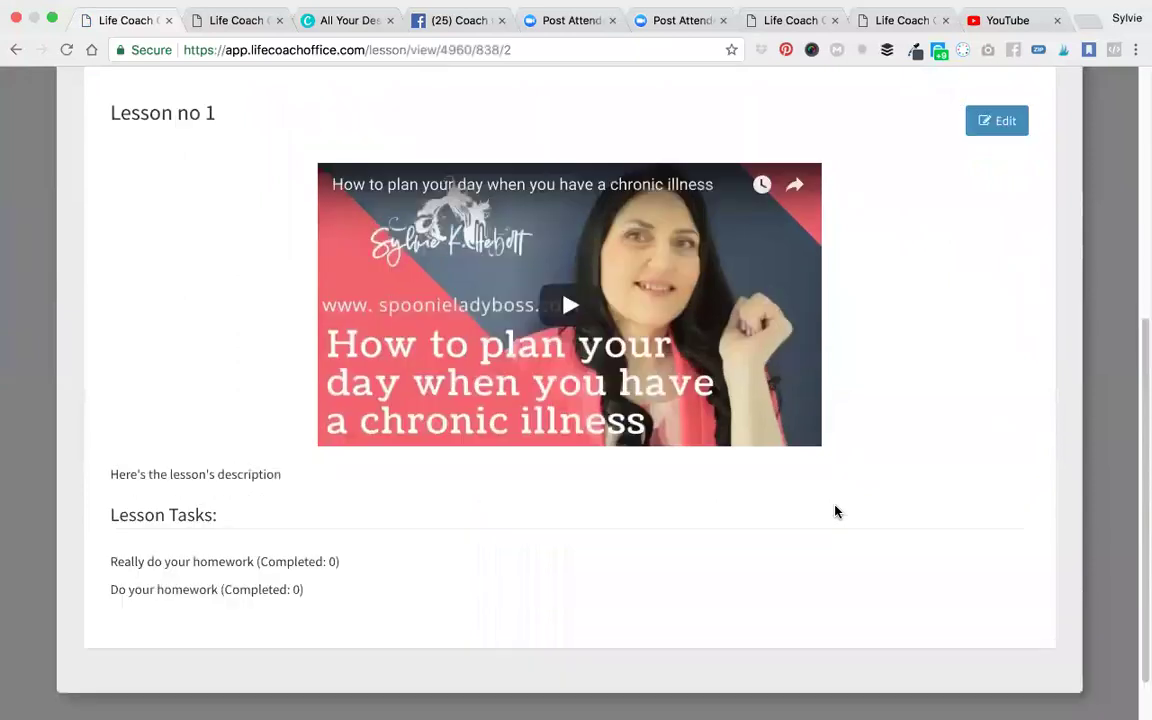
{"action": "scroll", "coordinate": [836, 511], "scroll_direction": "up", "scroll_amount": 2}
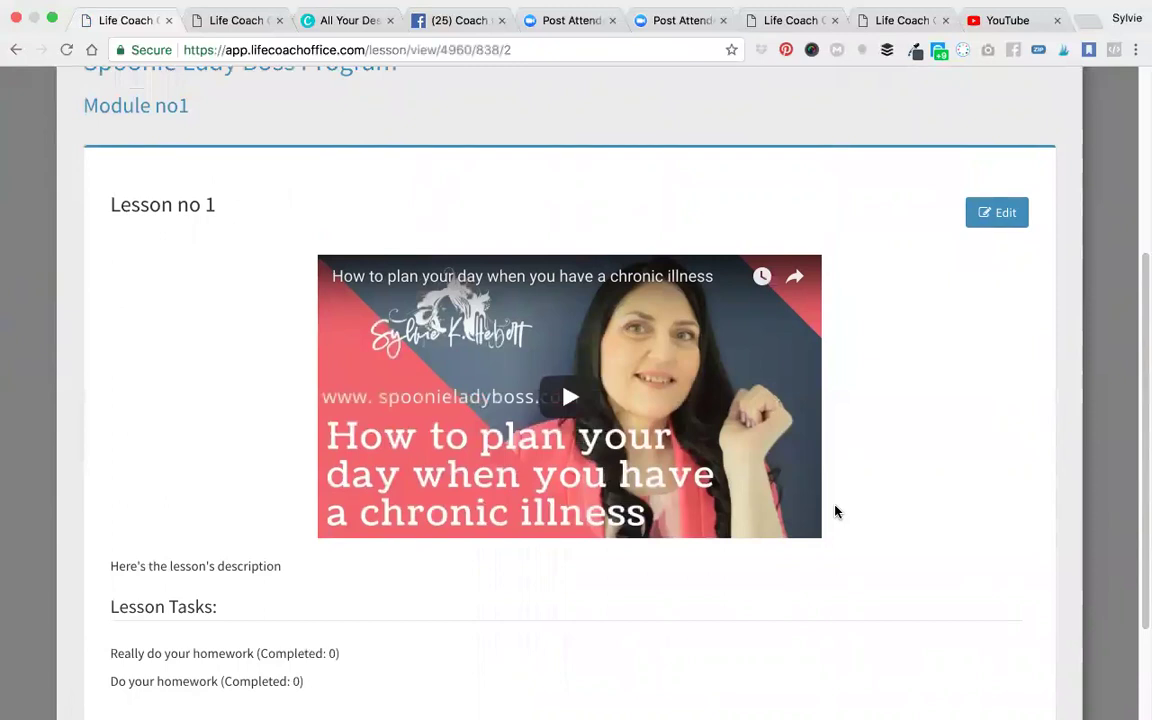
{"action": "scroll", "coordinate": [836, 512], "scroll_direction": "down", "scroll_amount": 2}
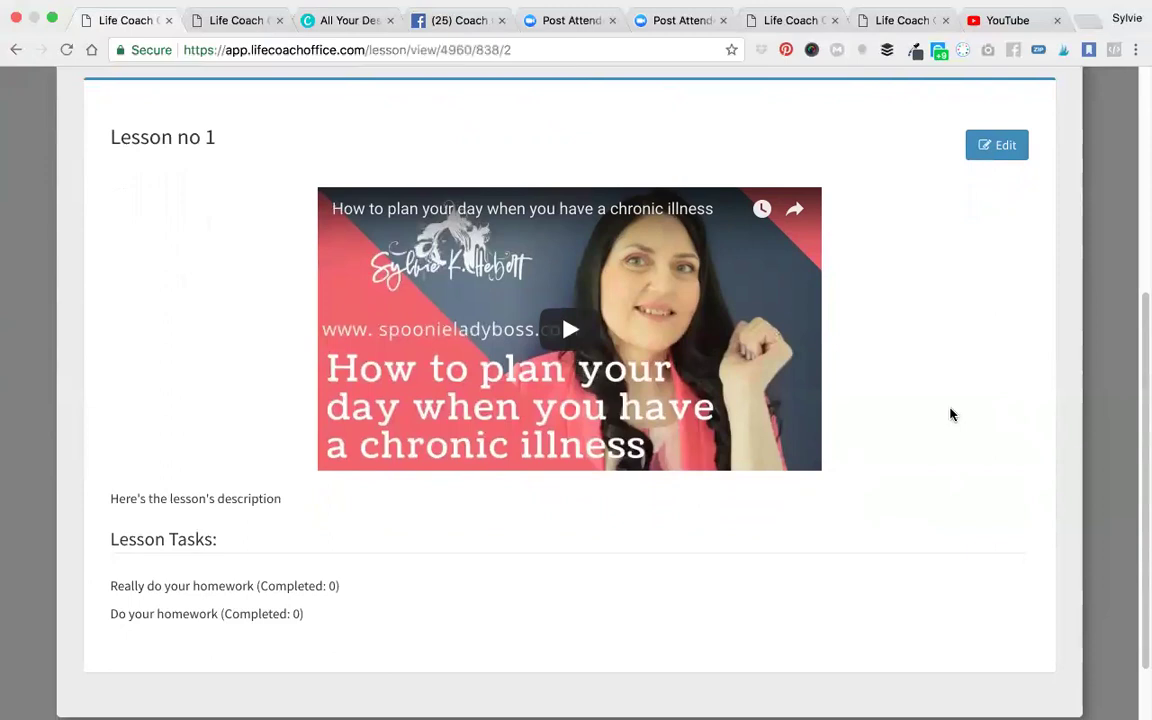
{"action": "scroll", "coordinate": [951, 414], "scroll_direction": "up", "scroll_amount": 3}
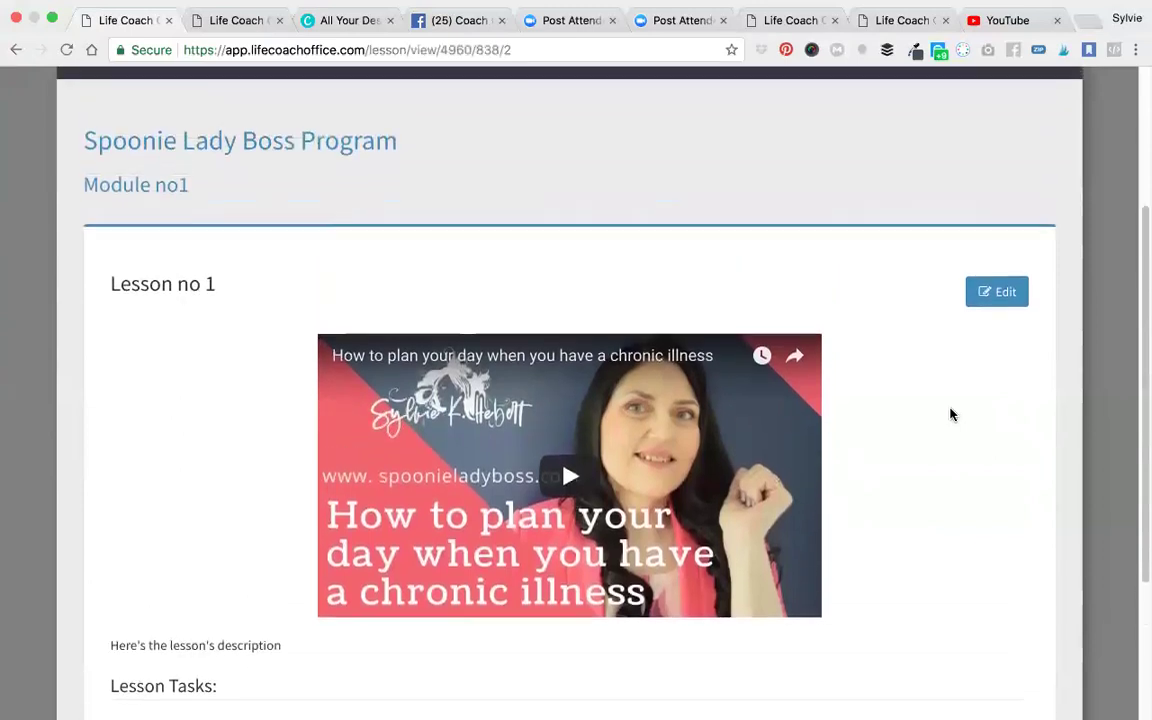
{"action": "scroll", "coordinate": [951, 414], "scroll_direction": "up", "scroll_amount": 4}
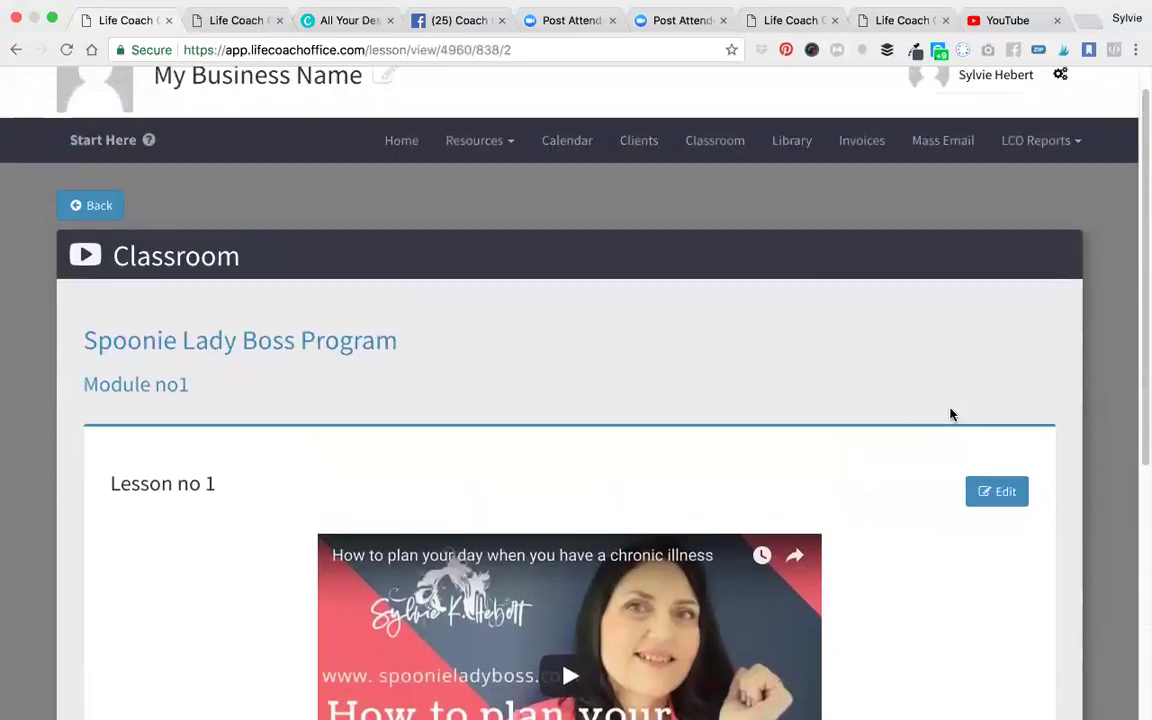
{"action": "scroll", "coordinate": [951, 414], "scroll_direction": "down", "scroll_amount": 8}
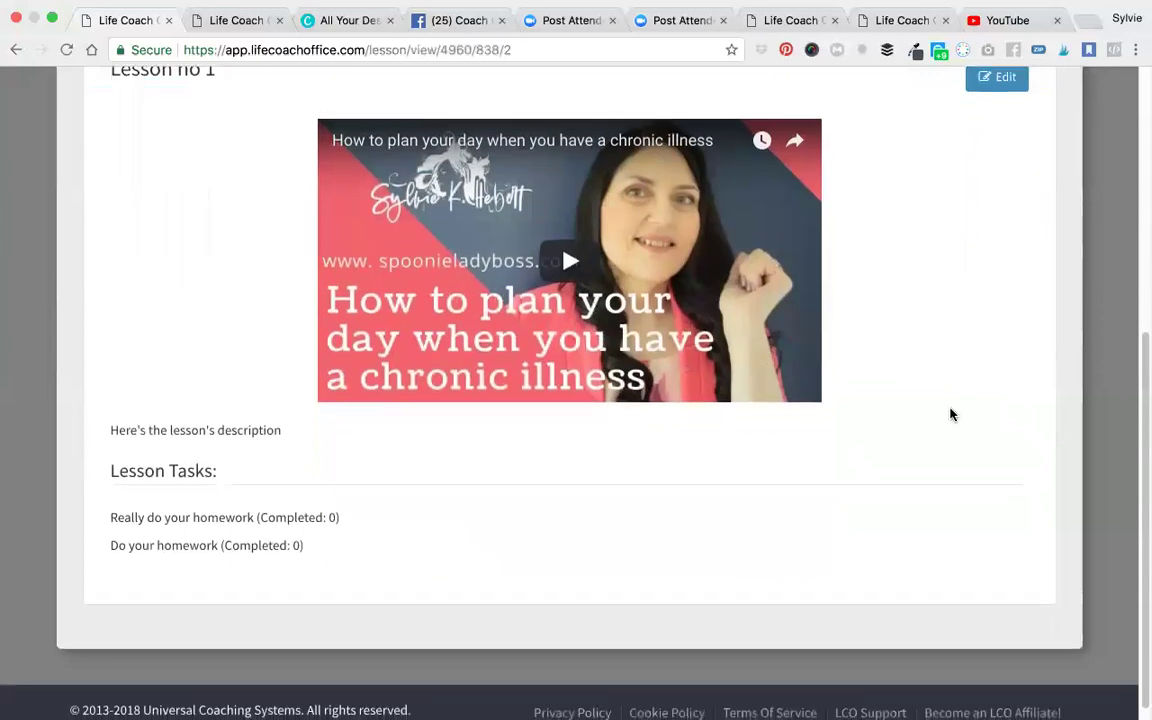
{"action": "scroll", "coordinate": [951, 414], "scroll_direction": "up", "scroll_amount": 9}
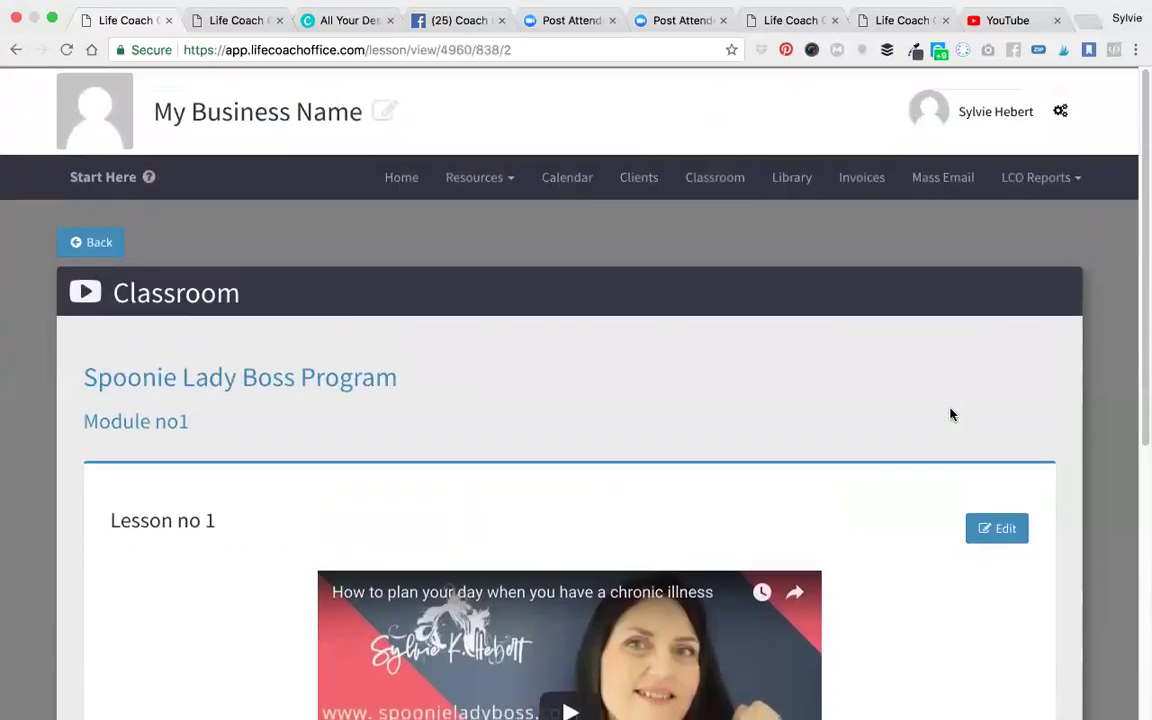
{"action": "scroll", "coordinate": [951, 414], "scroll_direction": "down", "scroll_amount": 1}
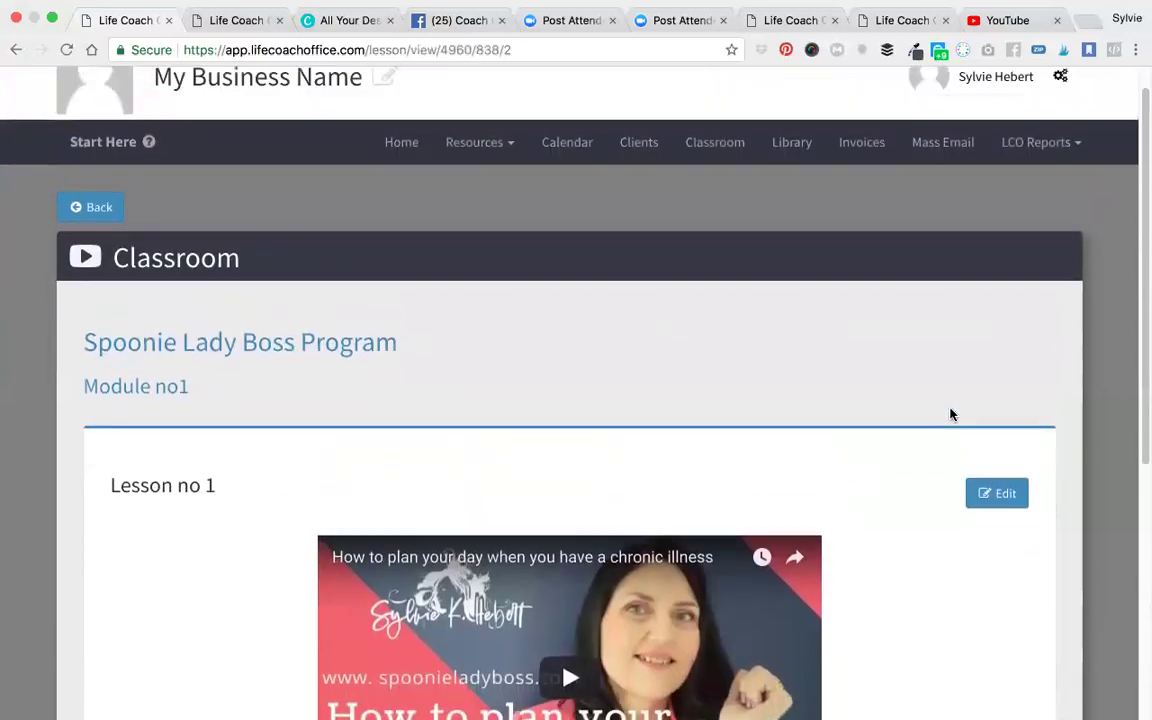
{"action": "scroll", "coordinate": [951, 414], "scroll_direction": "up", "scroll_amount": 1}
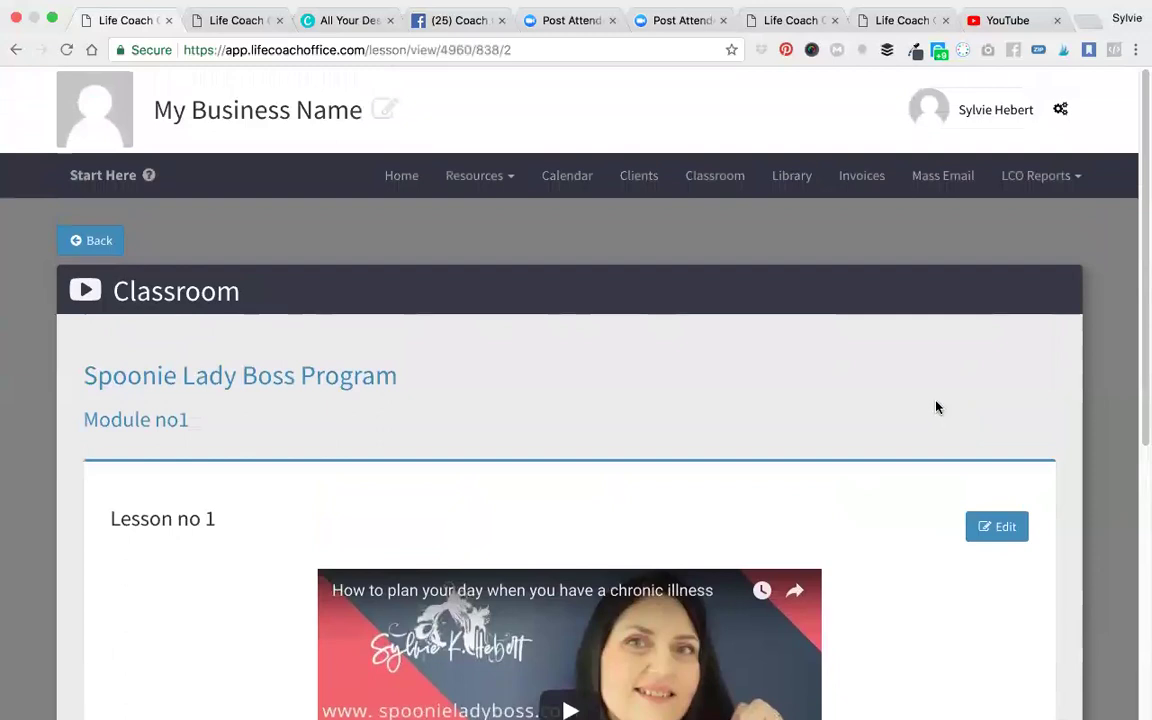
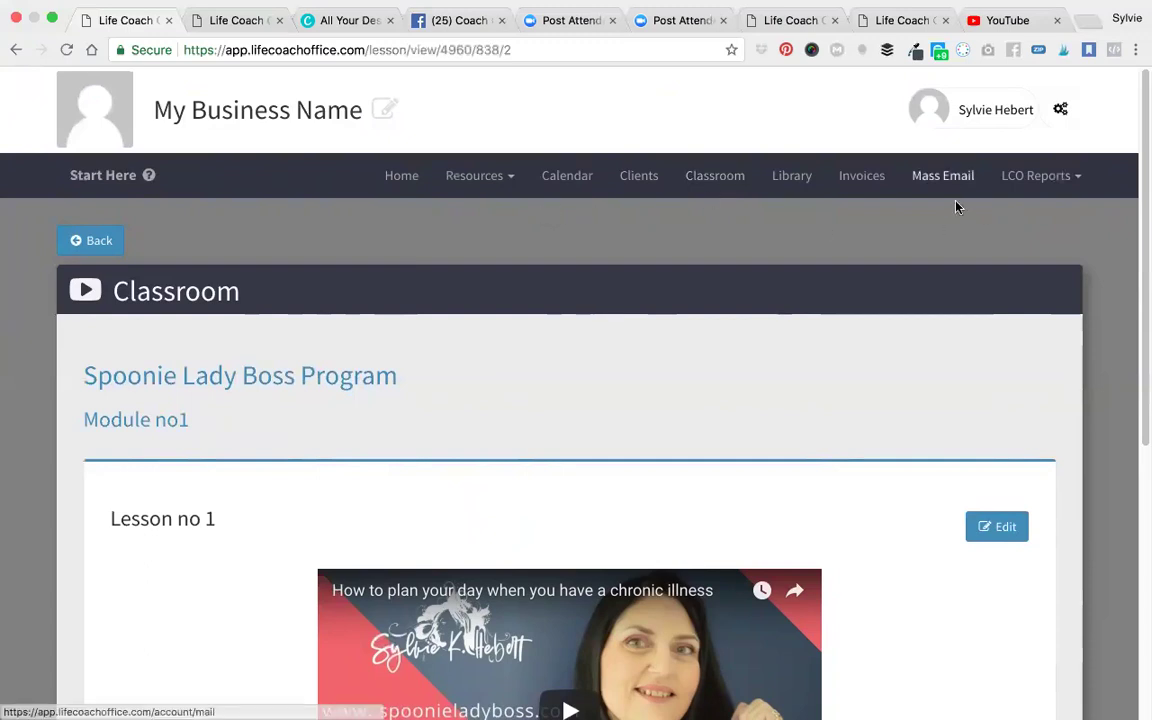
In the Clients area, examine the Add New Client form with its contact fields and group option, then cancel it
{"action": "left_click", "coordinate": [1040, 182]}
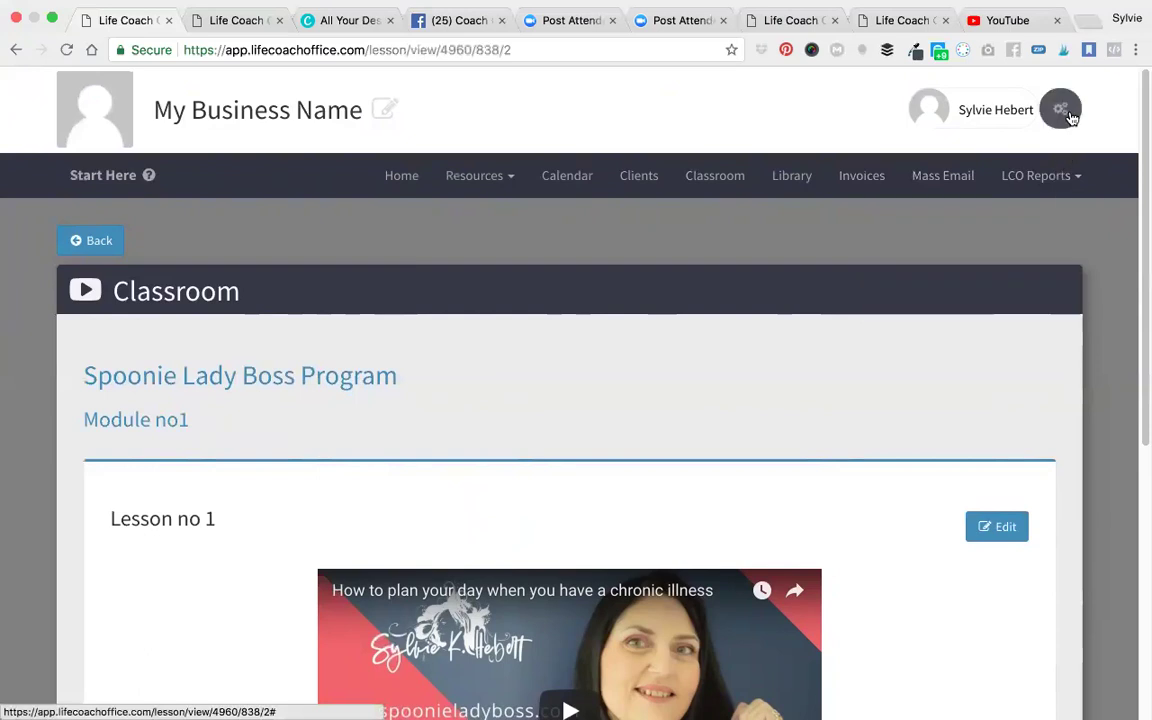
{"action": "left_click", "coordinate": [655, 178]}
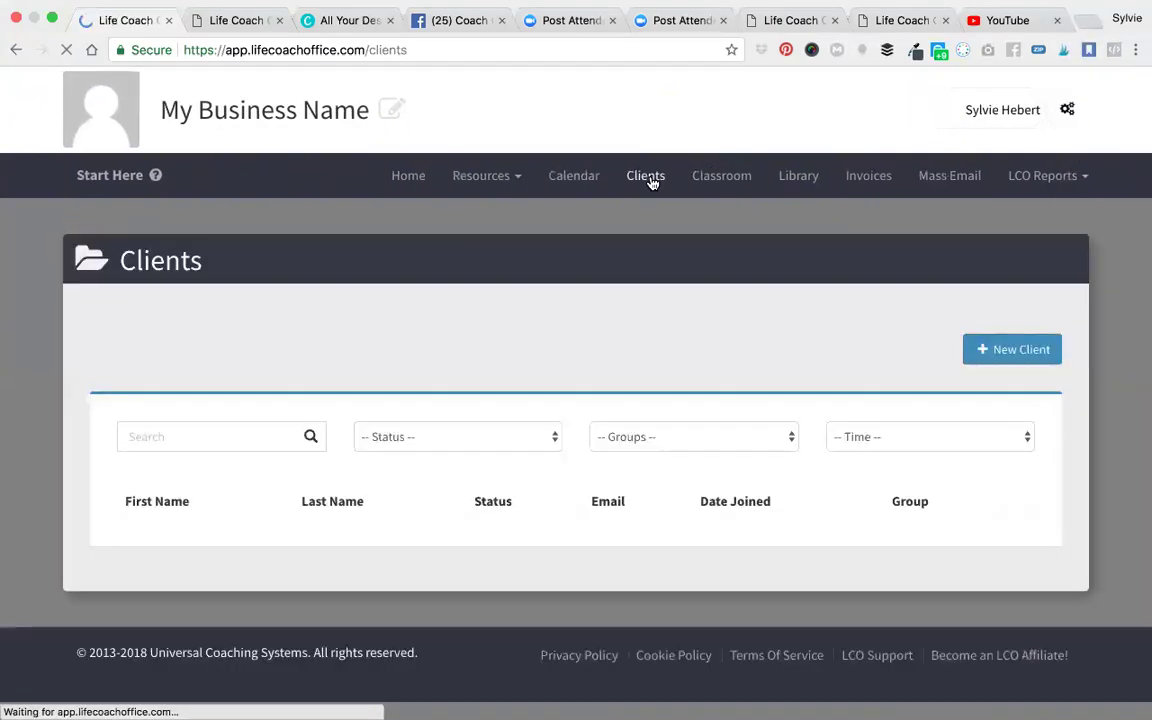
{"action": "scroll", "coordinate": [715, 308], "scroll_direction": "down", "scroll_amount": 2}
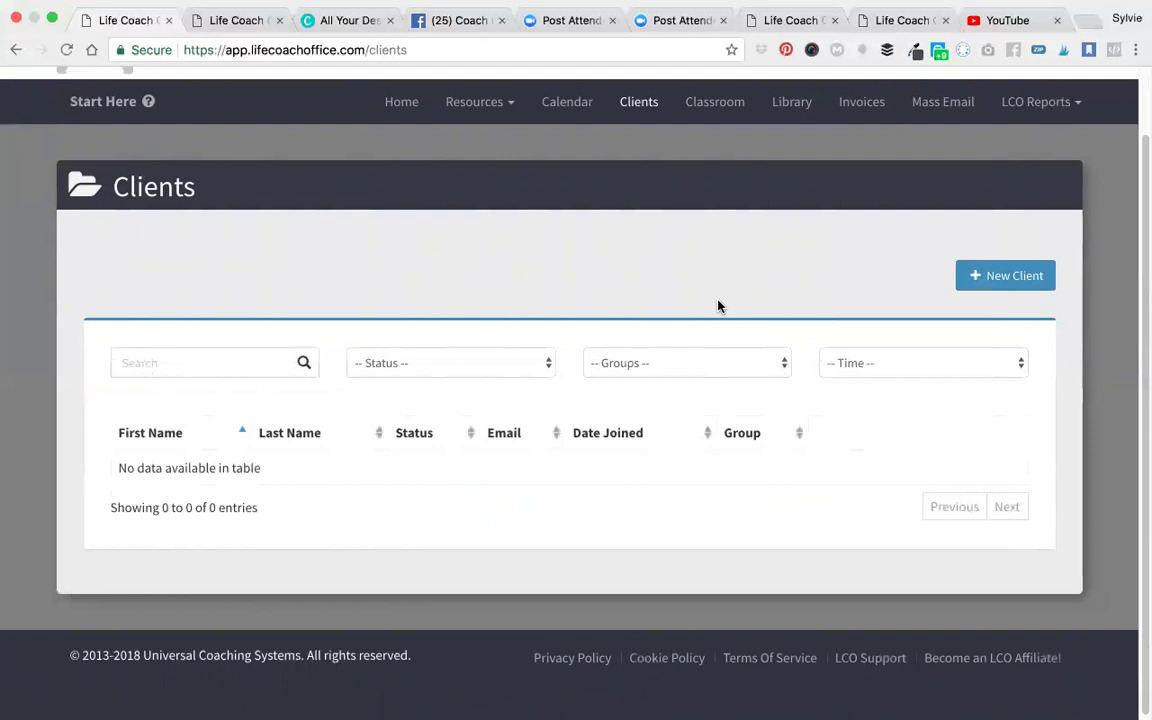
{"action": "left_click", "coordinate": [1012, 287]}
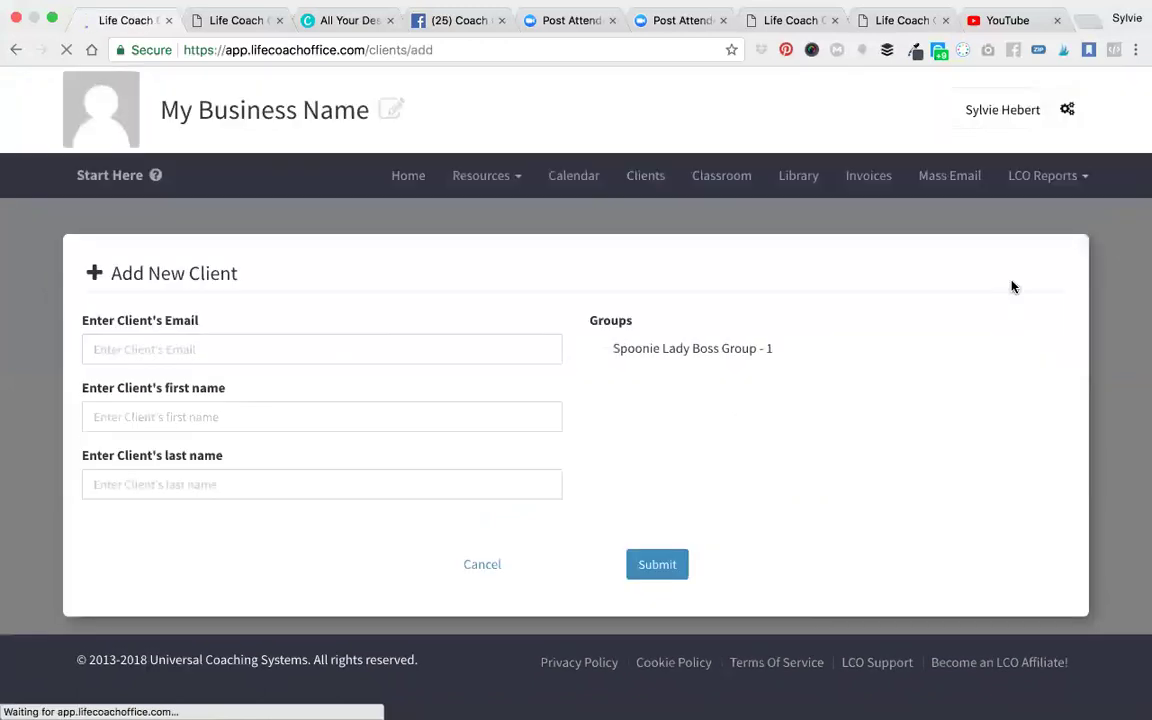
{"action": "left_click", "coordinate": [452, 349]}
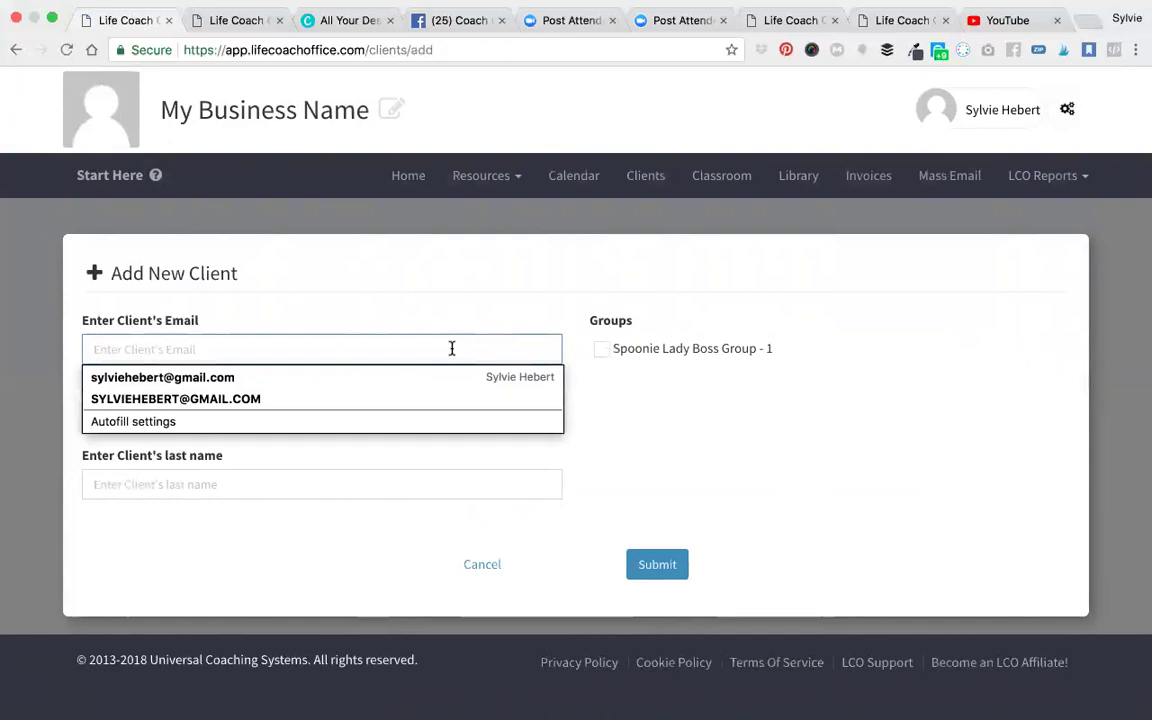
{"action": "left_click", "coordinate": [452, 314]}
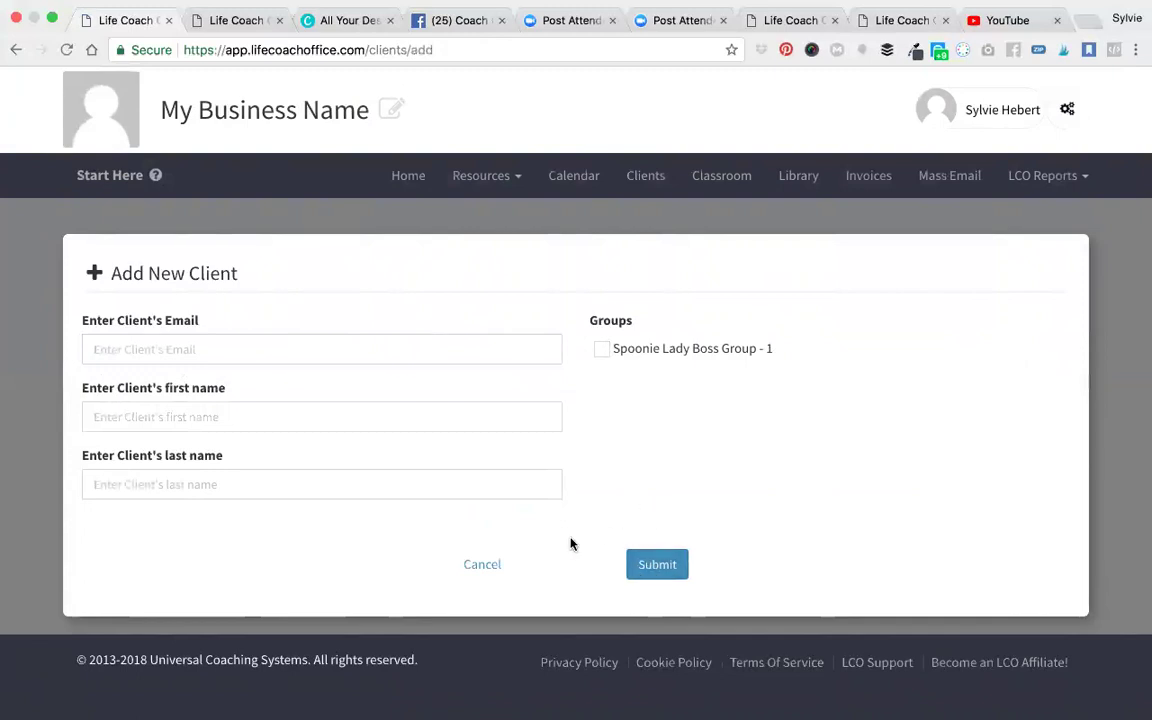
{"action": "left_click", "coordinate": [488, 571]}
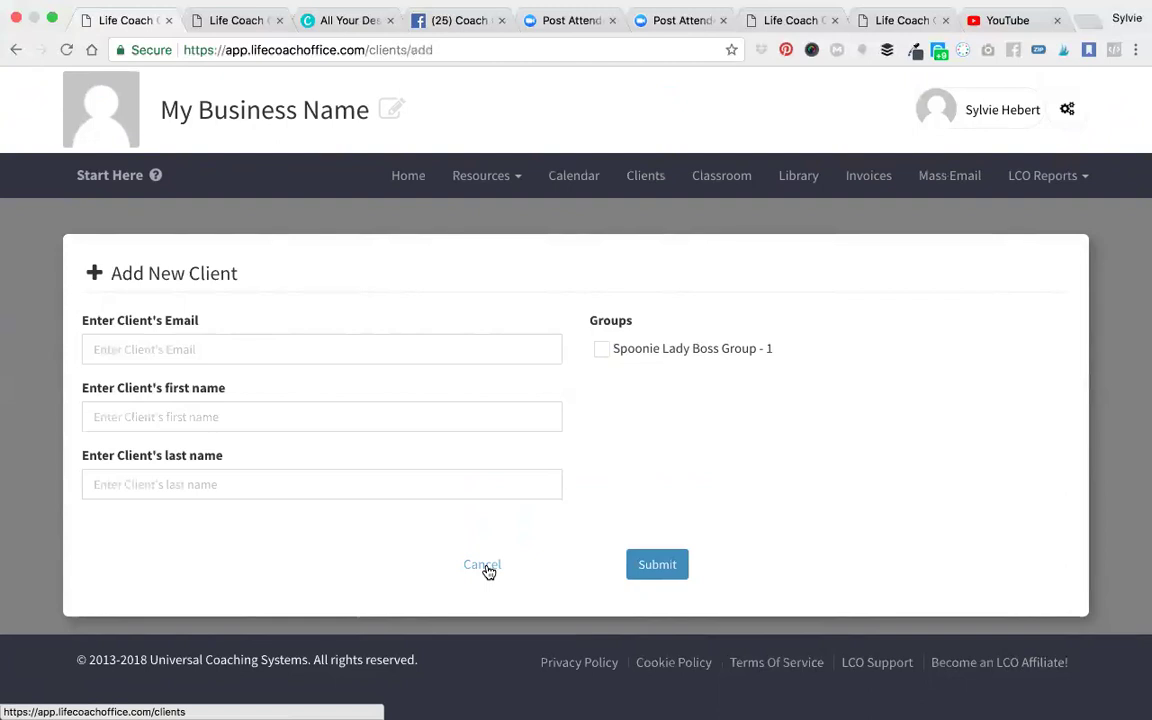
{"action": "left_click", "coordinate": [484, 566]}
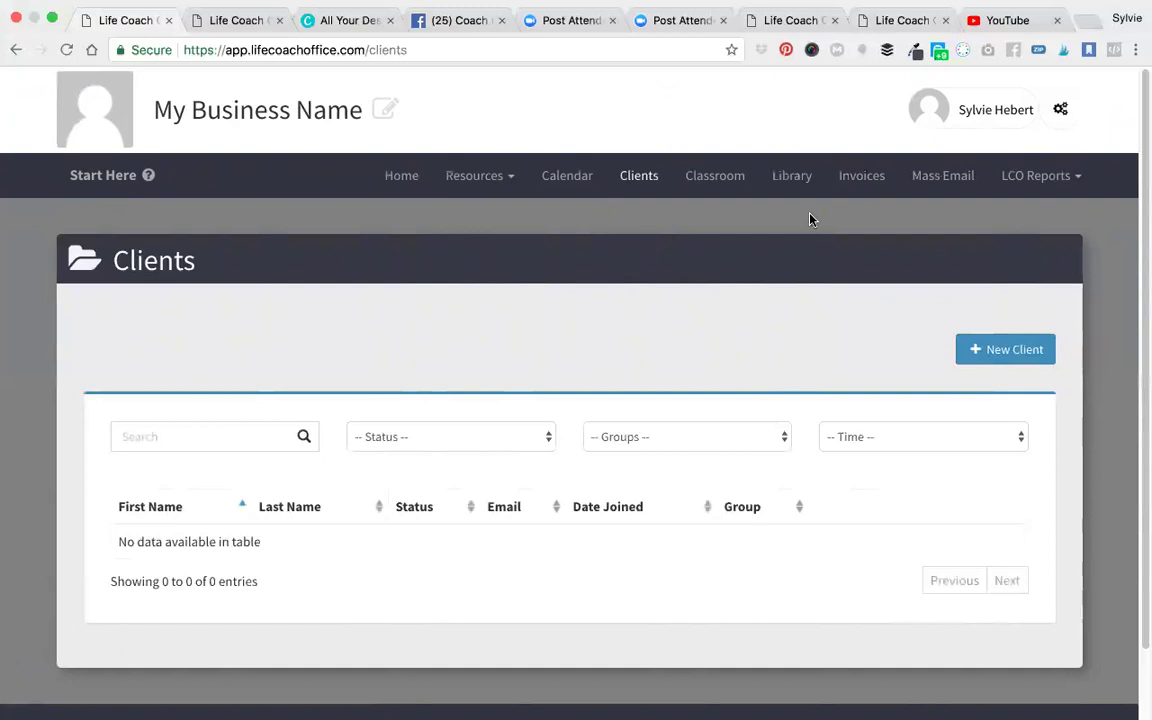
Compare the registration pages of Mentor Coach Group August 2018 and Spoonie Lady Boss Group - 1, and return to the Clients page
{"action": "left_click", "coordinate": [890, 20]}
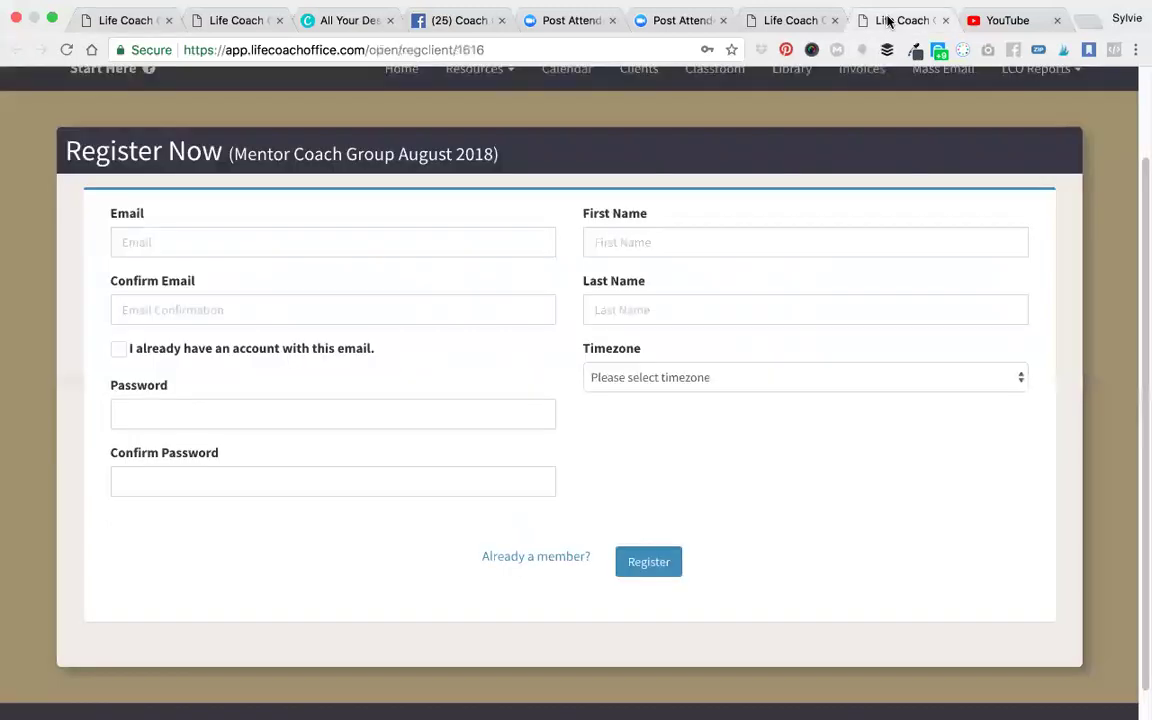
{"action": "left_click", "coordinate": [799, 22]}
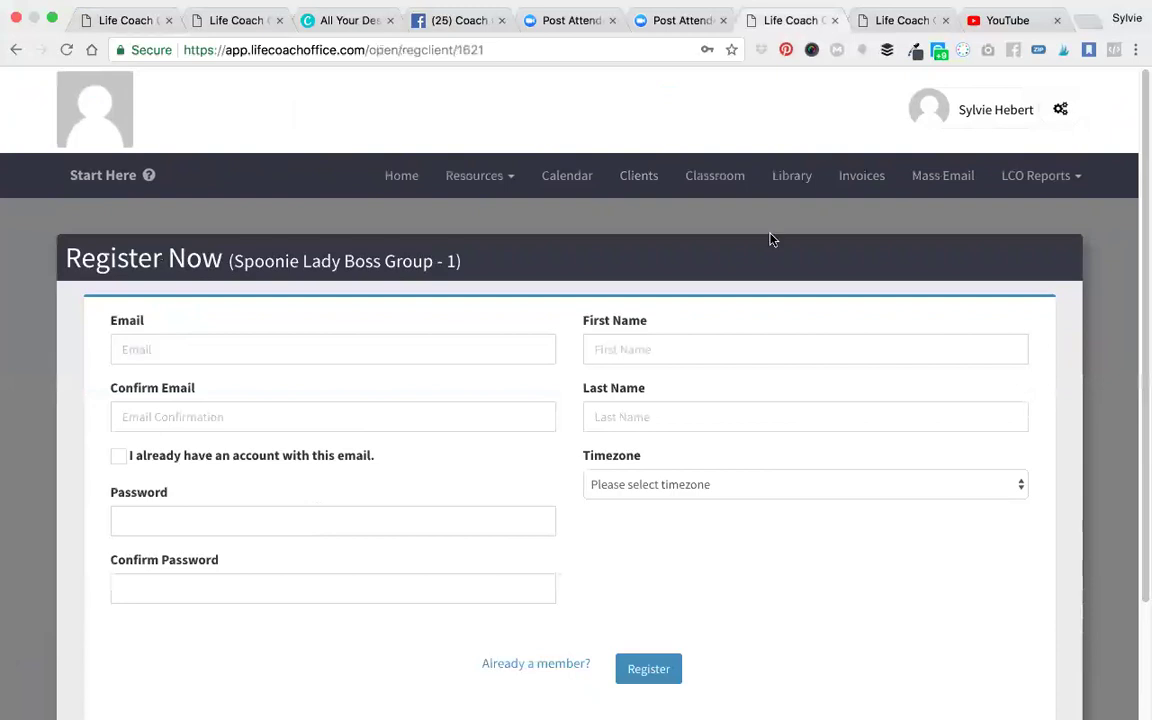
{"action": "scroll", "coordinate": [797, 278], "scroll_direction": "down", "scroll_amount": 1}
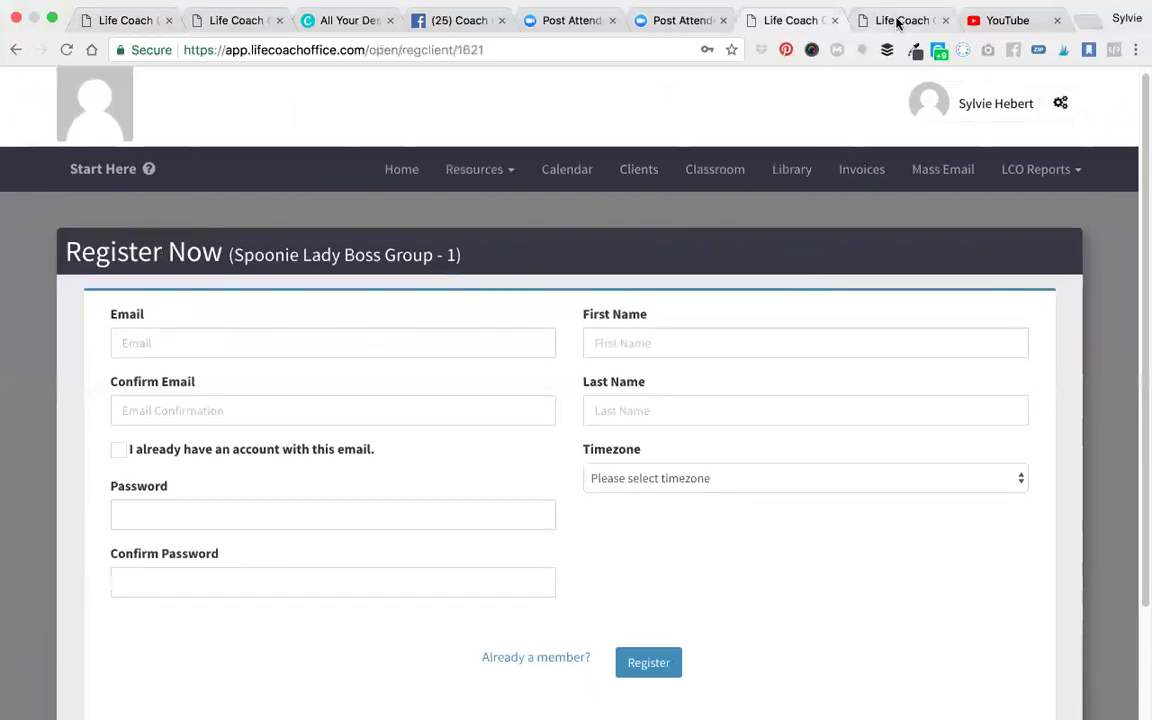
{"action": "left_click", "coordinate": [897, 22]}
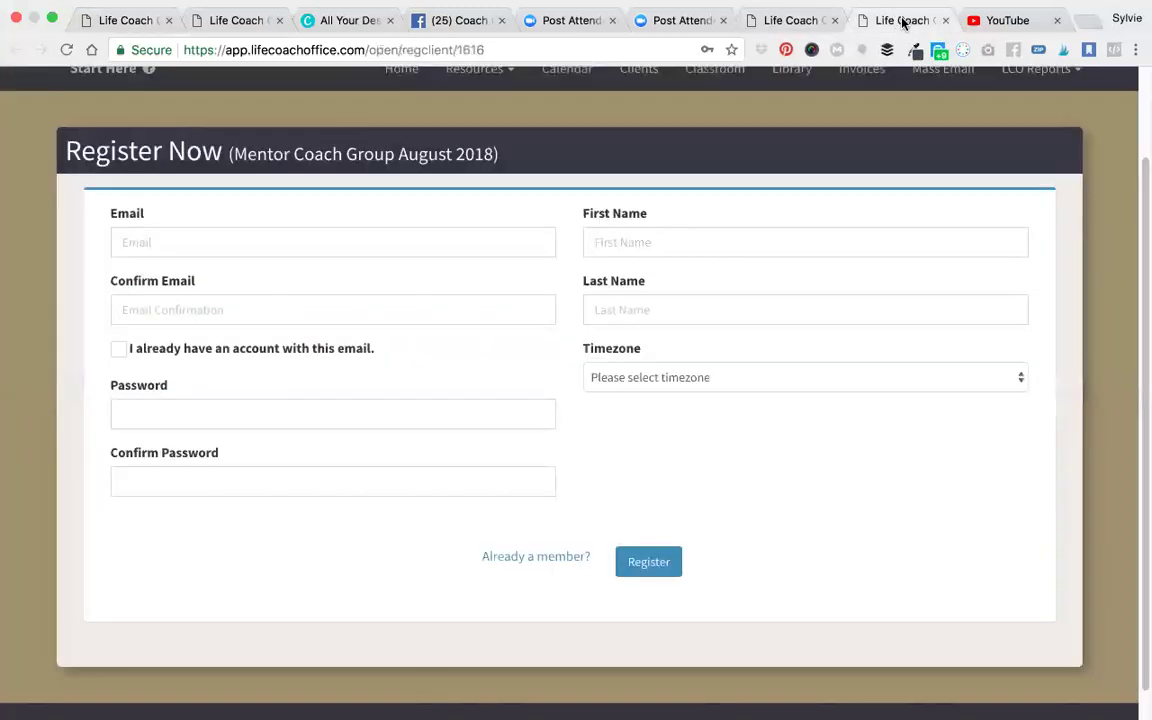
{"action": "left_click", "coordinate": [236, 30]}
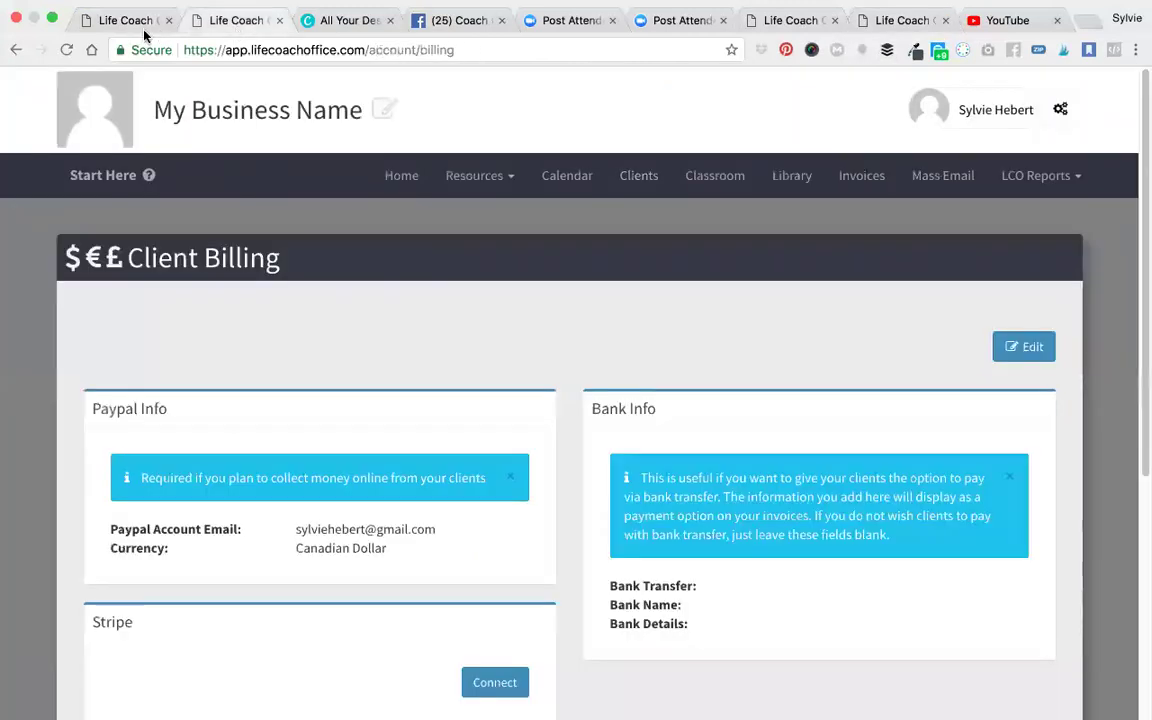
{"action": "left_click", "coordinate": [137, 28]}
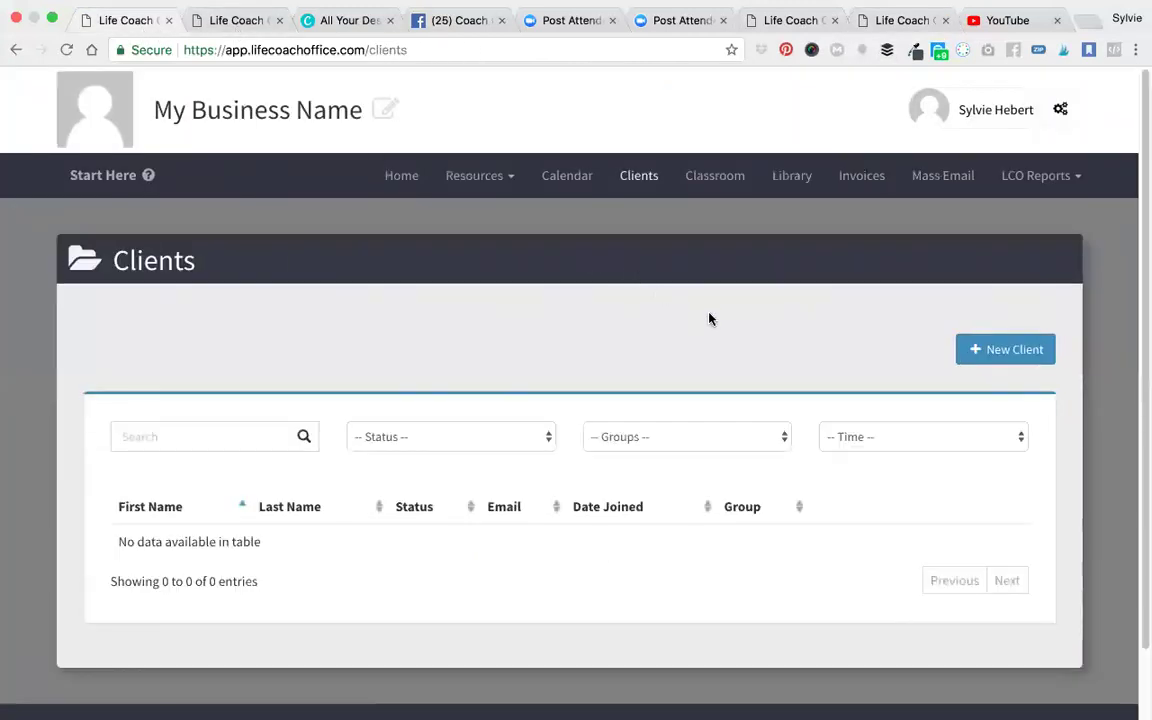
Open the Groups settings and show the online registration and login links for Spoonie Lady Boss Group - 1
{"action": "scroll", "coordinate": [710, 319], "scroll_direction": "down", "scroll_amount": 2}
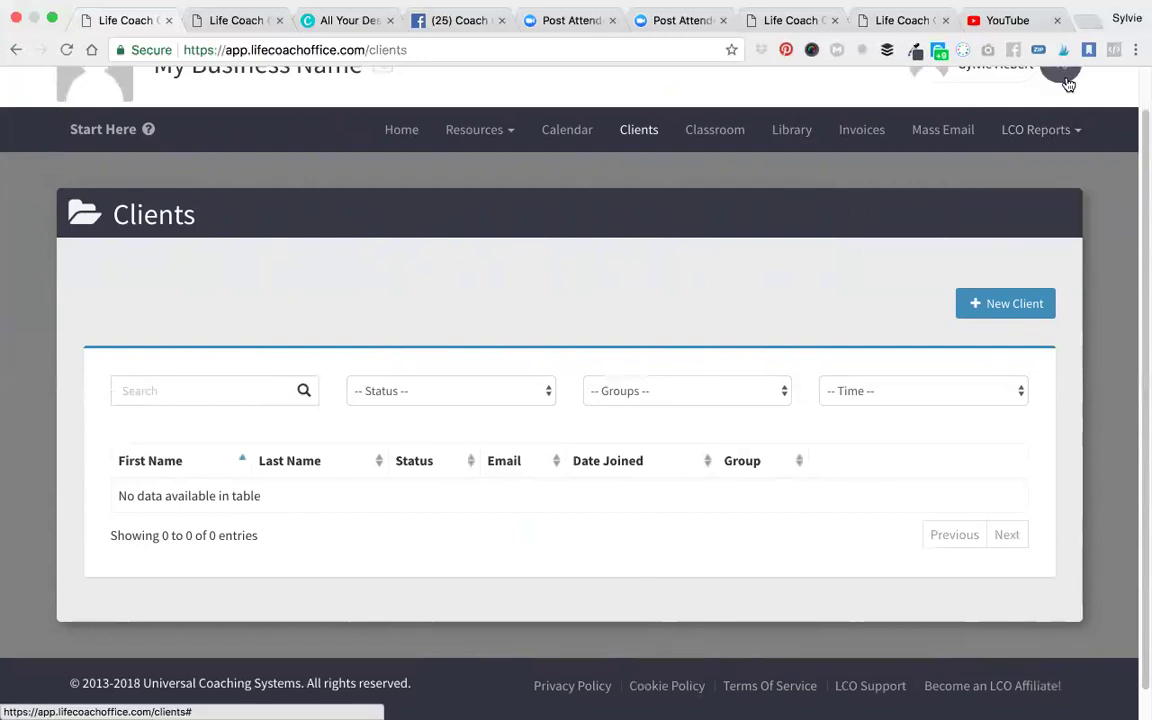
{"action": "mouse_move", "coordinate": [1068, 85]}
{"action": "left_click", "coordinate": [950, 287]}
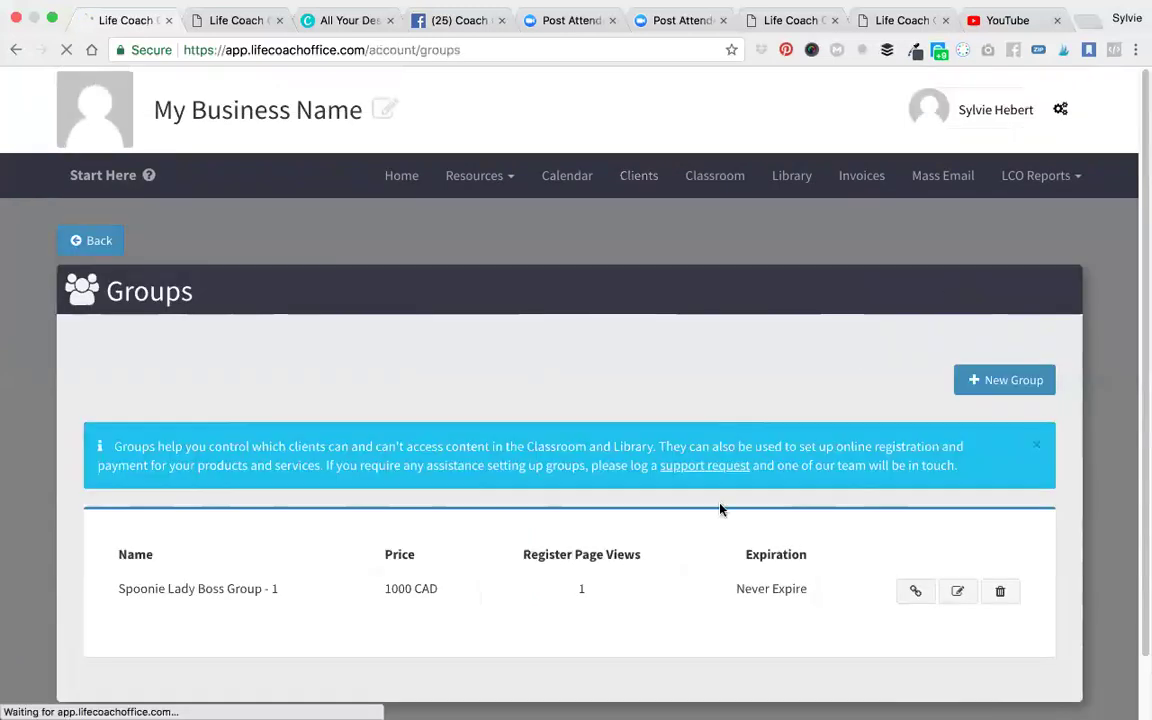
{"action": "scroll", "coordinate": [720, 510], "scroll_direction": "down", "scroll_amount": 2}
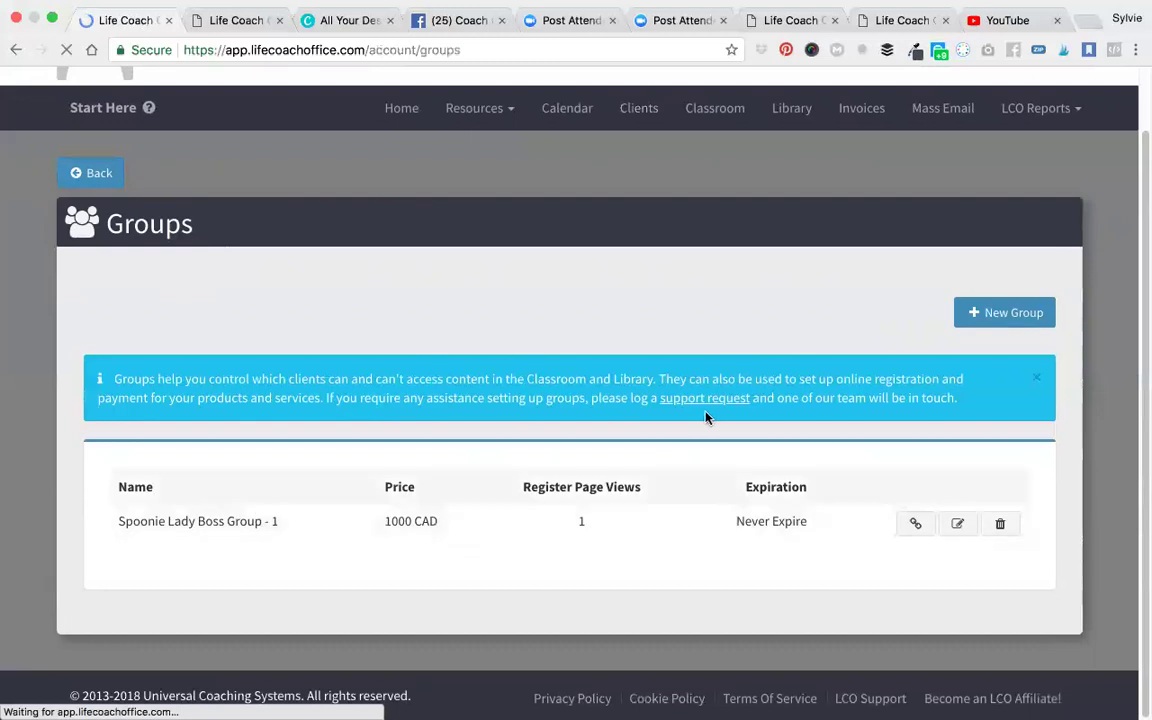
{"action": "left_click", "coordinate": [917, 525]}
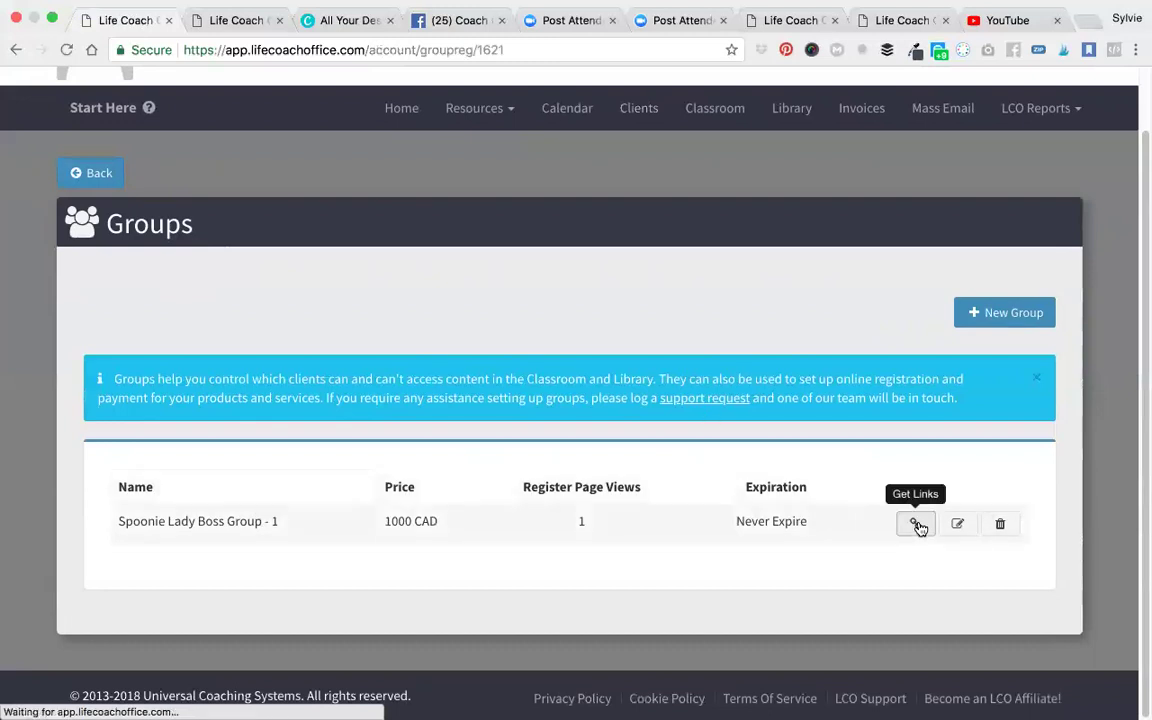
{"action": "scroll", "coordinate": [812, 466], "scroll_direction": "down", "scroll_amount": 2}
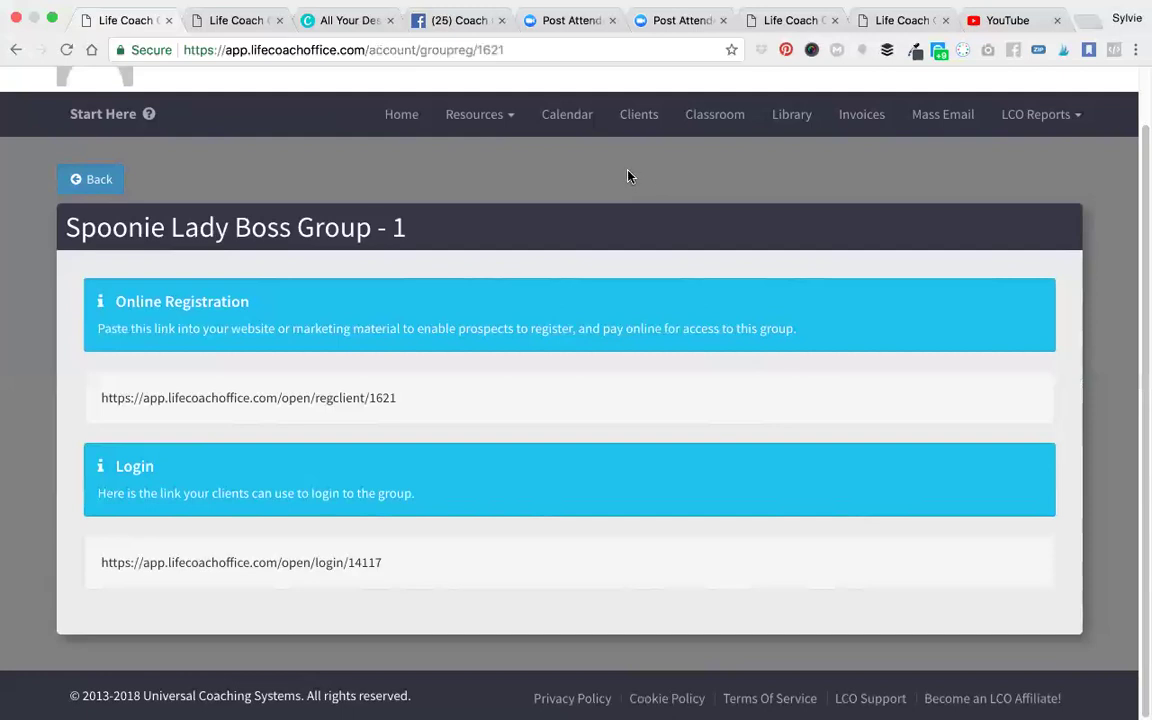
Open the Automated Emails templates and look through the list of client emails
{"action": "scroll", "coordinate": [1064, 105], "scroll_direction": "up", "scroll_amount": 1}
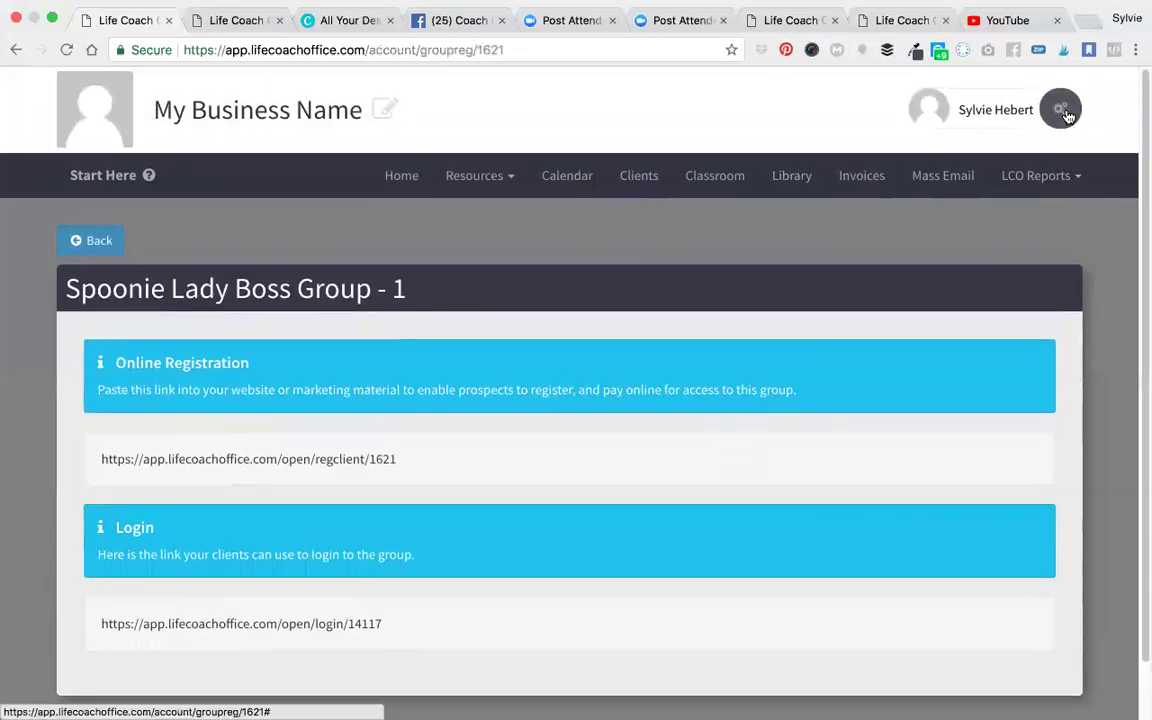
{"action": "left_click", "coordinate": [1062, 112]}
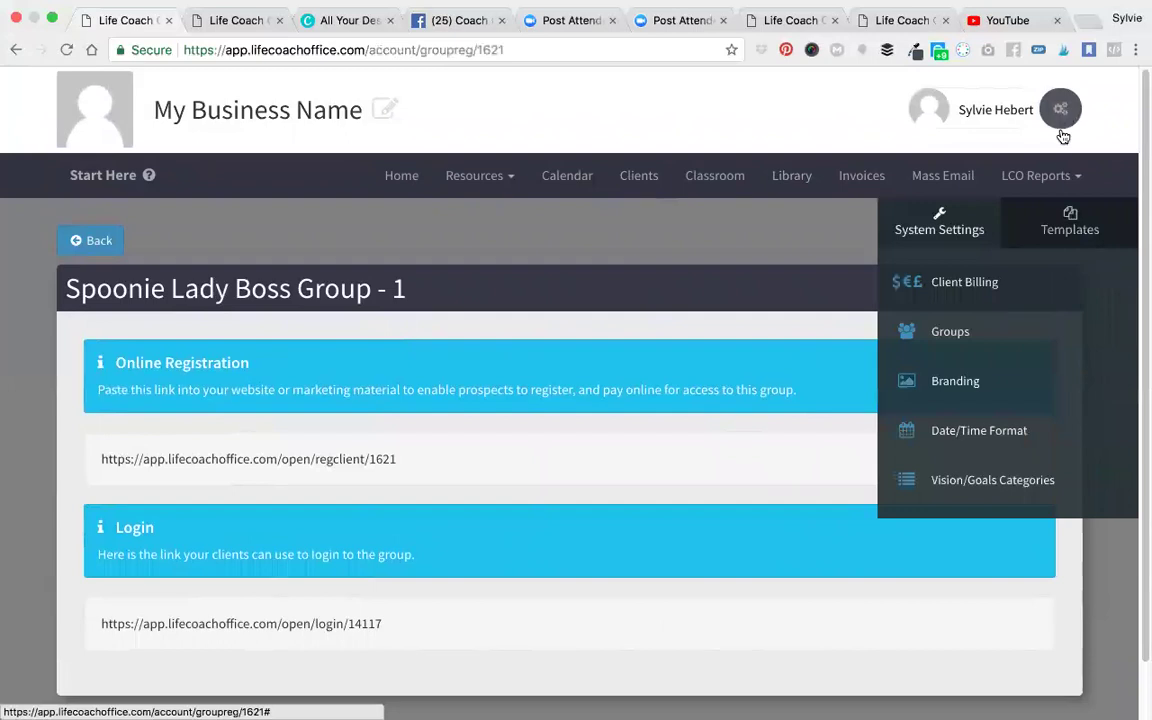
{"action": "left_click", "coordinate": [1070, 218]}
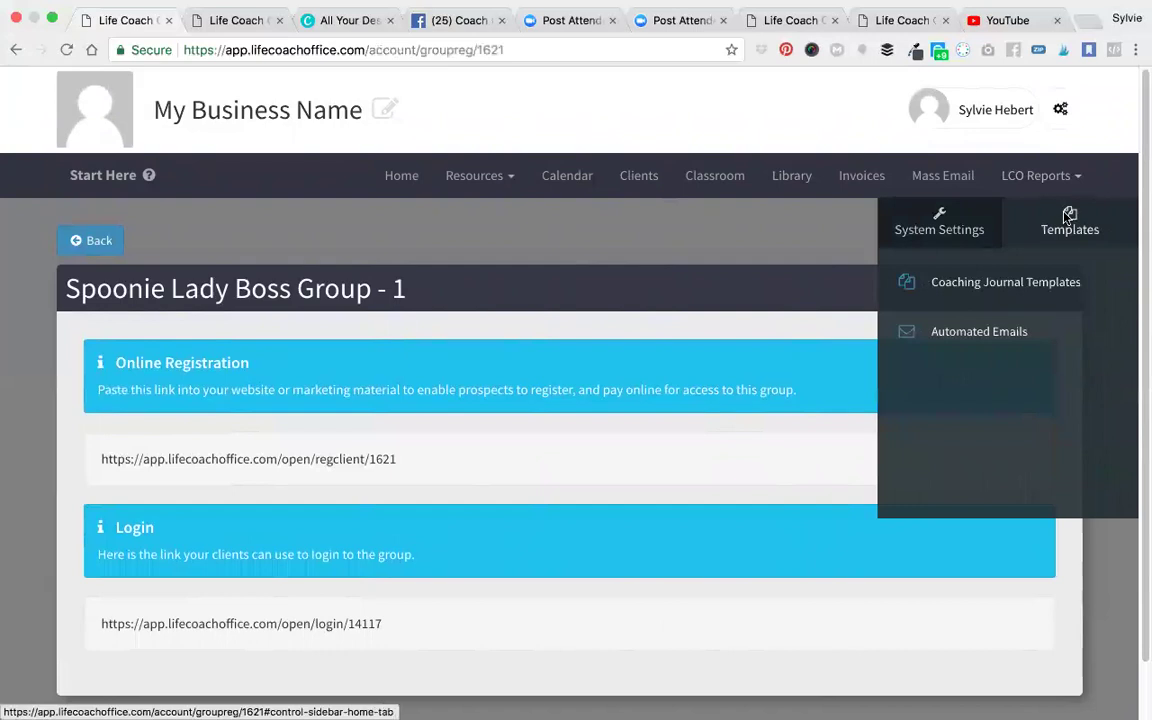
{"action": "left_click", "coordinate": [974, 333]}
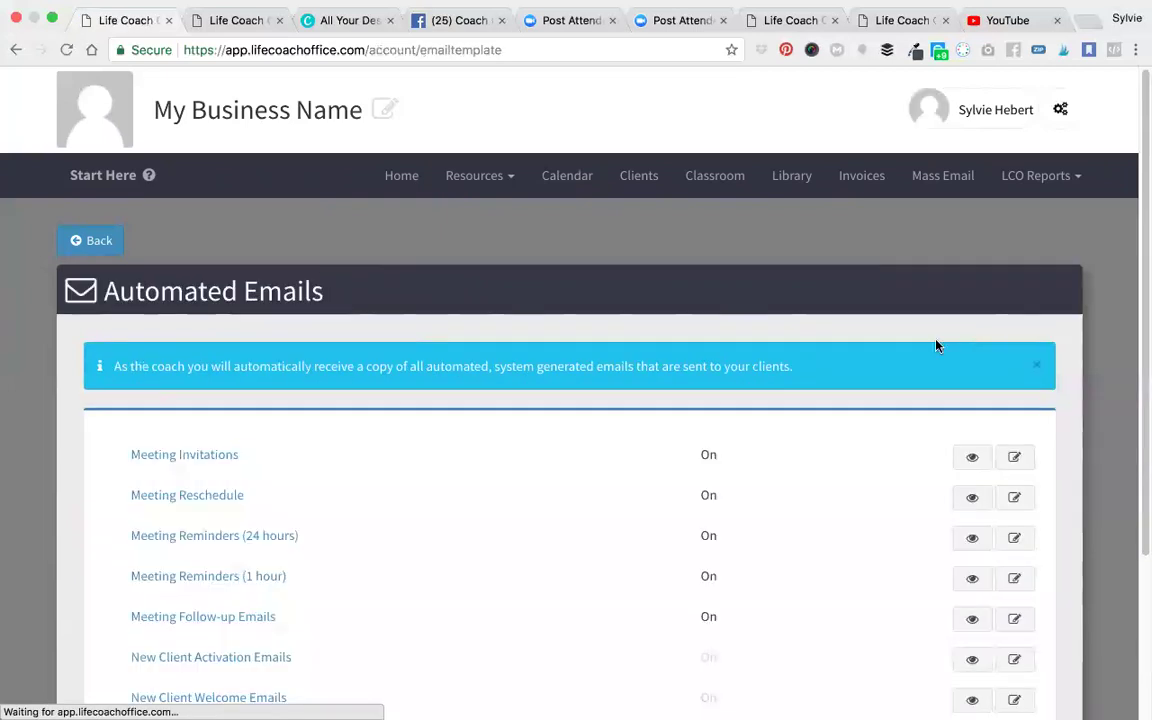
{"action": "scroll", "coordinate": [864, 365], "scroll_direction": "down", "scroll_amount": 2}
{"action": "scroll", "coordinate": [864, 368], "scroll_direction": "down", "scroll_amount": 1}
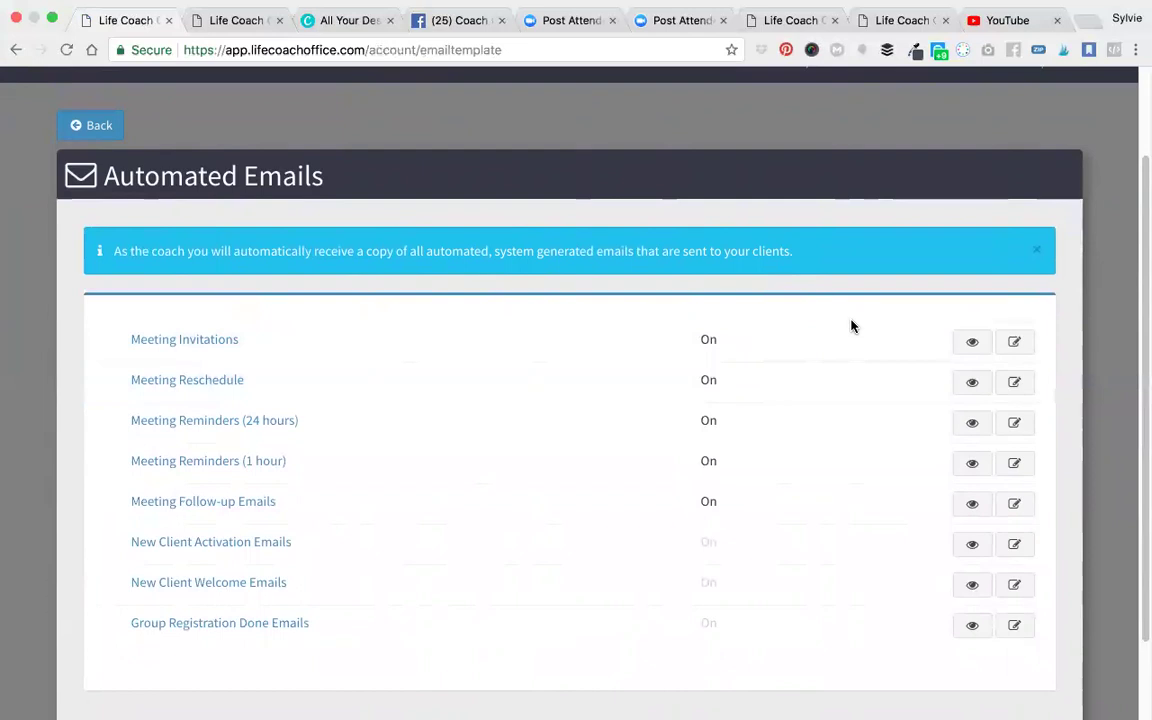
{"action": "scroll", "coordinate": [851, 326], "scroll_direction": "down", "scroll_amount": 1}
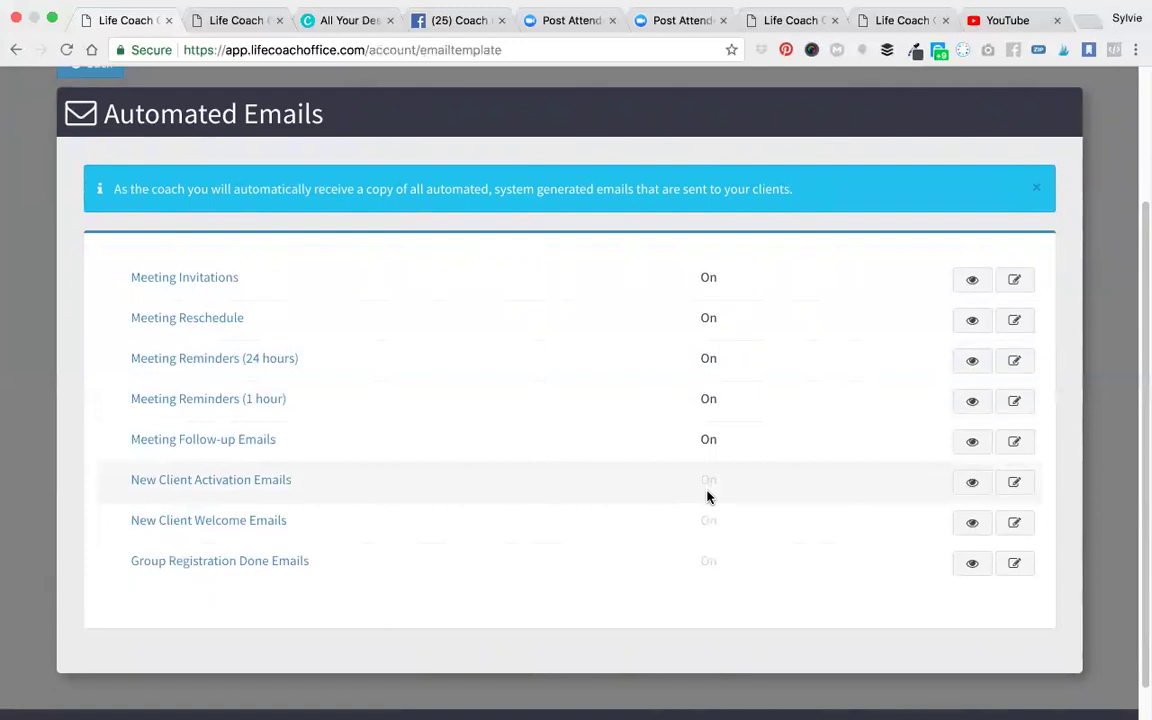
View the New Client Activation Emails template with its subject and body, and return to the automated emails list
{"action": "left_click", "coordinate": [972, 487]}
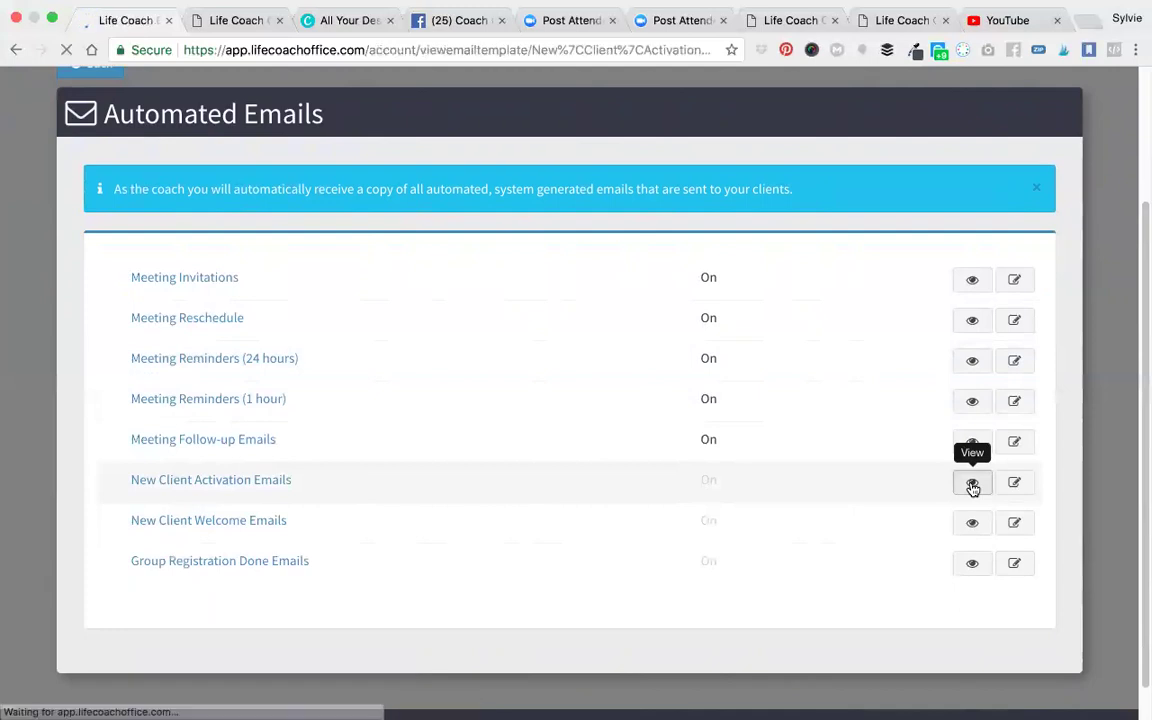
{"action": "scroll", "coordinate": [921, 531], "scroll_direction": "down", "scroll_amount": 1}
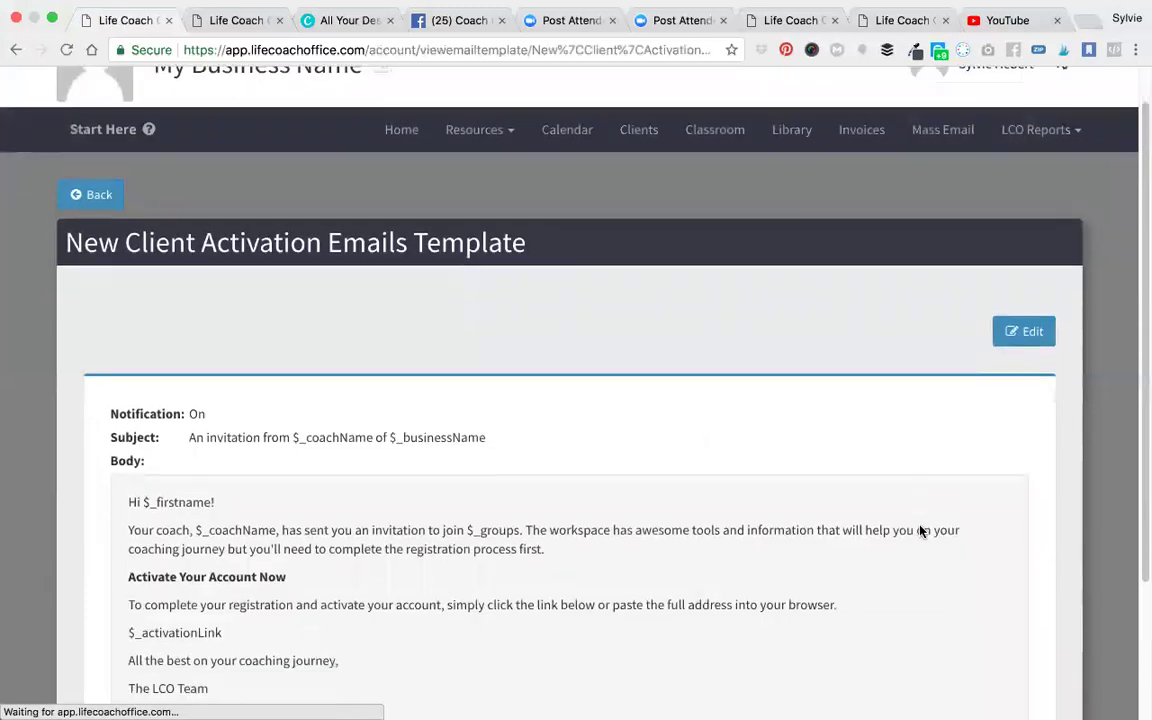
{"action": "scroll", "coordinate": [921, 531], "scroll_direction": "down", "scroll_amount": 4}
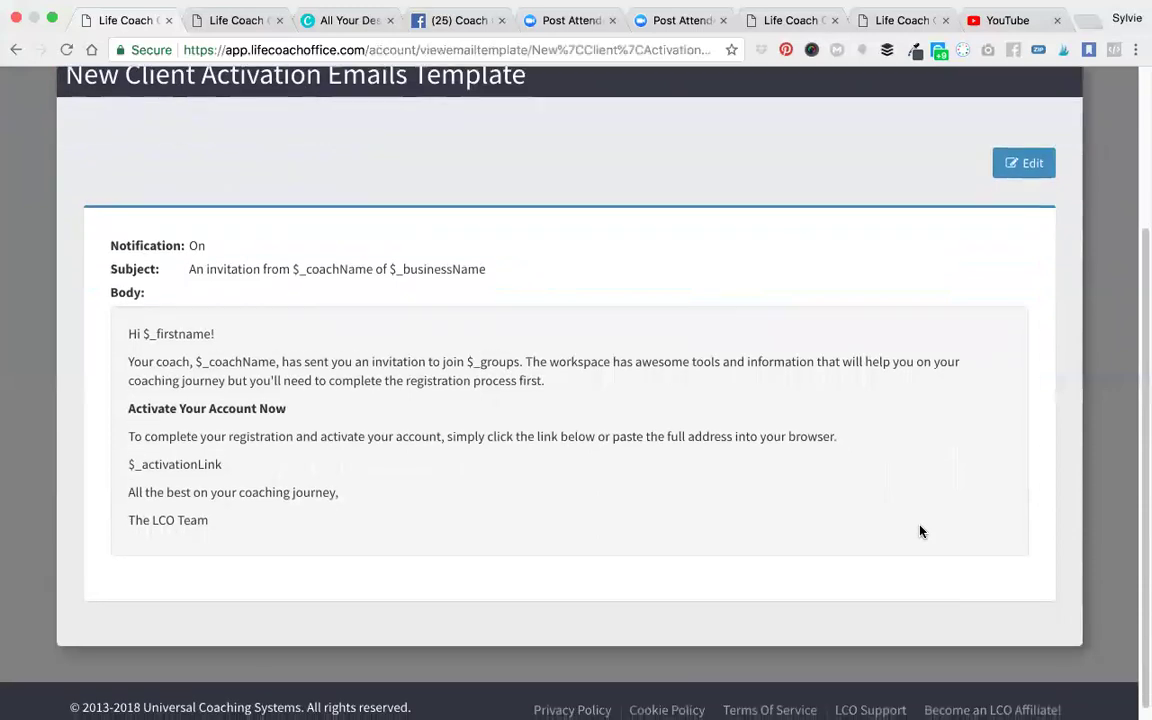
{"action": "scroll", "coordinate": [921, 531], "scroll_direction": "down", "scroll_amount": 1}
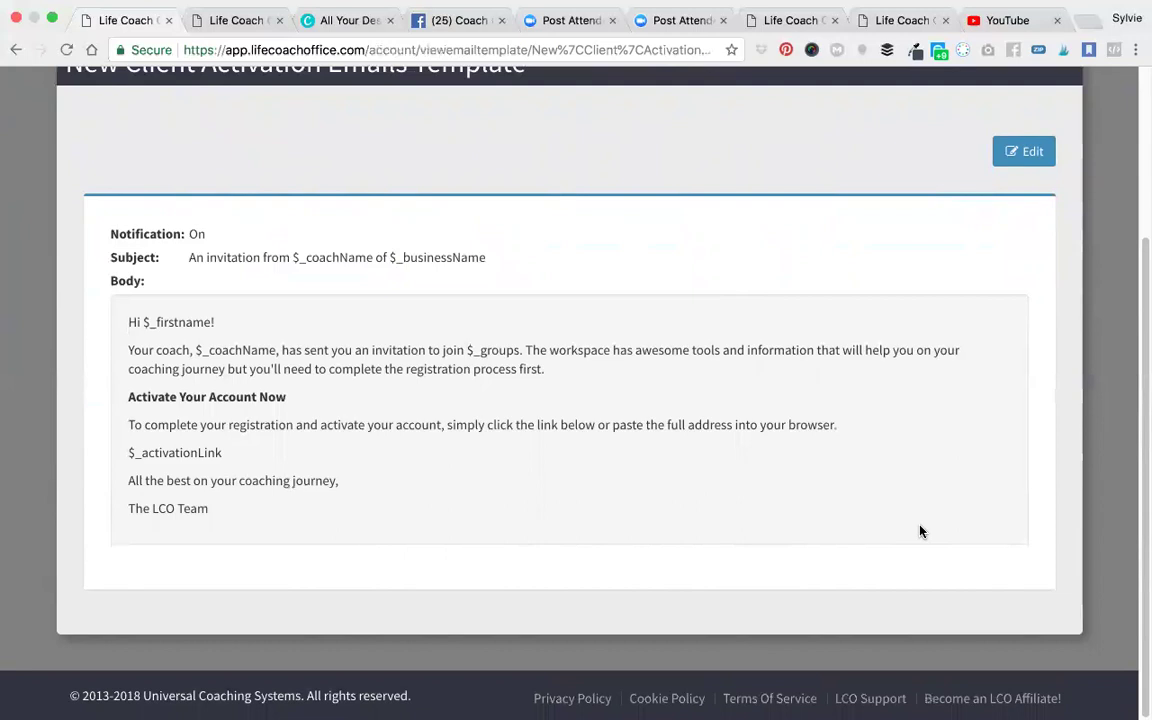
{"action": "scroll", "coordinate": [921, 531], "scroll_direction": "up", "scroll_amount": 5}
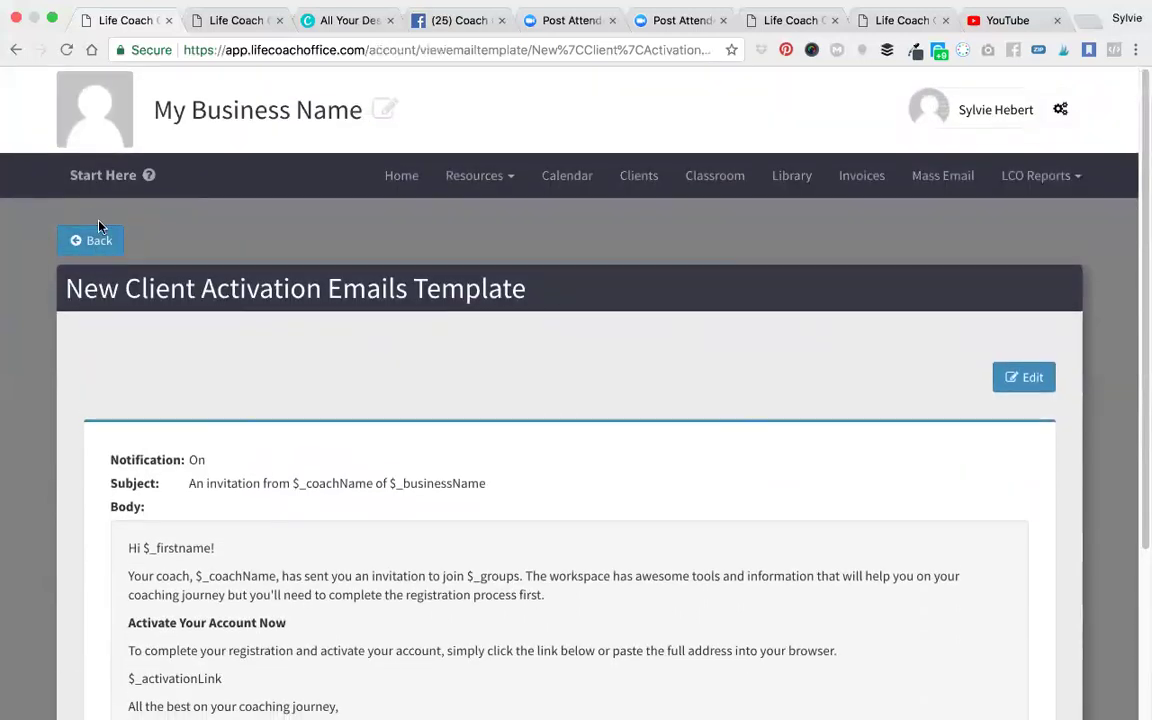
{"action": "left_click", "coordinate": [99, 234]}
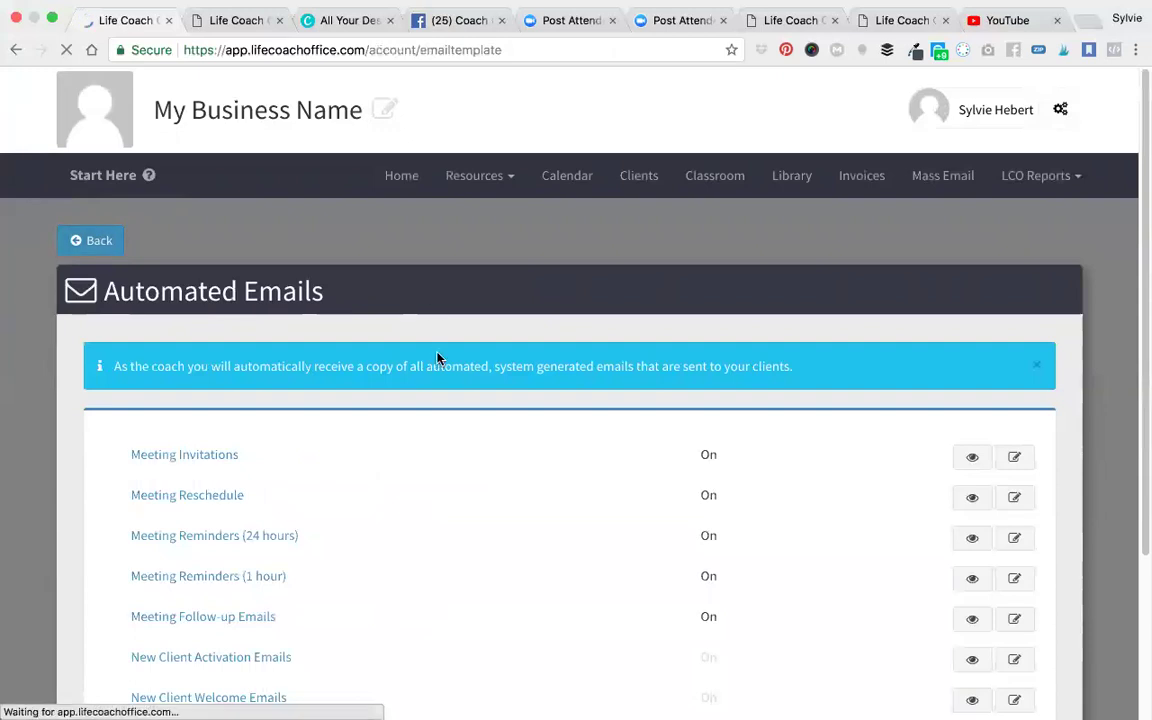
View the New Client Welcome Emails template and return to the automated emails list
{"action": "scroll", "coordinate": [437, 358], "scroll_direction": "down", "scroll_amount": 3}
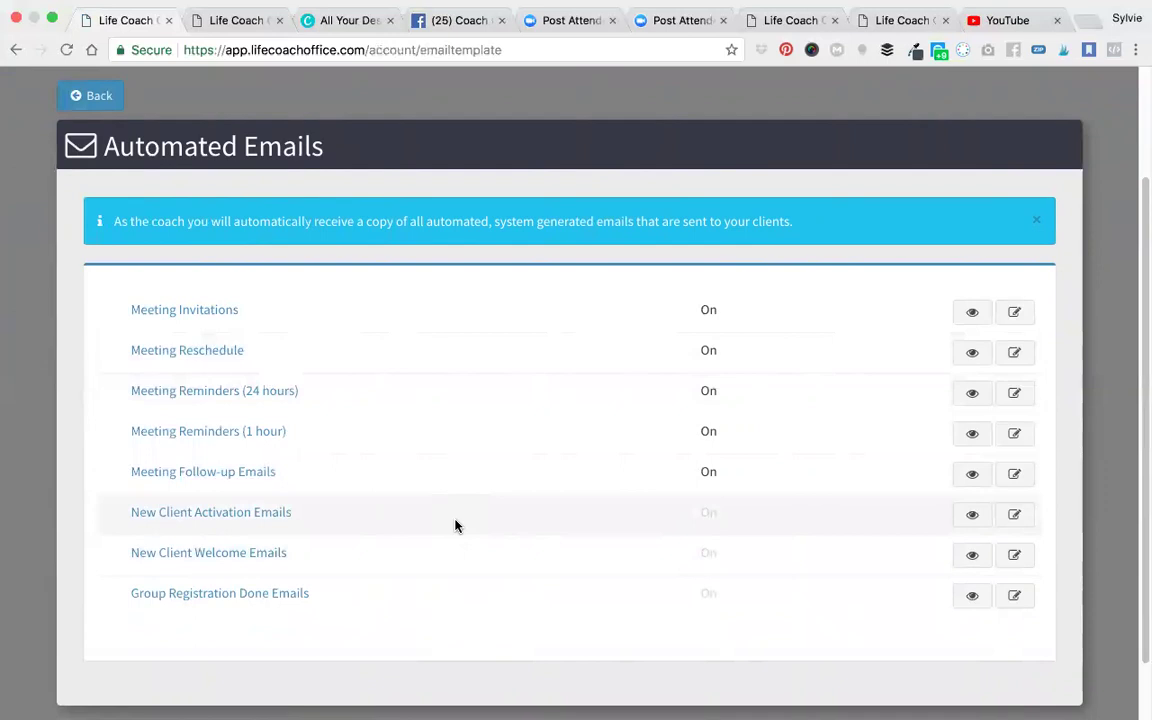
{"action": "left_click", "coordinate": [972, 557]}
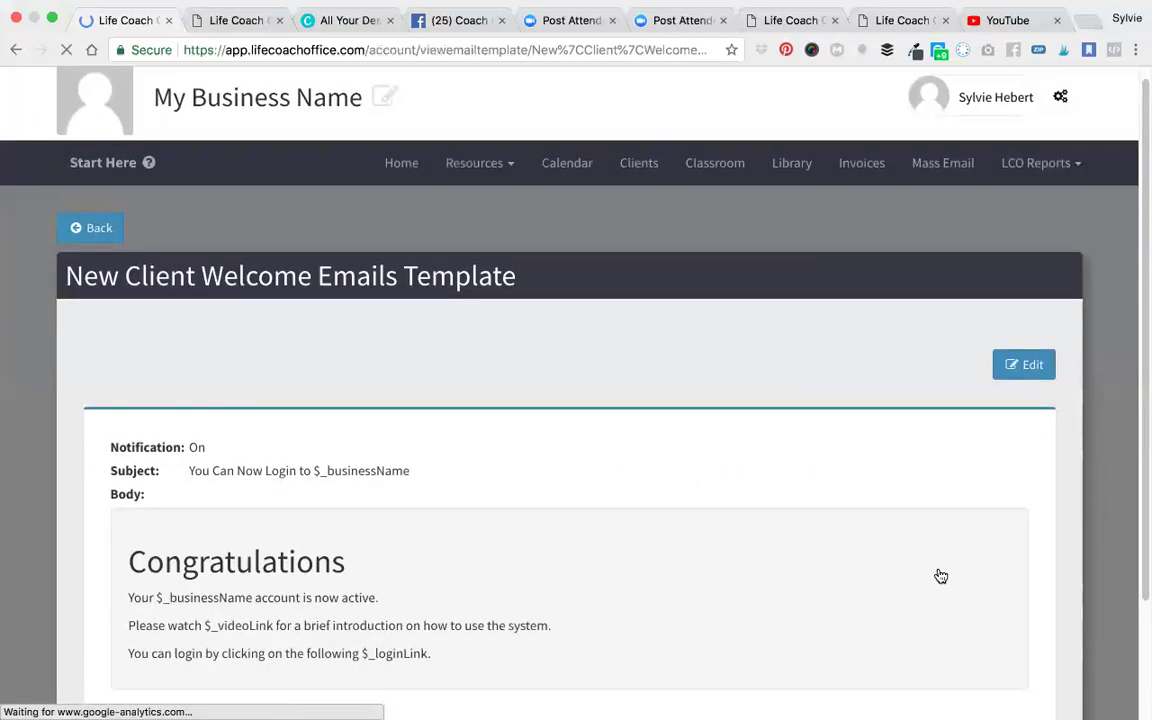
{"action": "scroll", "coordinate": [935, 573], "scroll_direction": "down", "scroll_amount": 3}
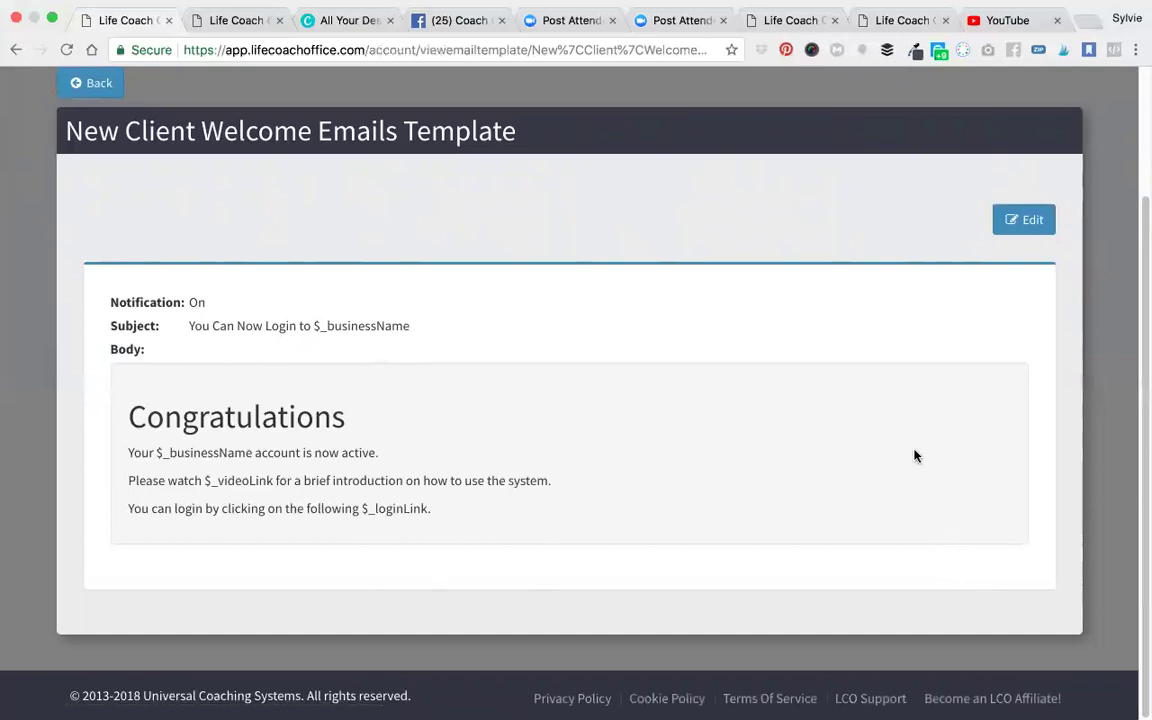
{"action": "left_click", "coordinate": [83, 89]}
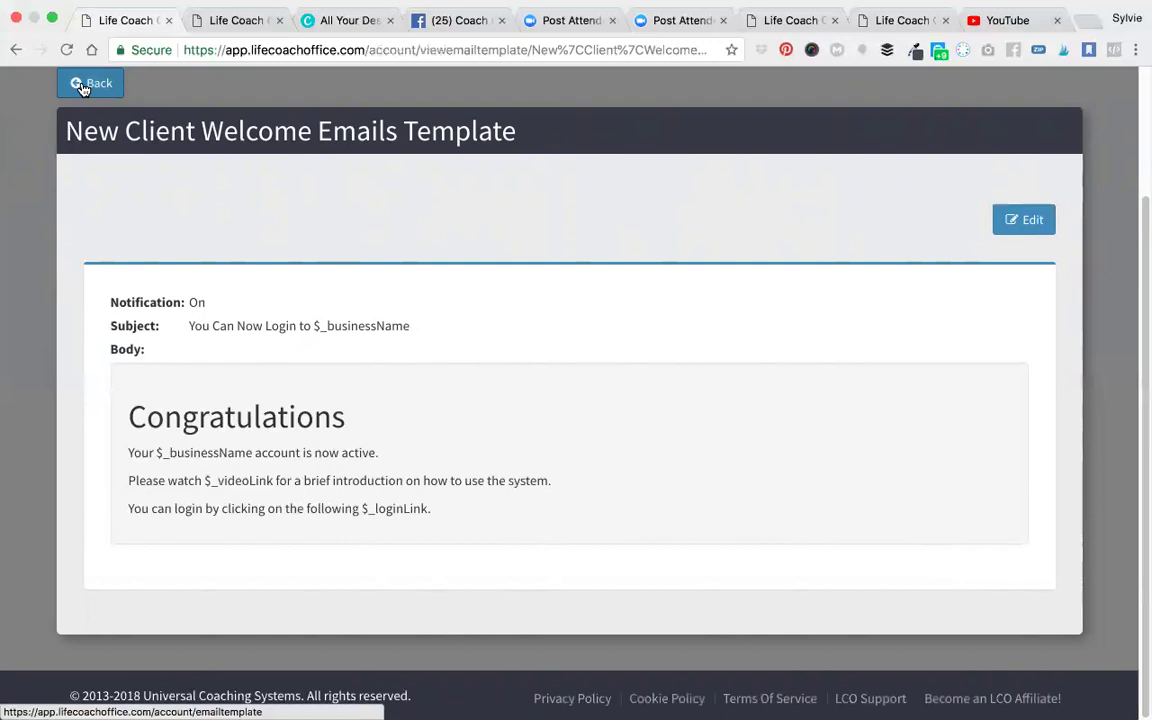
{"action": "left_click", "coordinate": [83, 89]}
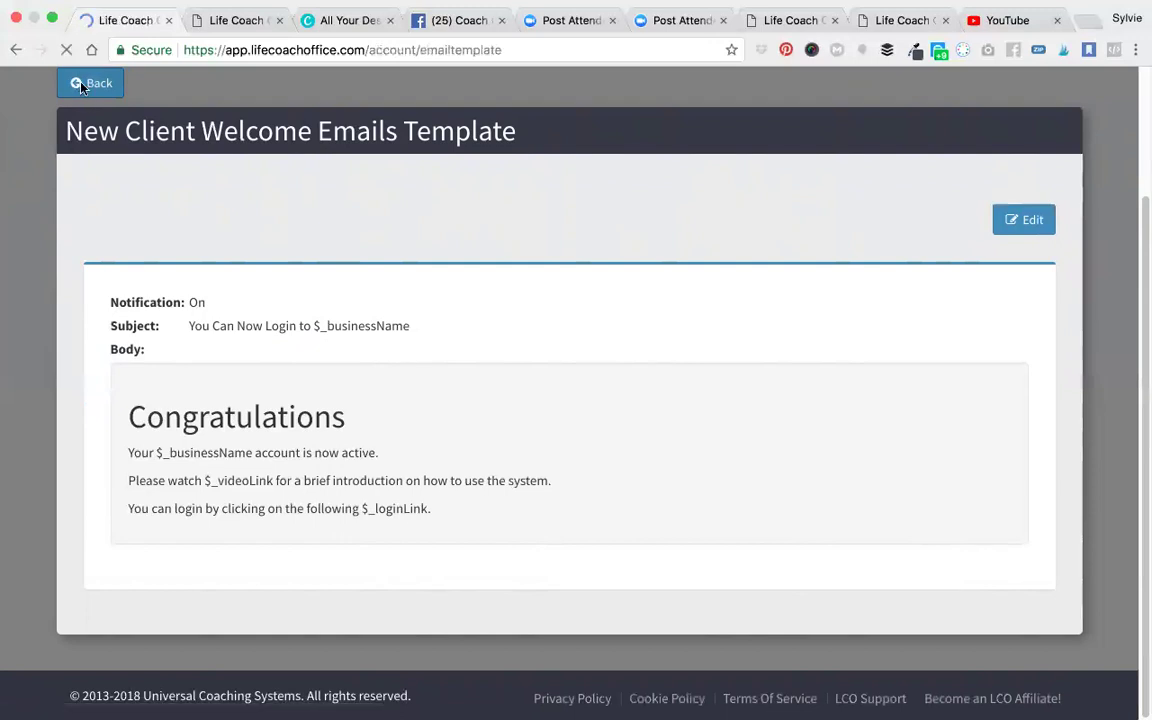
View the Group Registration Done Emails template and return to the automated emails list
{"action": "scroll", "coordinate": [590, 502], "scroll_direction": "down", "scroll_amount": 3}
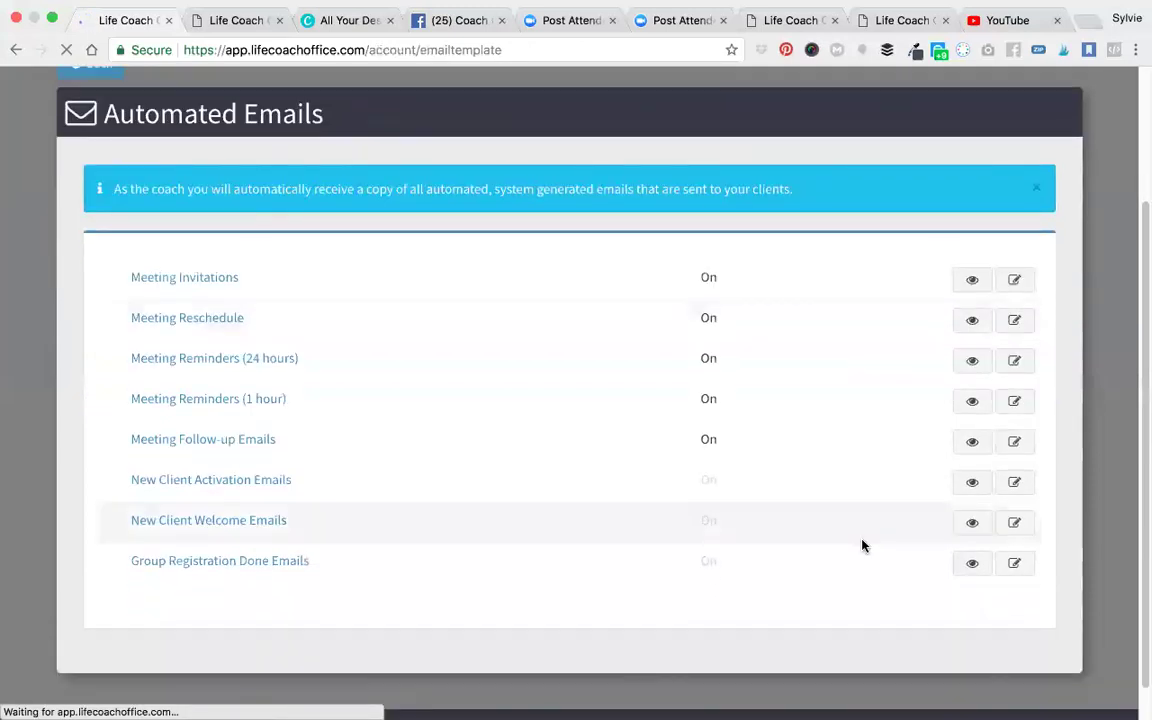
{"action": "left_click", "coordinate": [973, 565]}
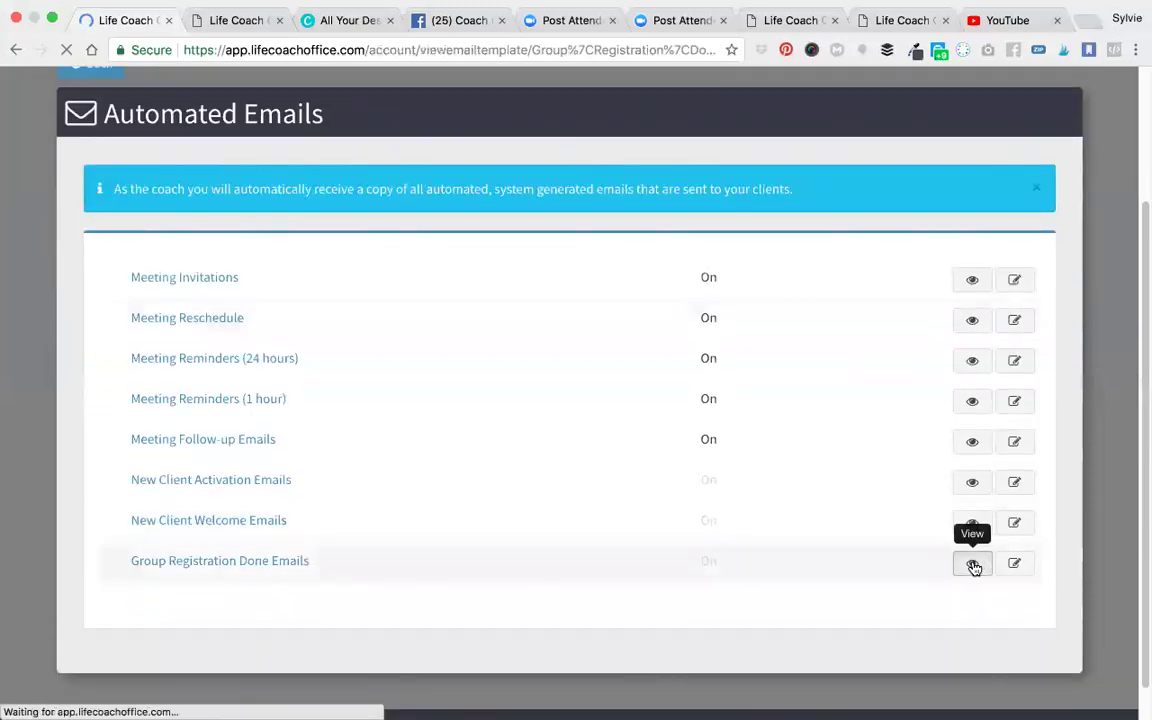
{"action": "scroll", "coordinate": [799, 531], "scroll_direction": "down", "scroll_amount": 3}
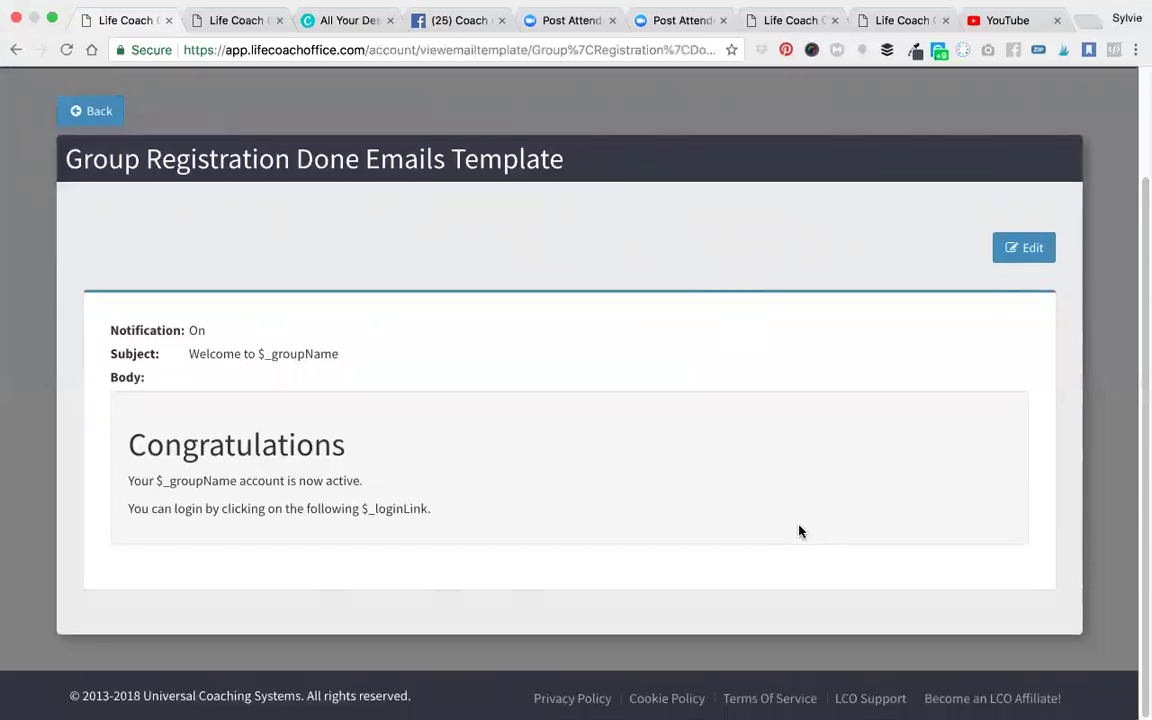
{"action": "left_click", "coordinate": [101, 114]}
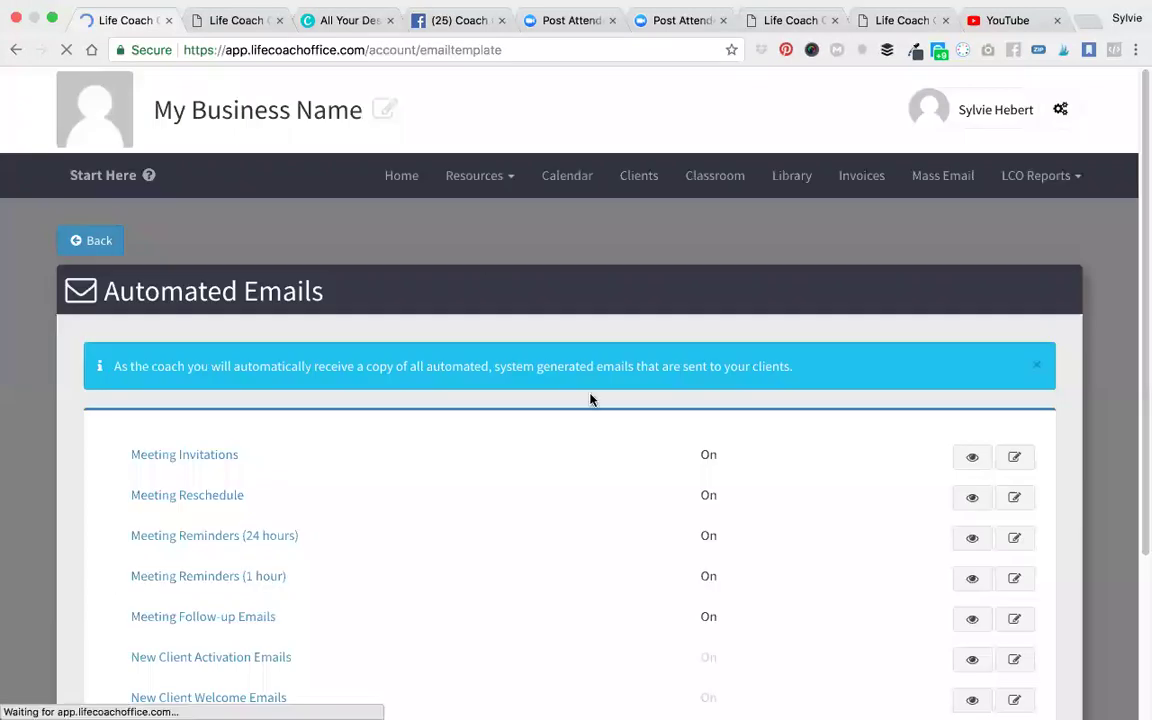
Look over the full list of automated emails once more and switch to Zoom
{"action": "scroll", "coordinate": [589, 399], "scroll_direction": "down", "scroll_amount": 4}
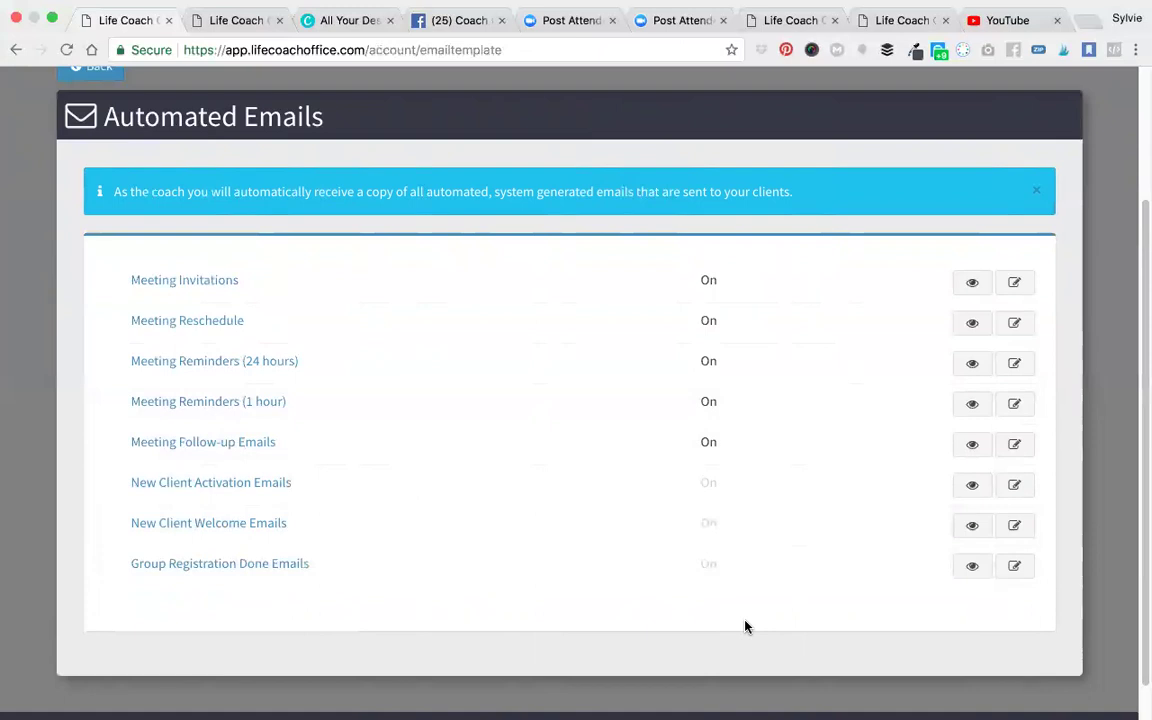
{"action": "scroll", "coordinate": [745, 627], "scroll_direction": "up", "scroll_amount": 3}
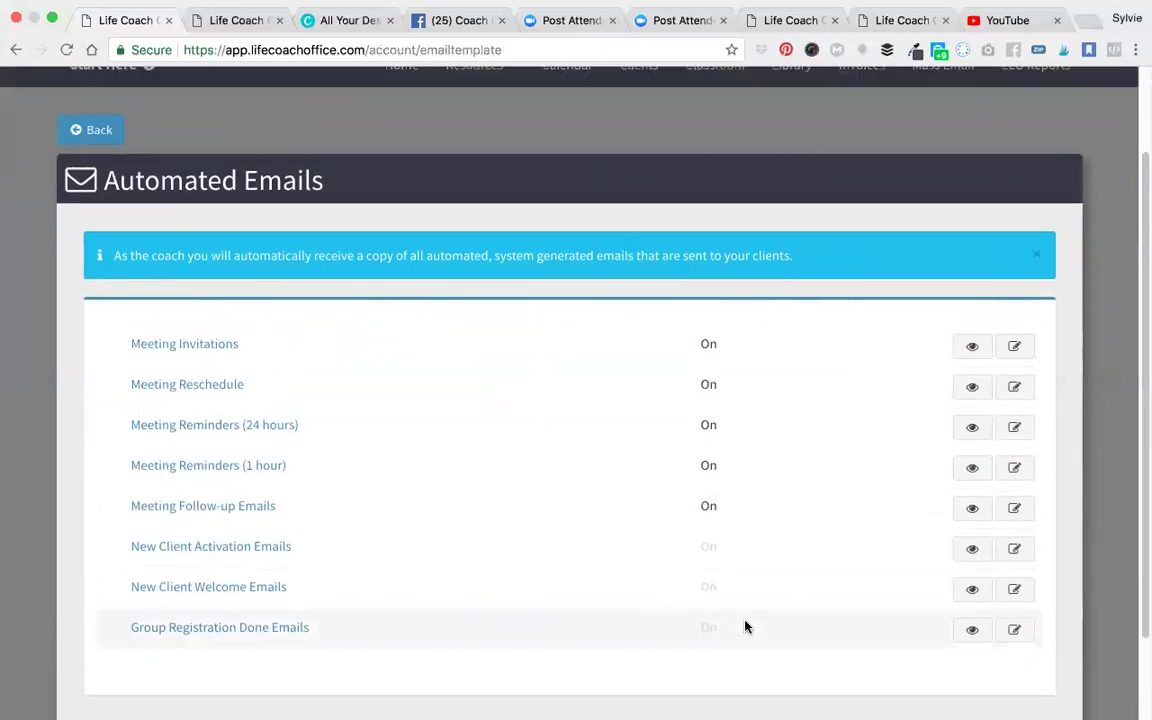
{"action": "scroll", "coordinate": [745, 627], "scroll_direction": "up", "scroll_amount": 2}
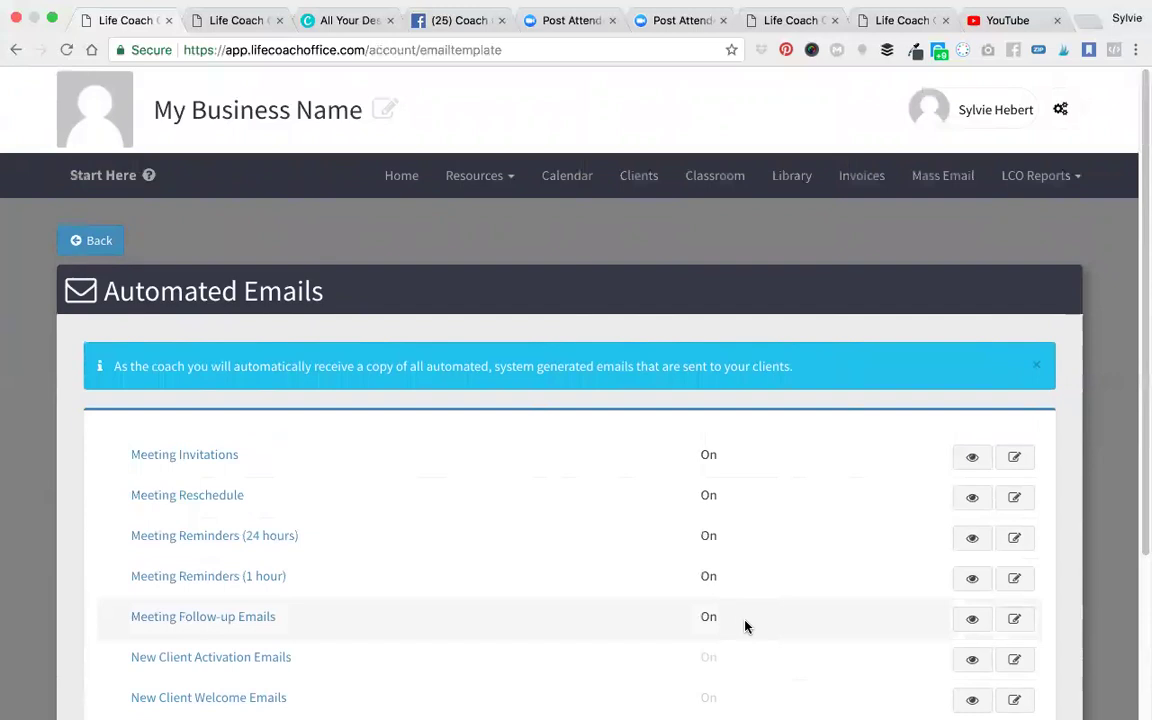
{"action": "key", "text": "super+Tab"}
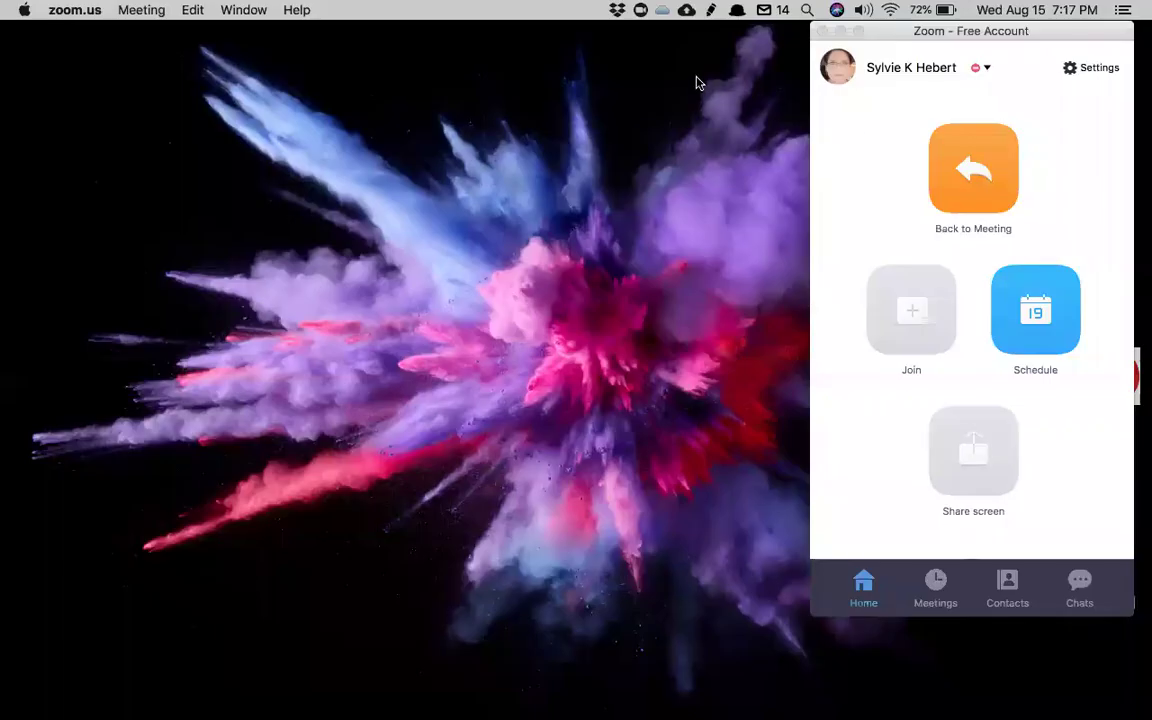